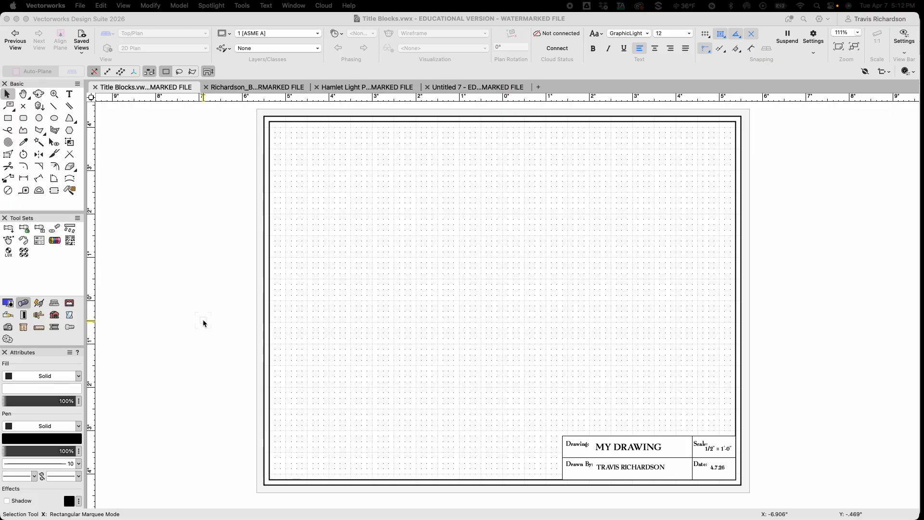
Set the page's printable area size to US Arch C (24 by 18 inches)
click(201, 308)
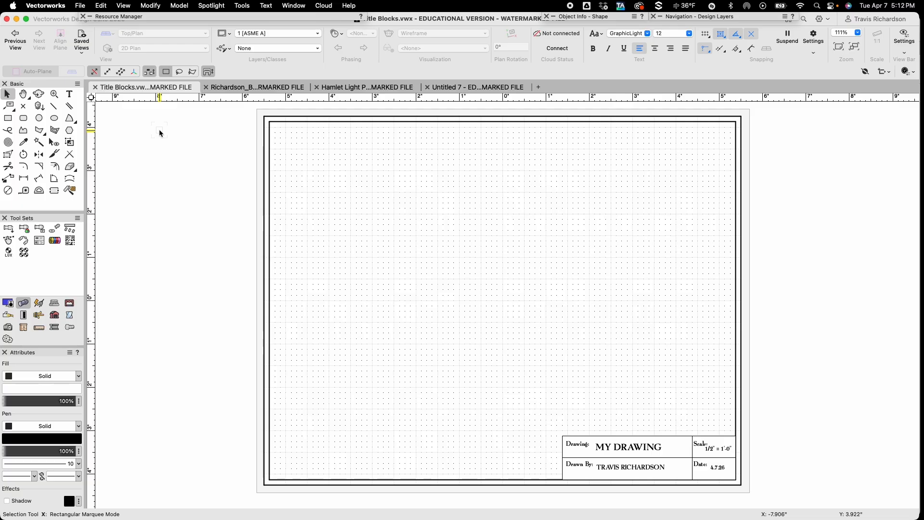
click(80, 6)
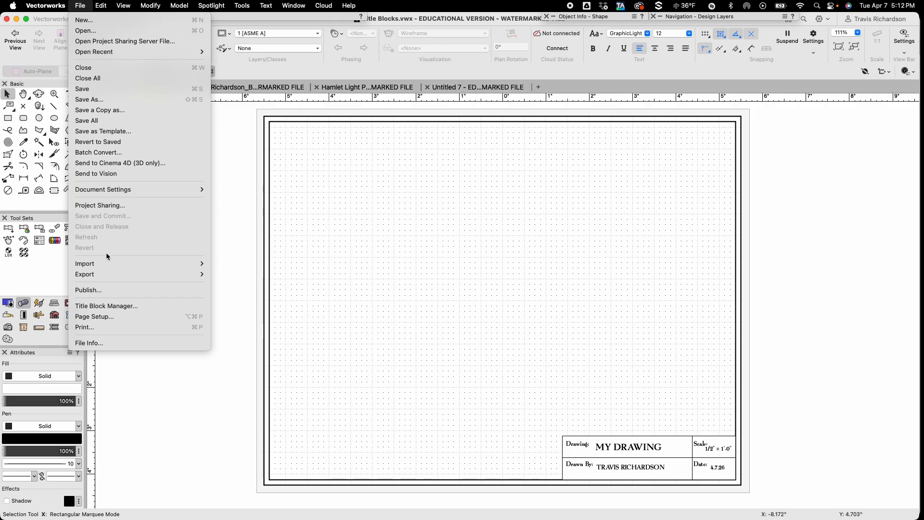
click(105, 316)
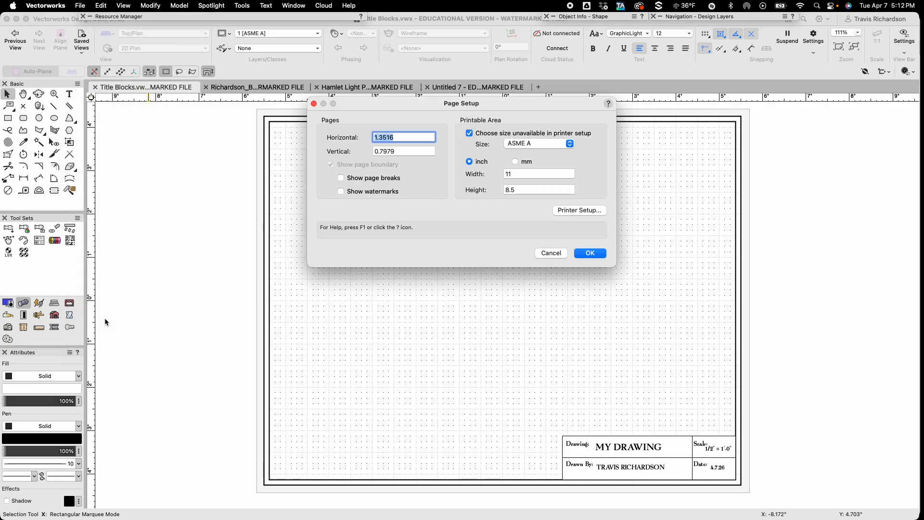
click(530, 143)
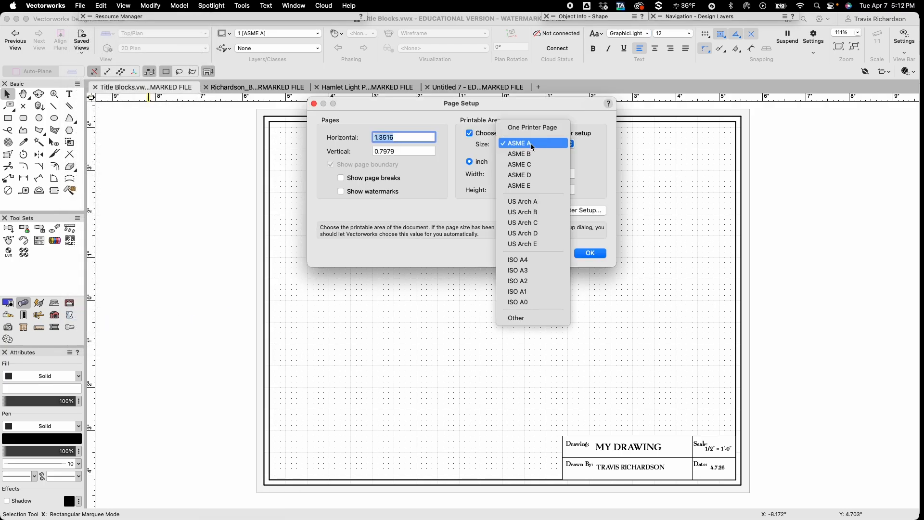
click(525, 228)
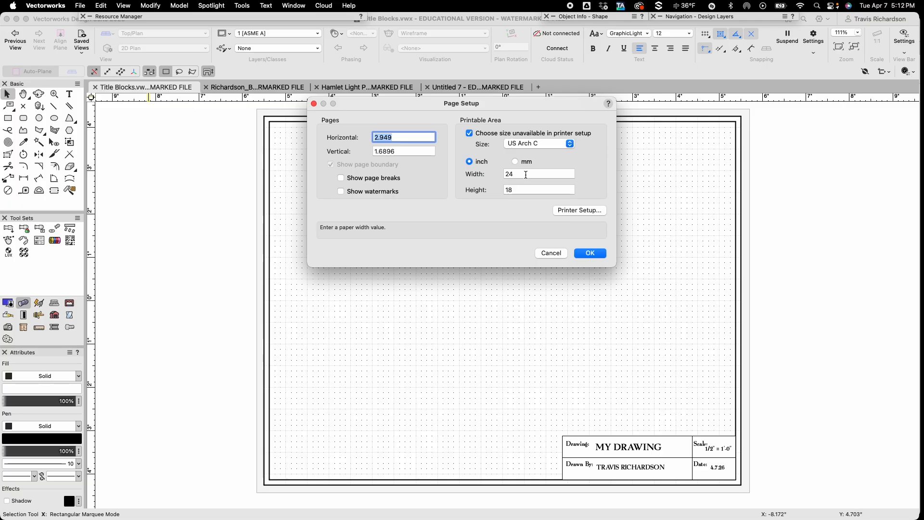
click(591, 255)
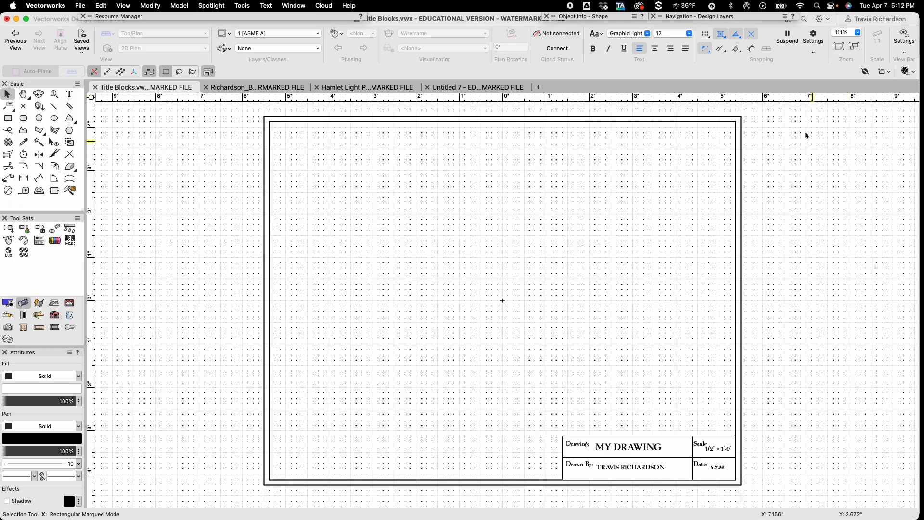
Delete the existing border and title block from the centre of the enlarged page
click(838, 47)
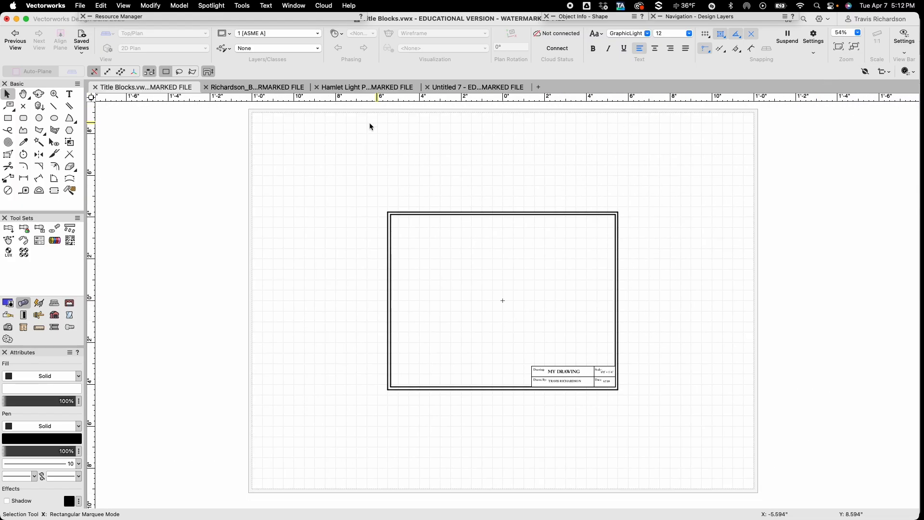
click(581, 215)
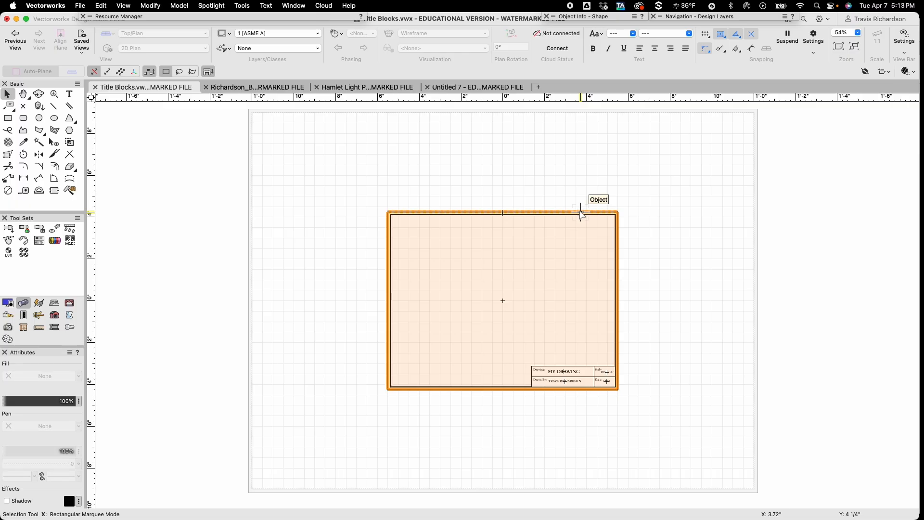
key(Delete)
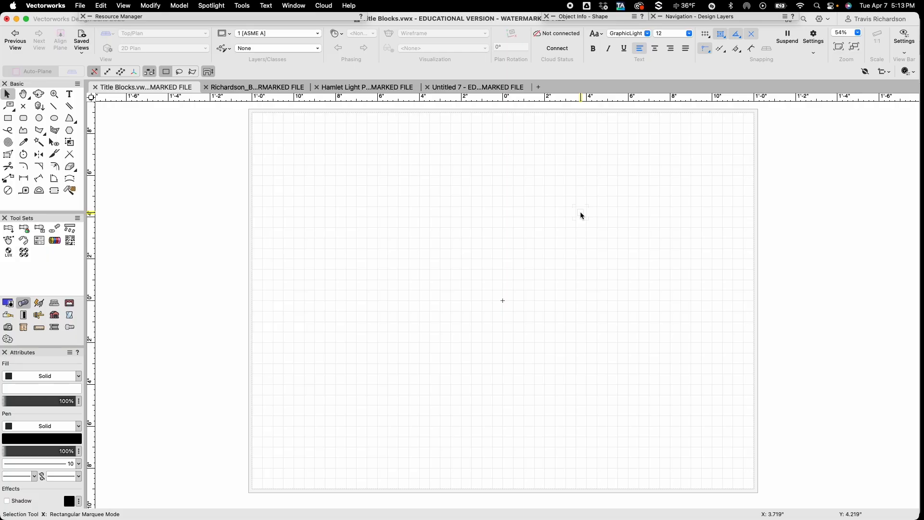
Draw a closed double-line polygon border with 1/8" separation in left control line mode, snapping to the four corners of the printable area
key(grave)
click(55, 133)
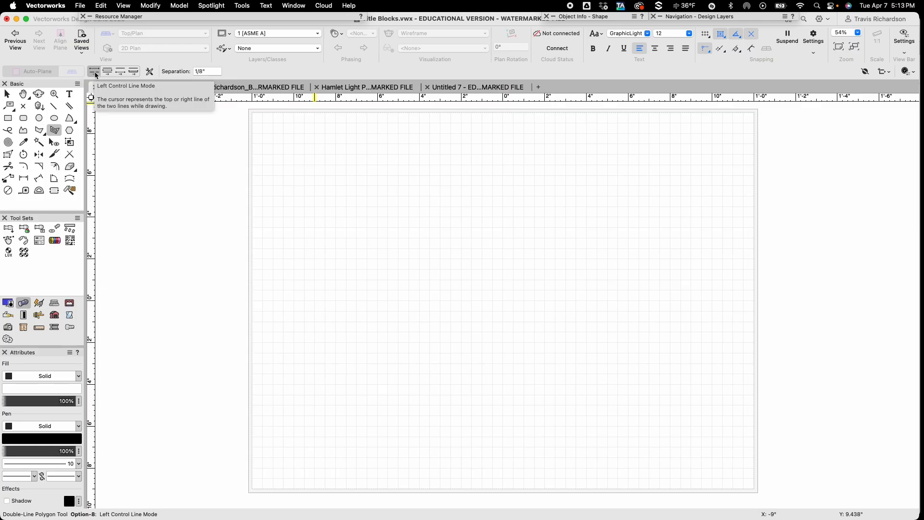
click(150, 72)
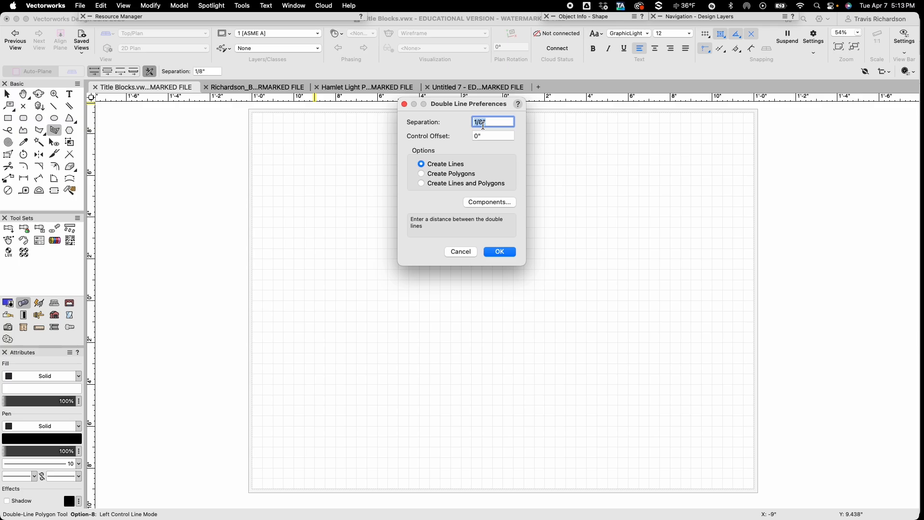
click(502, 252)
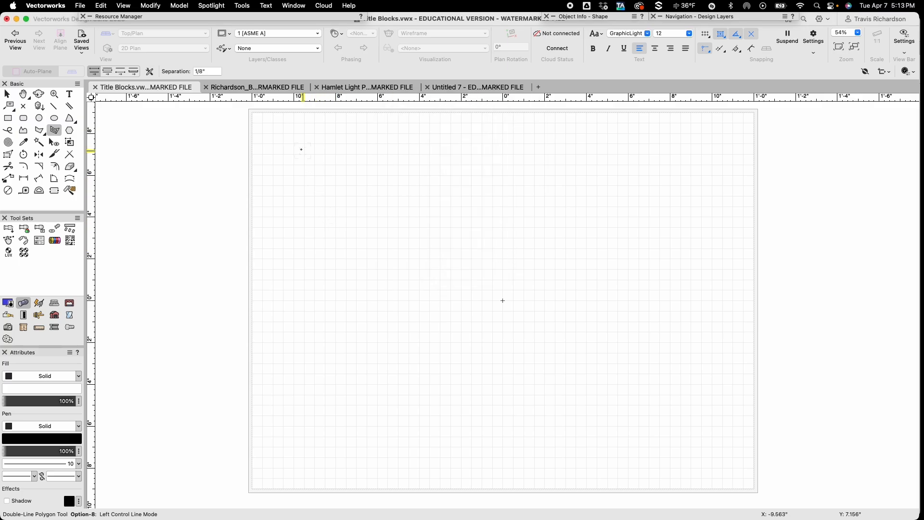
click(252, 112)
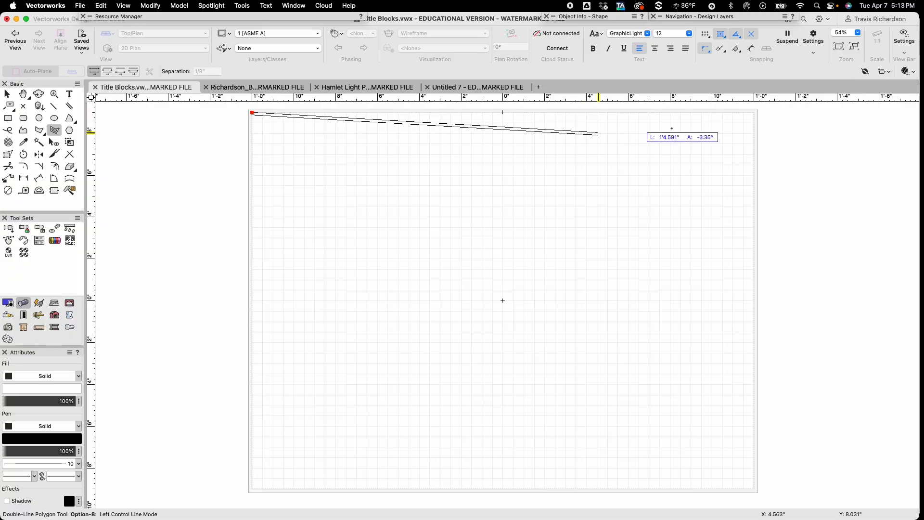
click(754, 112)
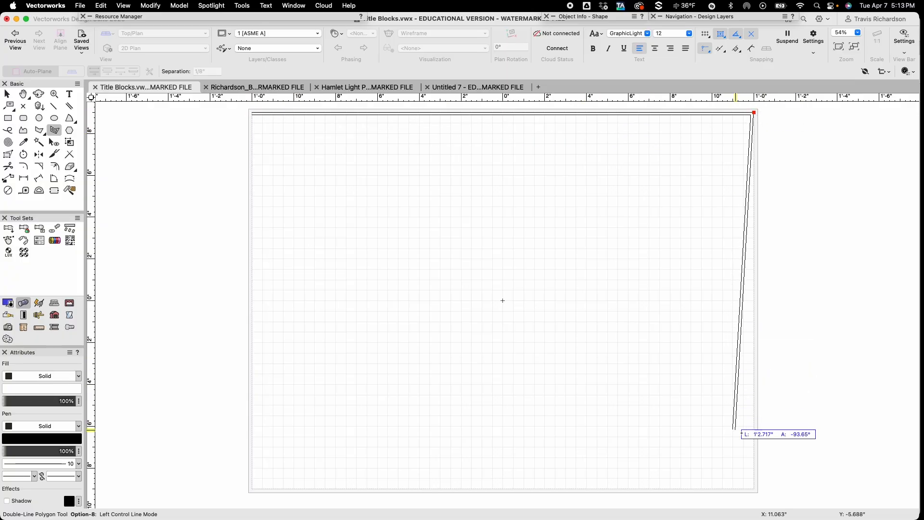
click(754, 489)
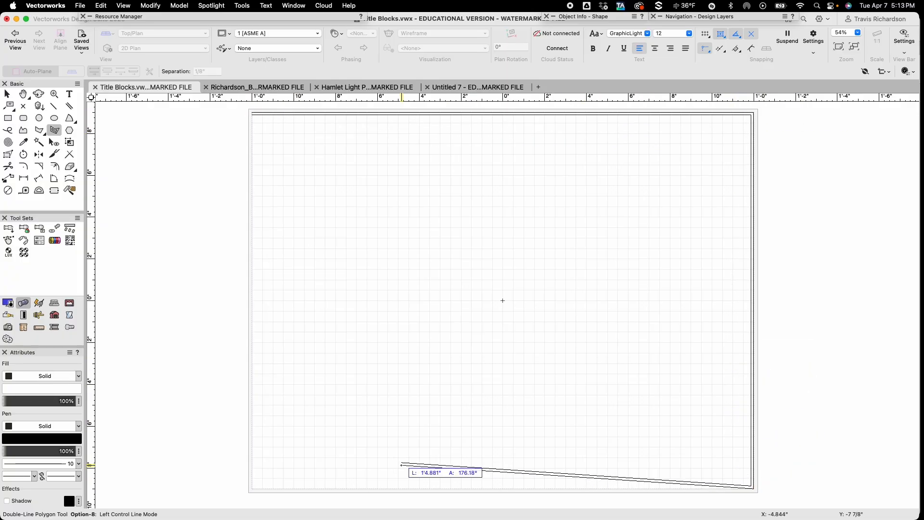
click(251, 488)
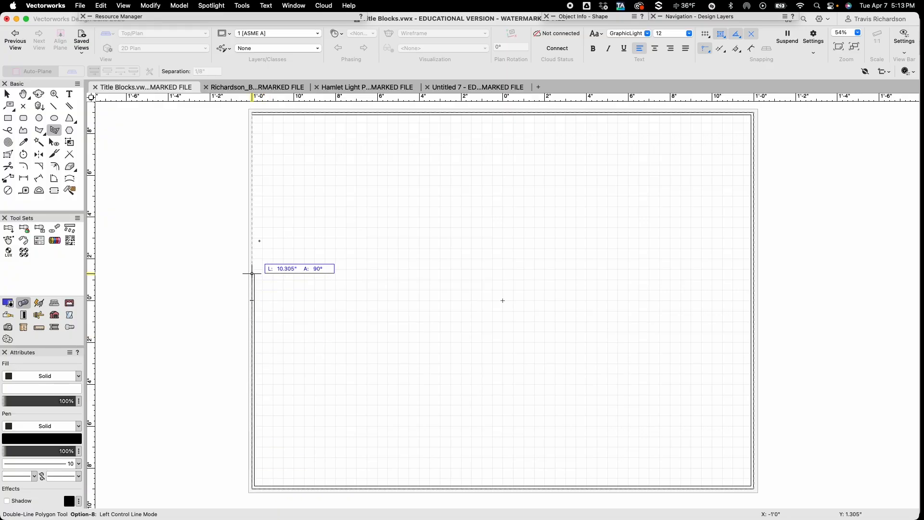
click(252, 113)
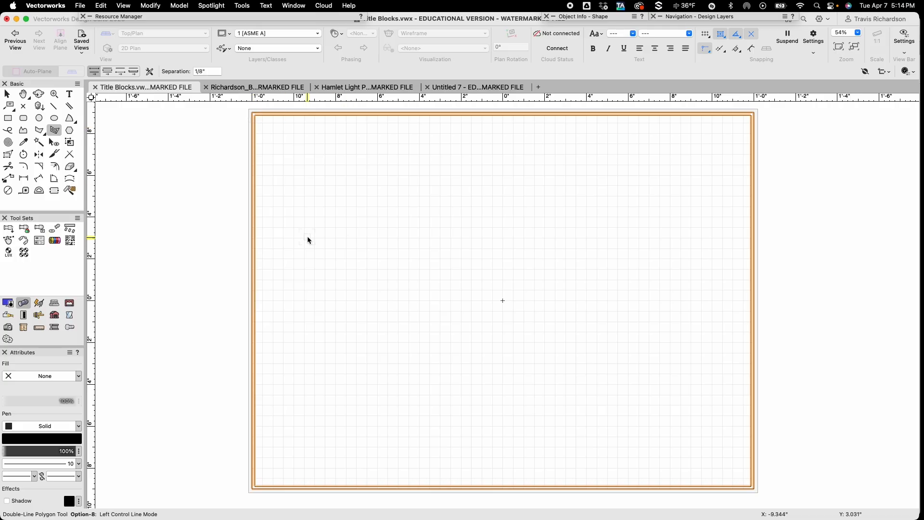
Set the double-line border's line thickness to 28 and deselect it
key(x)
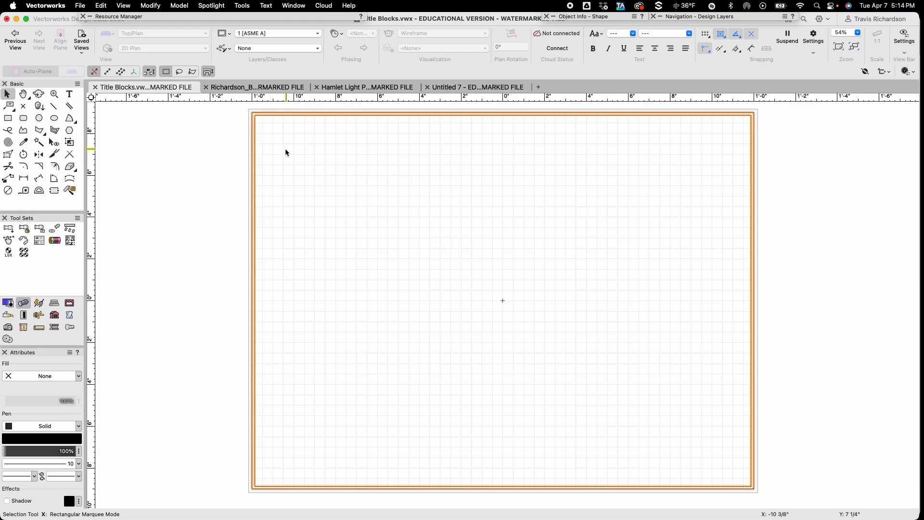
click(79, 464)
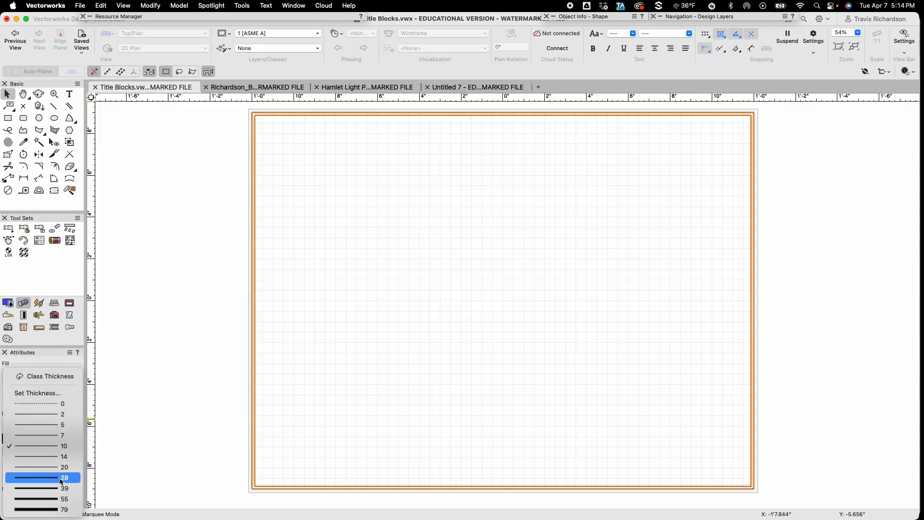
click(61, 477)
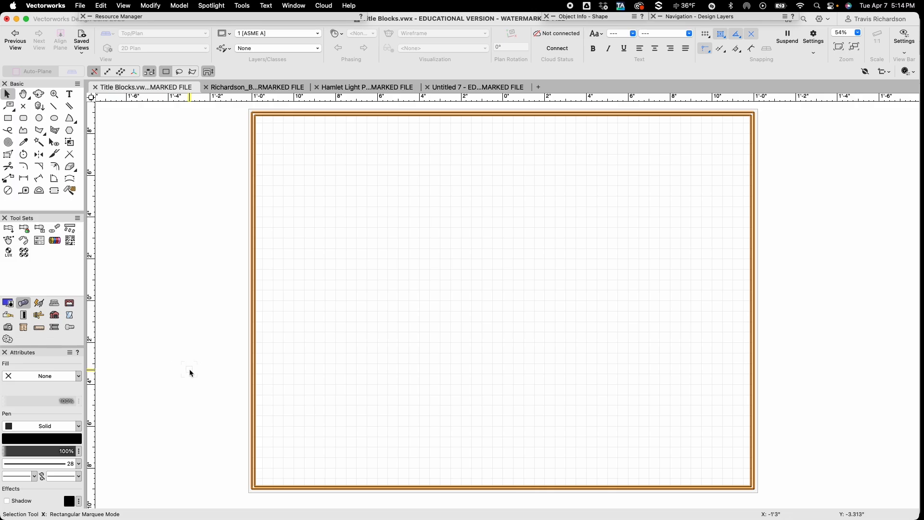
click(212, 286)
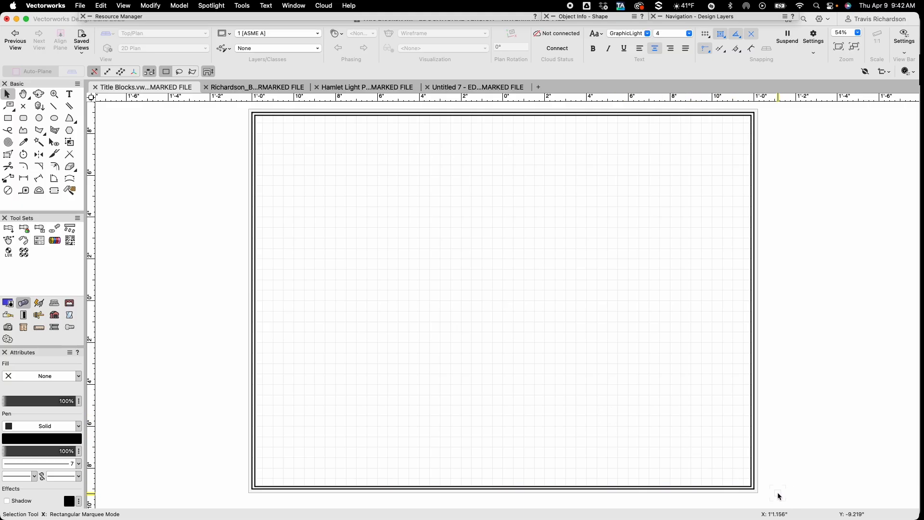
Draw a rectangle 2" wide and 10" high, extending left and up from the inner border's lower-right corner
scroll(778, 496, up, 8)
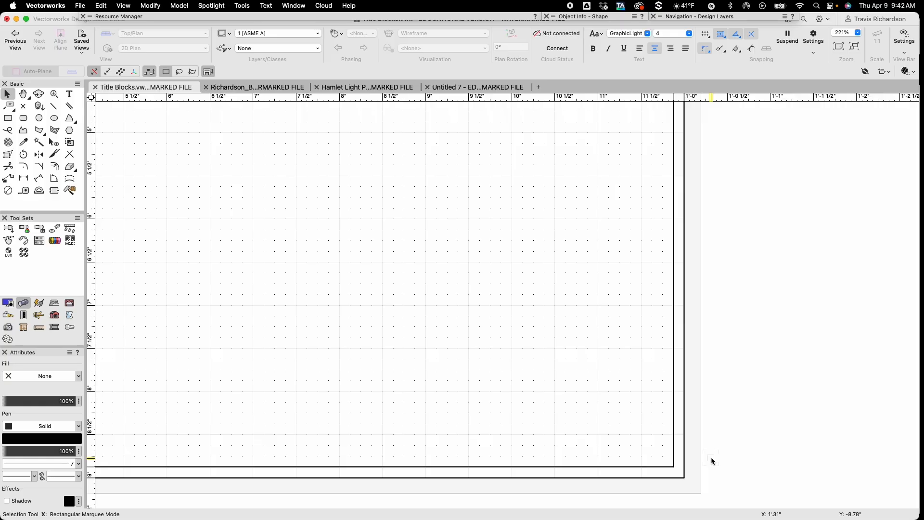
key(4)
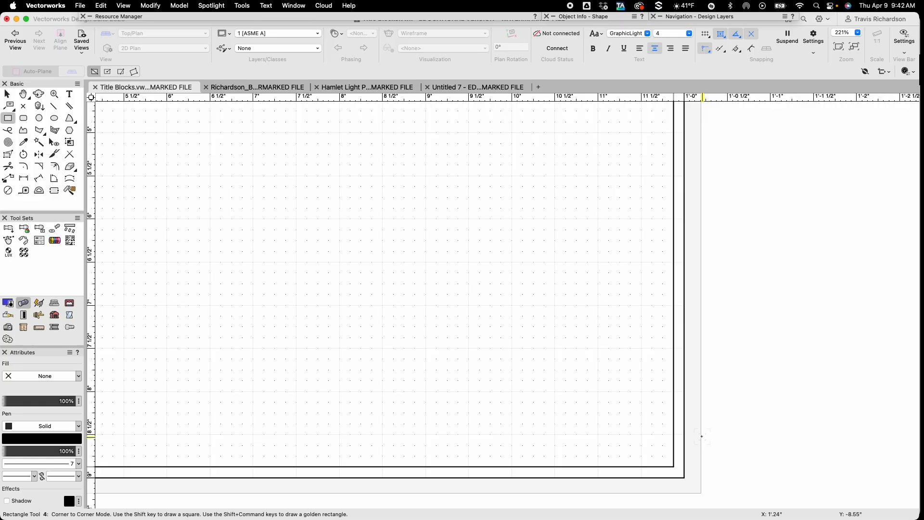
click(673, 466)
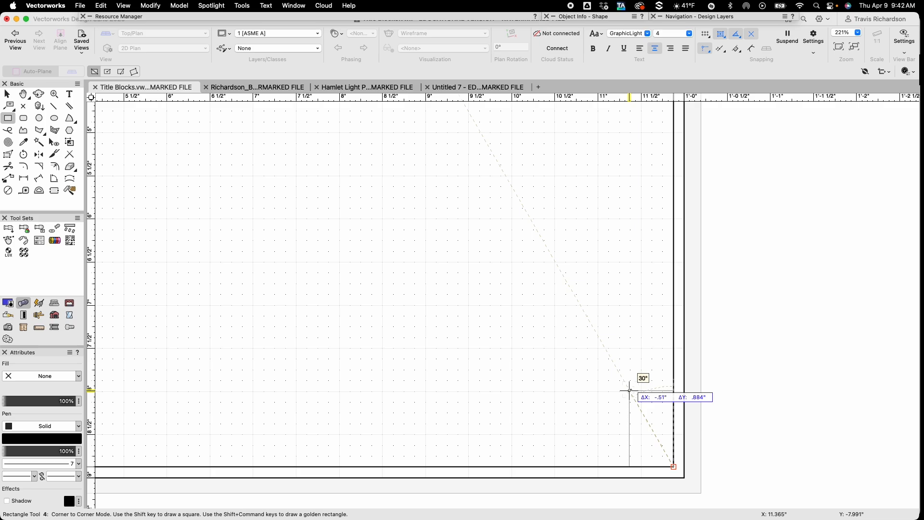
key(Tab)
text(-2)
key(Tab)
text(10)
key(Return)
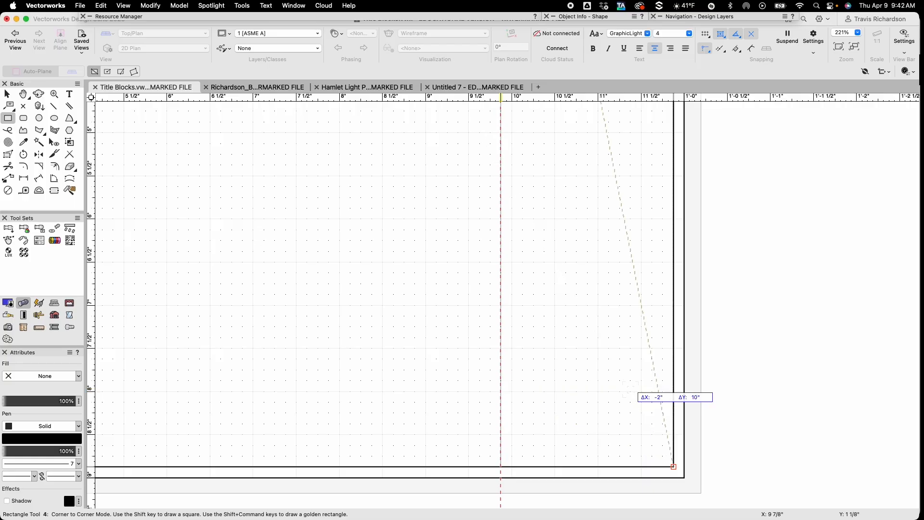
scroll(631, 389, down, 6)
click(630, 389)
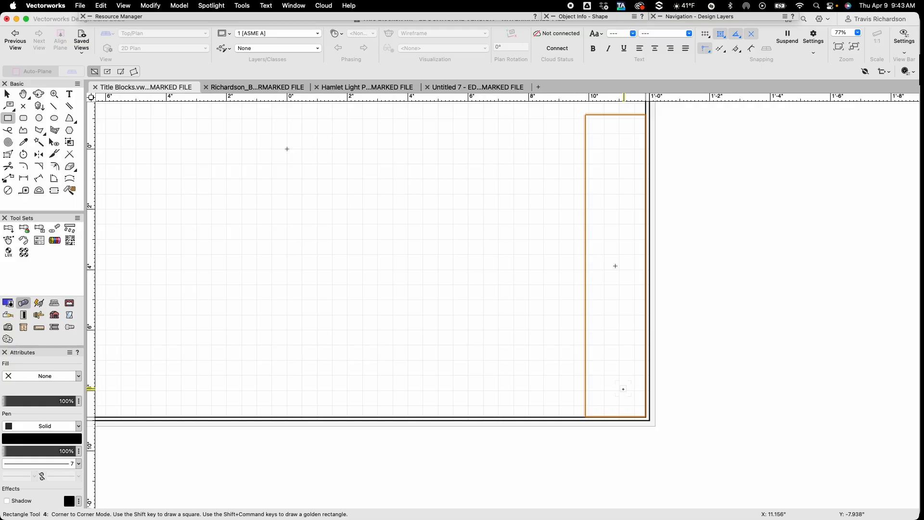
Fill the tall title block rectangle with the Metal Stainless Steel GR gradient and deselect it
key(x)
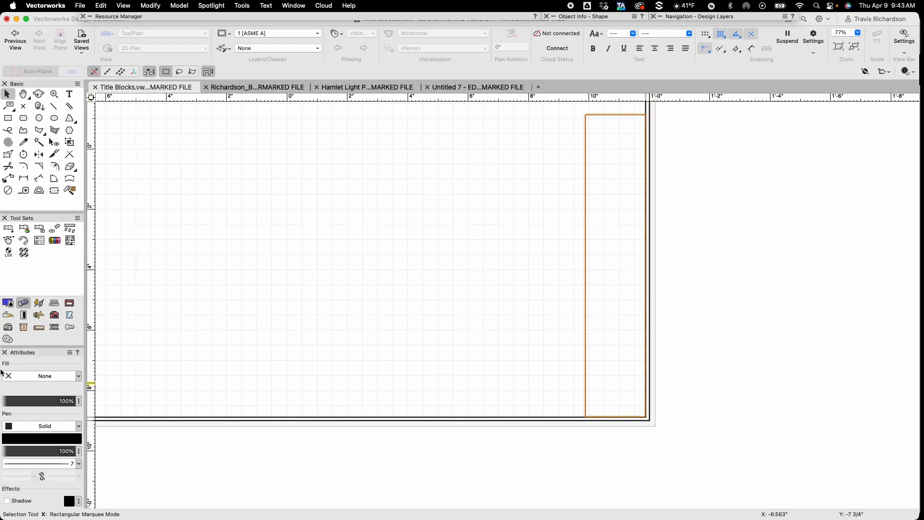
click(79, 377)
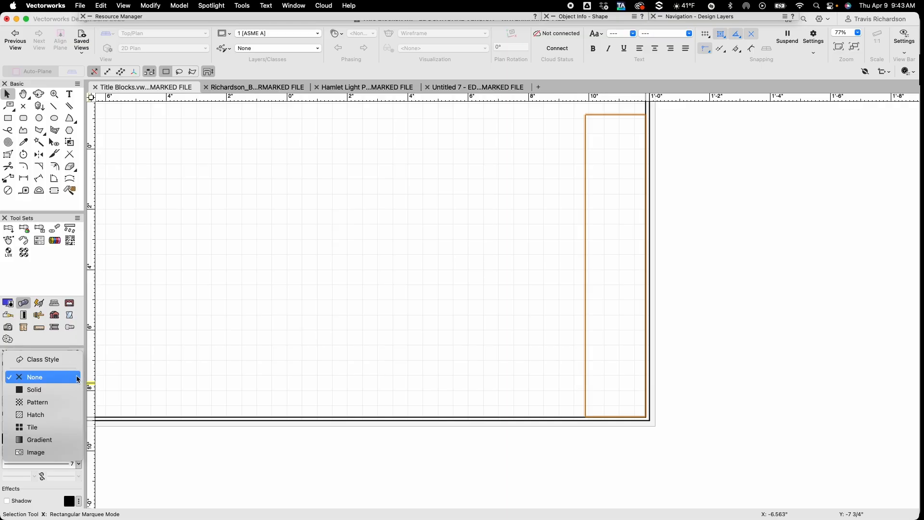
click(47, 444)
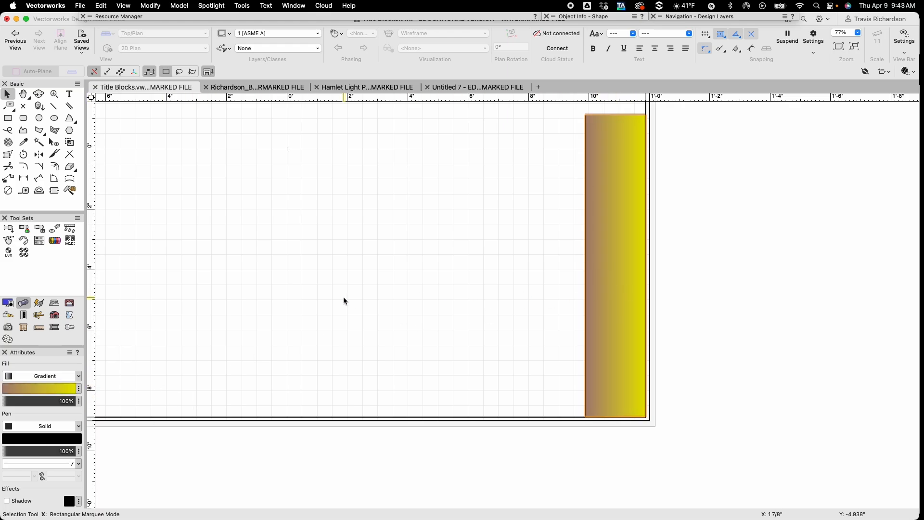
click(38, 388)
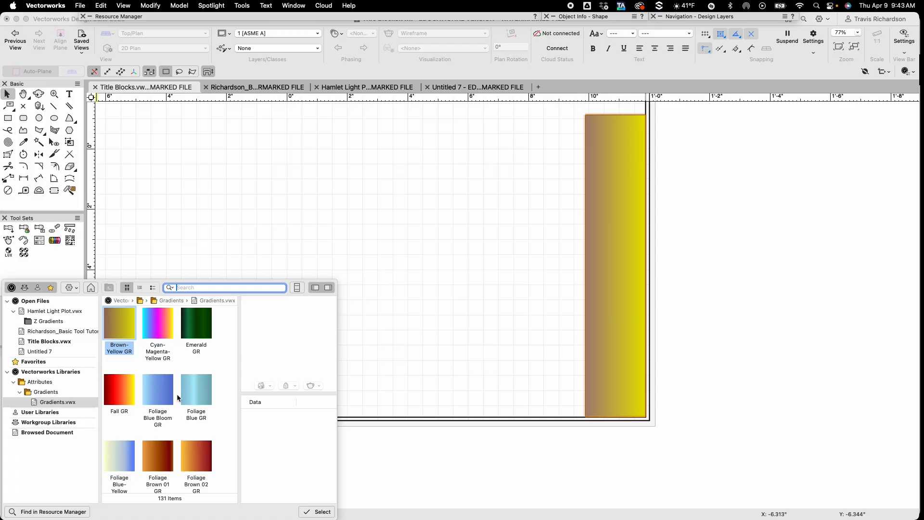
scroll(177, 394, down, 8)
scroll(177, 394, down, 6)
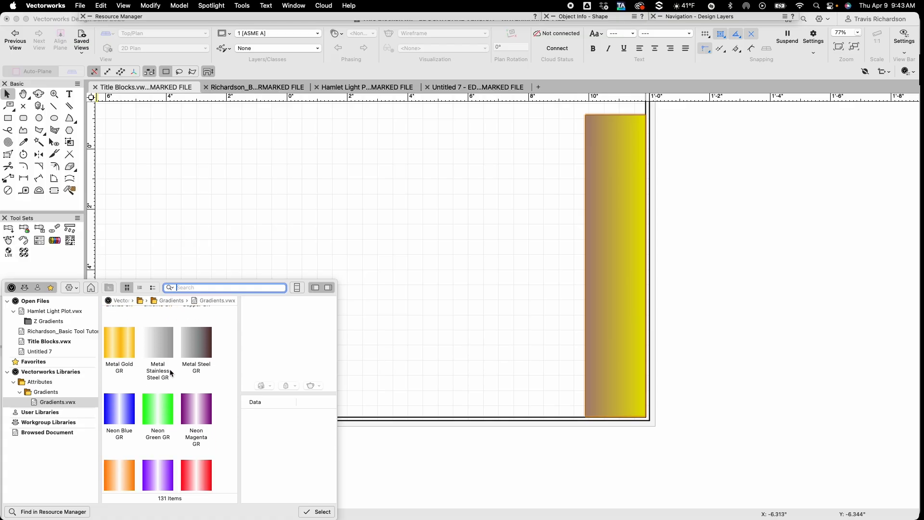
double_click(157, 348)
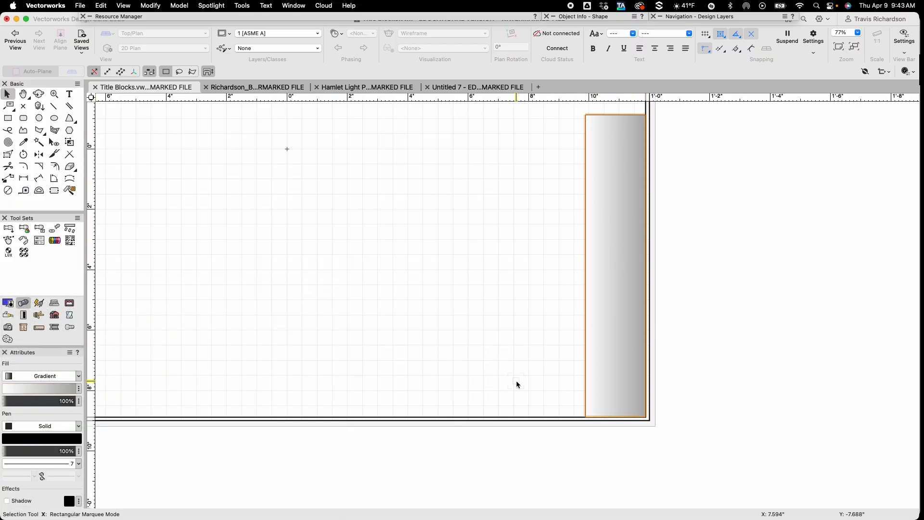
click(492, 262)
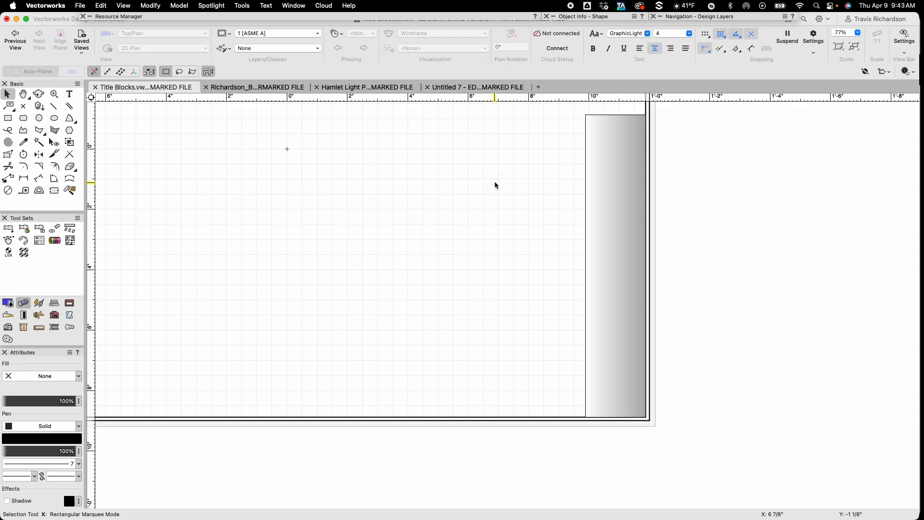
Draw a line across the top edge of the gradient title block rectangle and move it down 1 1/2"
key(2)
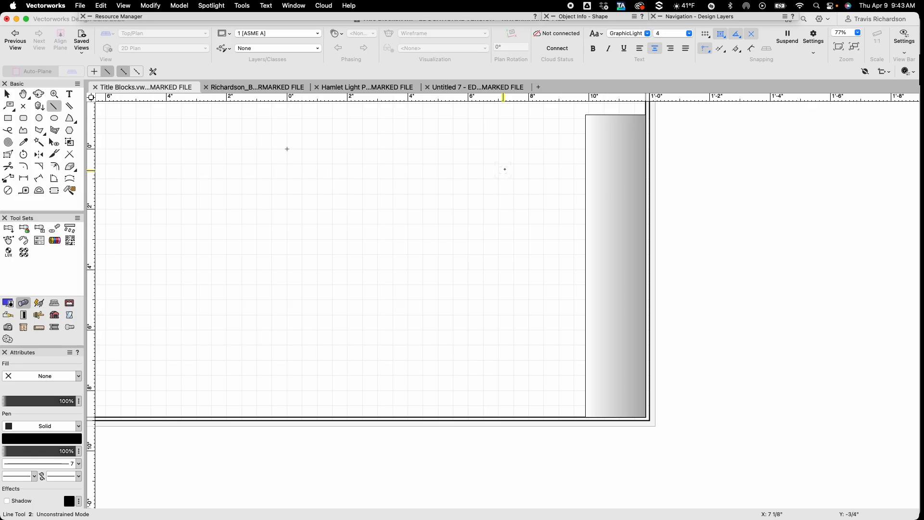
click(586, 115)
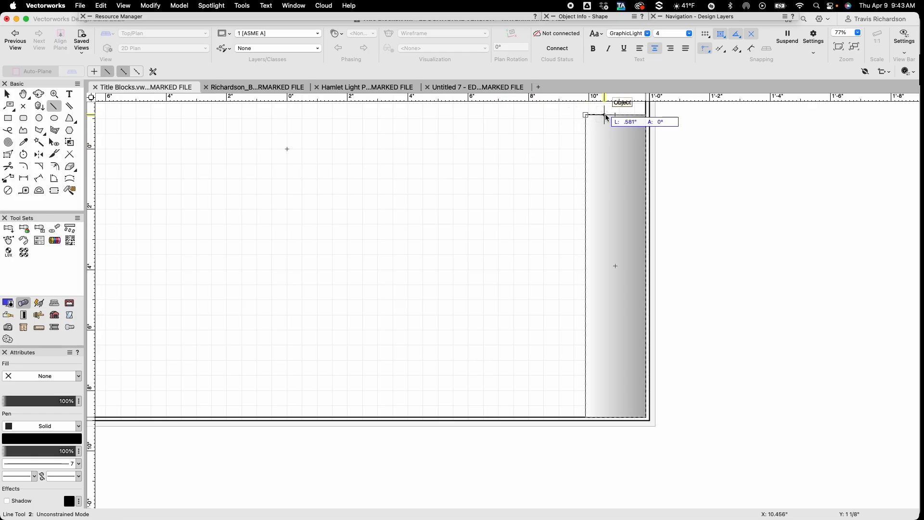
click(646, 115)
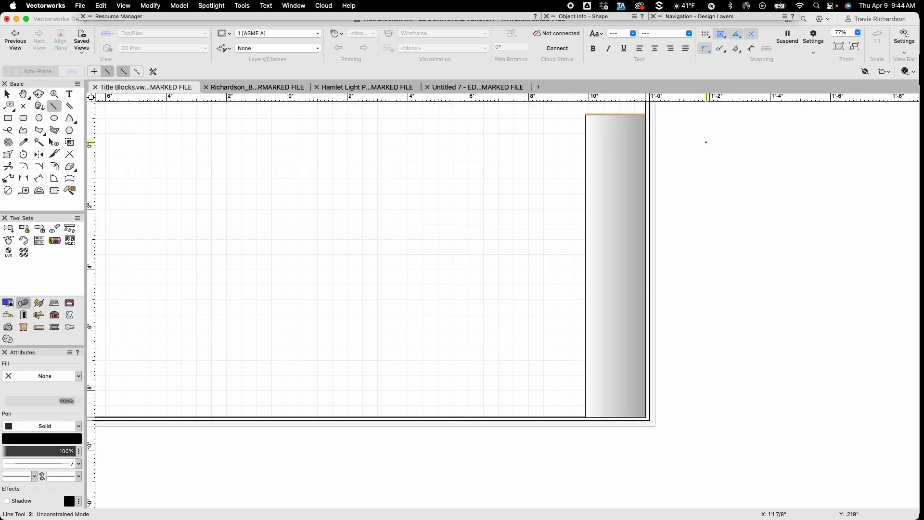
key(super+m)
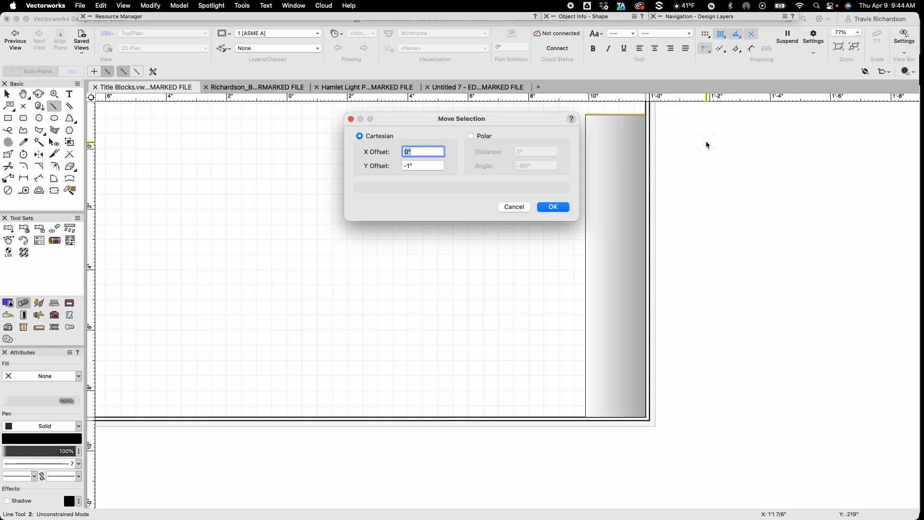
key(Tab)
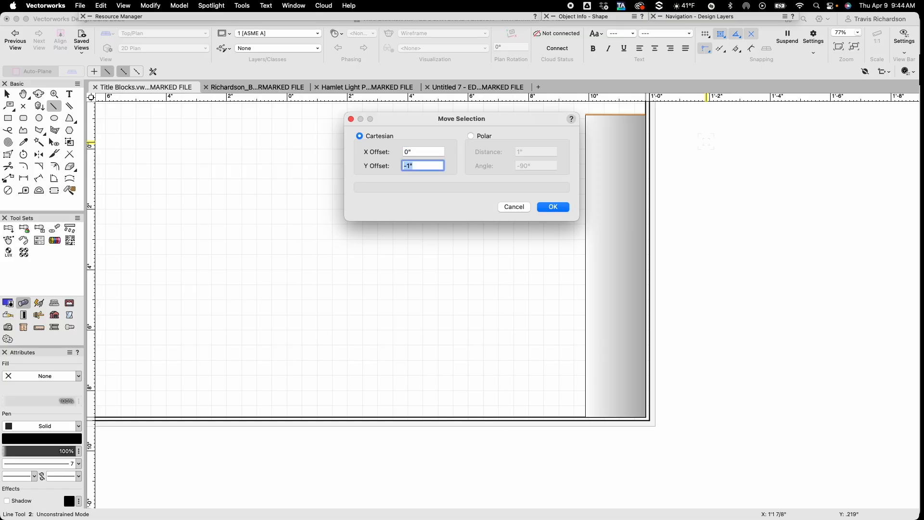
text(-1 1/2)
key(Return)
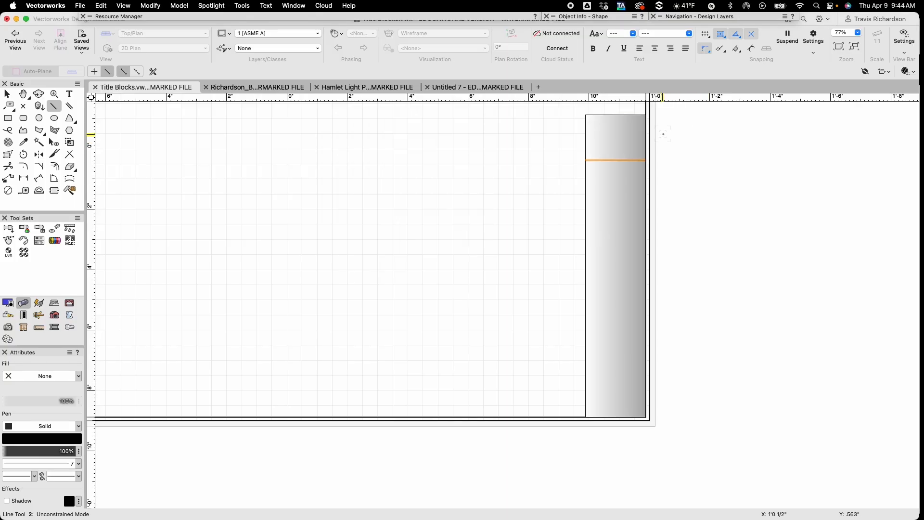
key(x)
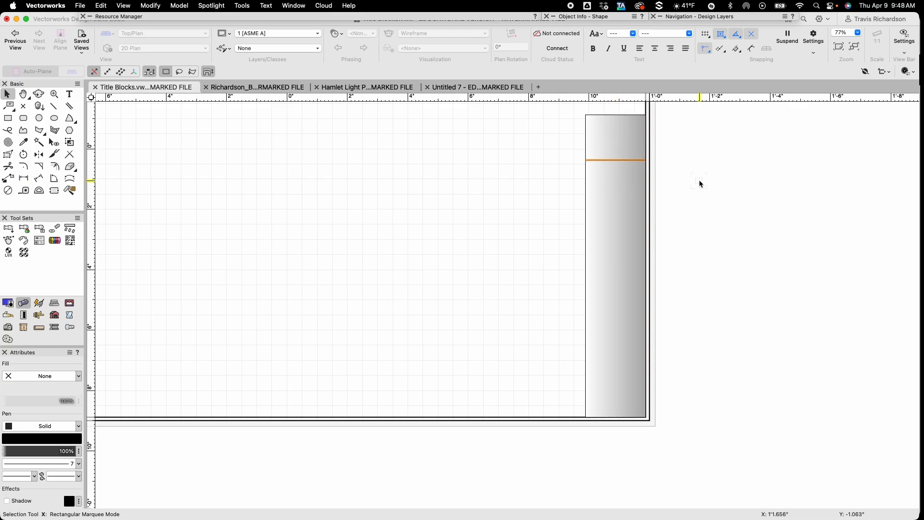
Duplicate the divider line downward seven times at 1/8" spacing
key(super+m)
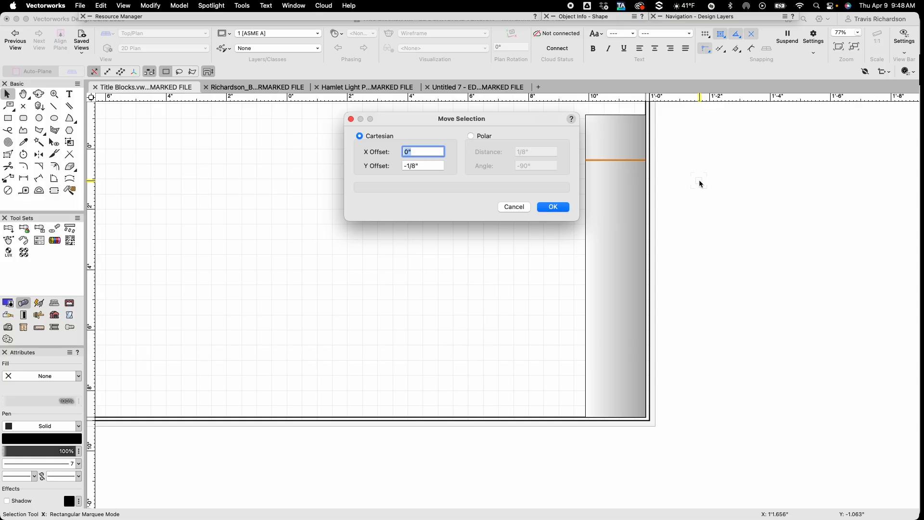
key(Return)
key(super+m)
key(Return)
key(super+m)
key(Return)
key(super+m)
key(Return)
key(super+m)
key(Return)
key(super+m)
key(Return)
key(super+m)
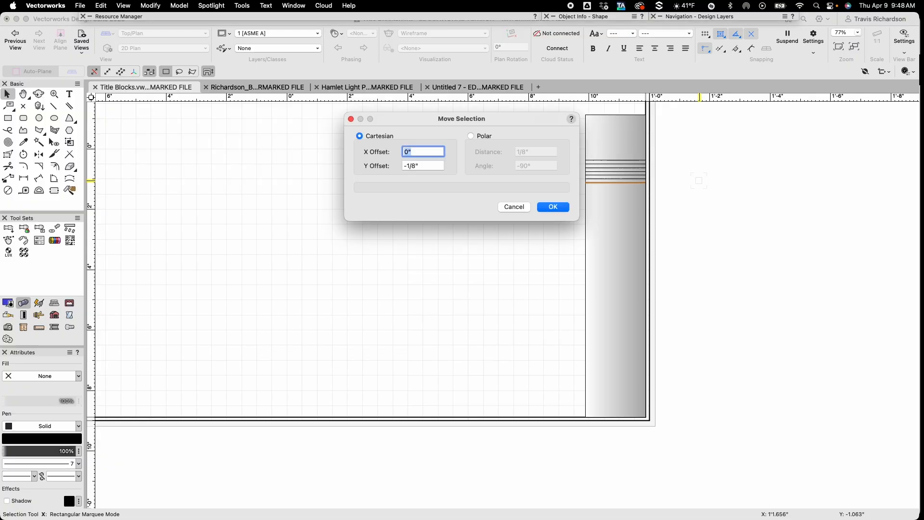
key(Return)
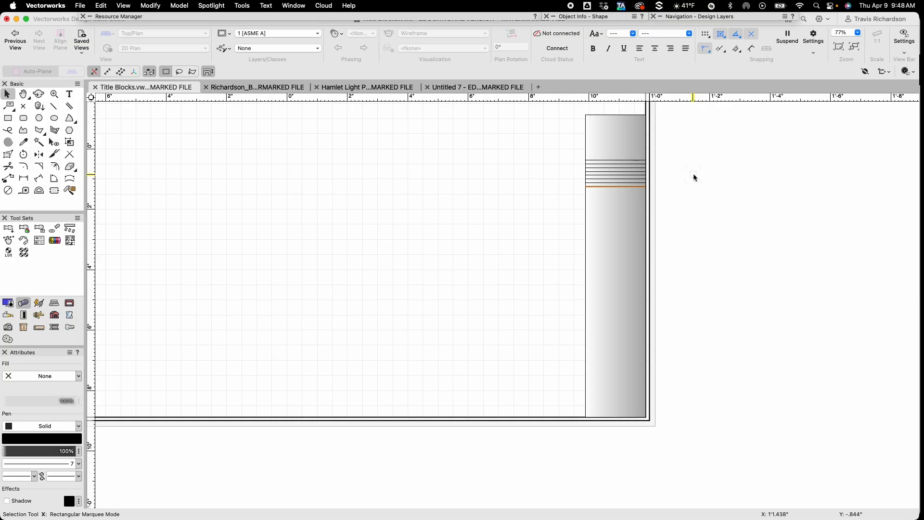
Duplicate the lowest divider line 1 1/4" down, and duplicate that copy another 2" down
key(super+m)
key(Tab)
text(-)
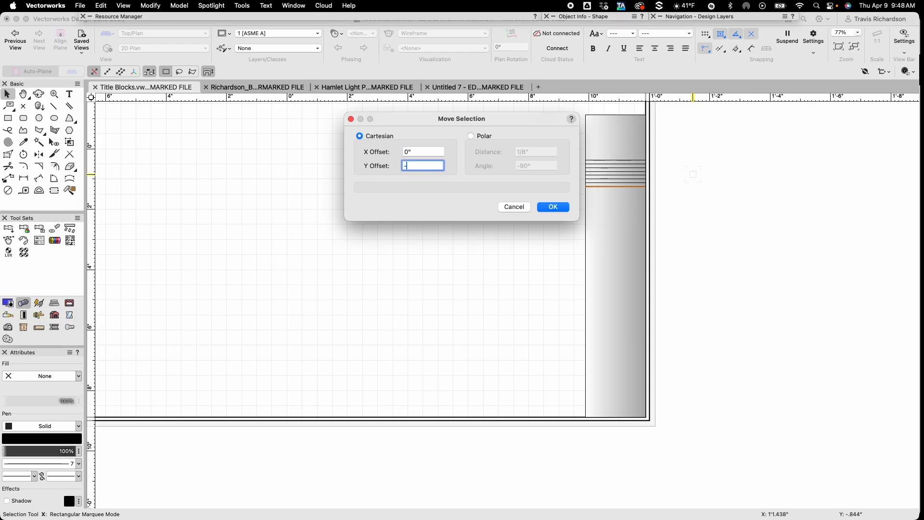
text(1 1/4)
key(Return)
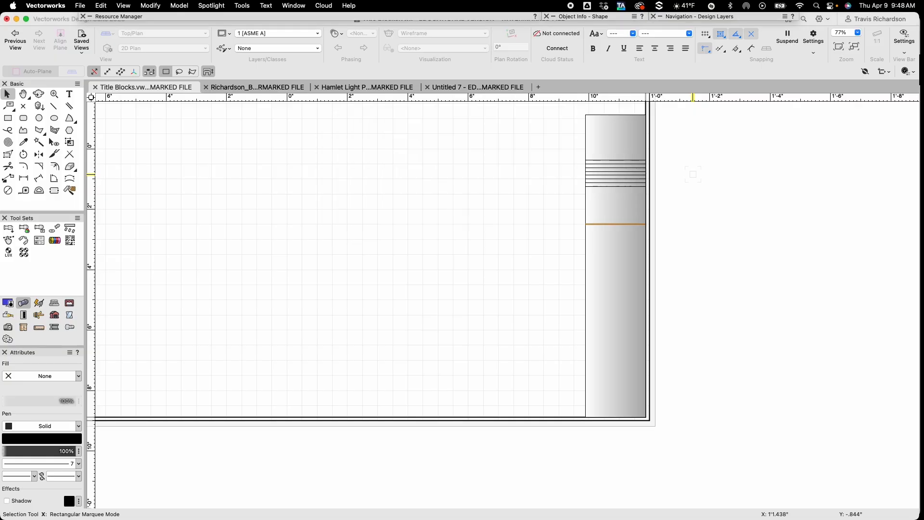
key(super+d)
key(super+m)
text(-2)
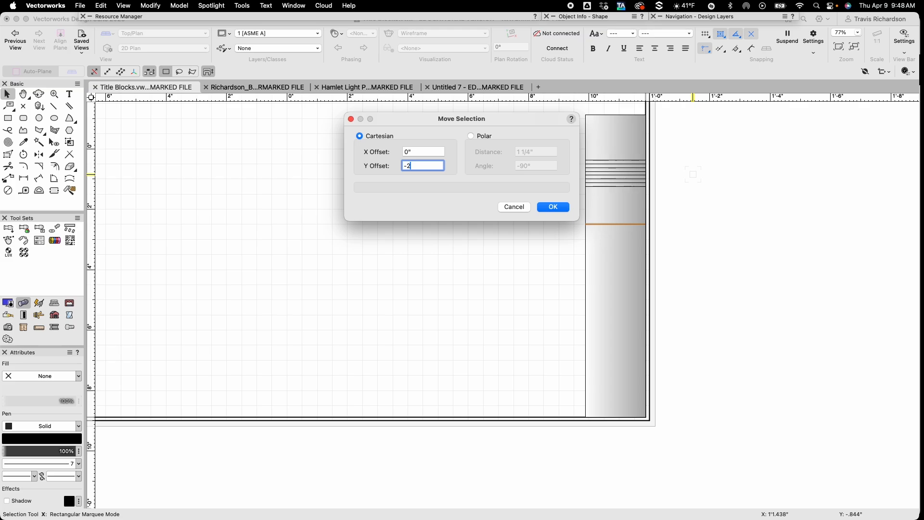
key(Return)
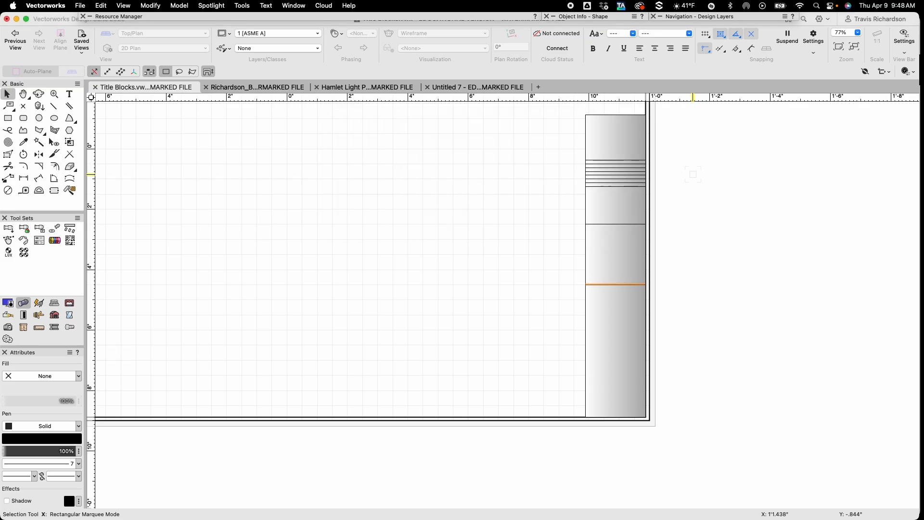
Duplicate the lowest divider line downward ten times at 1/8" spacing
key(super+d)
key(super+m)
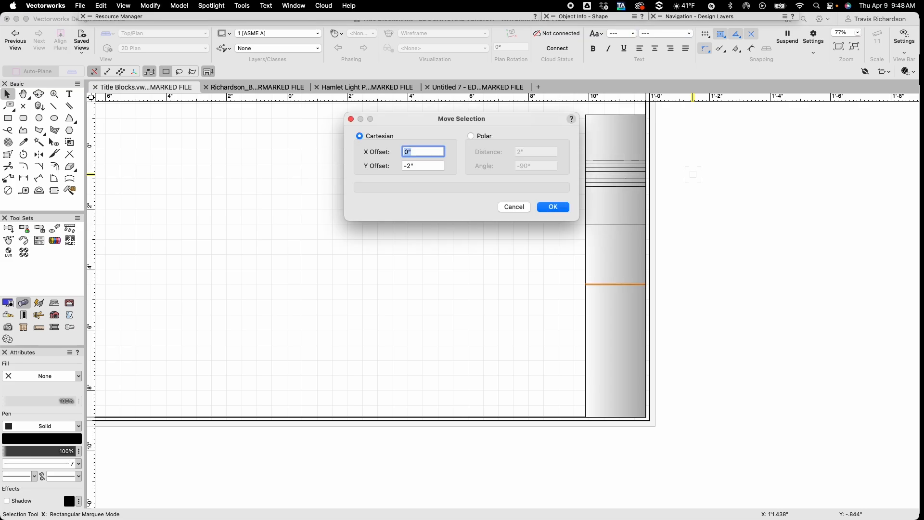
key(Tab)
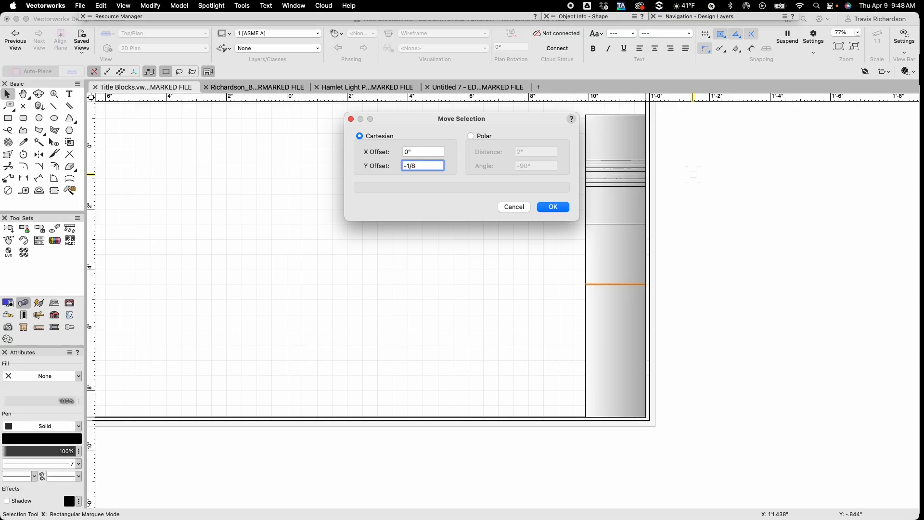
key(Return)
key(super+d)
key(super+m)
key(Return)
key(super+d)
key(super+m)
key(Return)
key(super+d)
key(super+m)
key(Return)
key(super+d)
key(super+m)
key(Return)
key(super+d)
key(super+m)
key(Return)
key(super+d)
key(super+m)
key(Return)
key(super+d)
key(super+m)
key(Return)
key(super+d)
key(super+m)
key(Return)
key(super+d)
key(super+m)
key(Return)
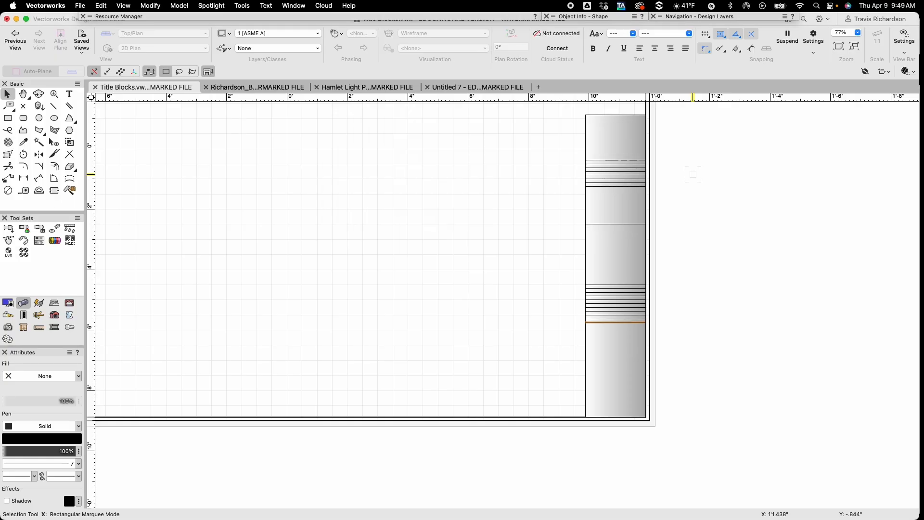
Duplicate the lowest divider line 1" further down and deselect it
key(super+d)
key(super+m)
key(Tab)
text(-1)
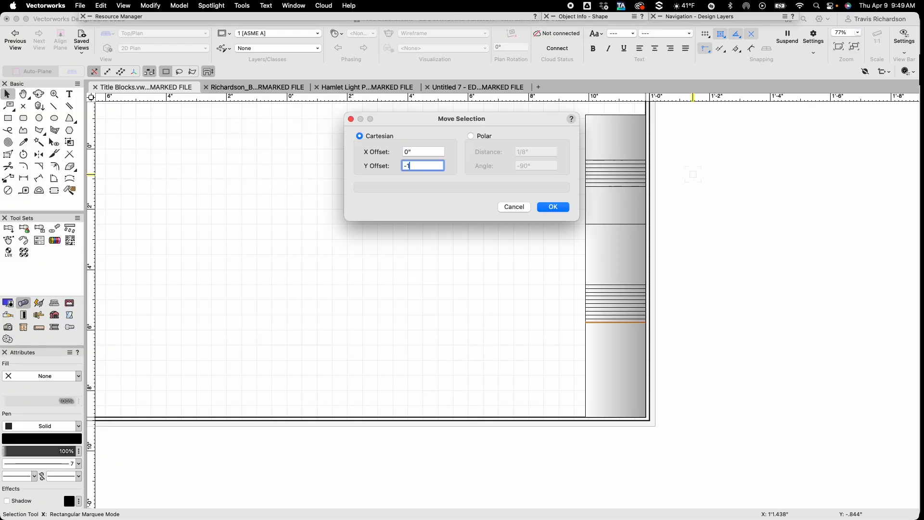
key(Return)
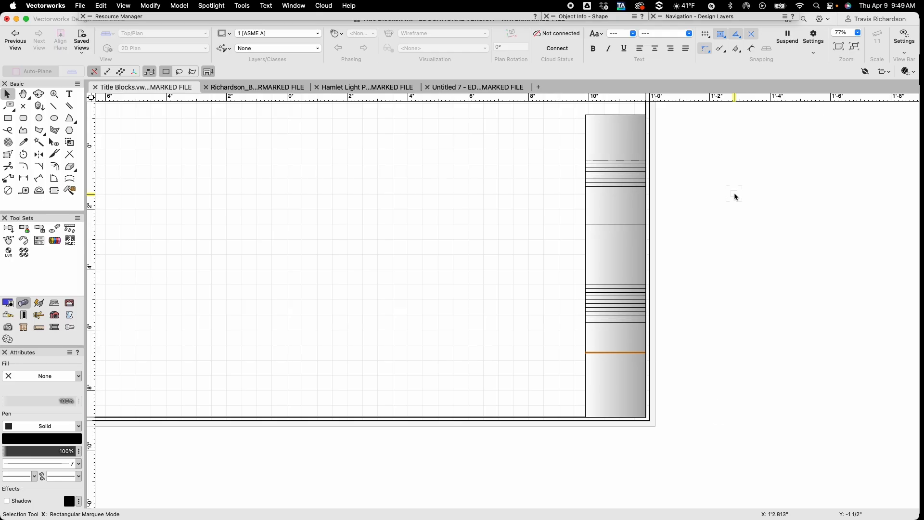
click(716, 411)
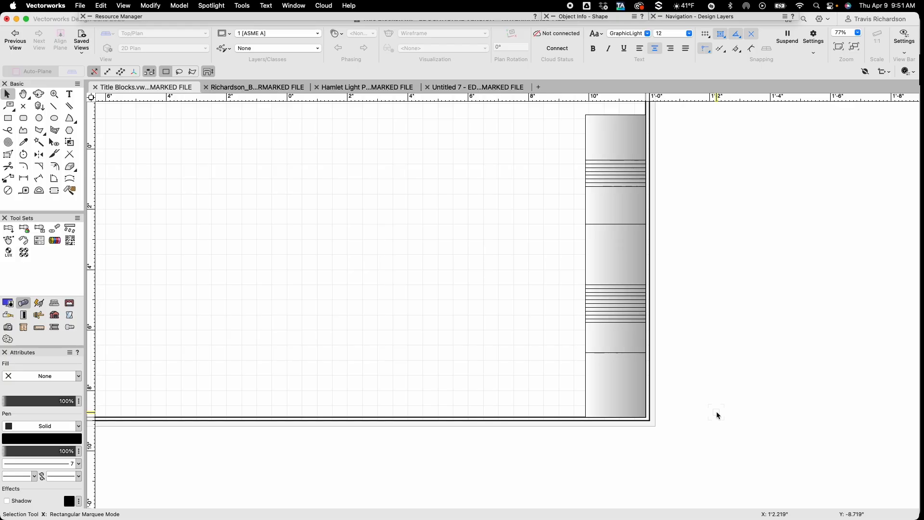
Draw a corner-to-corner rectangle filling the 1" high band between the two lowest divider lines
key(4)
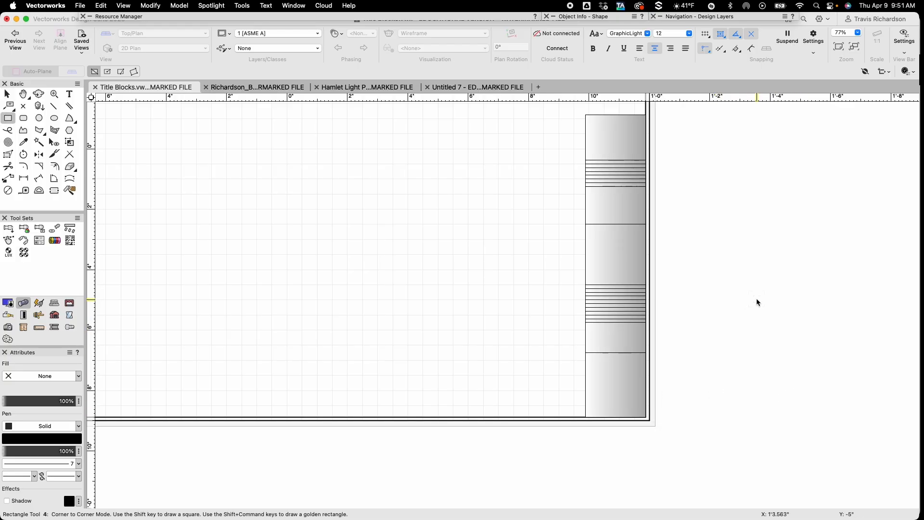
click(585, 322)
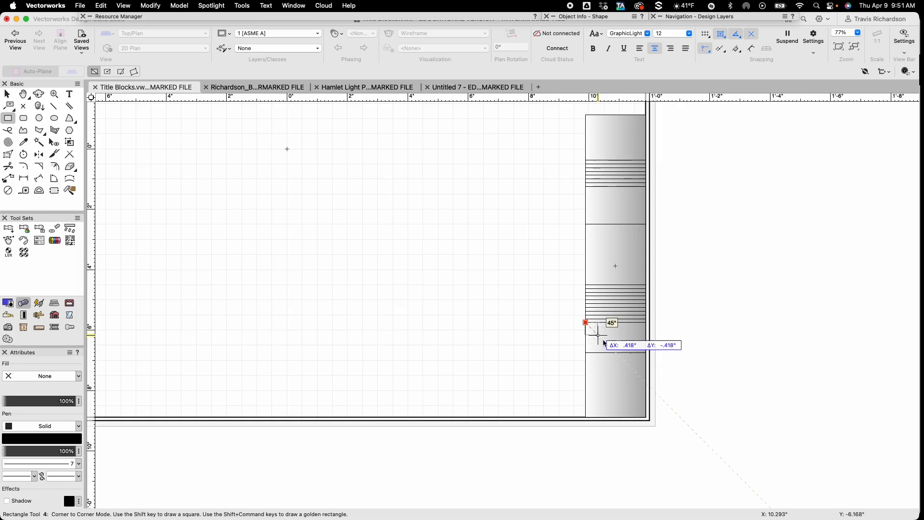
click(645, 351)
key(x)
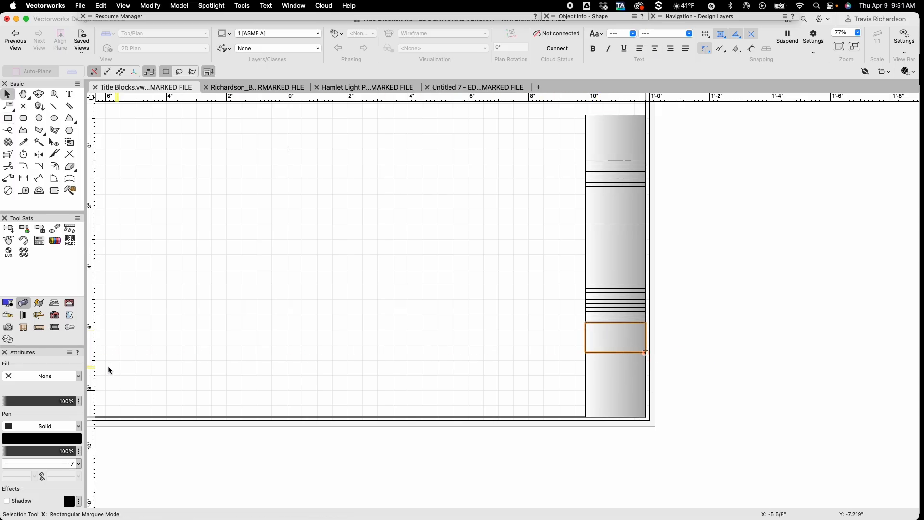
Fill the new band rectangle with the Opacity Black GR gradient from the Vectorworks library
click(79, 377)
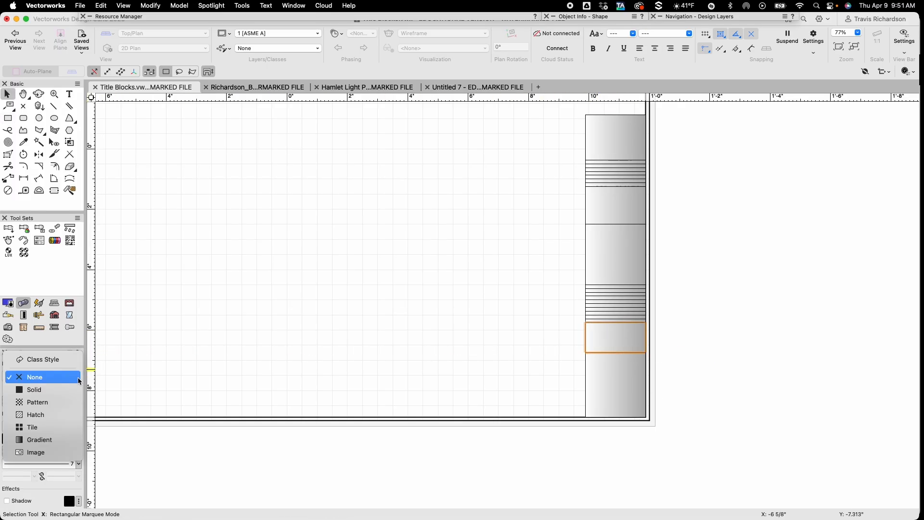
click(36, 441)
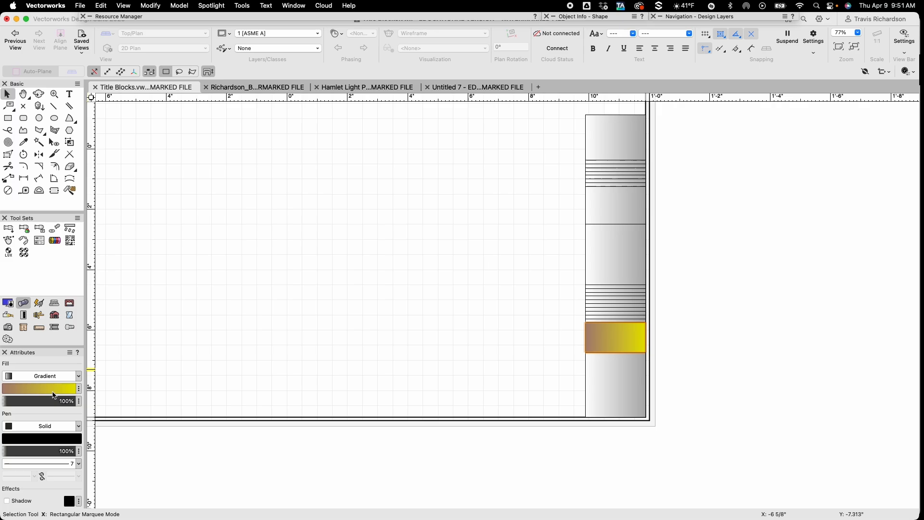
click(56, 393)
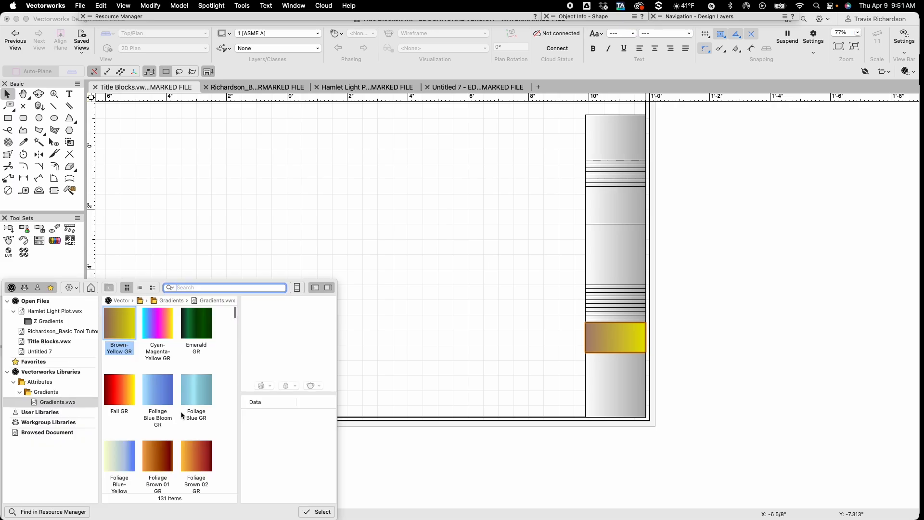
scroll(163, 409, down, 2)
scroll(163, 409, down, 5)
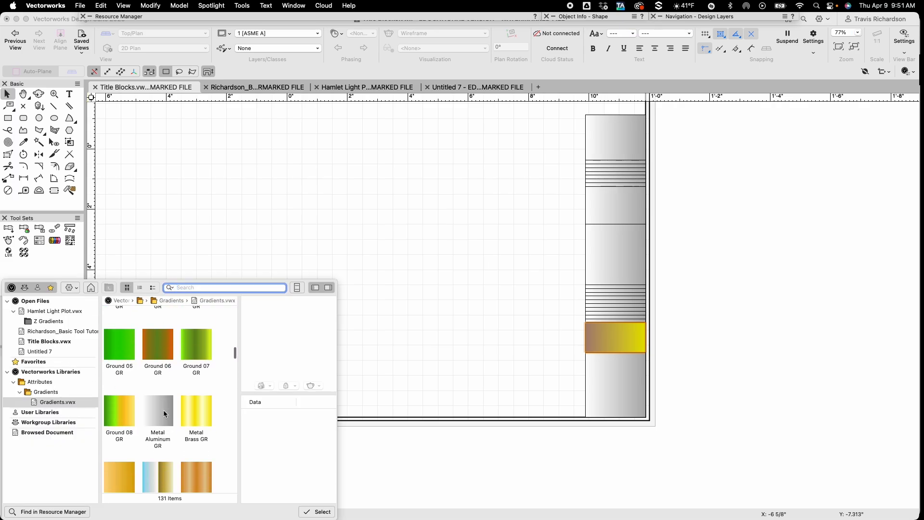
scroll(163, 409, down, 5)
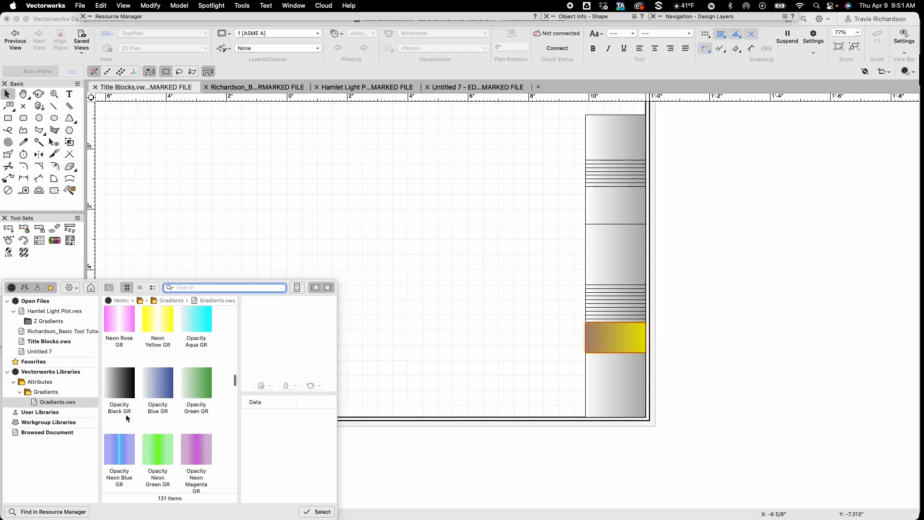
double_click(122, 388)
click(604, 339)
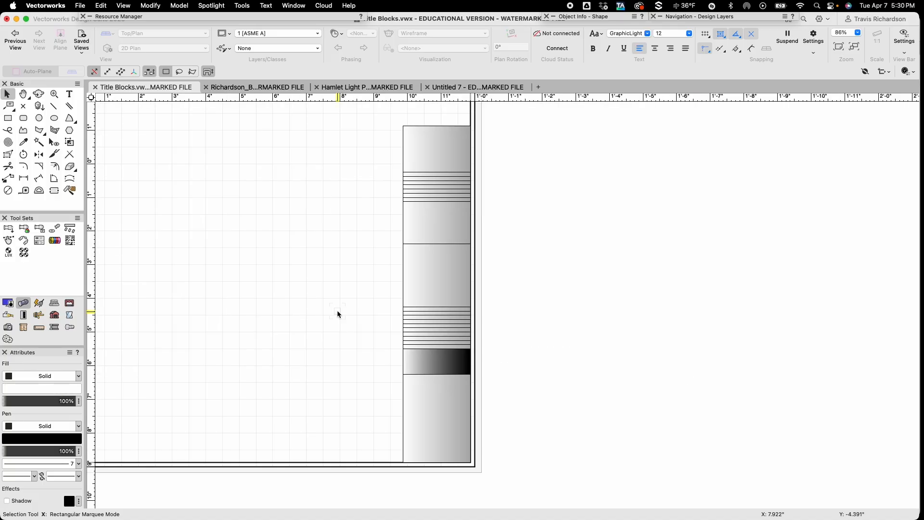
Start a horizontal text block near the top centre of the strip's uppermost section, with size 4 and centre alignment
click(421, 144)
scroll(436, 130, up, 5)
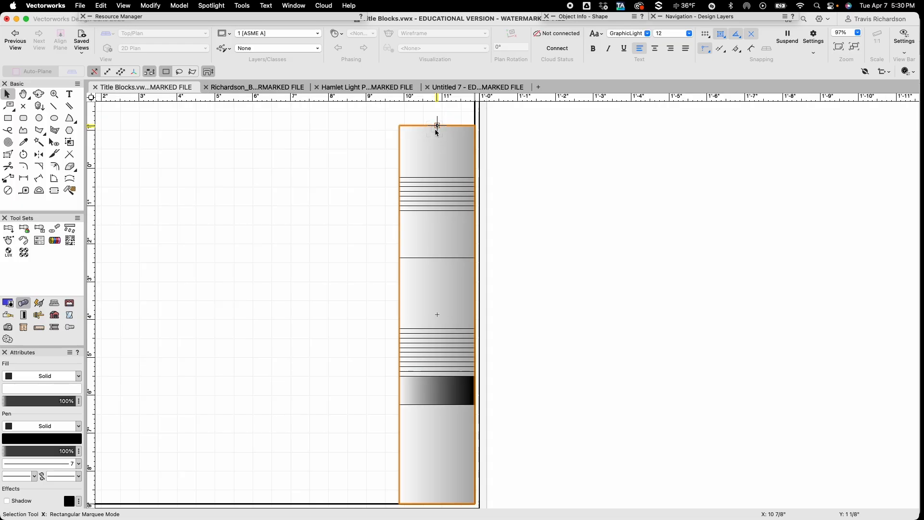
scroll(434, 173, up, 3)
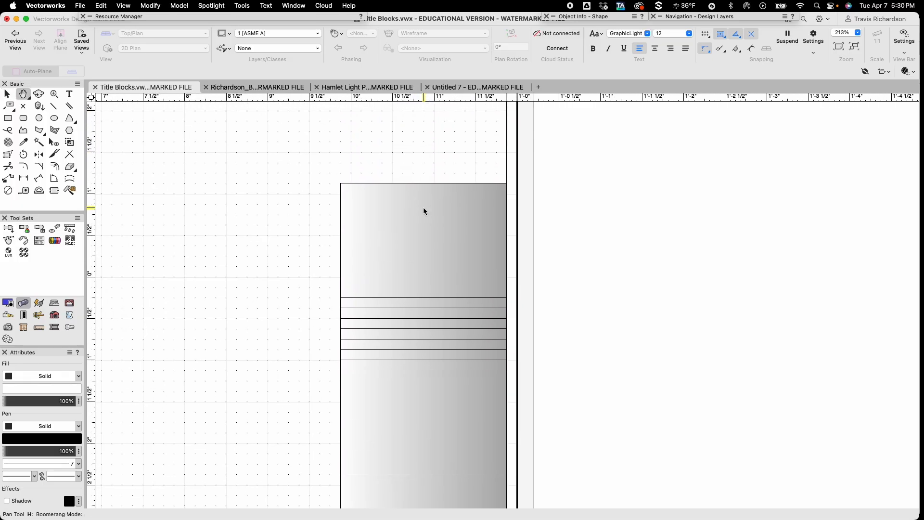
click(238, 172)
click(70, 93)
key(x)
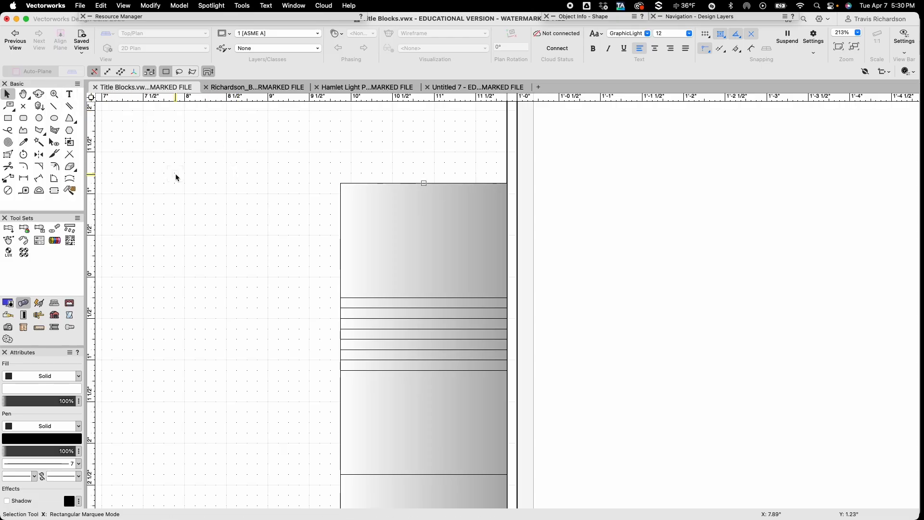
key(1)
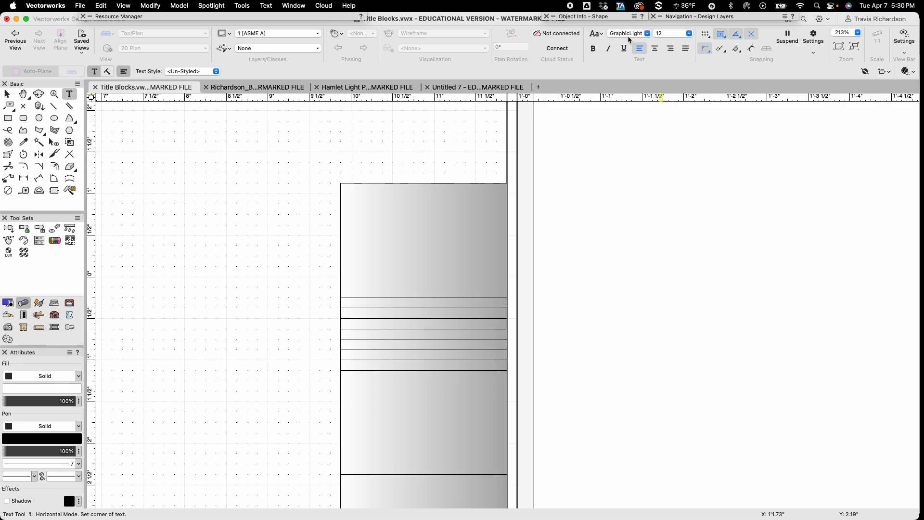
click(676, 33)
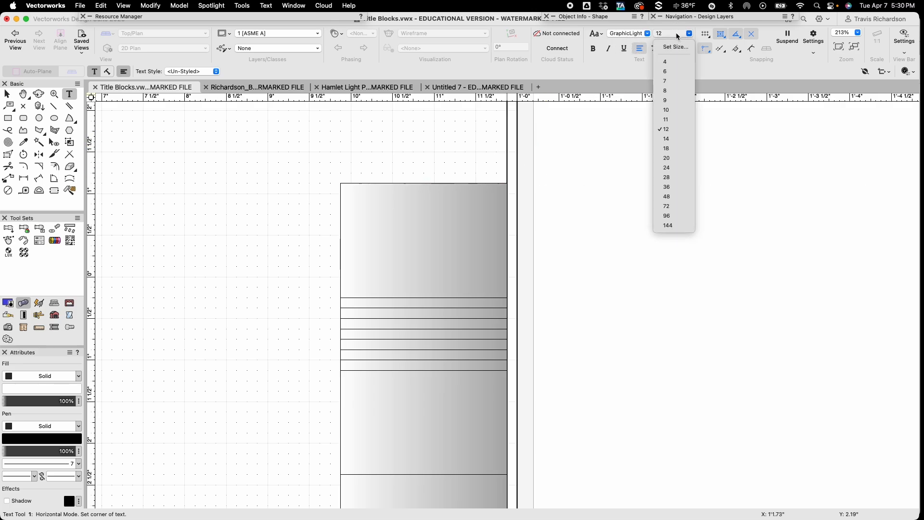
click(675, 62)
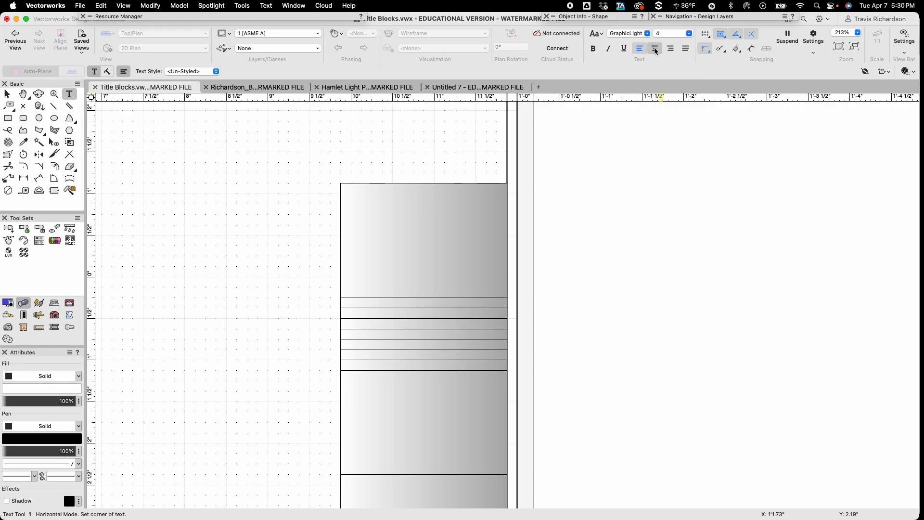
click(656, 49)
click(419, 191)
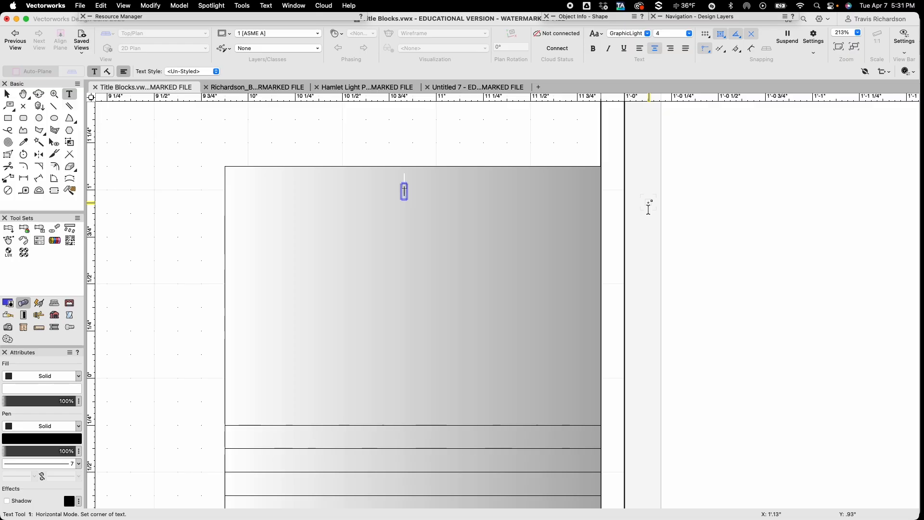
Enter "THIS DRAWING REPRESENTS DESIGN CONCEPT" in capitals as the first line of the note
key(Caps_Lock)
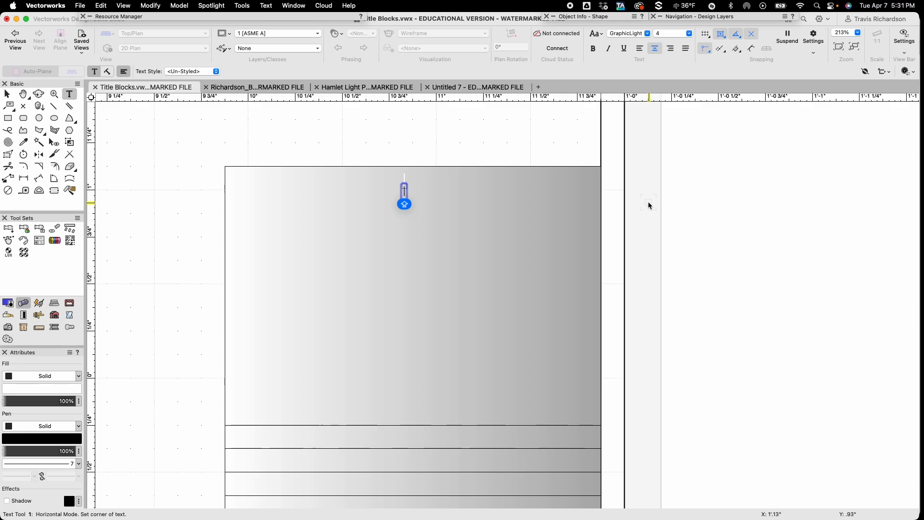
text(THIS)
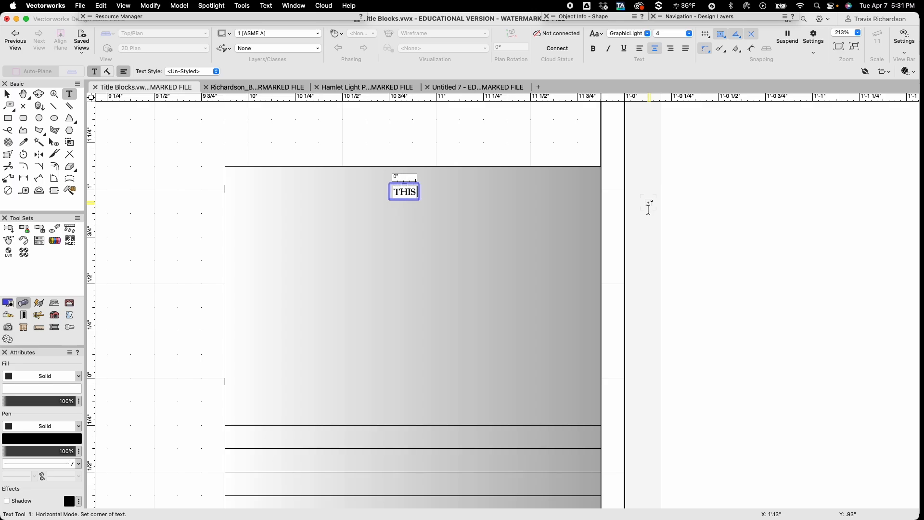
text( DRAWING R)
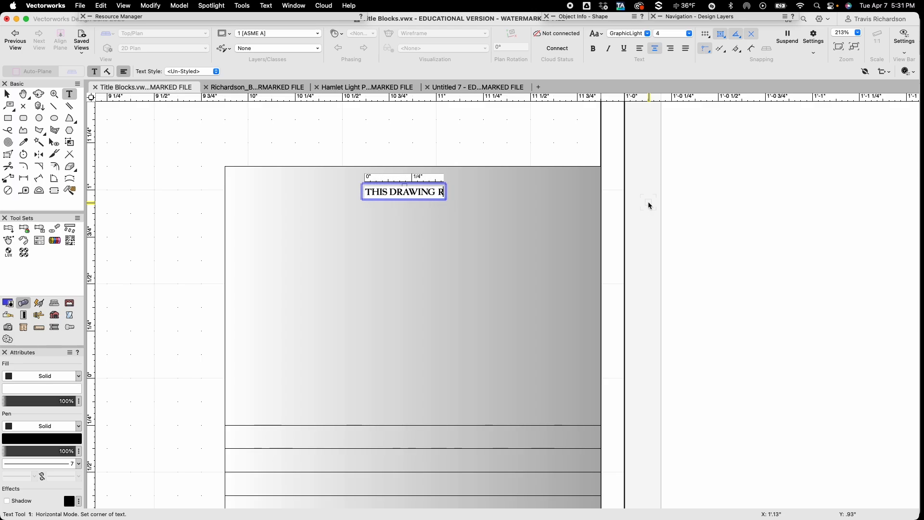
text(EPRESENTS)
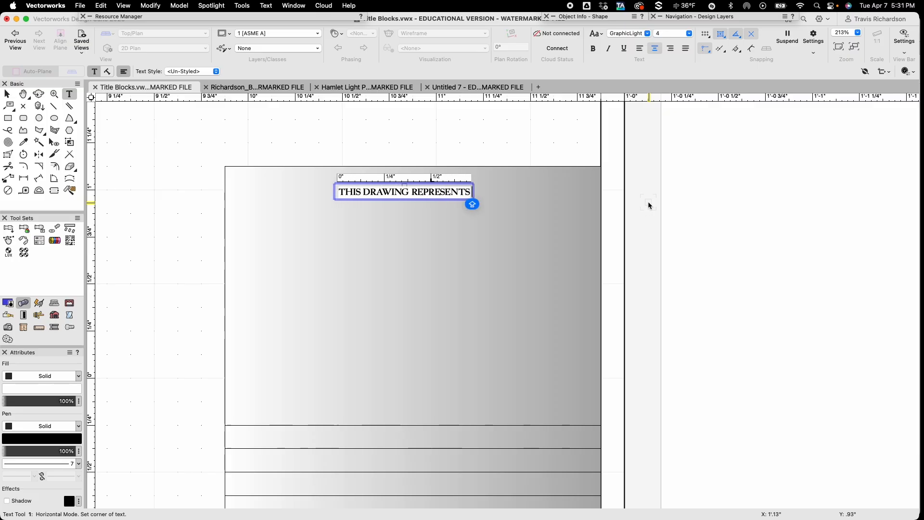
text( DESIGN CO)
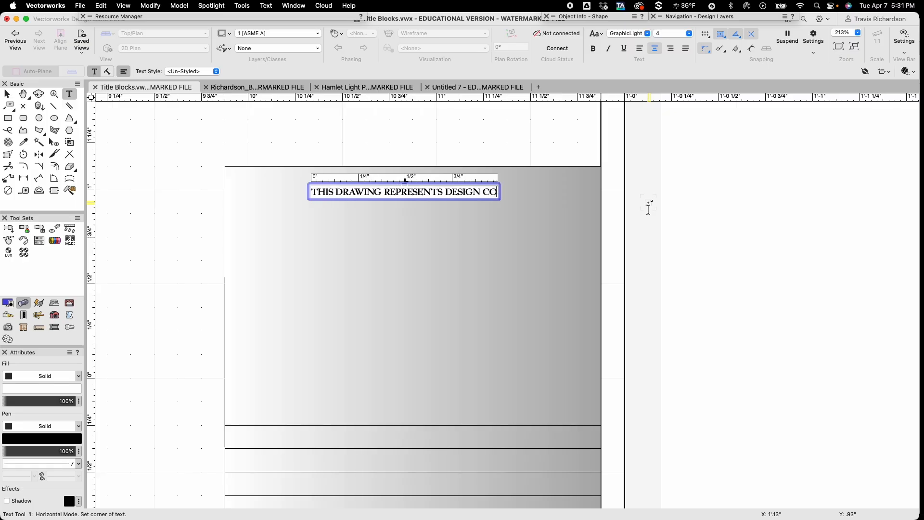
text(NCEPT)
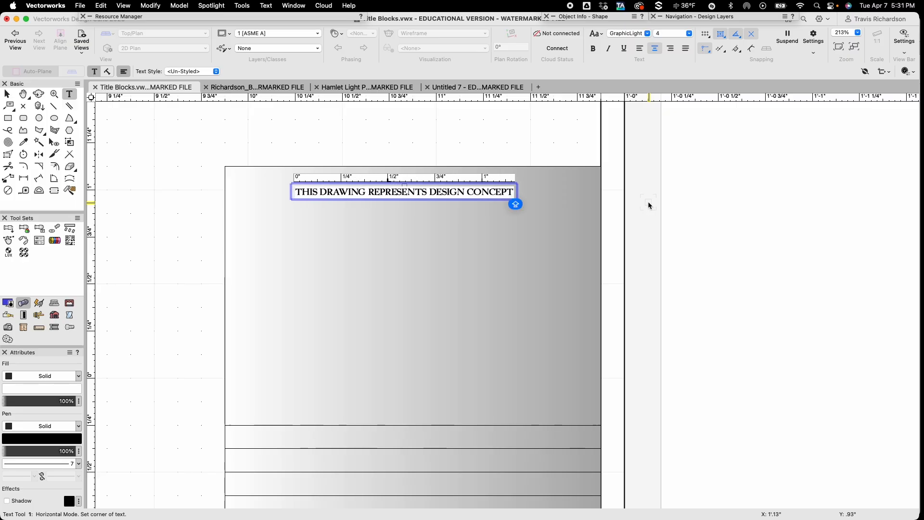
Replace the word "CONCEPT" at the end of the first line with "INTENT AND CONCEPT"
key(BackSpace)
key(BackSpace)
key(BackSpace)
key(BackSpace)
key(BackSpace)
key(BackSpace)
key(BackSpace)
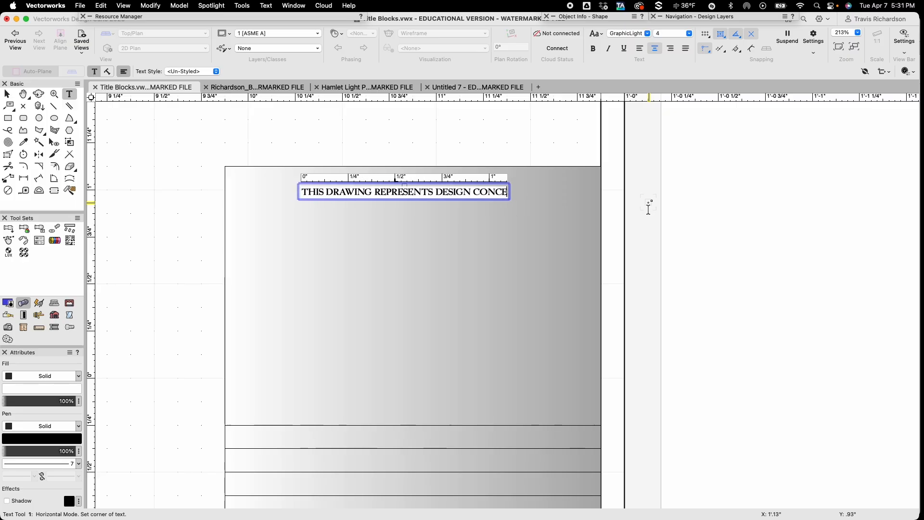
text(INTENT AND)
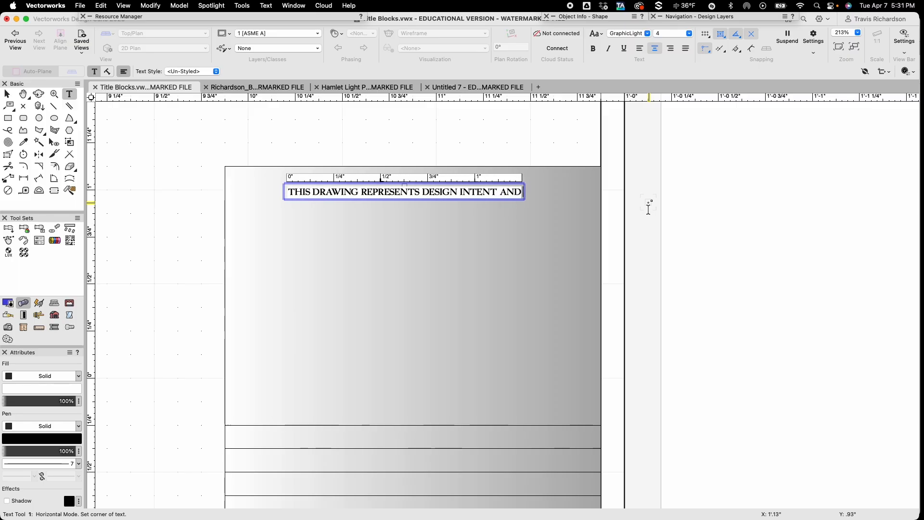
text( CON)
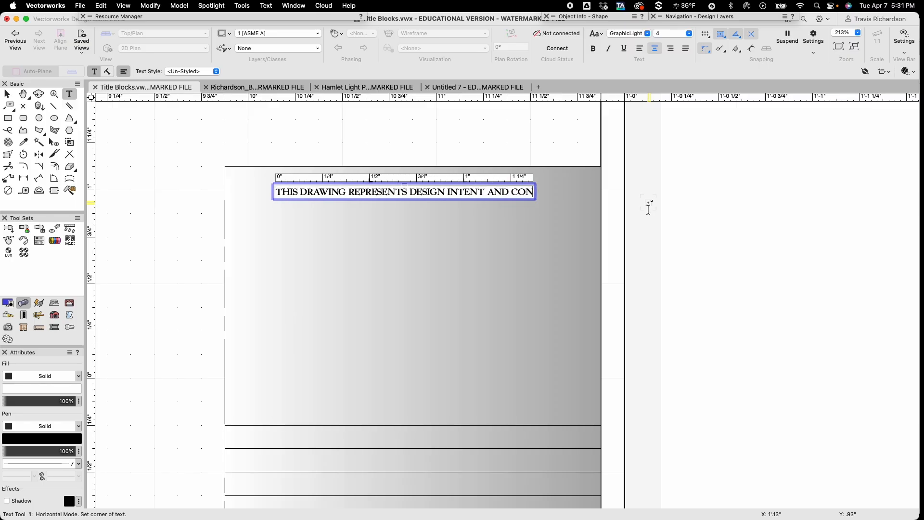
text(CEPT)
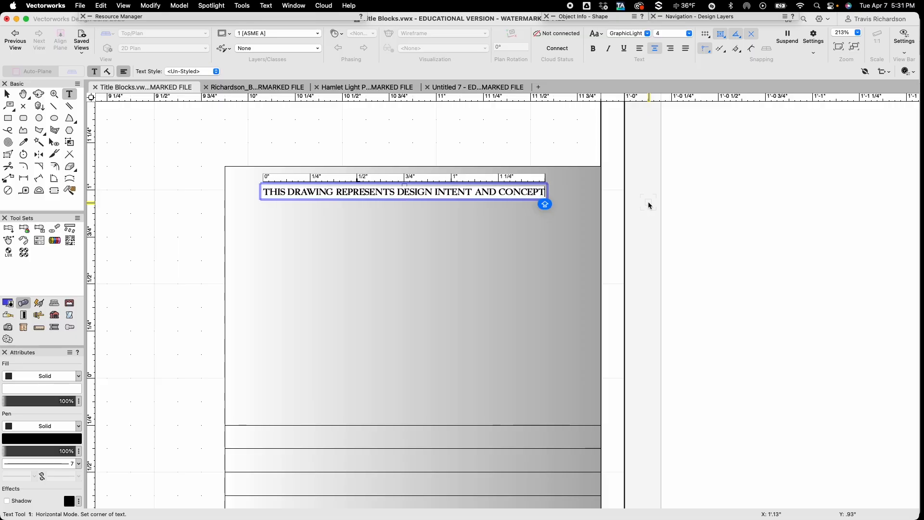
Leave a blank line and add "THE DESIGNER AND HIS(HER/THEIR) ASSOCIATES" as the start of the second sentence
key(Return)
key(Return)
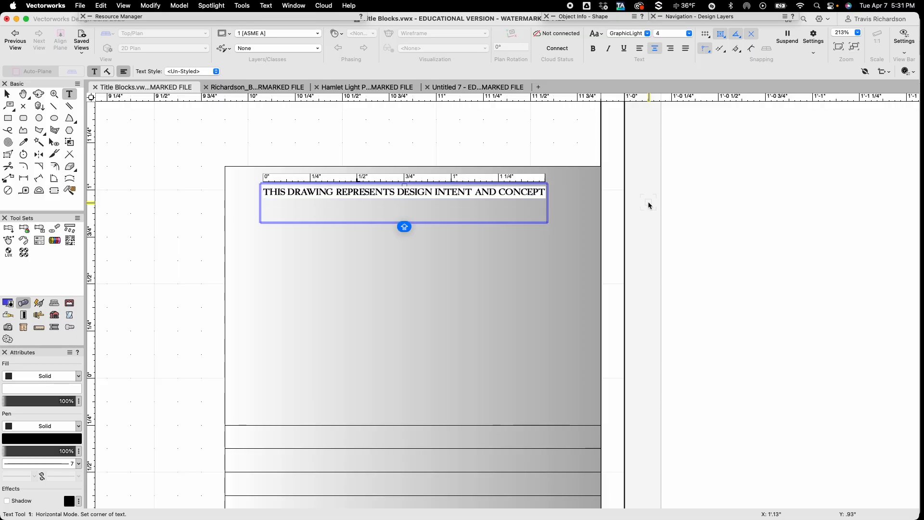
text(THE DESIGN)
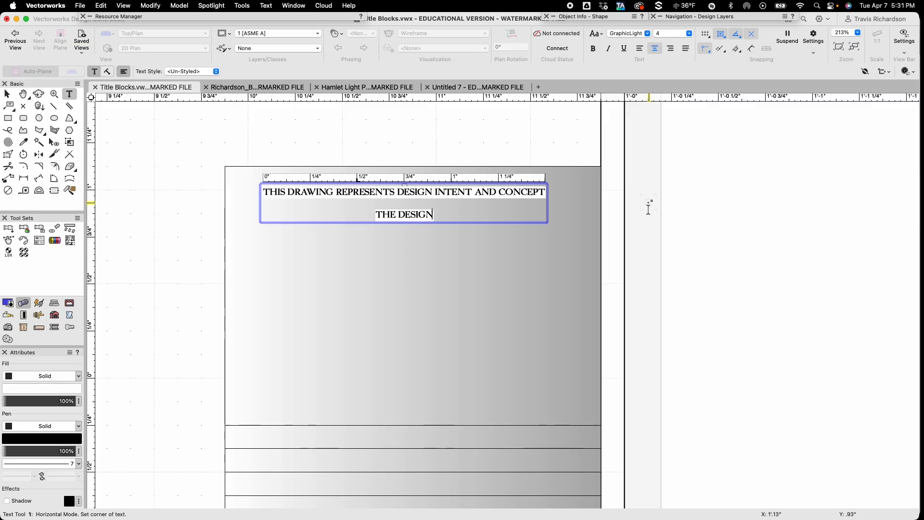
text(ER AND HIS)
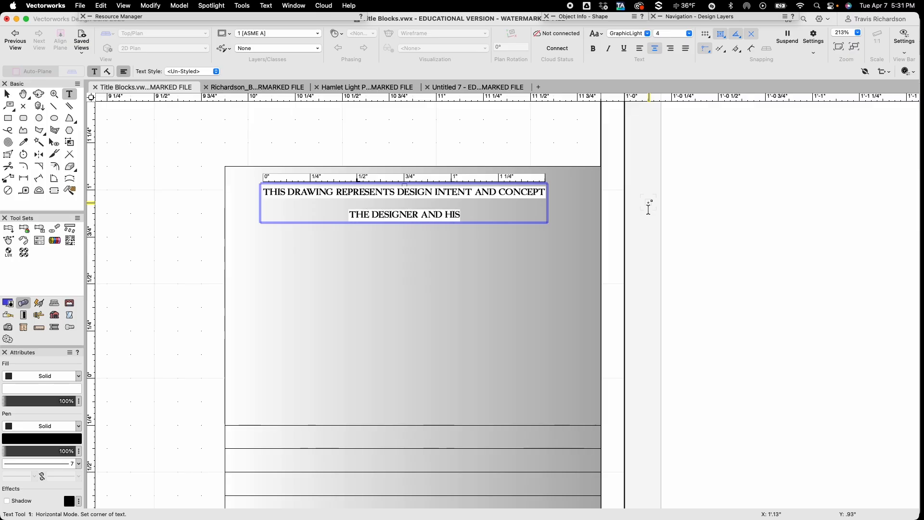
text((HER)
key(Caps_Lock)
text(/)
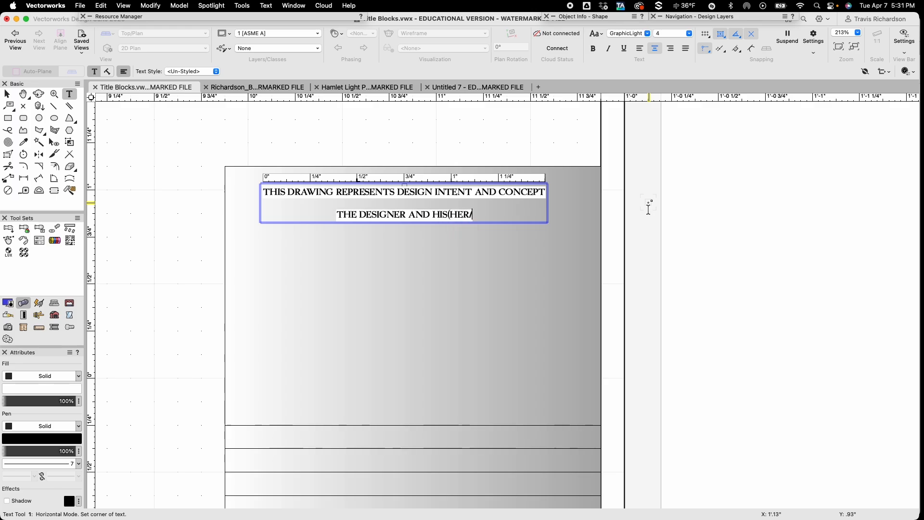
text(THEIR)
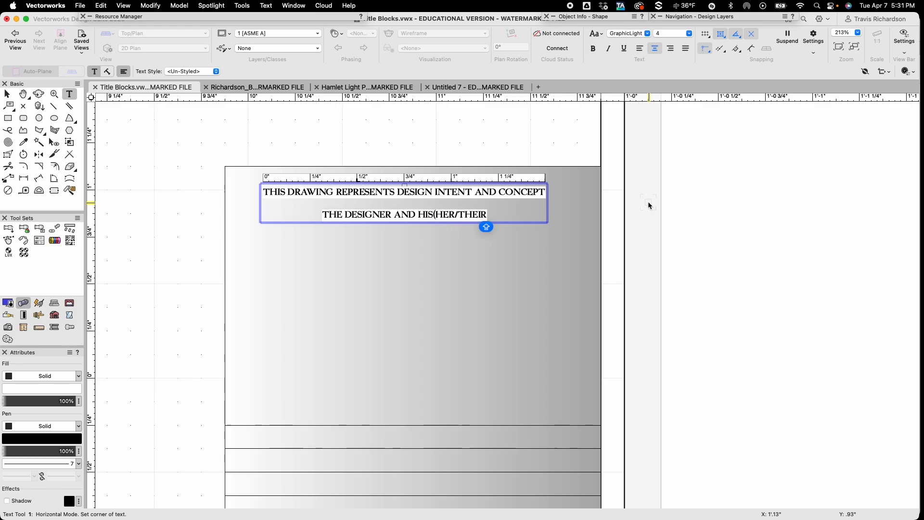
text() ASS)
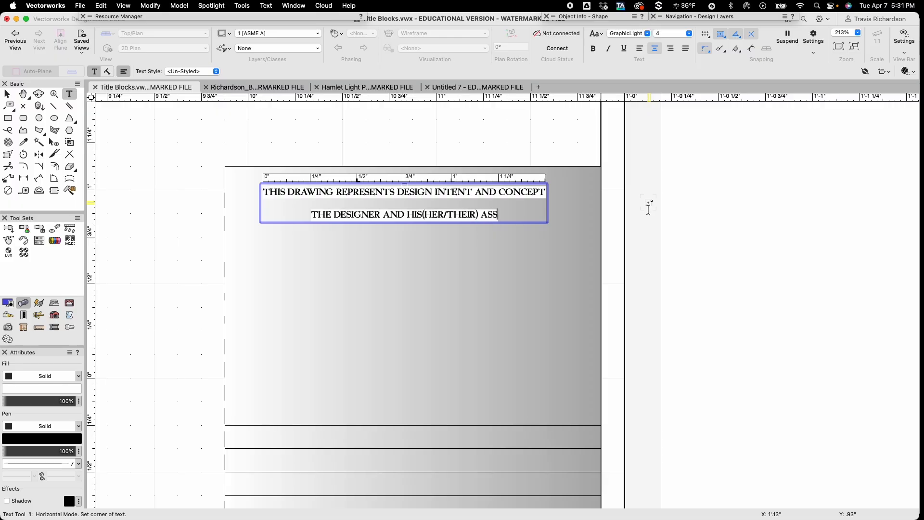
text(OCIATES)
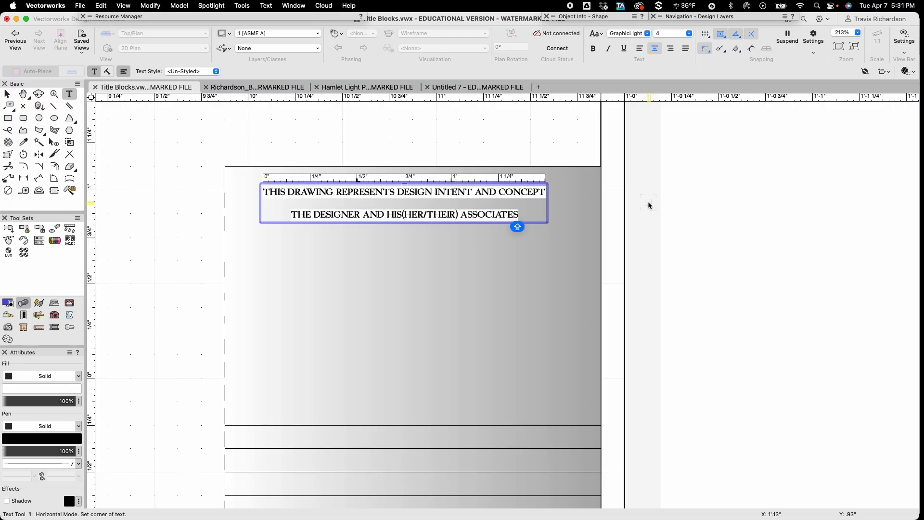
Change the word "ASSOCIATES" in the second sentence to "ASSISTANT(S)"
key(BackSpace)
key(BackSpace)
key(BackSpace)
key(BackSpace)
key(BackSpace)
key(BackSpace)
key(BackSpace)
text(ISTANT)
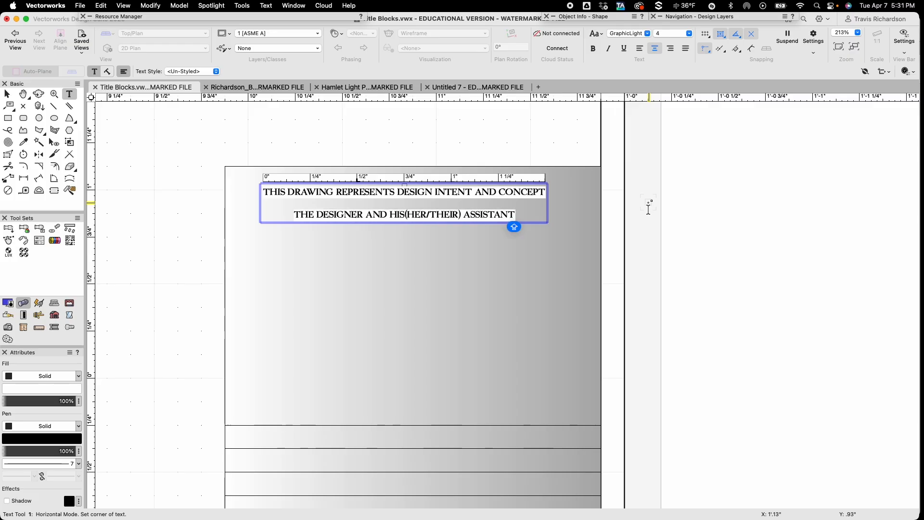
text((S))
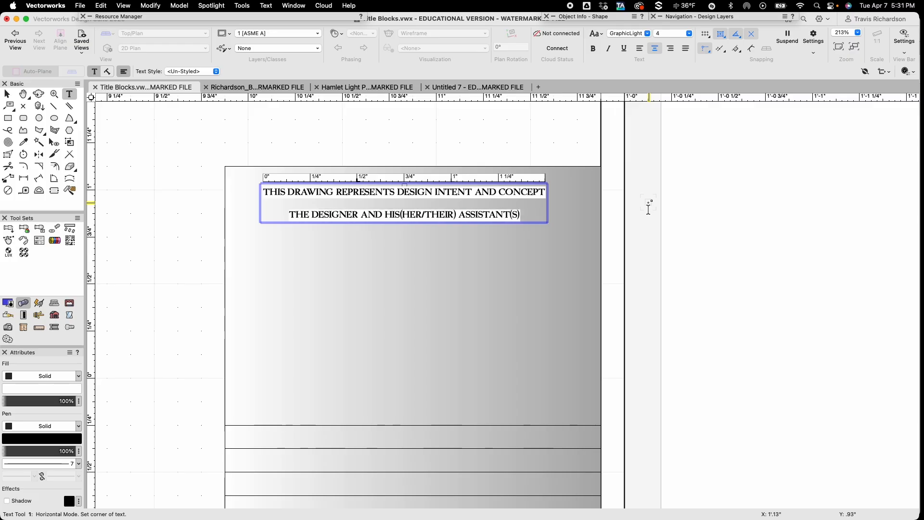
Continue the second sentence with "ARE REPSONCIBLE FOR VISUAL ASPECTS OF THE PRODUCTION"
text( ARE REPSONCI)
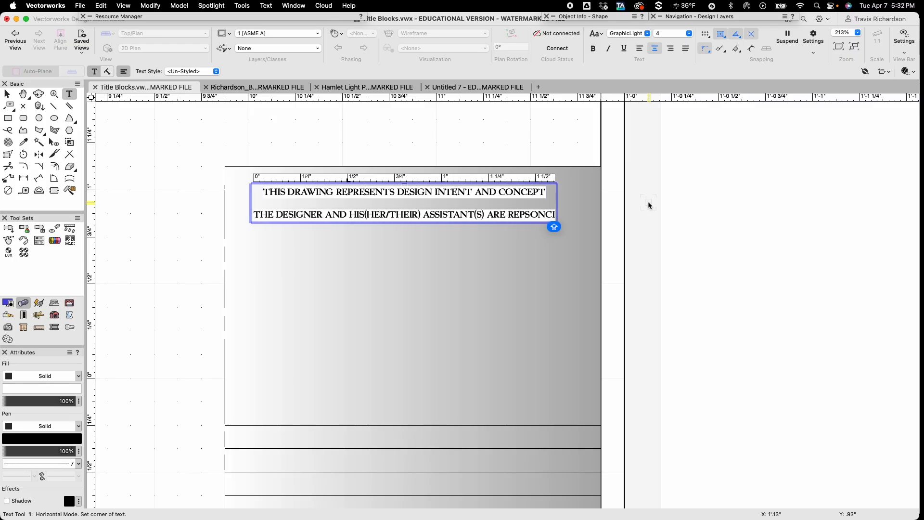
text(BLE)
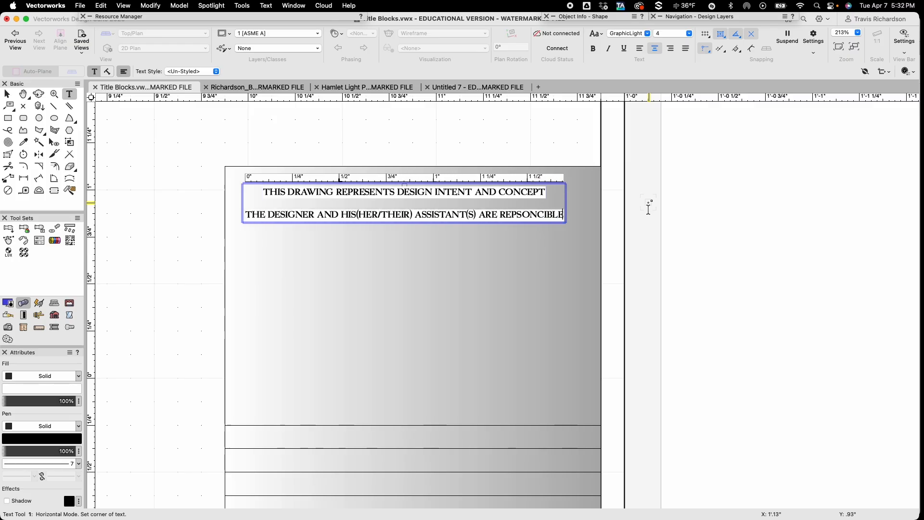
text( FOR V)
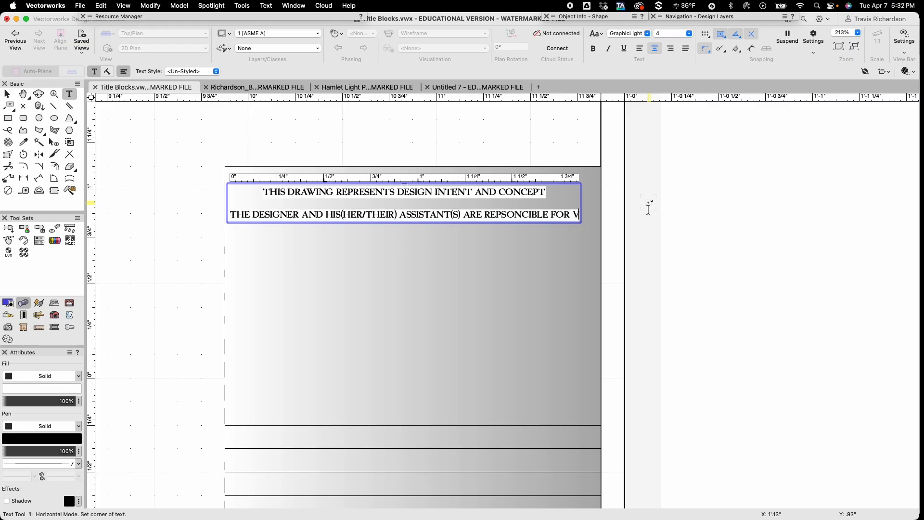
text(ISUAL ASP)
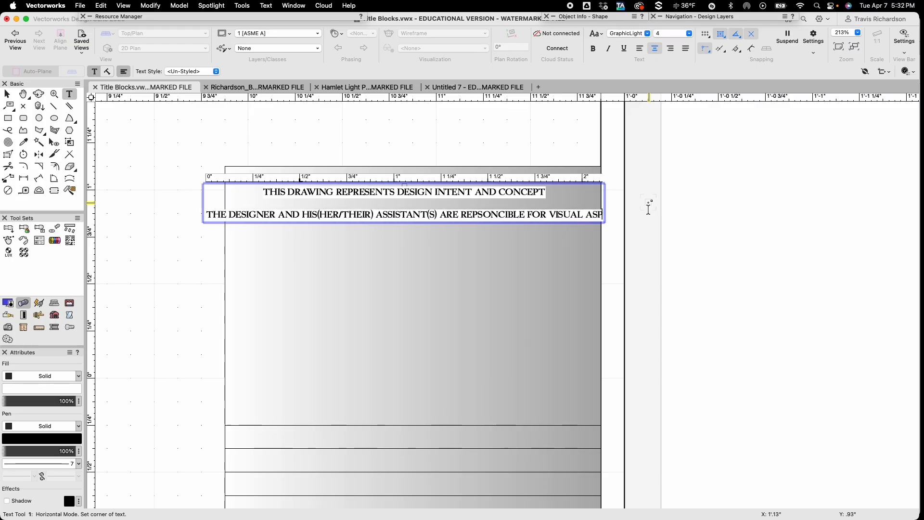
text(ECTS OF THE)
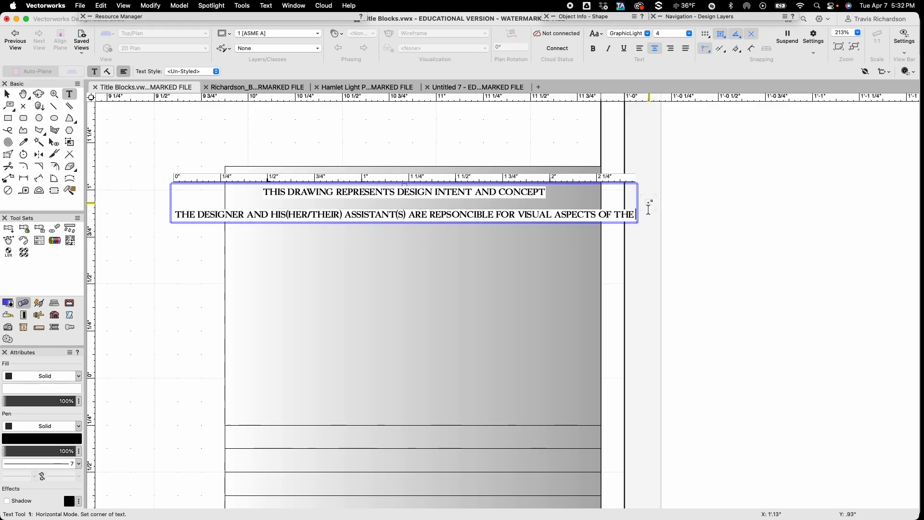
text( PRODUCTION)
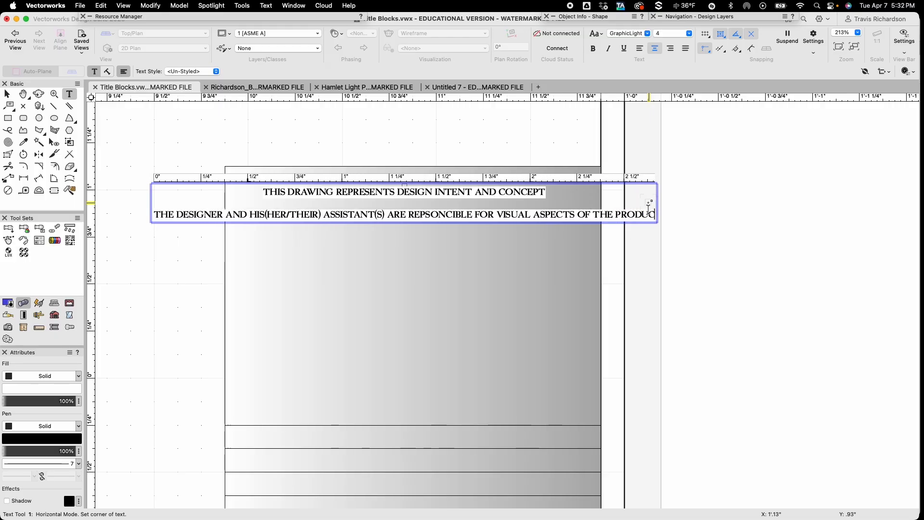
Delete the words "ASPECTS OF THE PRODUCTION" from the second sentence, cutting the line back to "VISUAL"
key(BackSpace)
key(BackSpace)
key(BackSpace)
key(BackSpace)
key(BackSpace)
key(BackSpace)
key(BackSpace)
key(BackSpace)
key(BackSpace)
key(BackSpace)
key(BackSpace)
key(BackSpace)
key(BackSpace)
key(BackSpace)
key(BackSpace)
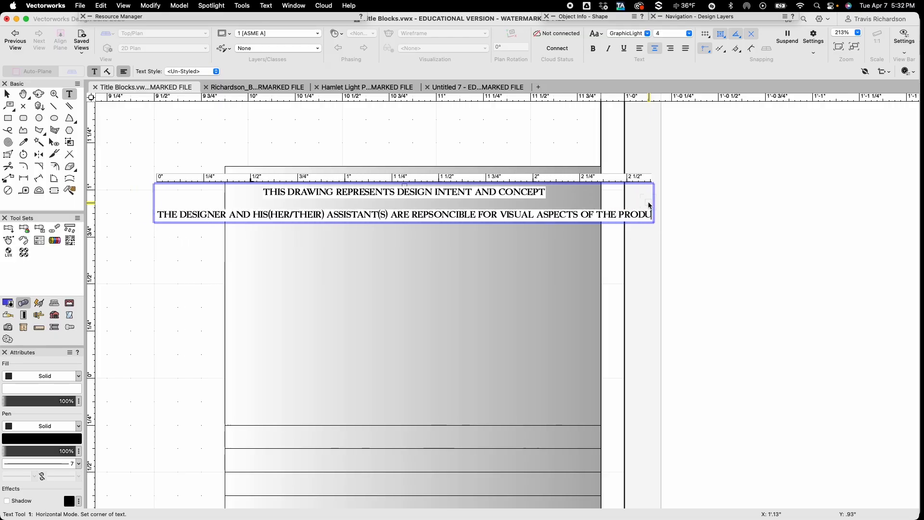
key(BackSpace)
key(BackSpace)
key(BackSpace)
key(BackSpace)
key(BackSpace)
key(BackSpace)
key(BackSpace)
key(BackSpace)
key(BackSpace)
key(BackSpace)
key(BackSpace)
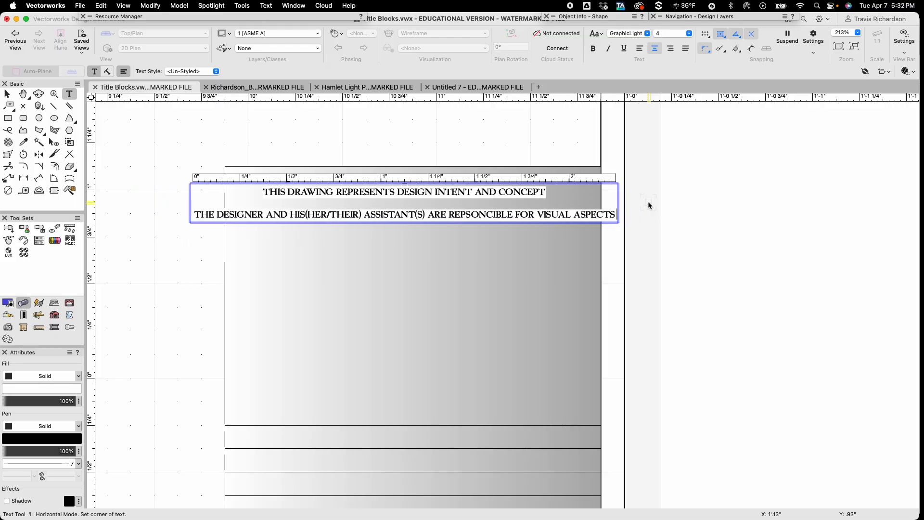
key(Escape)
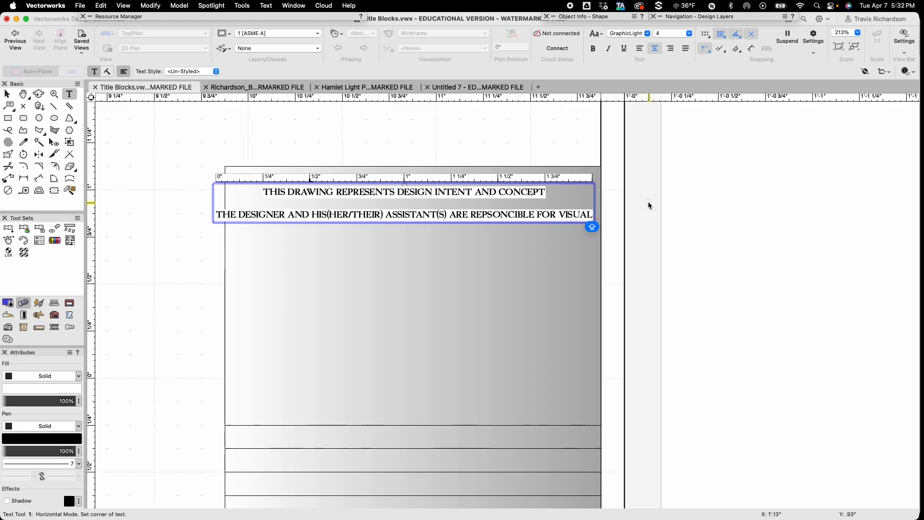
Continue the second sentence of the note with "ASPECTS OF THE PRODUCTION ONLY, AND ALL SPECIFICATIONS"
text(AS)
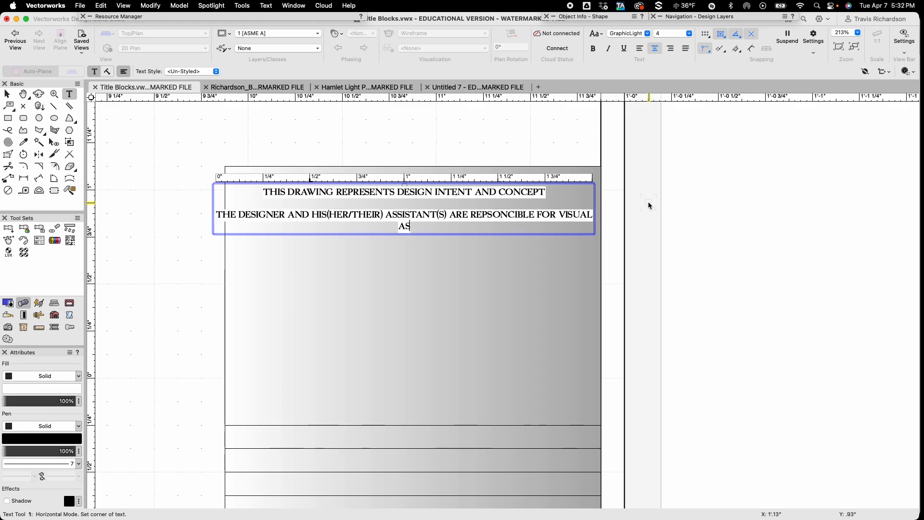
text(PECT)
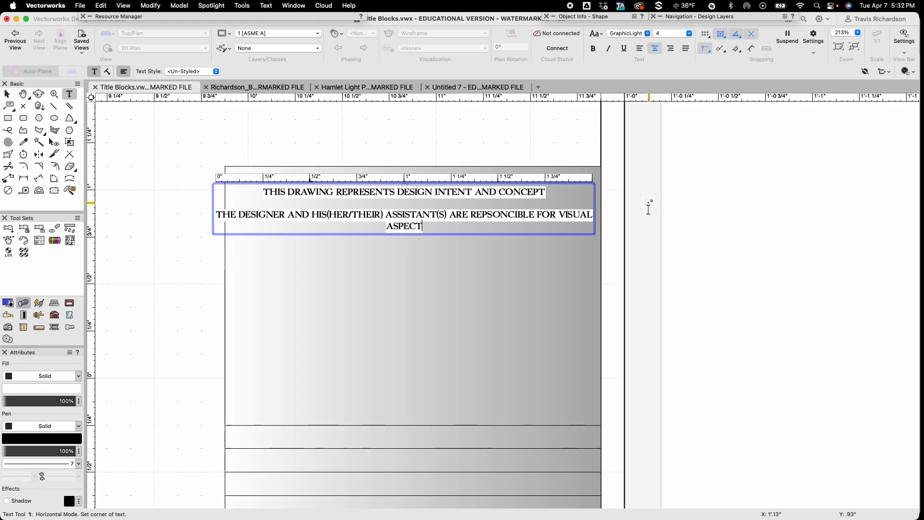
text(S OF THE PROD)
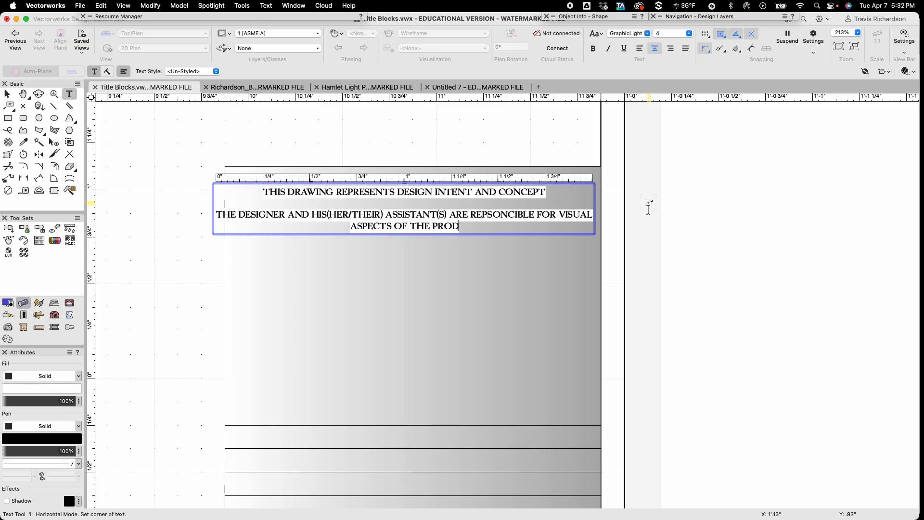
text(UCTION ONLY)
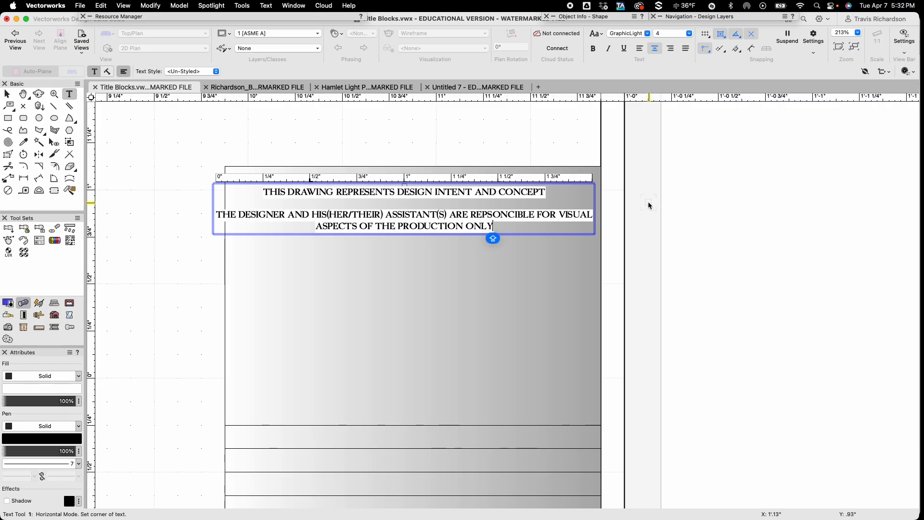
text(, AND ALL SPEC)
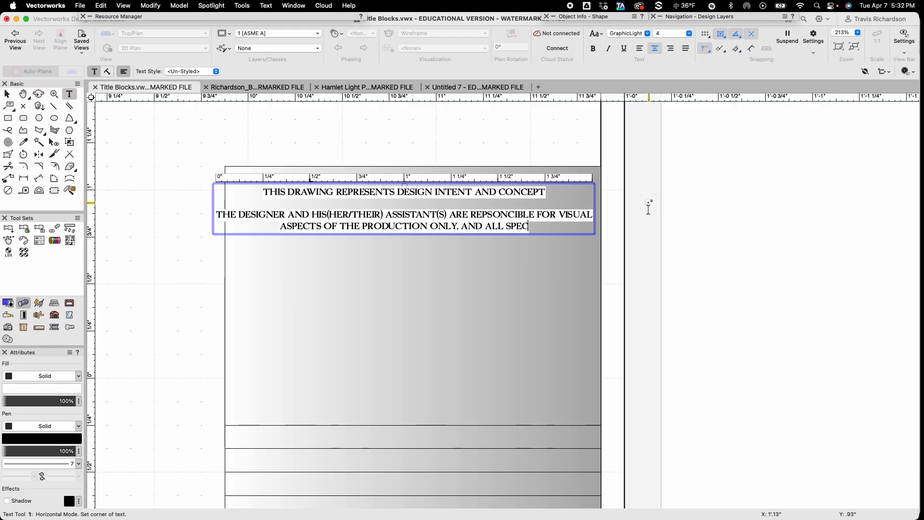
text(IFICATIONS)
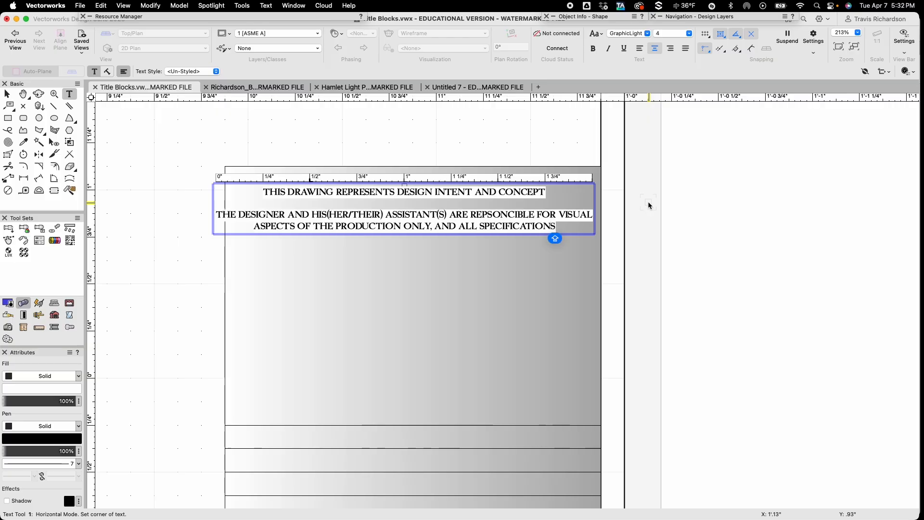
Add a new line to the note reading "PROVIDED RELATE SOLEY TO THE APPEARANCE OF THE LIGHTING AND NOT"
key(Return)
text(PROVIDED RELATE)
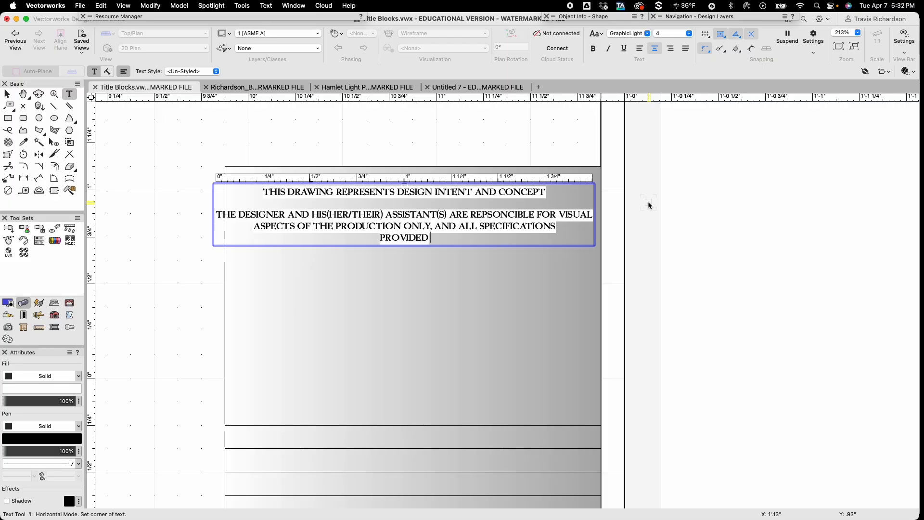
text( SOLEY)
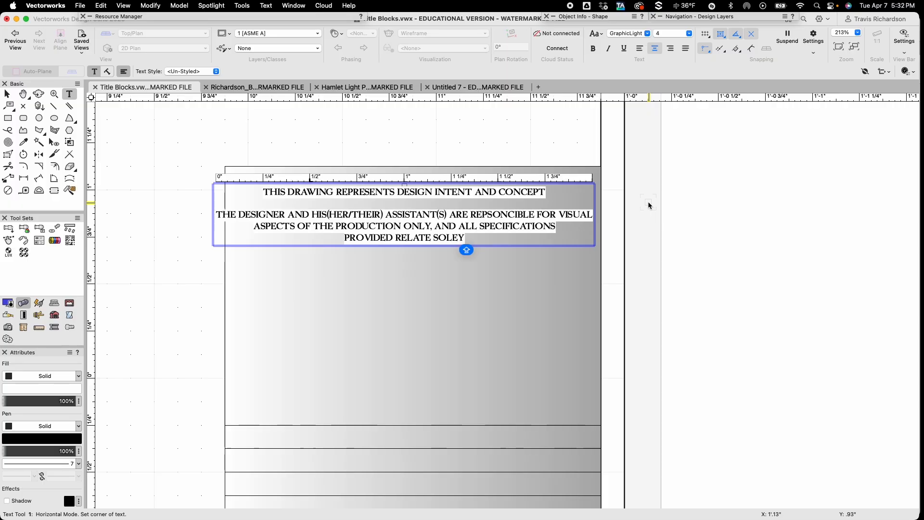
text( TO THE AP)
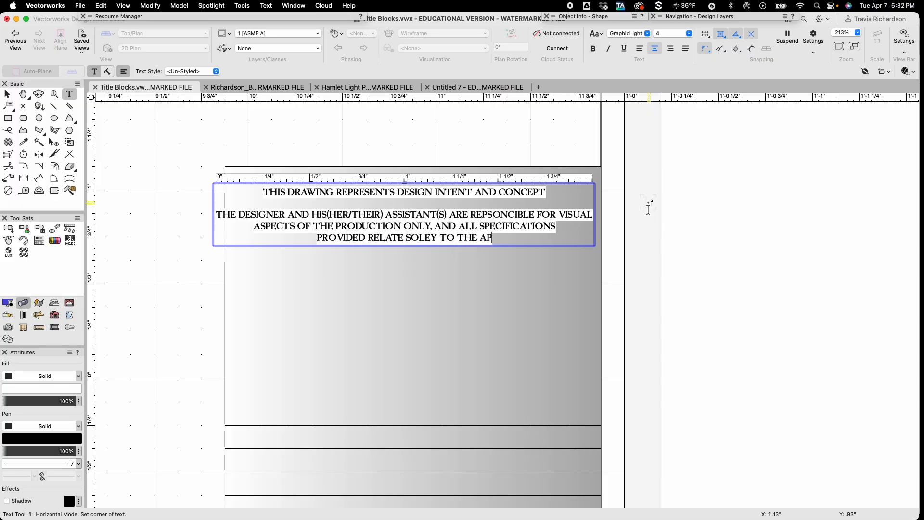
text(PEARAN)
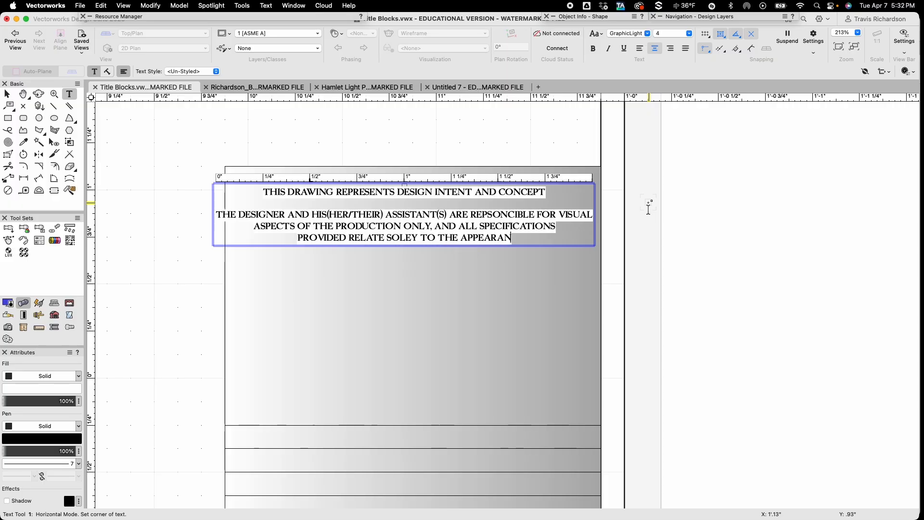
text(CE OF THE)
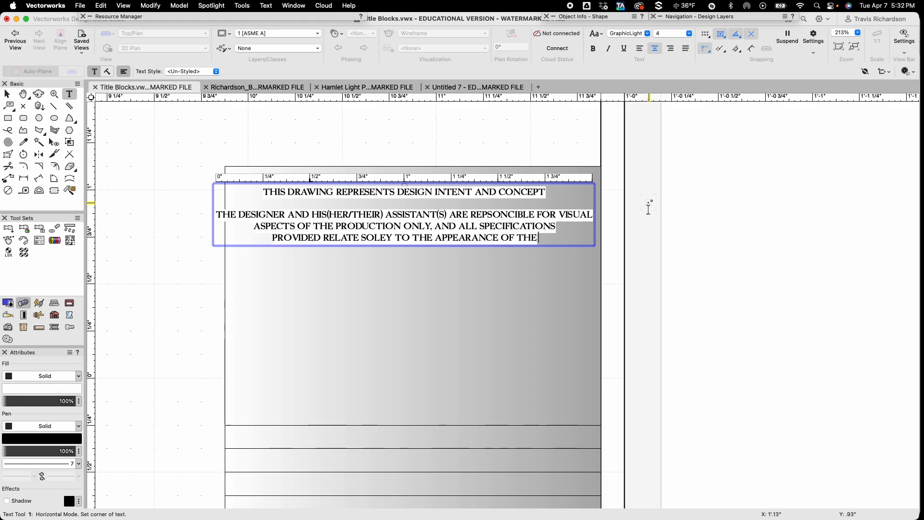
text( LIGHTING)
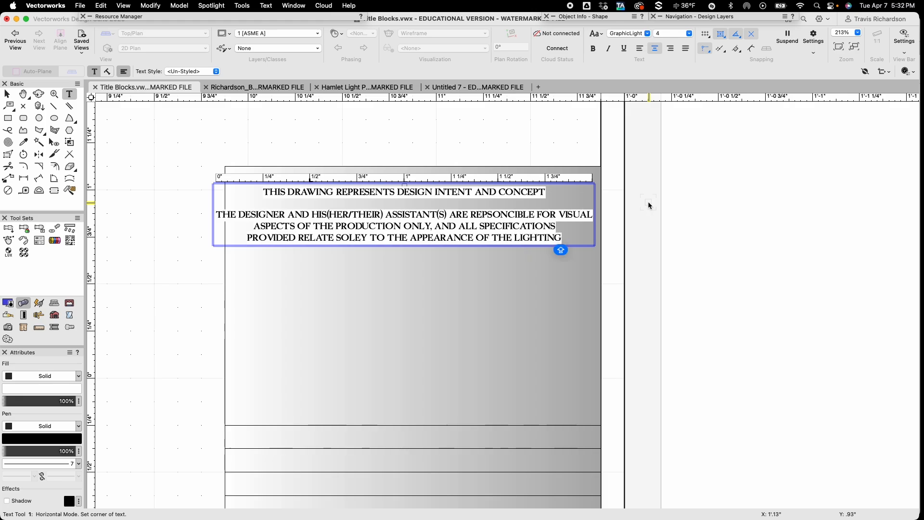
text( AND NOT)
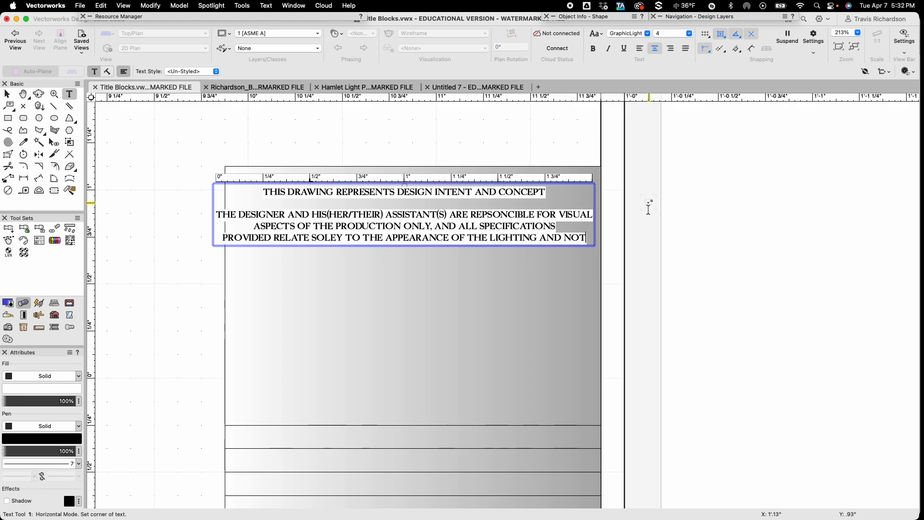
Move the word "NOT" from the end of the lighting line to a new line and continue it with "TO MATTERS OF"
key(Return)
text(TO)
key(BackSpace)
key(BackSpace)
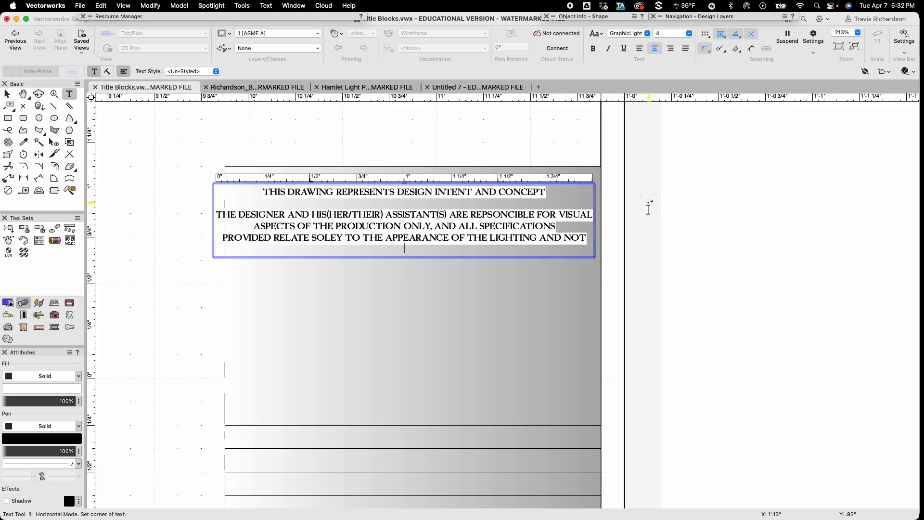
key(BackSpace)
key(BackSpace)
key(BackSpace)
key(BackSpace)
key(BackSpace)
key(Return)
text(NOT TO MATTERS OF)
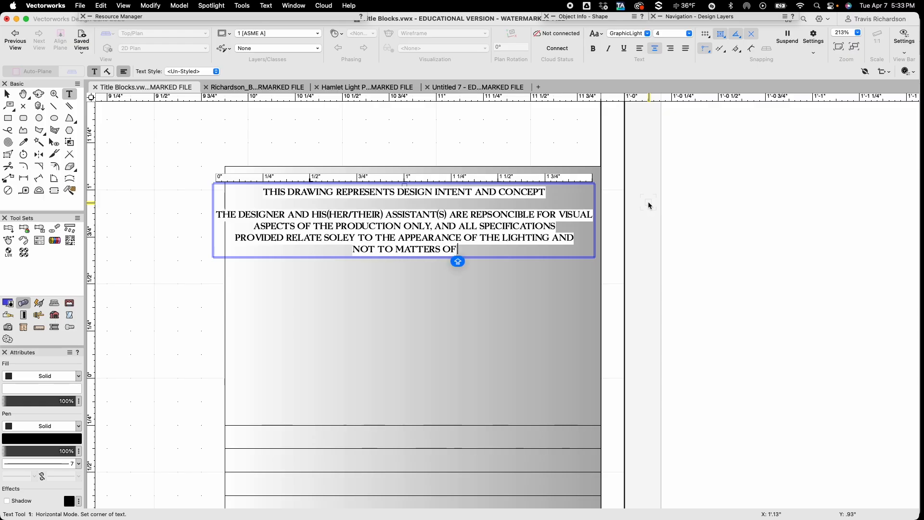
Complete the "NOT TO MATTERS OF" line with "ELECTRICAL OR STRUCTURAL SOUNDNESS"
text( ELECTRICAL)
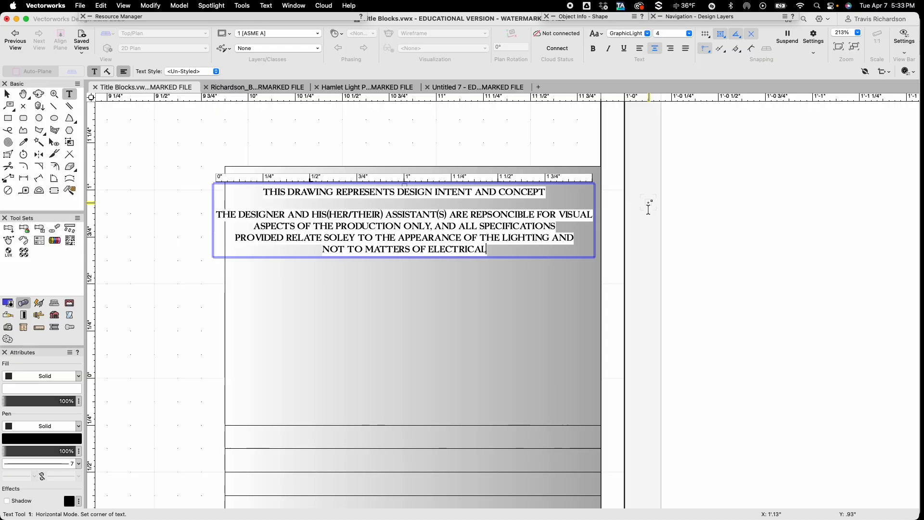
text( OR)
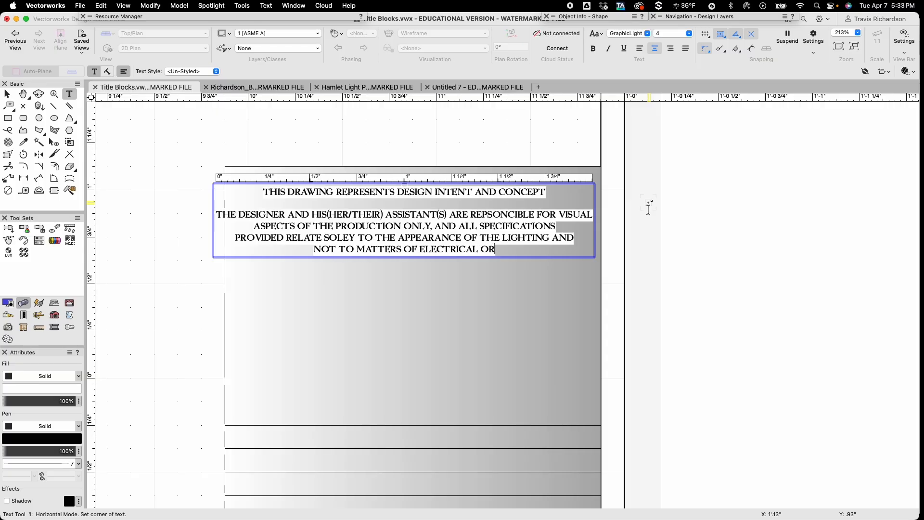
text( STRUCTUR)
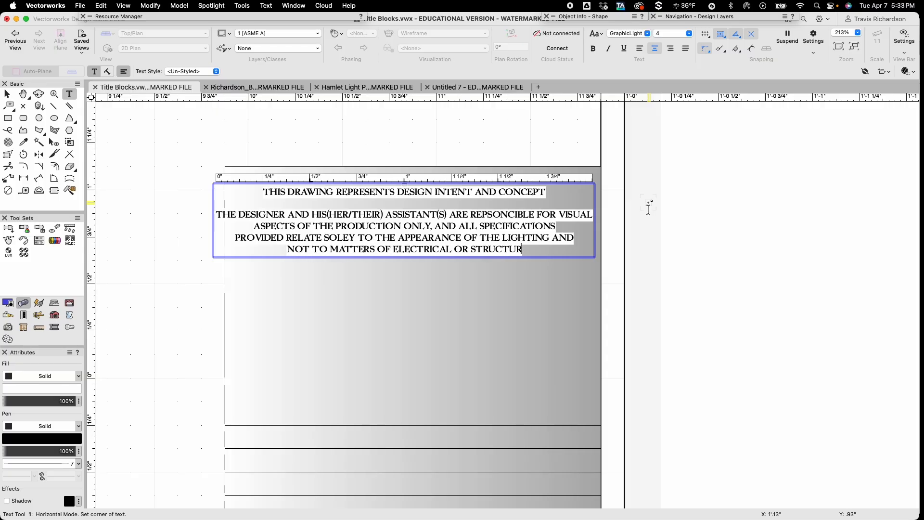
text(AL)
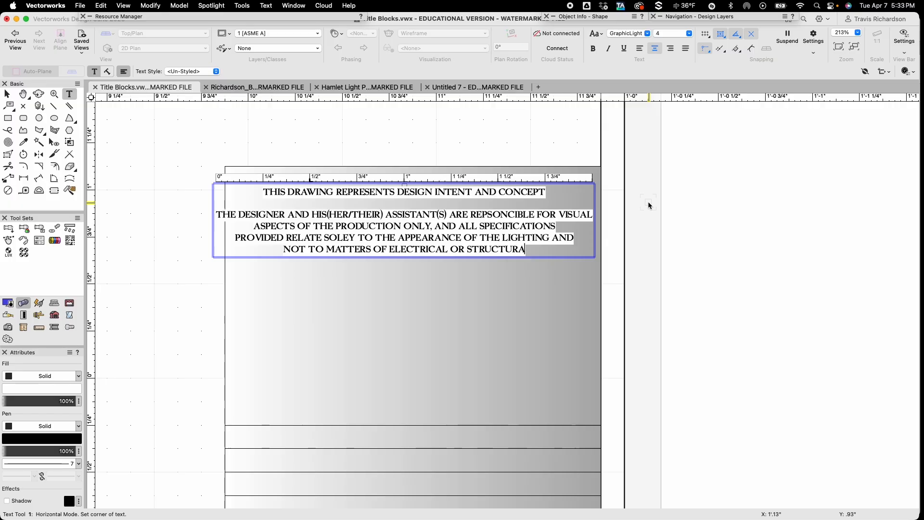
text( SOUND)
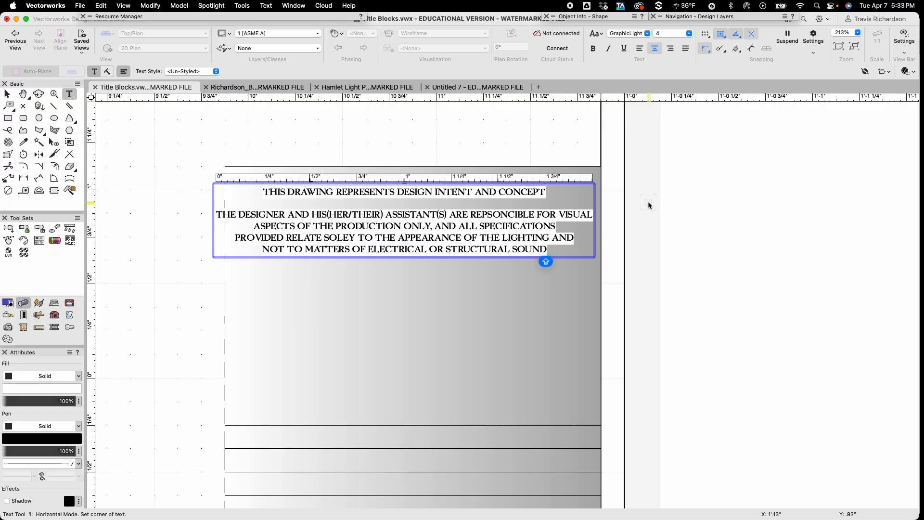
text(NESS AN)
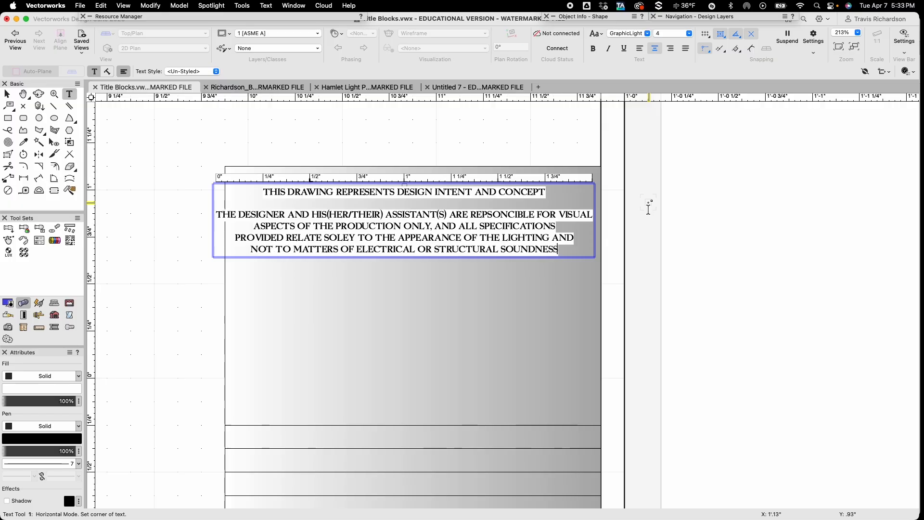
key(BackSpace)
key(BackSpace)
key(BackSpace)
End the second sentence of the note on a new line with "AND/OR SAFETY."
key(Return)
text(AND)
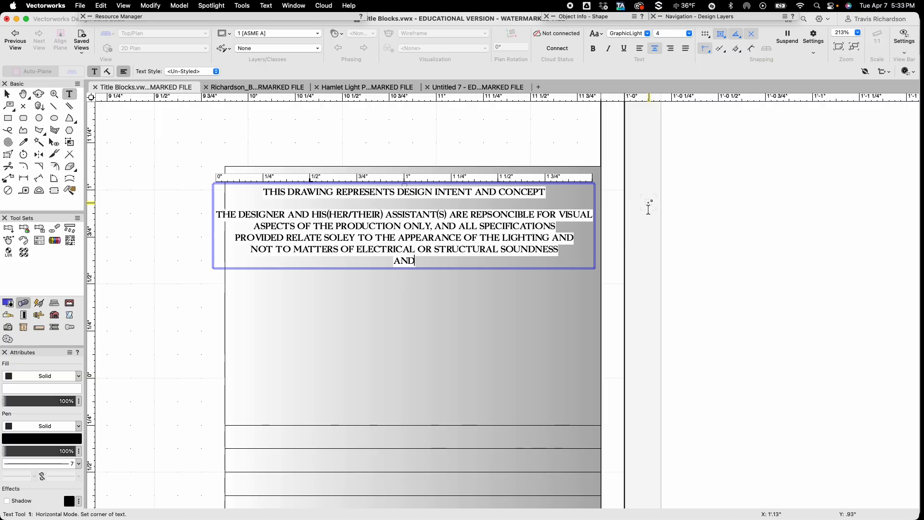
text(/OR SAFE)
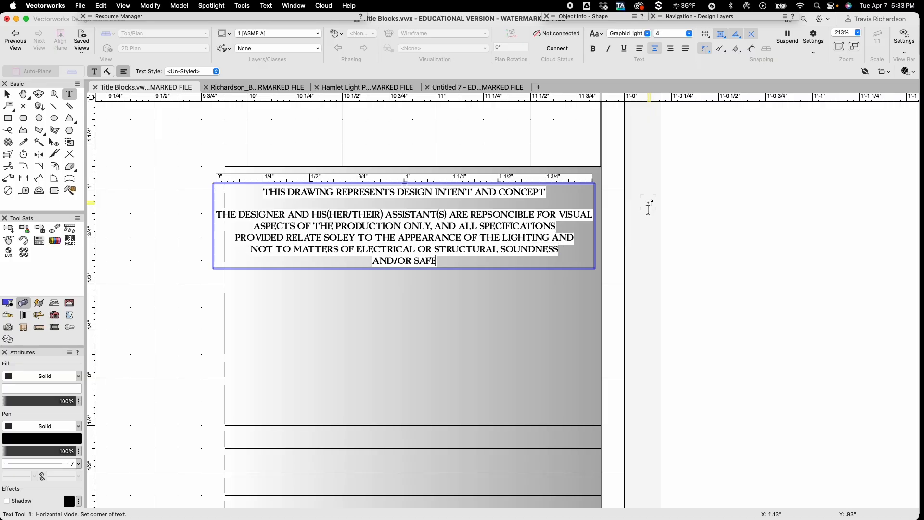
text(TY.)
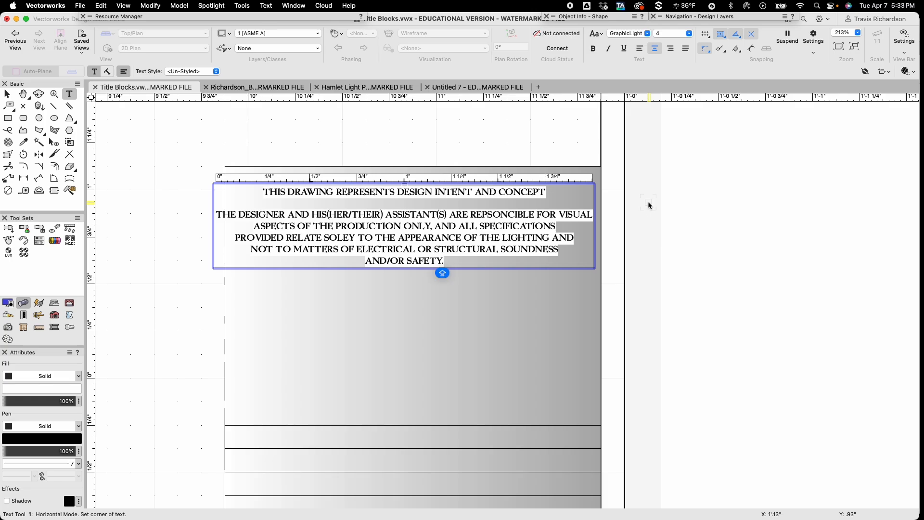
Start the third sentence on a new line with "THE IMPLIMENTATION OF THIS DESIGN MUST COMPLY WITH THE MOST"
key(Return)
text(THE IM)
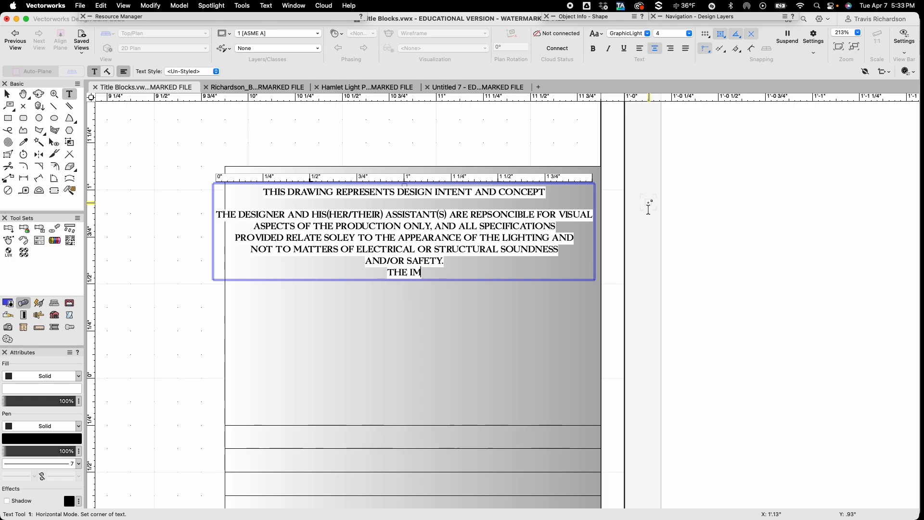
text(PLIMENT)
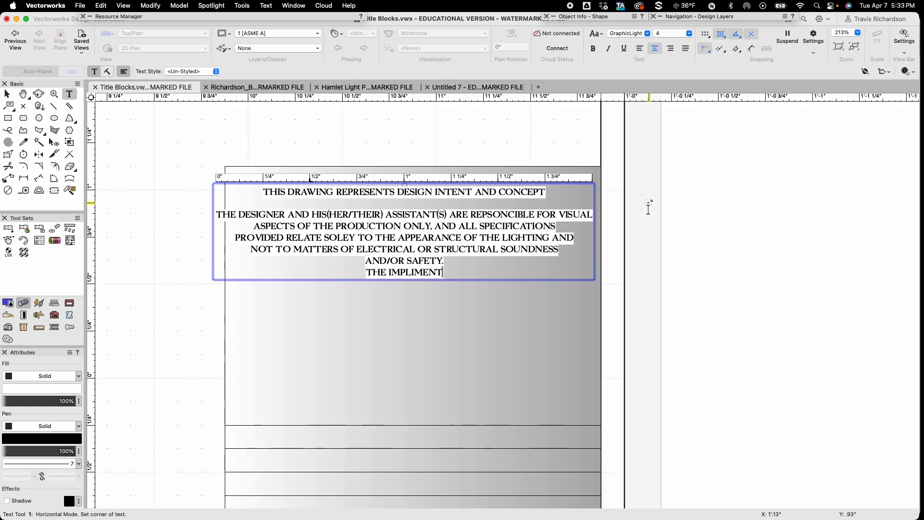
text(ATION OF THIS)
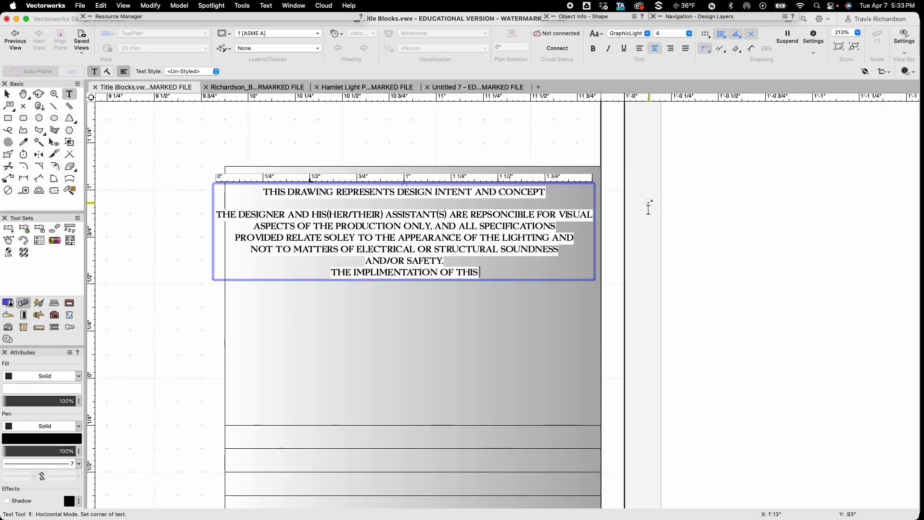
text( DESIGN MUST)
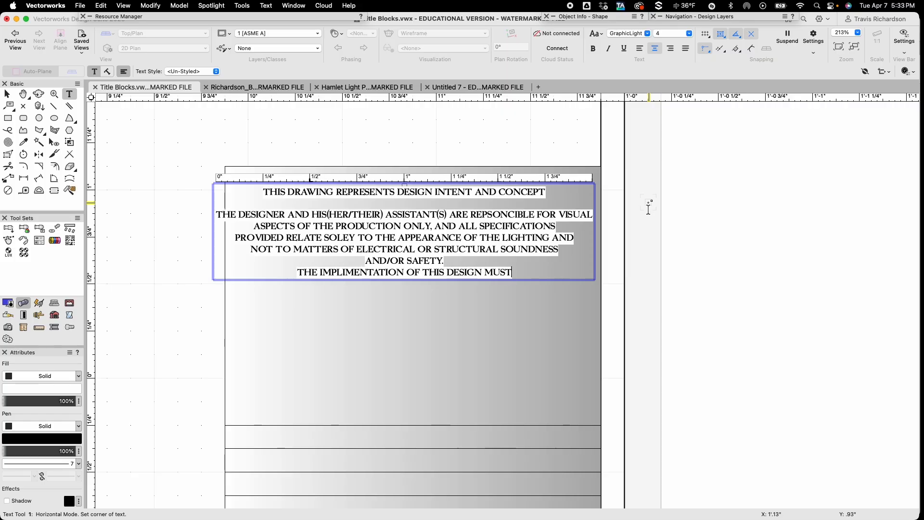
text( COMPLY W)
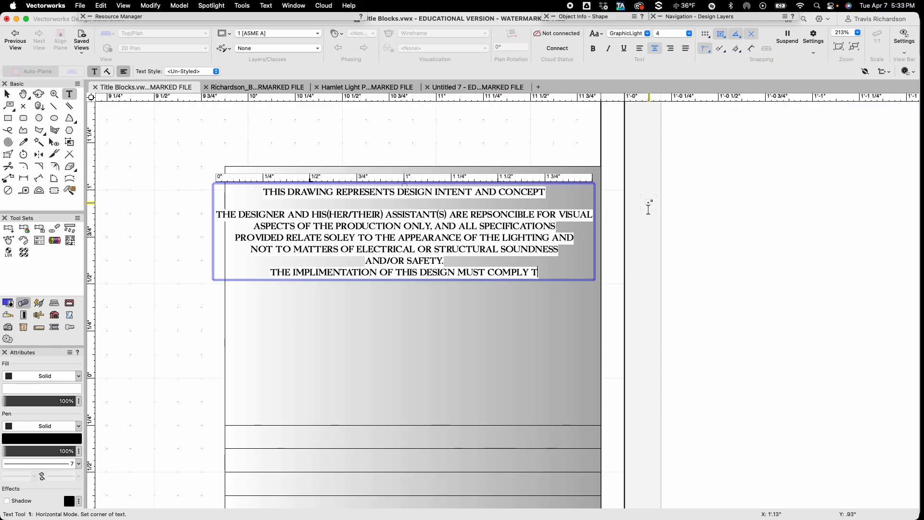
text(ITH TH)
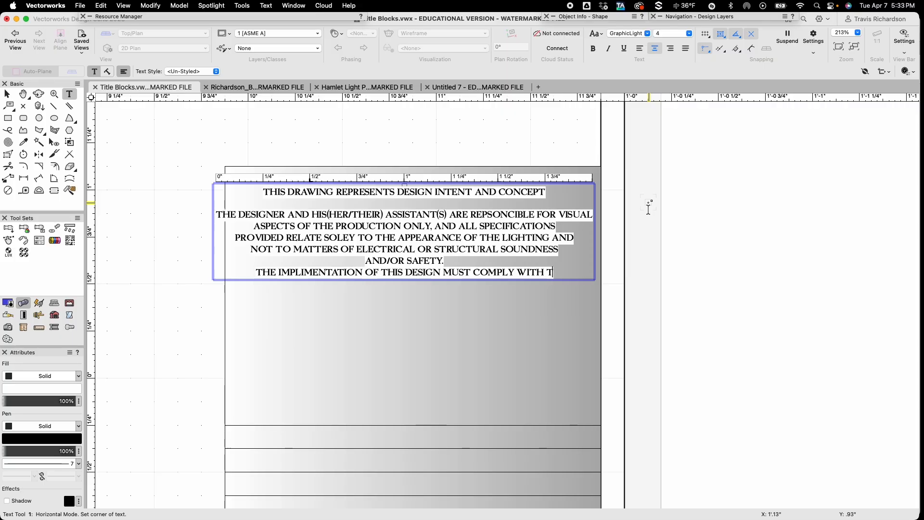
text(MOST)
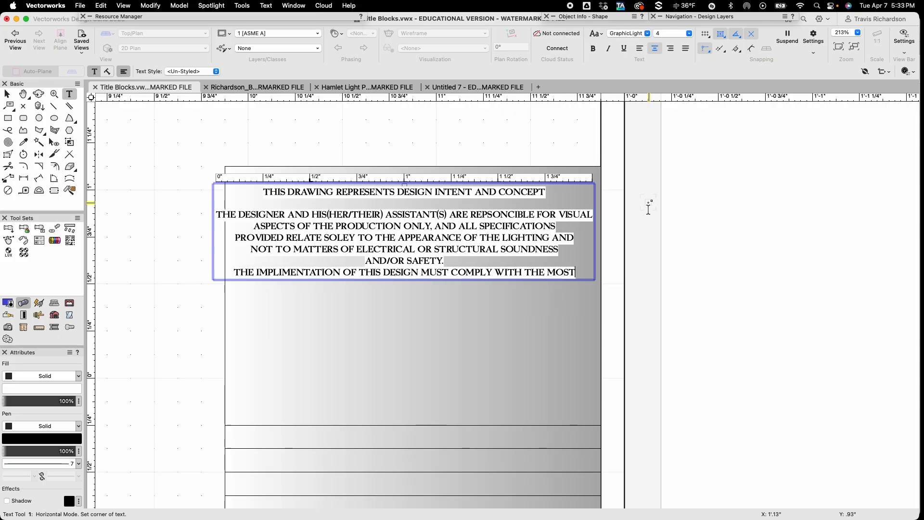
Finish the third sentence on a new line with "STRINGENT APPLICABLE FEDERAL AND LOCAL SAFETY STANDARDS", and turn off capitals
key(Return)
text(STRINGE)
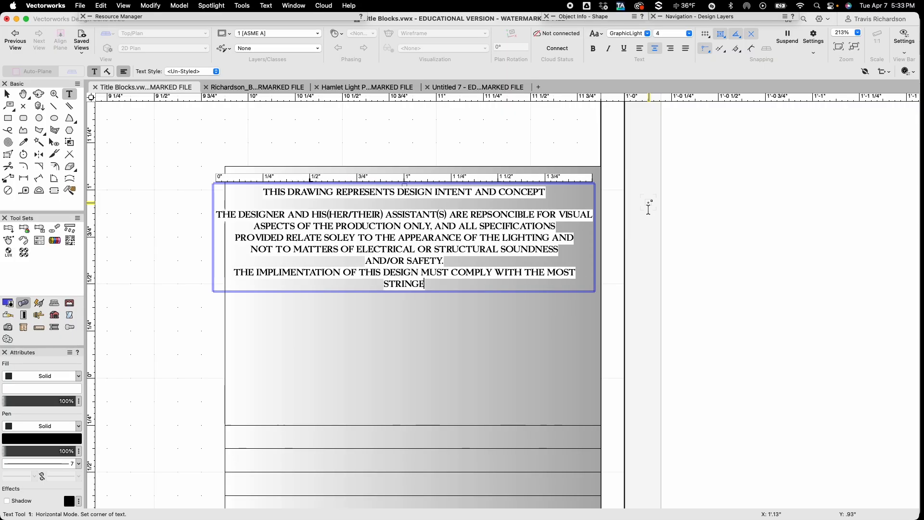
text(NT AP)
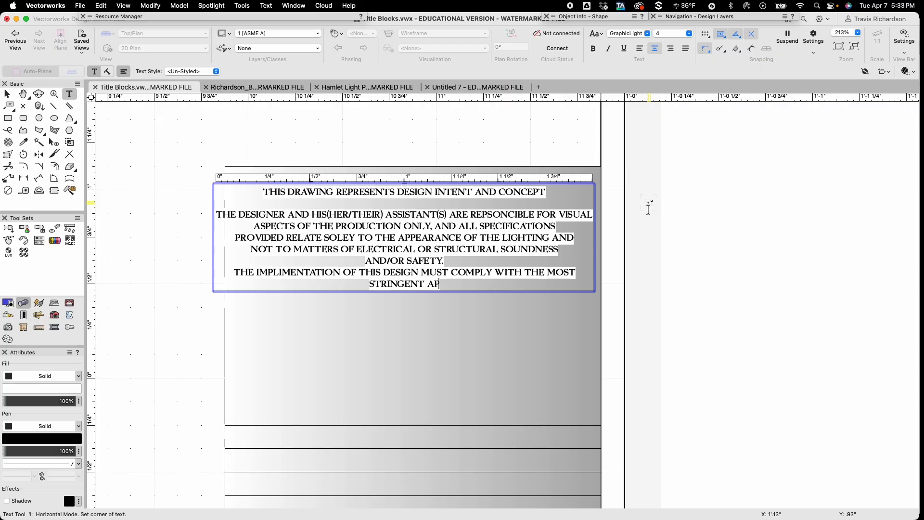
text(PLICABLE)
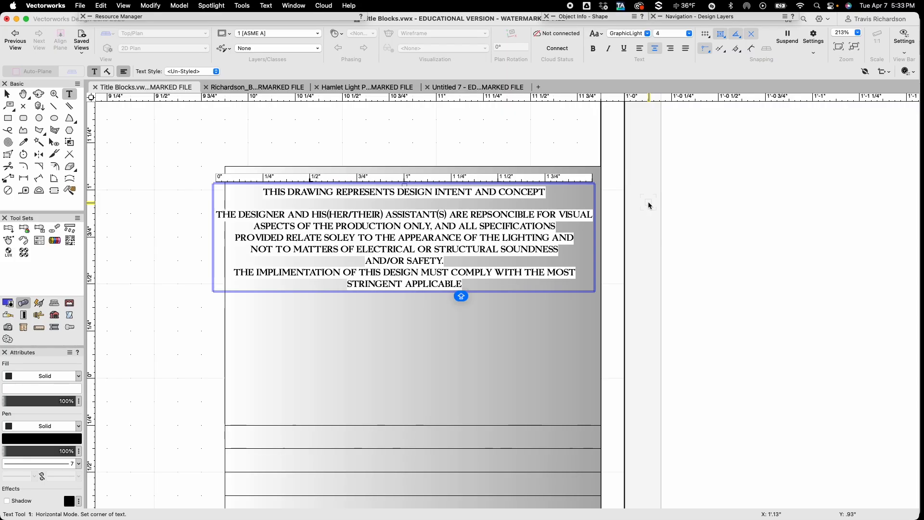
text( FEDERAL AND LOCAL SAFETY STANDARDS)
key(Caps_Lock)
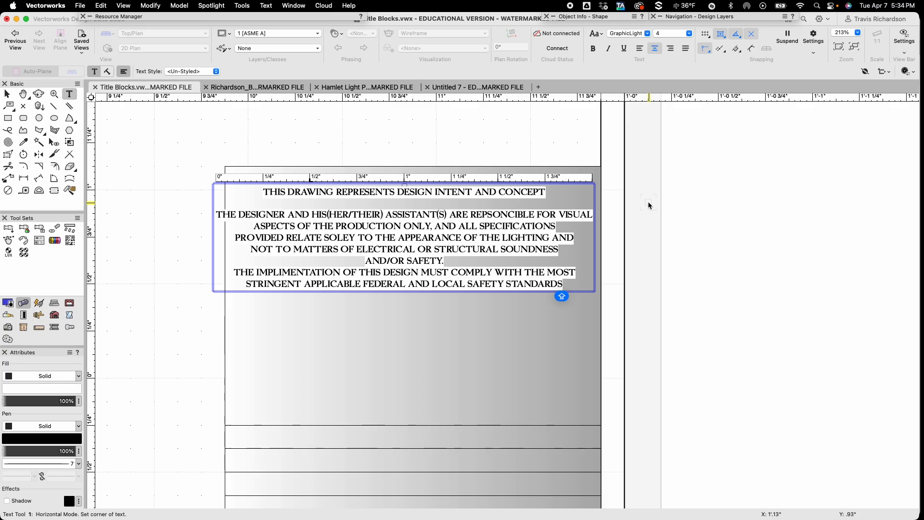
Replace "STANDARDS" at the end of the third sentence with "AND FIRE CODES."
key(BackSpace)
key(BackSpace)
key(BackSpace)
key(BackSpace)
key(BackSpace)
key(BackSpace)
key(BackSpace)
key(BackSpace)
key(BackSpace)
text(AND FIRE COD)
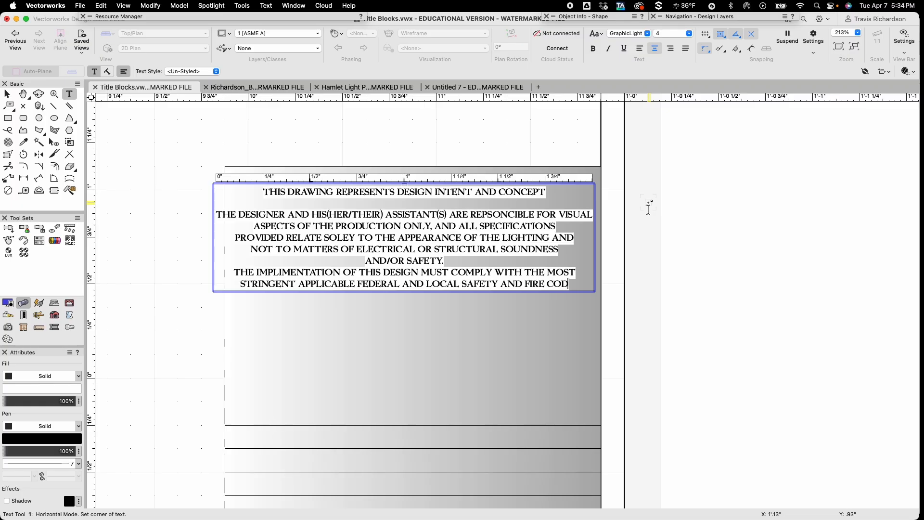
key(Caps_Lock)
text(ES)
key(Return)
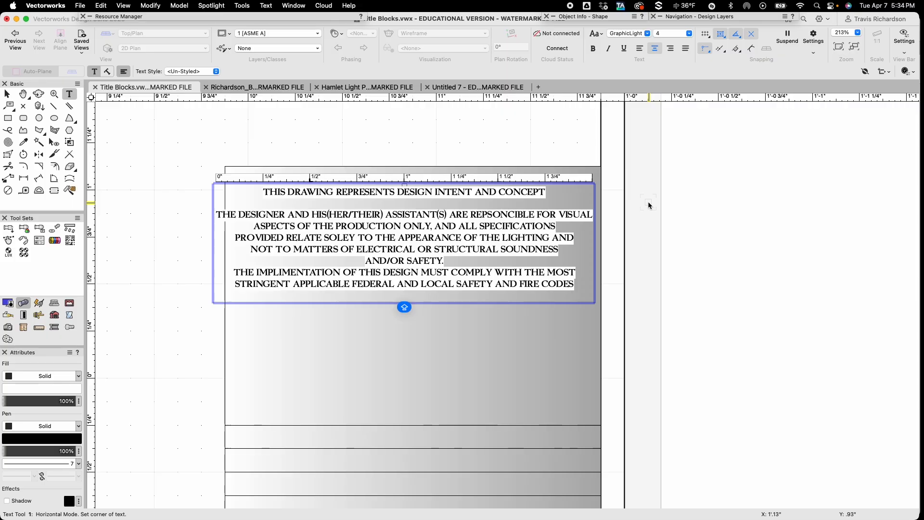
key(BackSpace)
text(.)
Start the fourth sentence of the note on a new line with "THE DESIGNER AND HIS ASSISTANT(S) ARE NOT QUALIFIED TO"
key(Return)
text(THE DESIGNER)
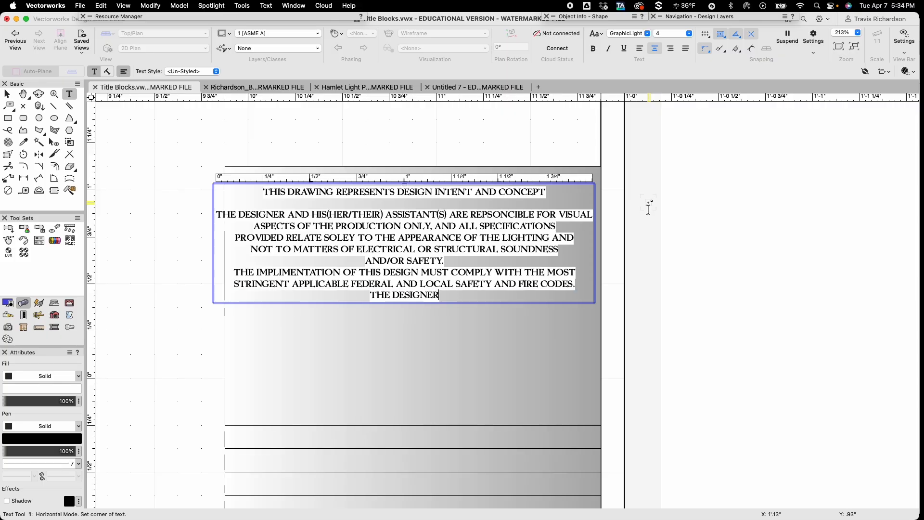
text( AND HIS ASS)
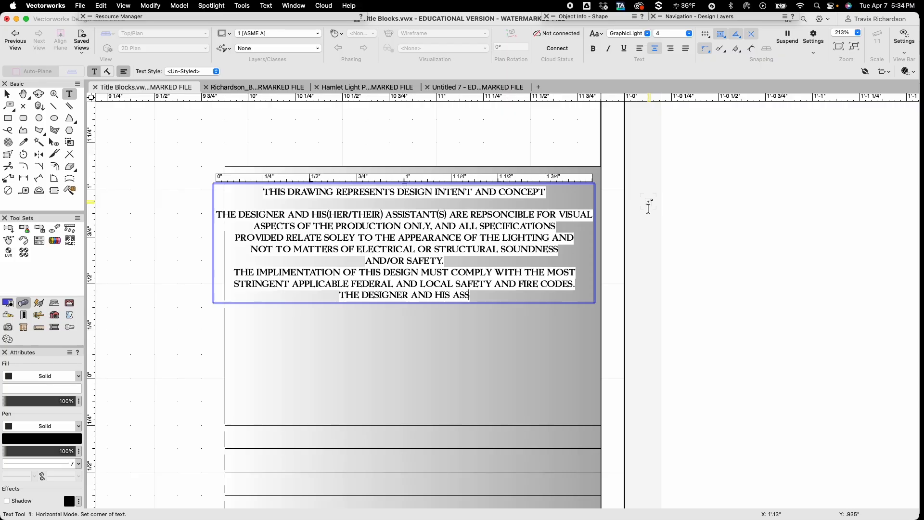
text(ISTANT)
key(Caps_Lock)
text((S) ARE)
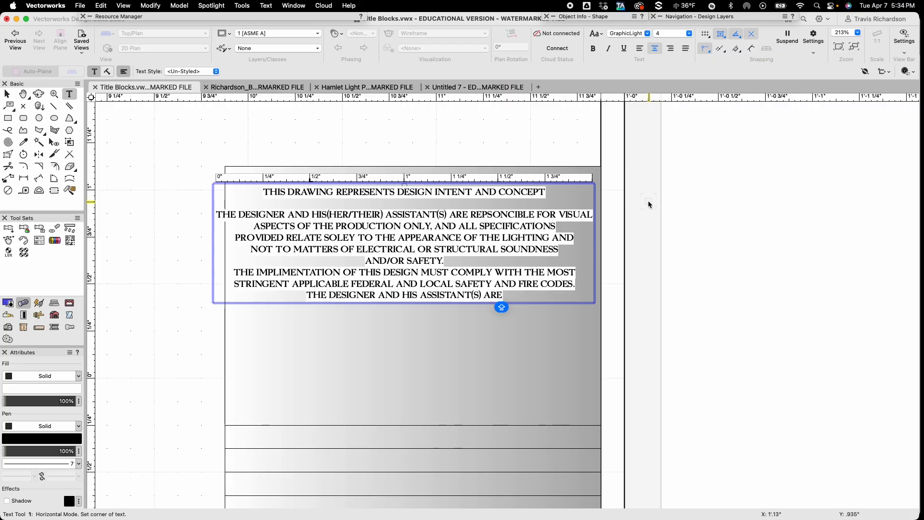
text( NO)
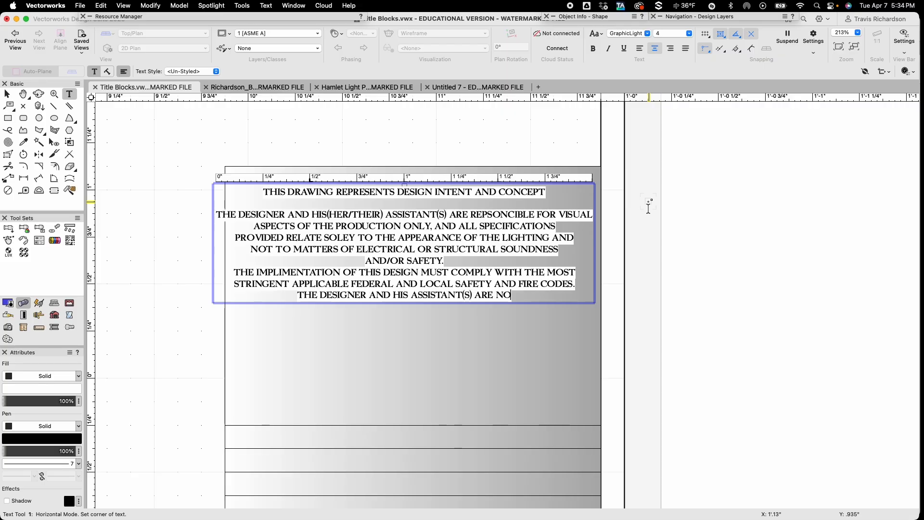
text(T QUALID)
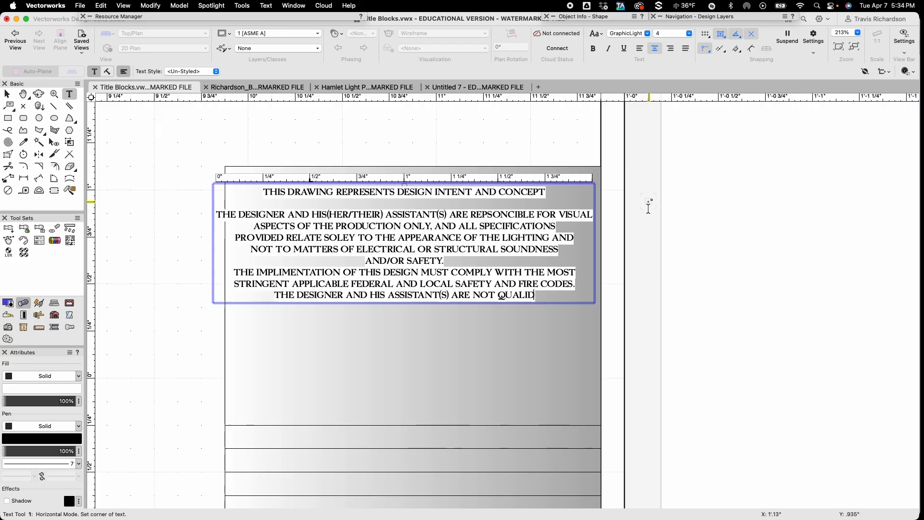
key(BackSpace)
text(FIED)
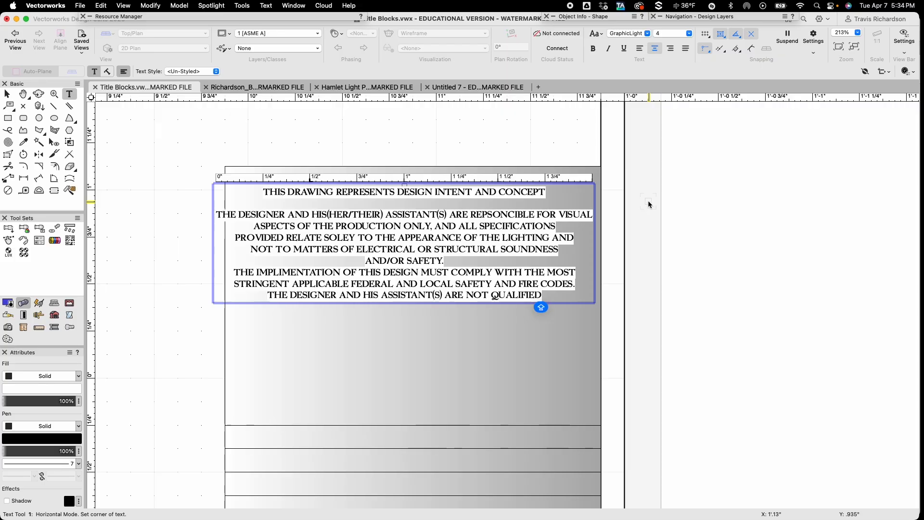
text( TO)
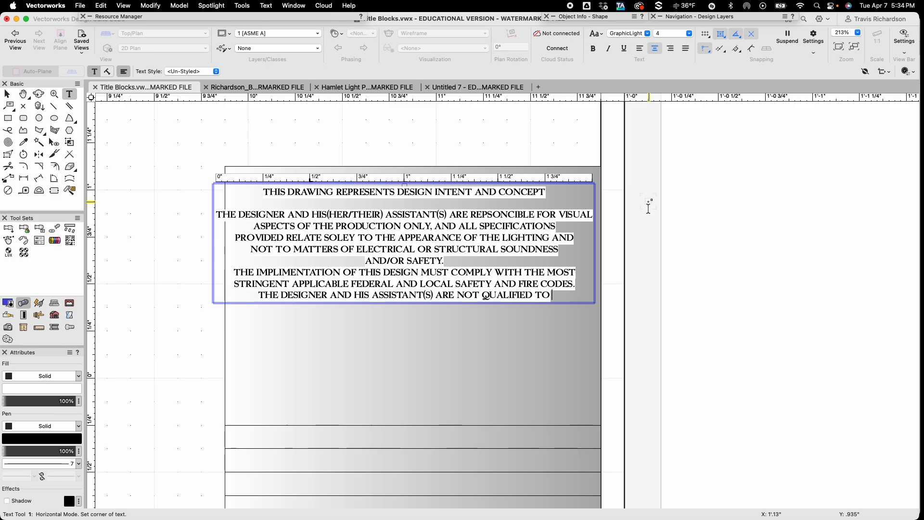
Continue the sentence on a new line with "DETERMINE ELECTRICAL OR STRUCTURAL APPROPRIATENESS"
key(Return)
text(DETERMINE)
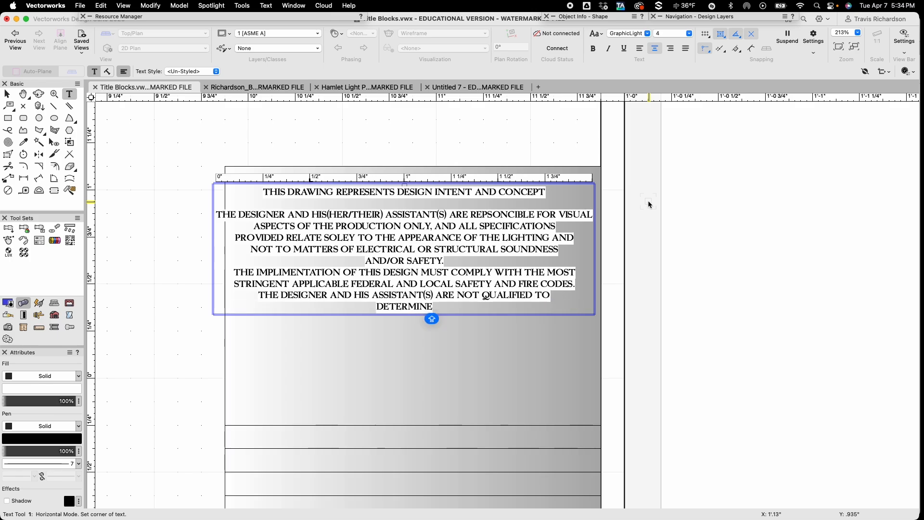
text( ELEC)
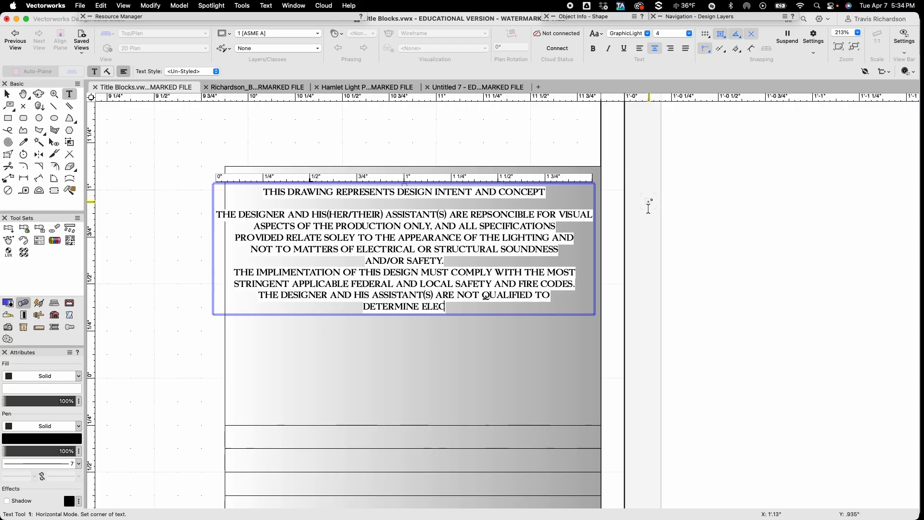
text(TRICAL)
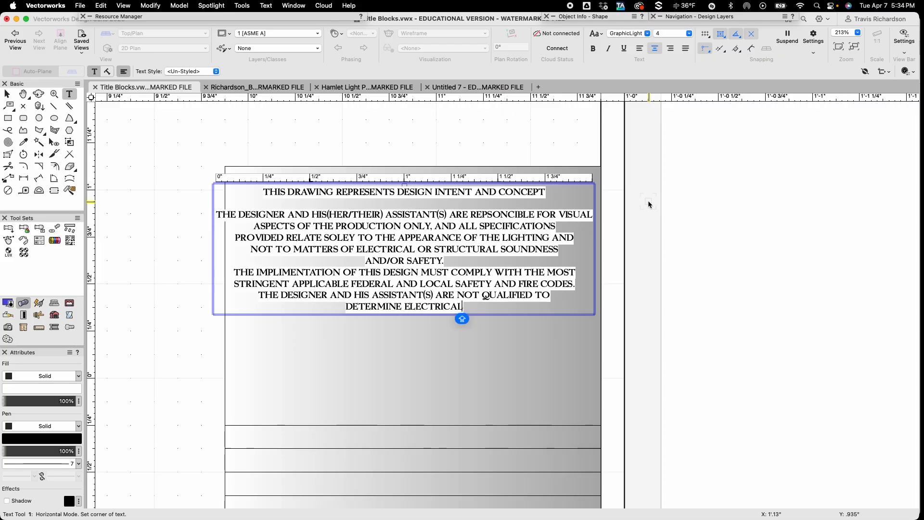
text( OR S)
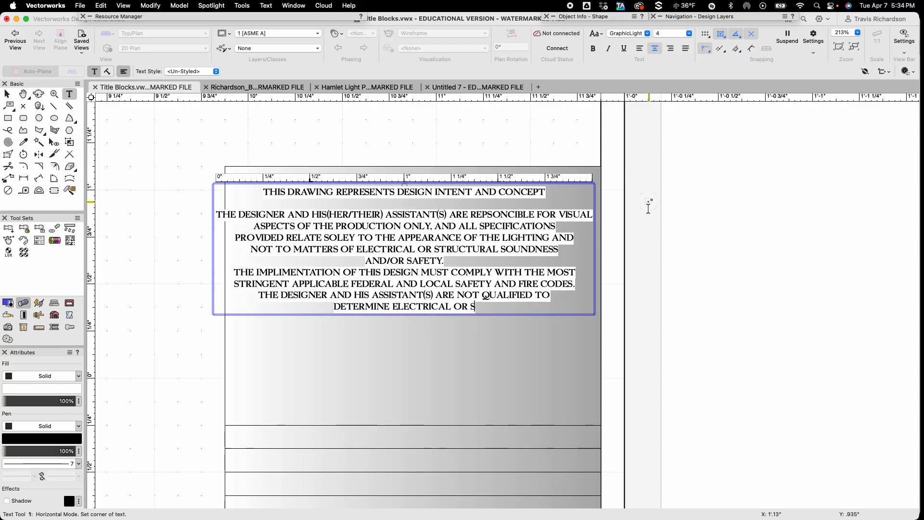
text(TRUCTURA)
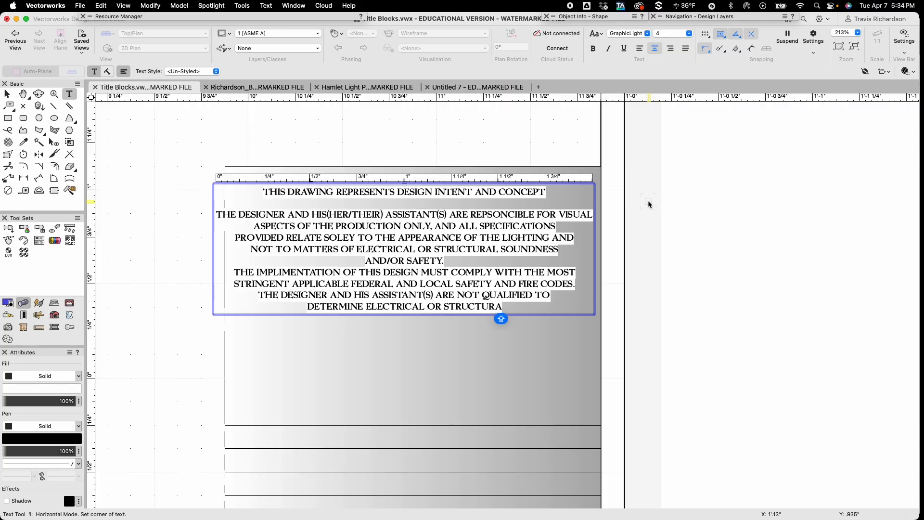
text(L APPR)
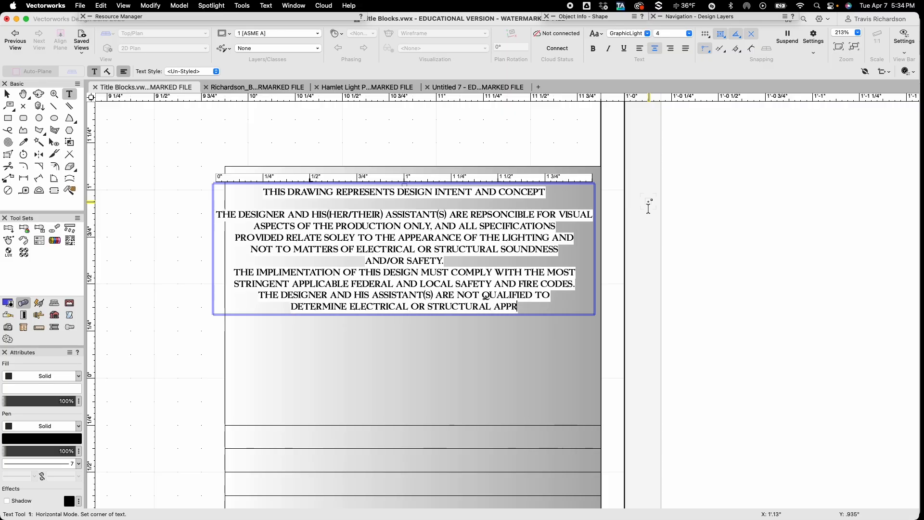
text(OPR)
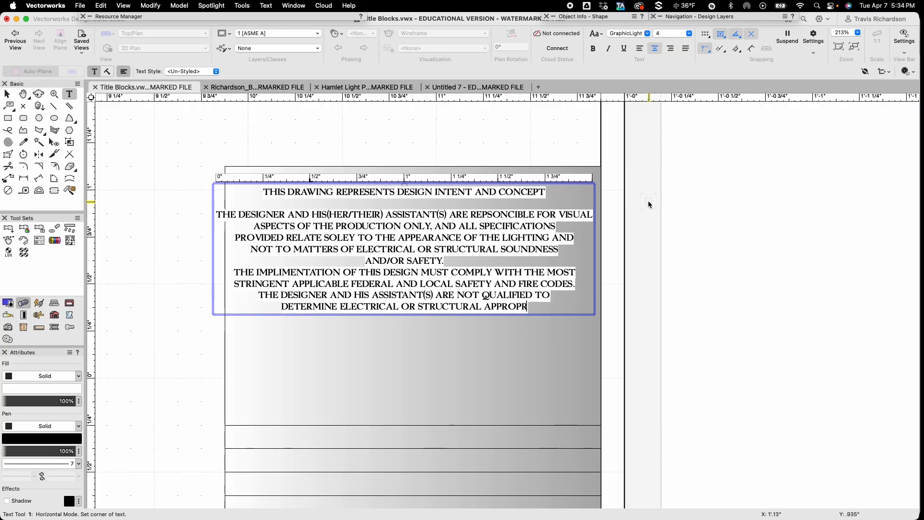
text(IATENESS A)
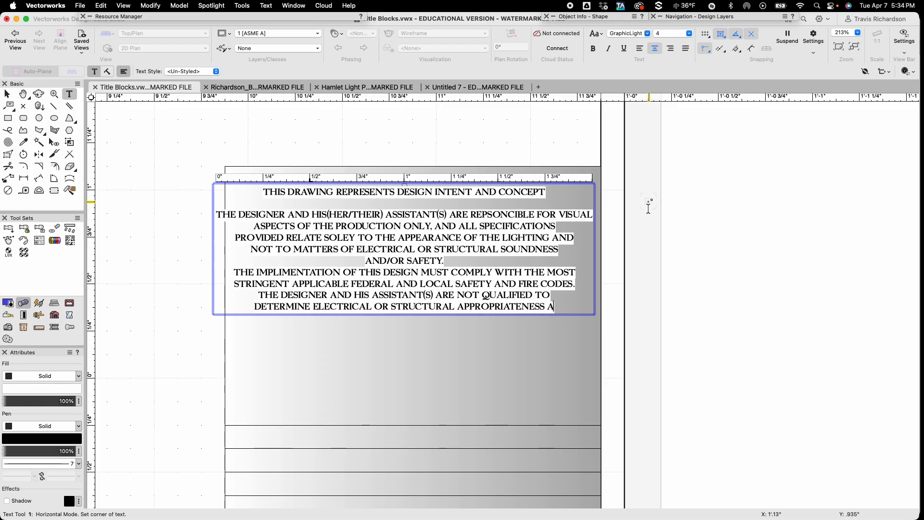
Complete the "DETERMINE ELECTRICAL OR STRUCTURAL APPROPRIATENESS" line with "OF THE"
key(BackSpace)
text(OF THE DESIGN)
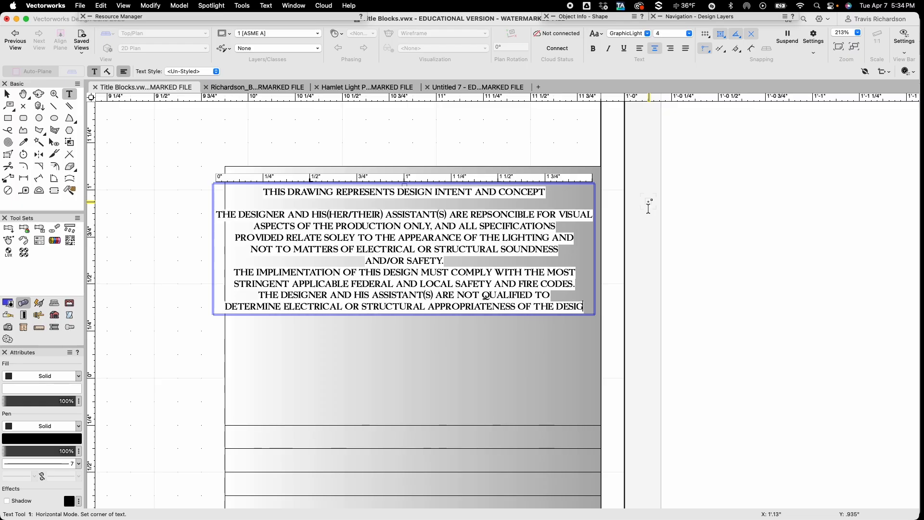
key(BackSpace)
key(BackSpace)
key(BackSpace)
key(BackSpace)
key(BackSpace)
key(BackSpace)
key(BackSpace)
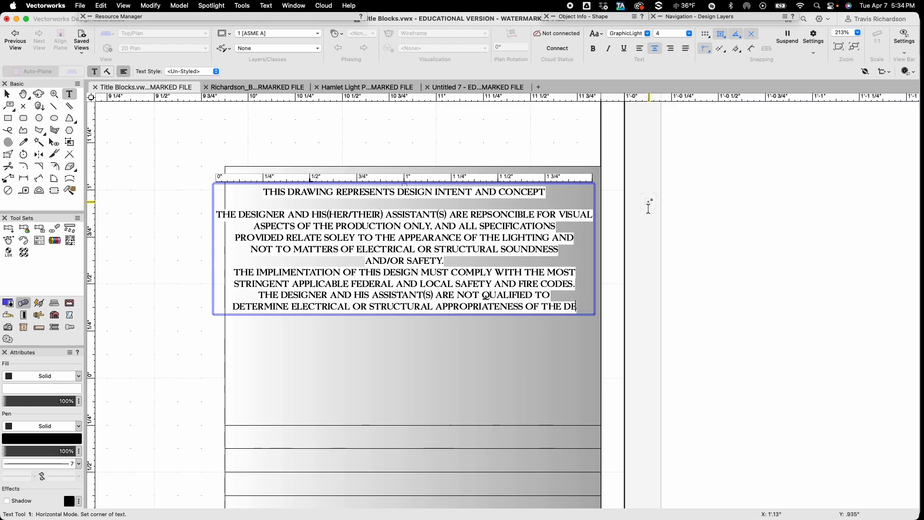
Add a new line to the note reading "DESIGN AND WILL NOT ASSUME RESPONCIBILITY FOR DAMAGES"
key(Return)
text(DESIGN AND)
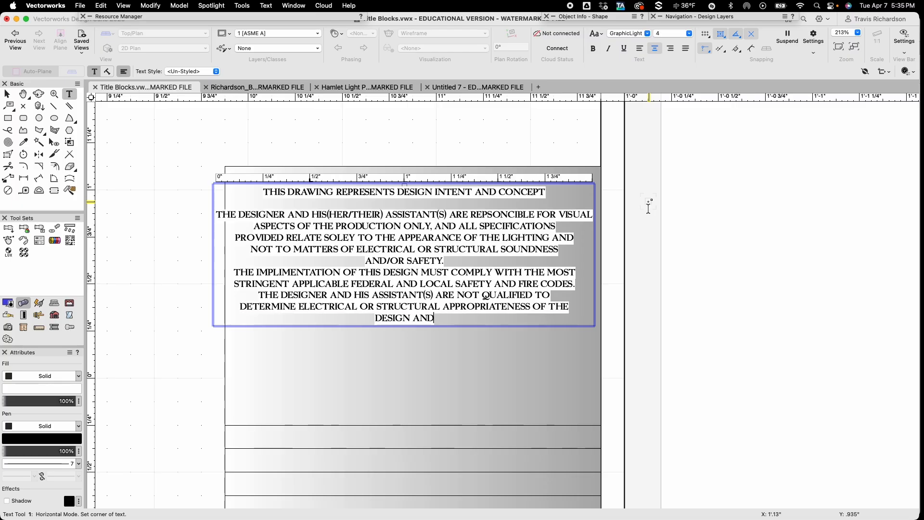
text( WILL NOT)
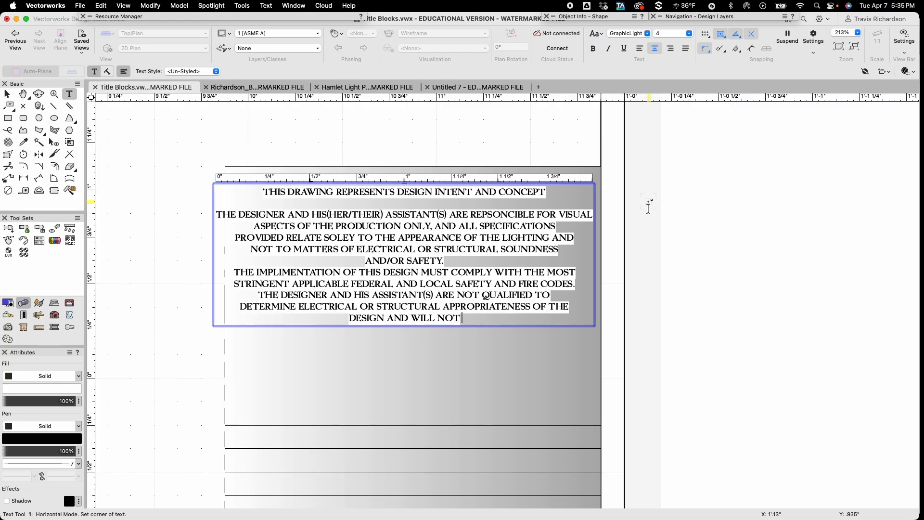
text( ASSUME)
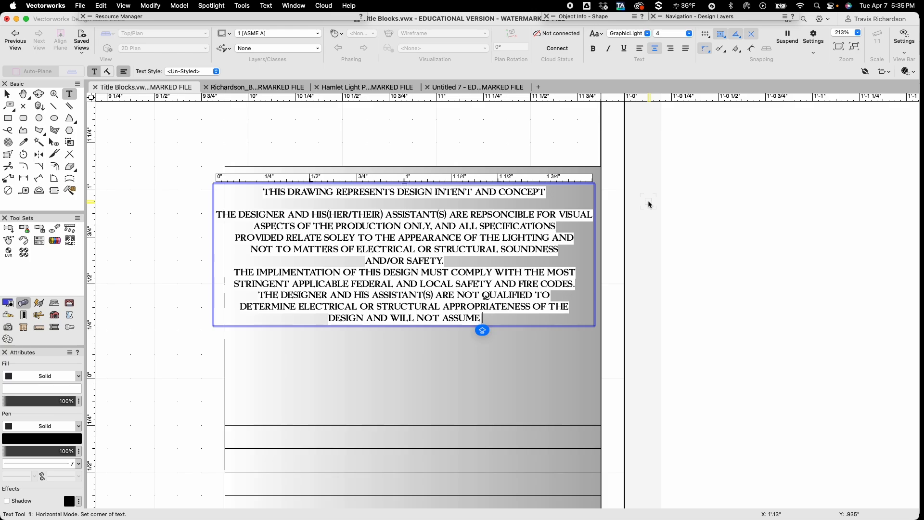
text( RESP)
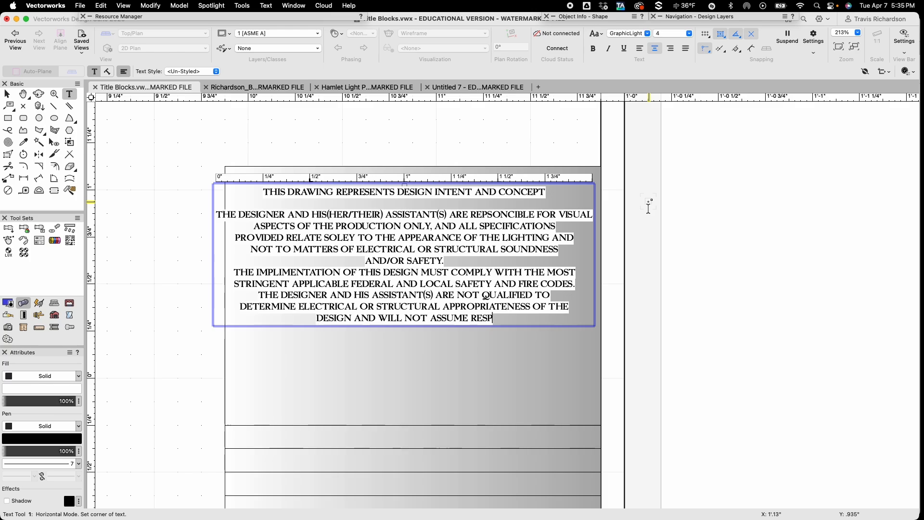
text(ONCIBILI)
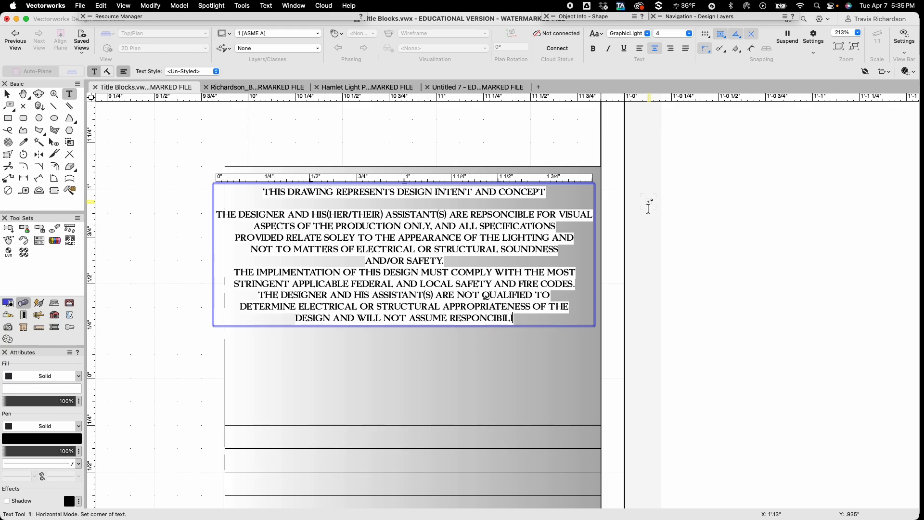
text(TY)
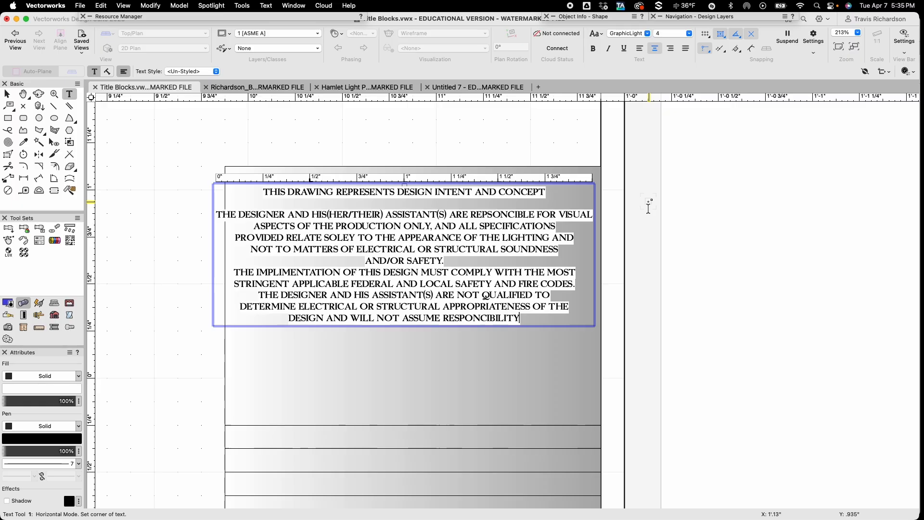
text( FOR DA)
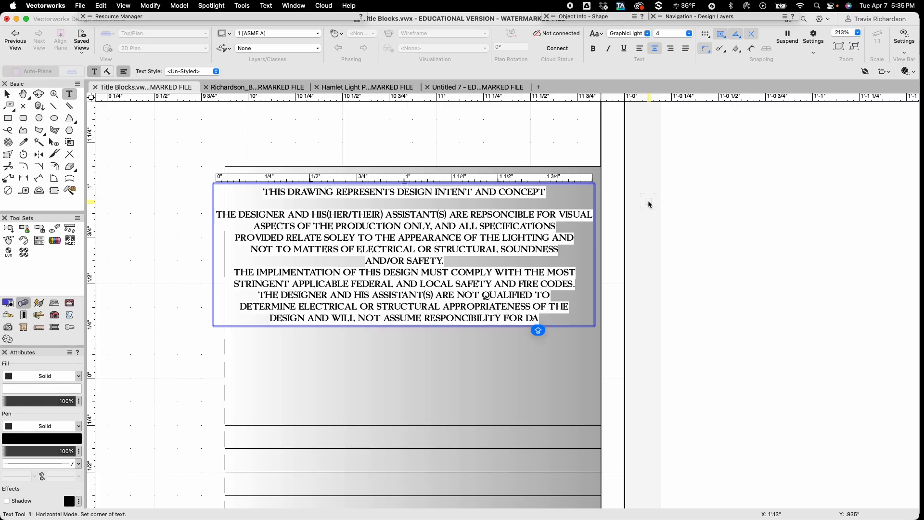
text(MAGES)
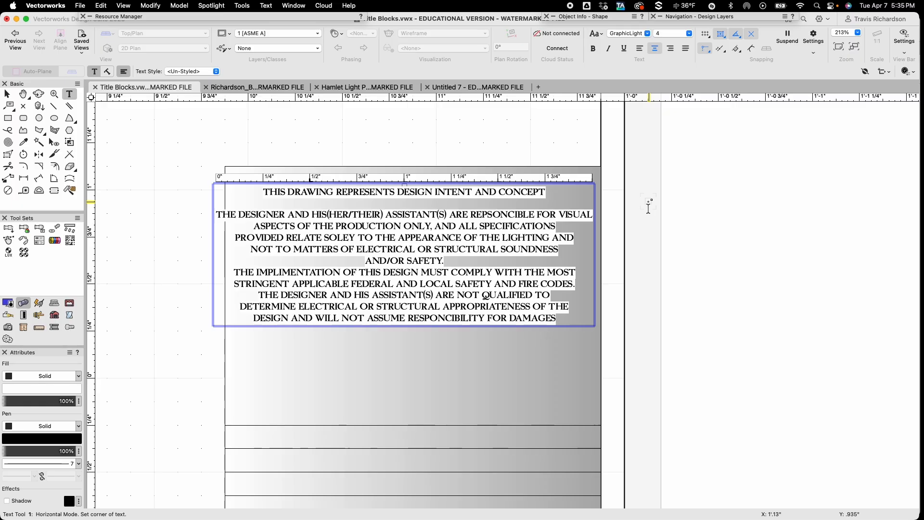
Continue the note on a new line with "RESULTING THROUGH INPROPER ENGINEERING AND/OR"
key(Return)
text(RESULTING)
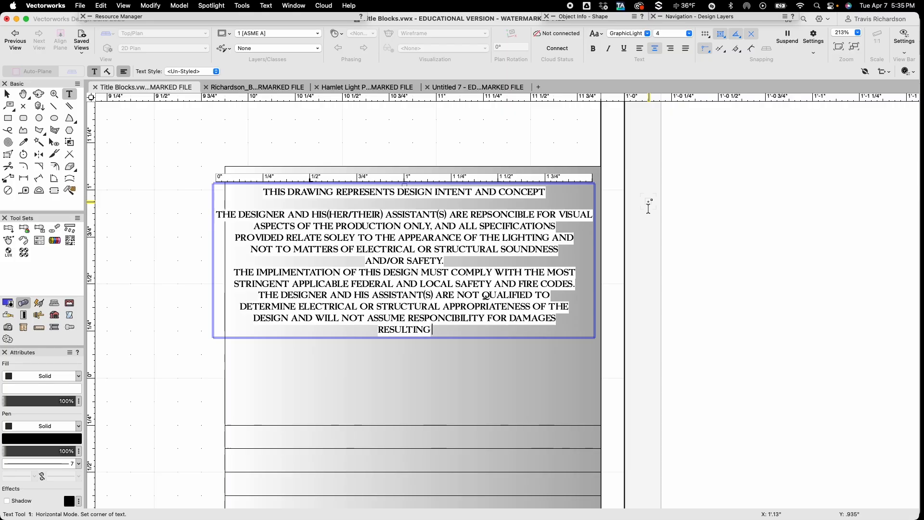
text( THROUGH INPROPER ENGINEERING)
key(Caps_Lock)
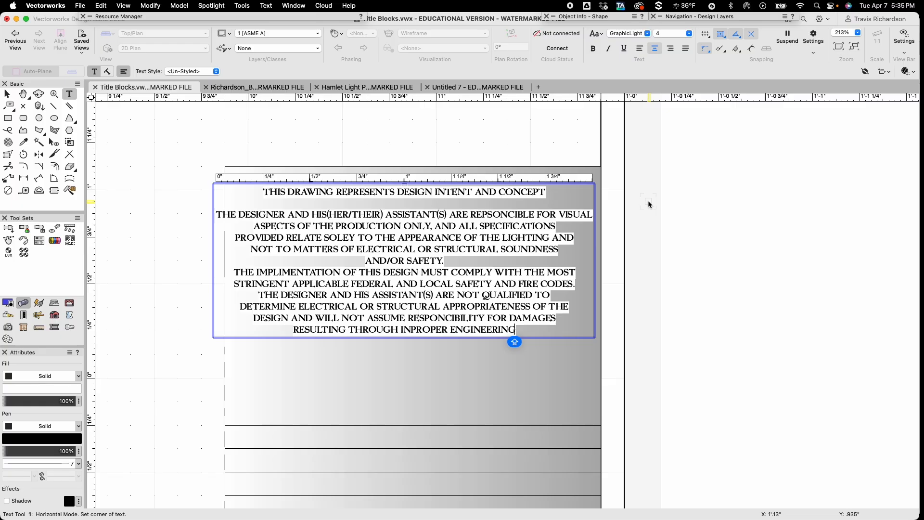
text(AND/OR)
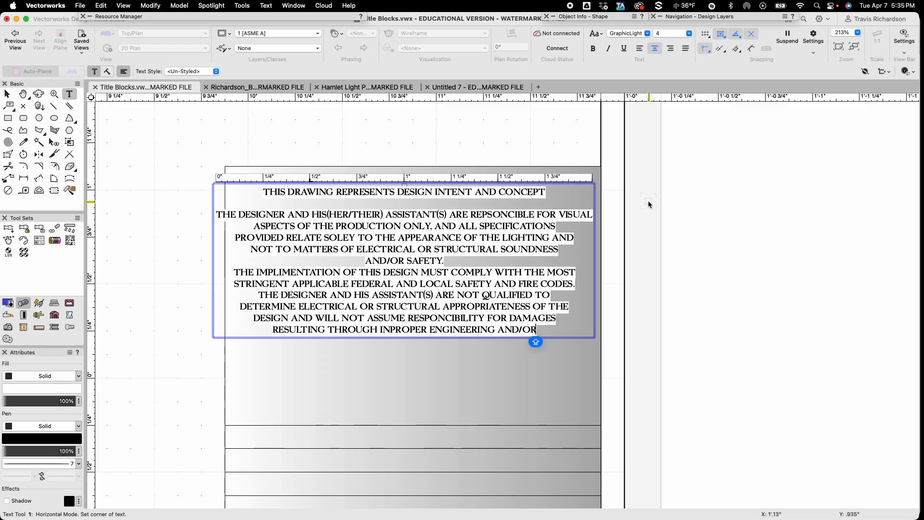
Add the next line of the note, "IMPLEMENTATION IN THE HANDLING OF ELEMENTS OF THE LIGHTING"
key(Return)
text(IMPLEMENTATION)
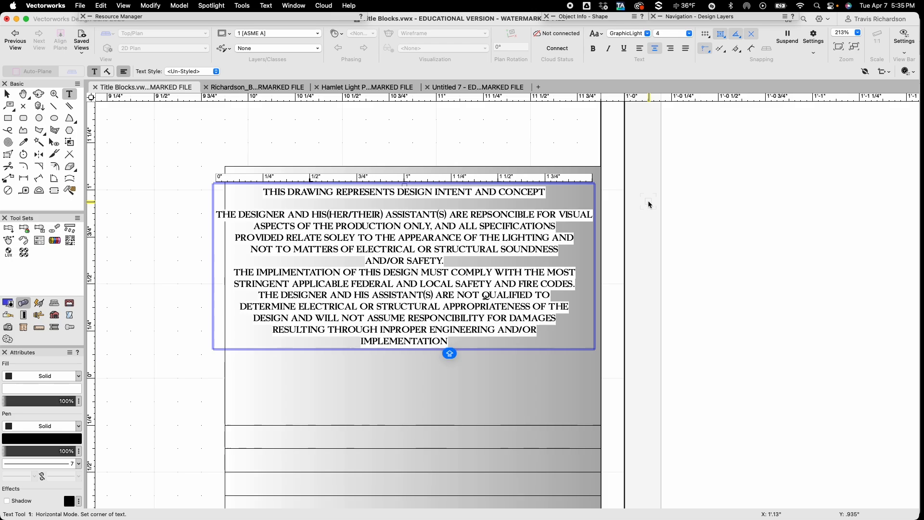
text( IN THE HAN)
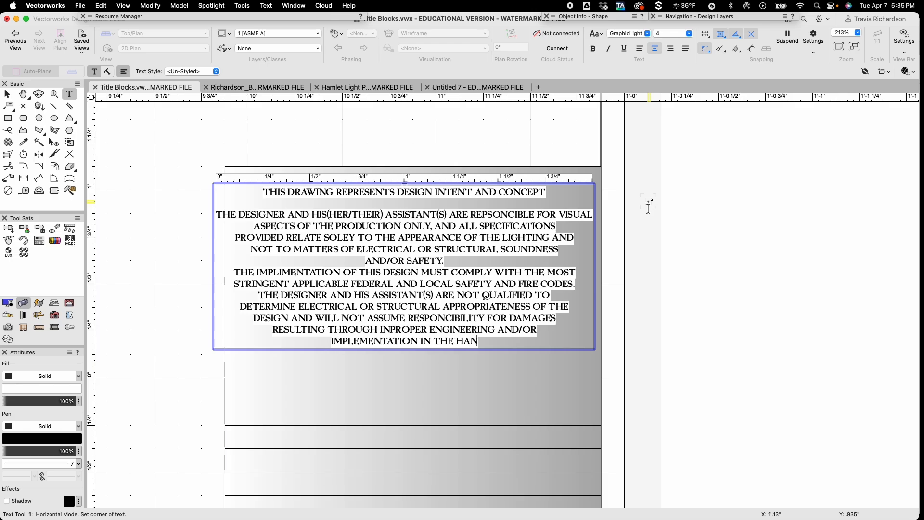
text(DLING)
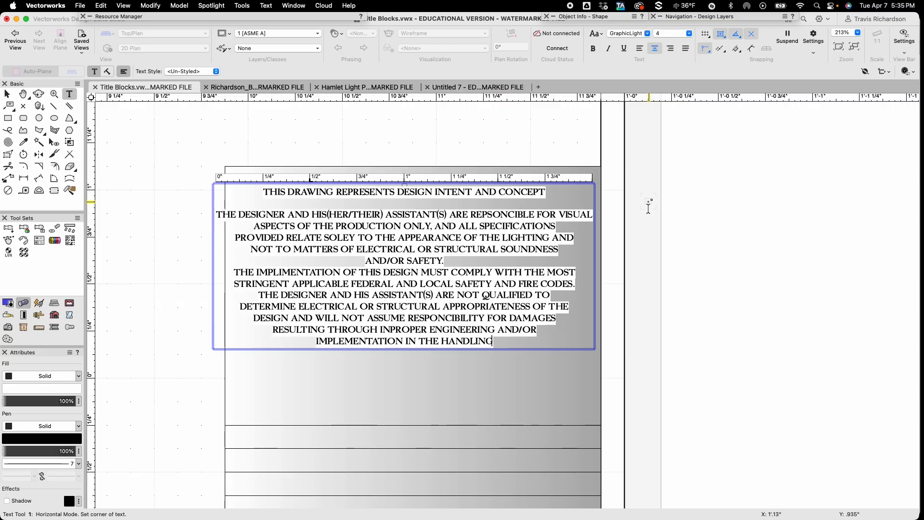
text( OF)
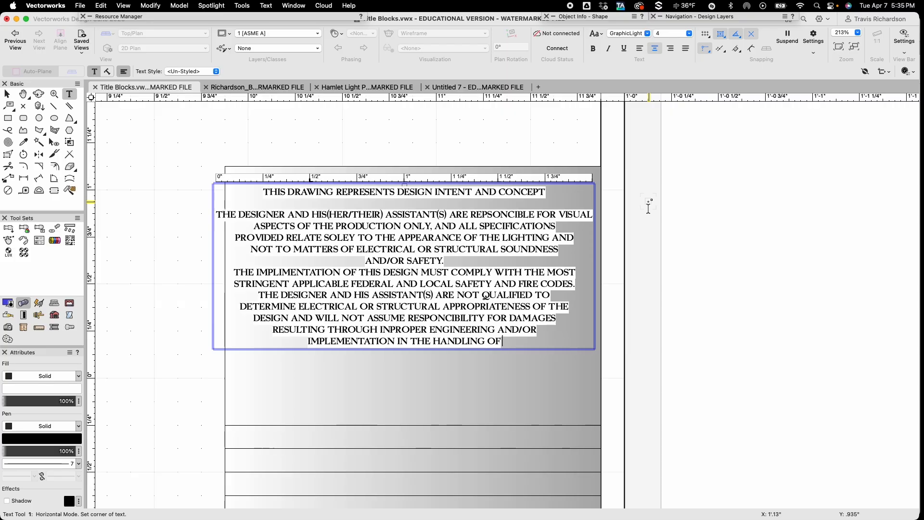
text( ELEMENTS OF THE LIGHTING)
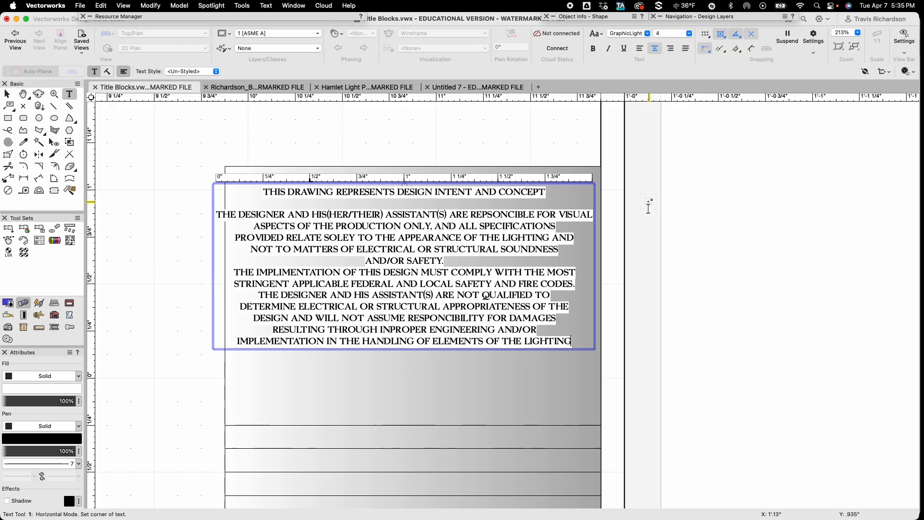
Add the next line of the note, "DESIGN. THE DESIGNER AGREES TO MAKE ALTERATIONS TO ANY"
key(Return)
text(DESIGN)
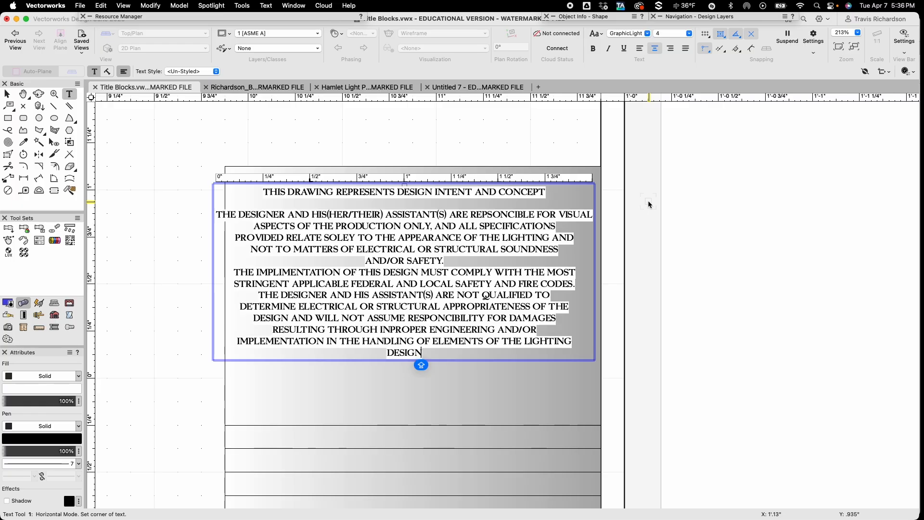
text(.  T)
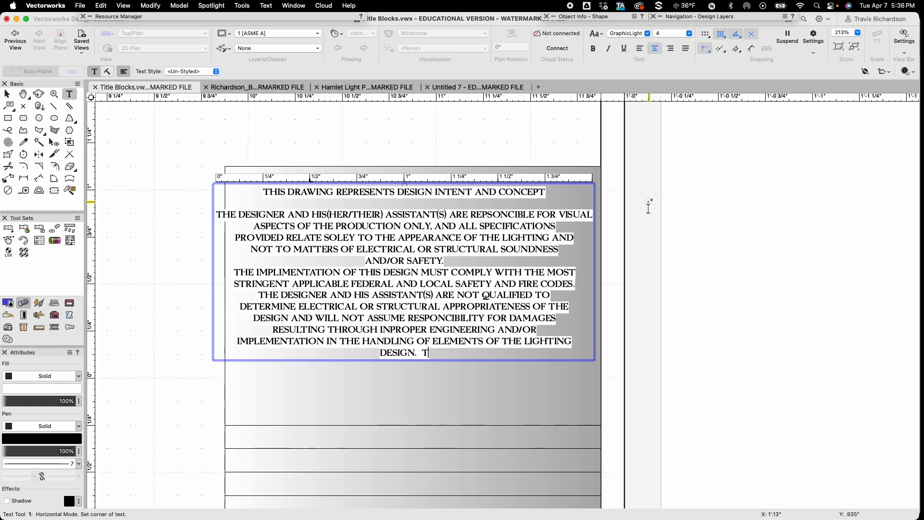
text(HE DESIGNER AG)
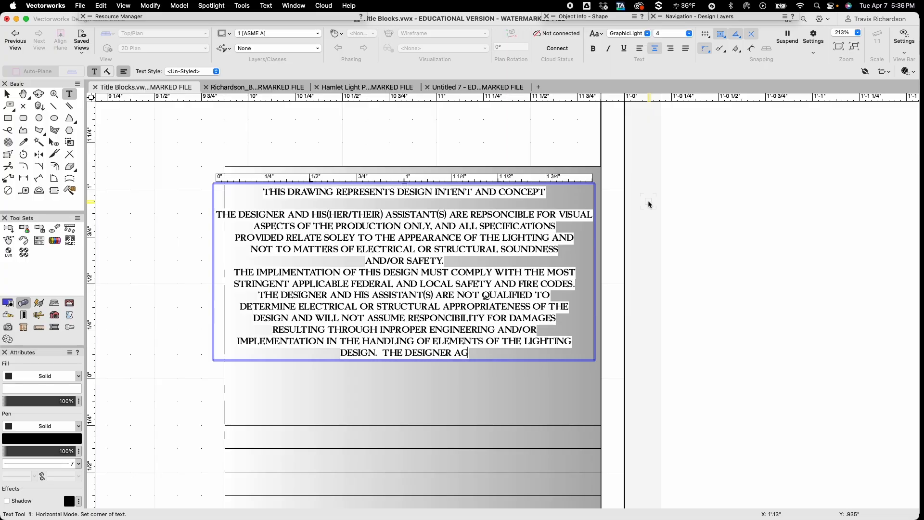
text(REES TO MA)
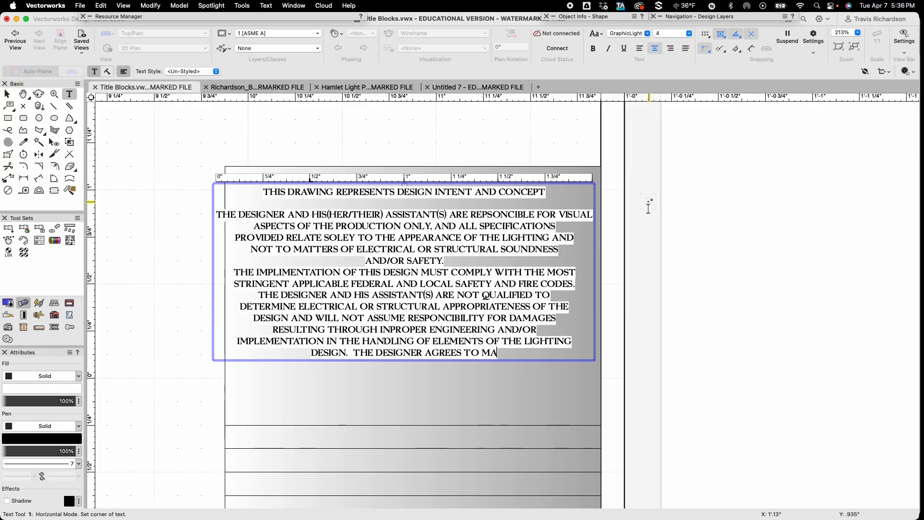
text(KE ALTER)
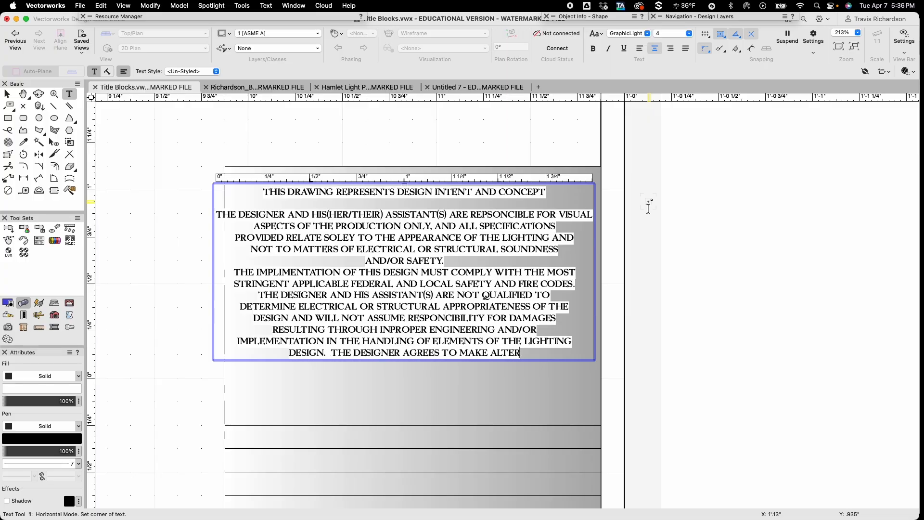
text(ATIONS TO ANY SPECI)
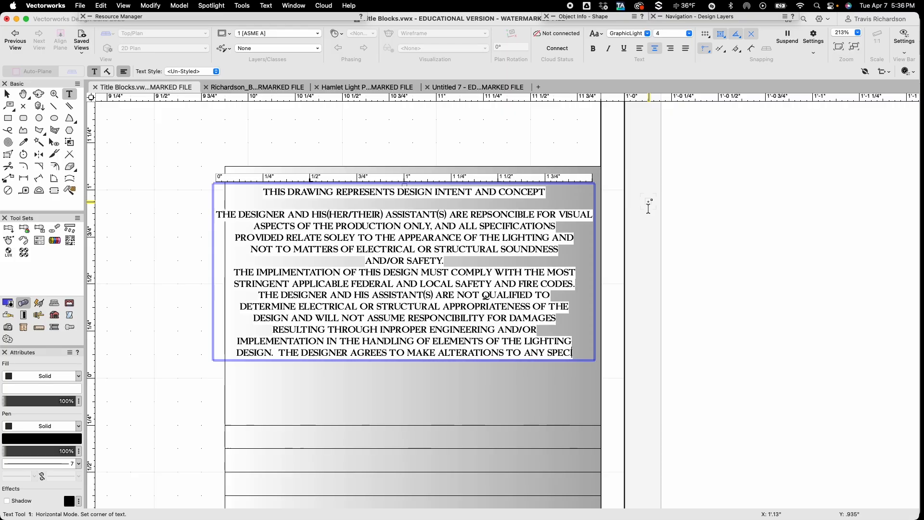
key(BackSpace)
key(BackSpace)
key(BackSpace)
key(BackSpace)
Continue the note with the lines "SPECIFICATION FOUND TO BE INCOMPATIBLE WITH PROPER SAFETY" and "PRECAUTIONS."
key(Return)
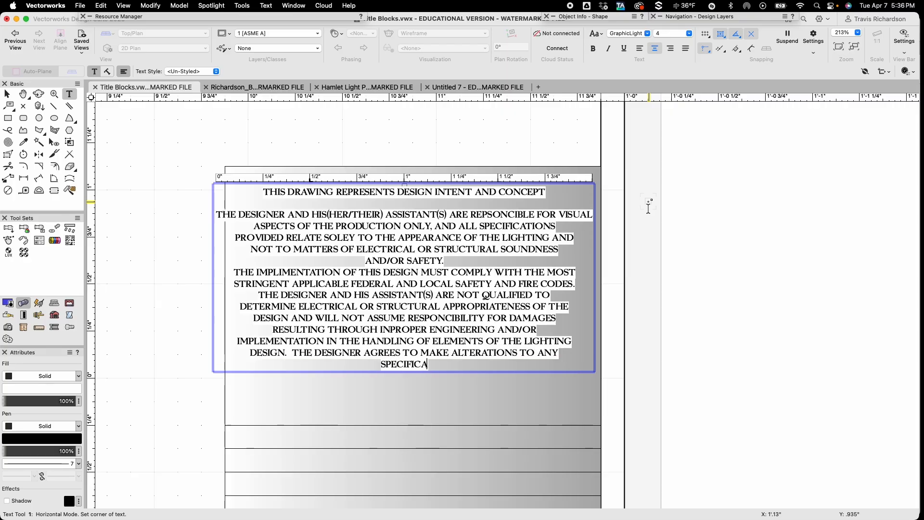
text(SPECIFICATION FOUND TO BE)
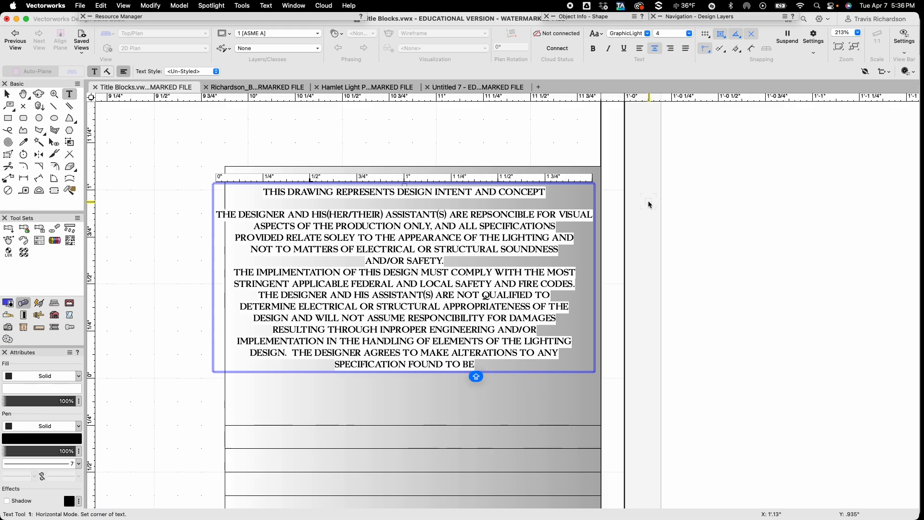
text( INCOMPATA)
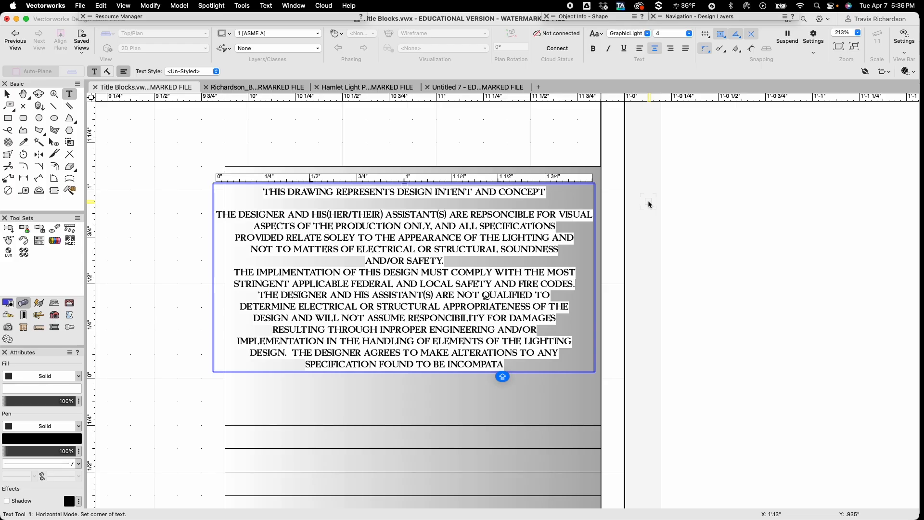
key(BackSpace)
text(IBLE WITH PORPER S)
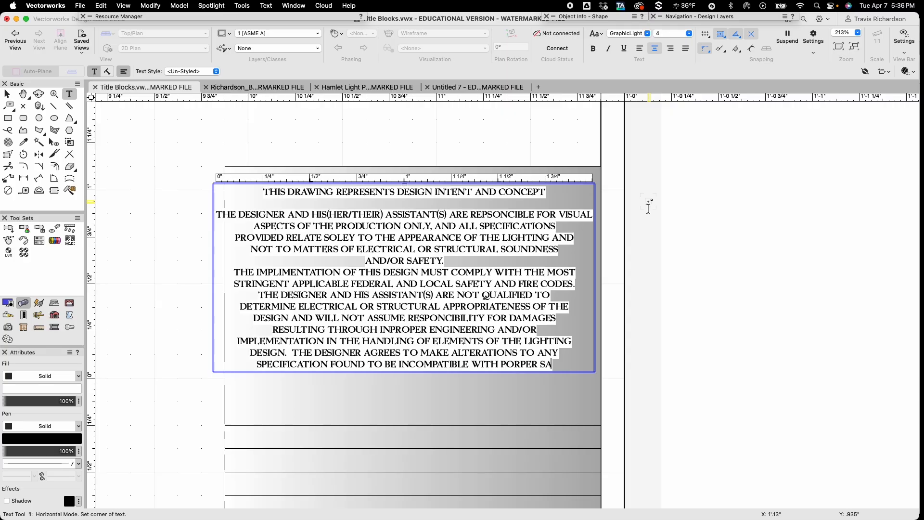
key(BackSpace)
key(BackSpace)
key(BackSpace)
key(BackSpace)
key(BackSpace)
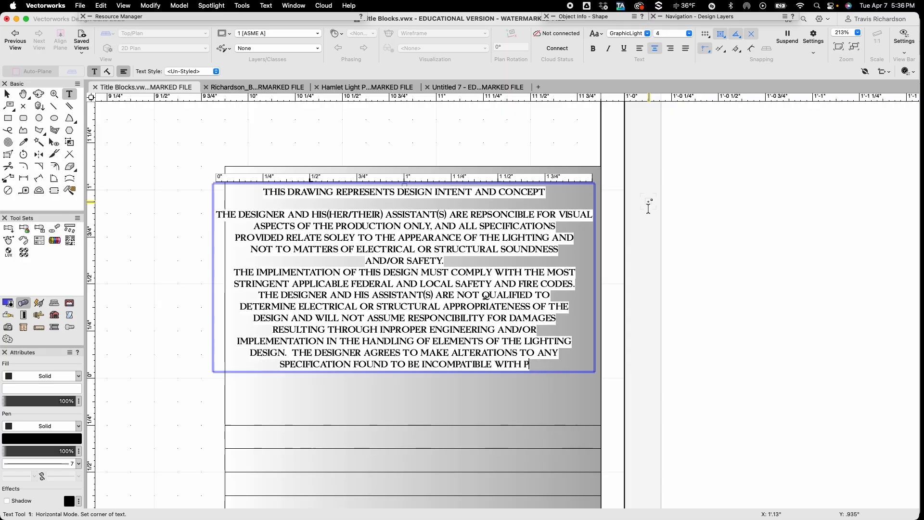
text(ROP)
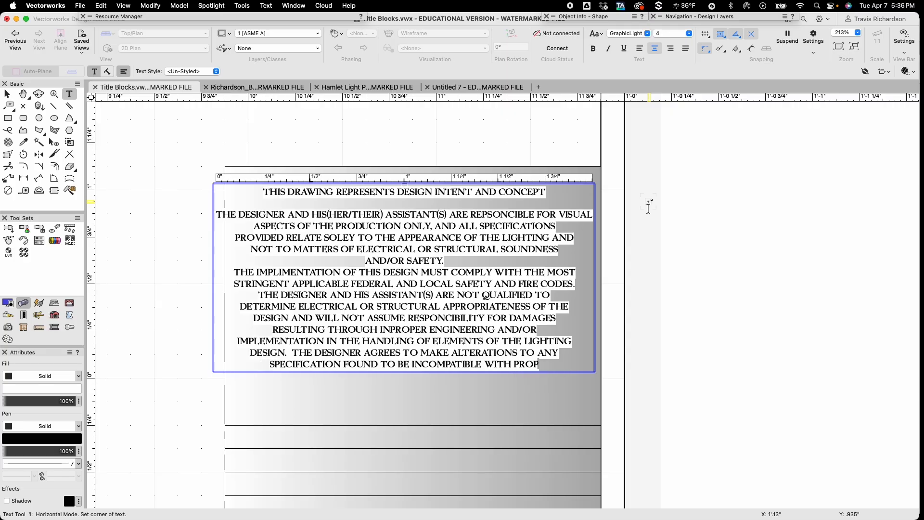
text(ER SAFET)
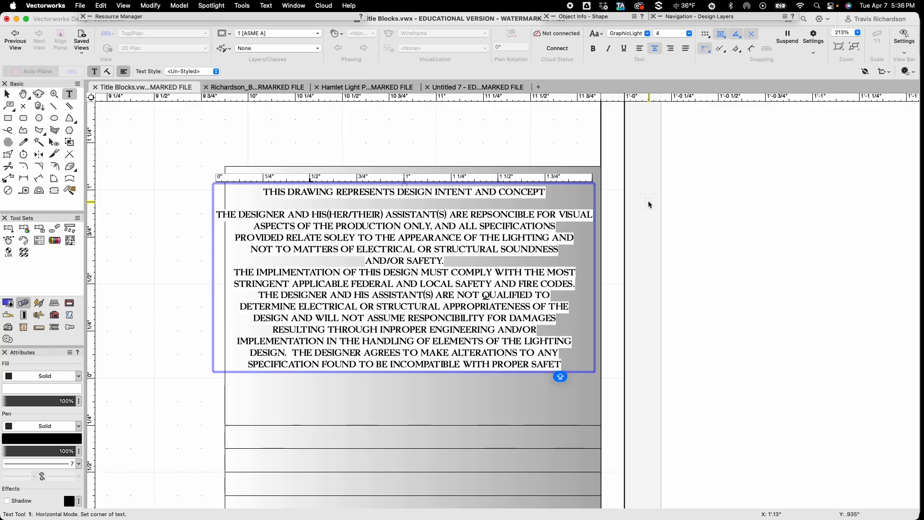
text(Y)
key(Return)
text(PRECAUTIONS.)
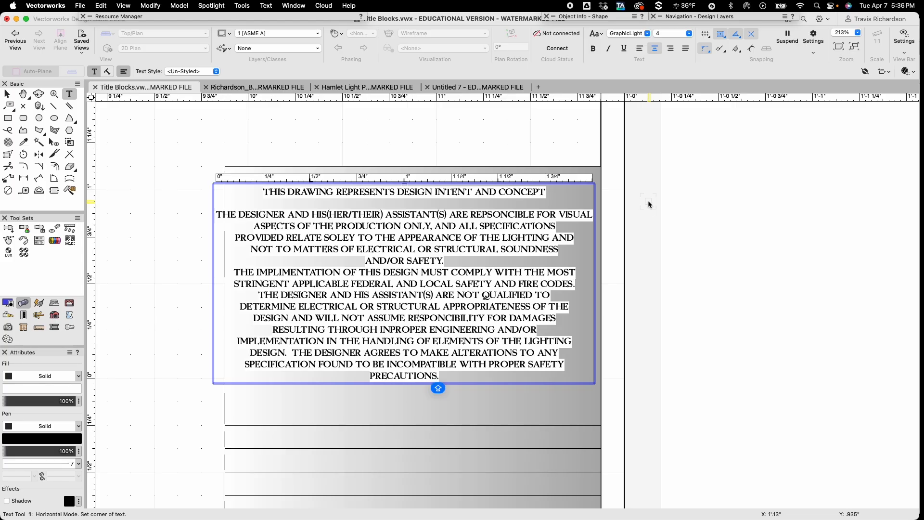
After a blank line, end the note with "DESIGN COPYRIGHT", the designer's full name and "2026"
key(Return)
key(Return)
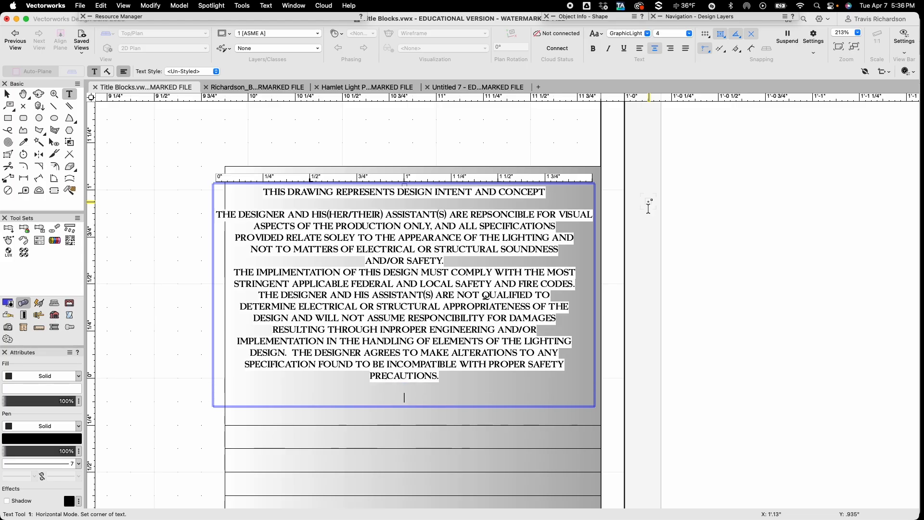
text(DESIGN)
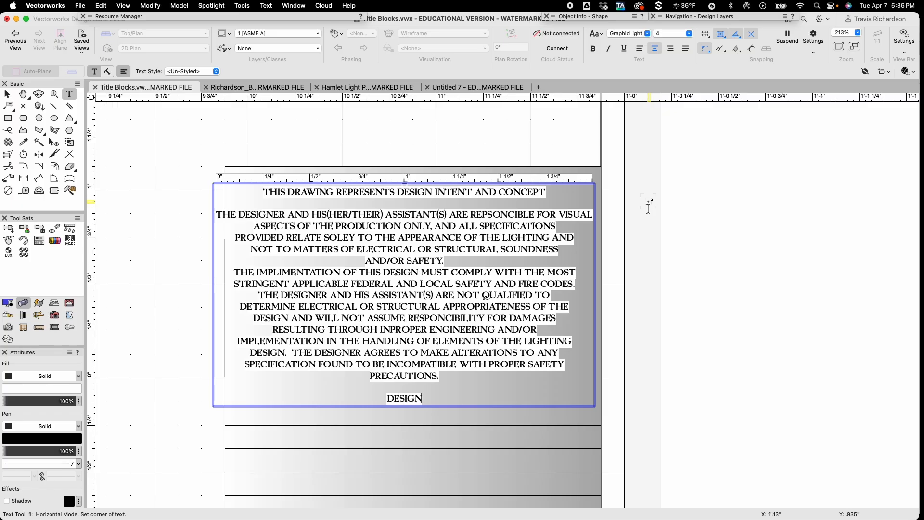
text( COP)
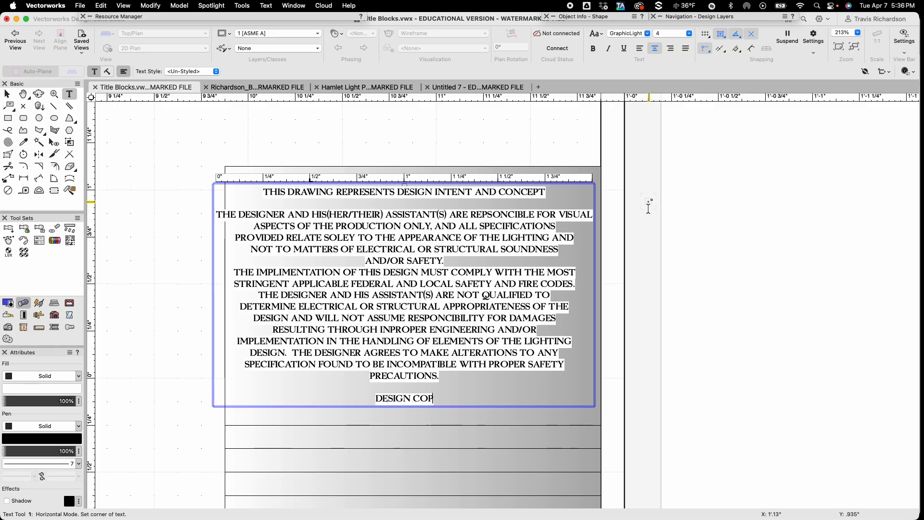
text(YRIGHT TRAVIS RICHATRD)
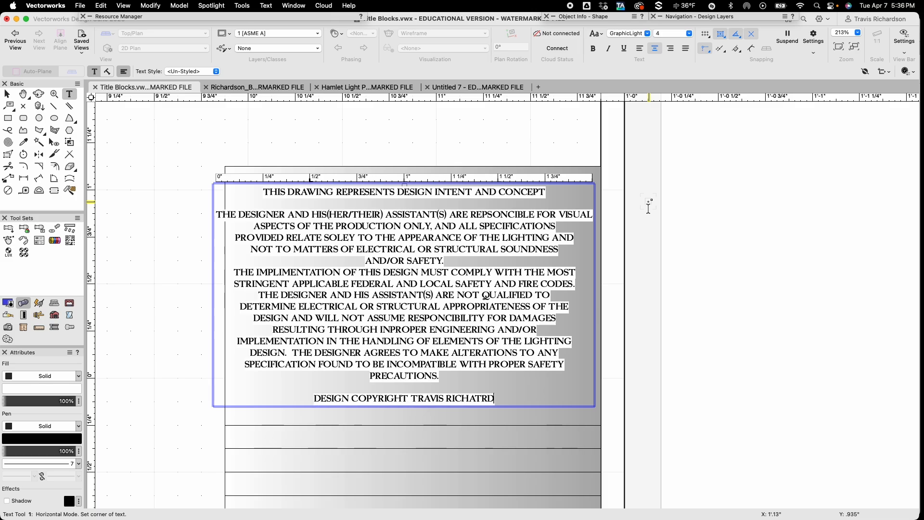
key(BackSpace)
key(BackSpace)
key(BackSpace)
text(RDSO)
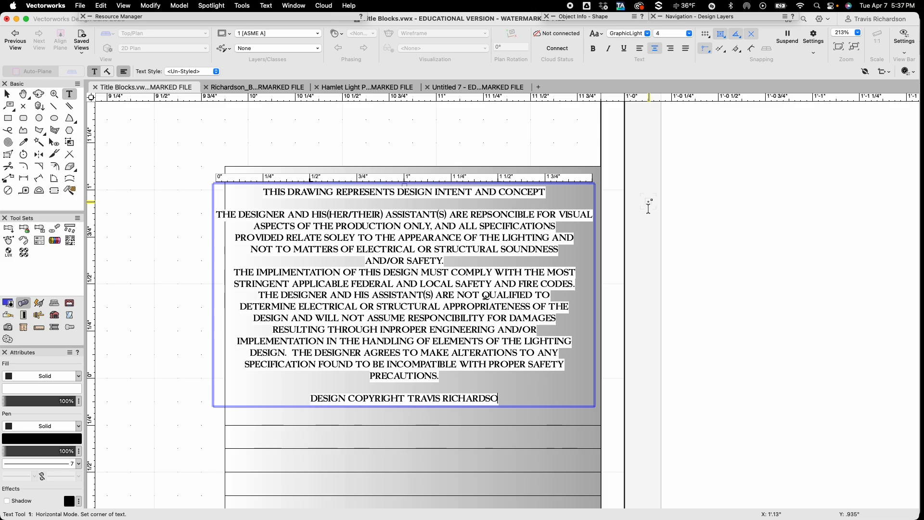
text(N 2026)
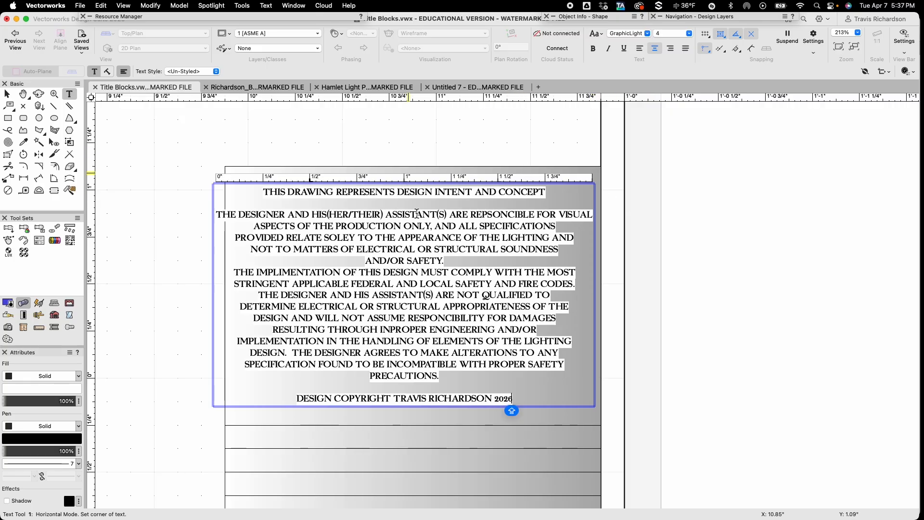
Remove "(HER/THEIR)" after "THE DESIGNER AND HIS" in the note's second paragraph
click(383, 215)
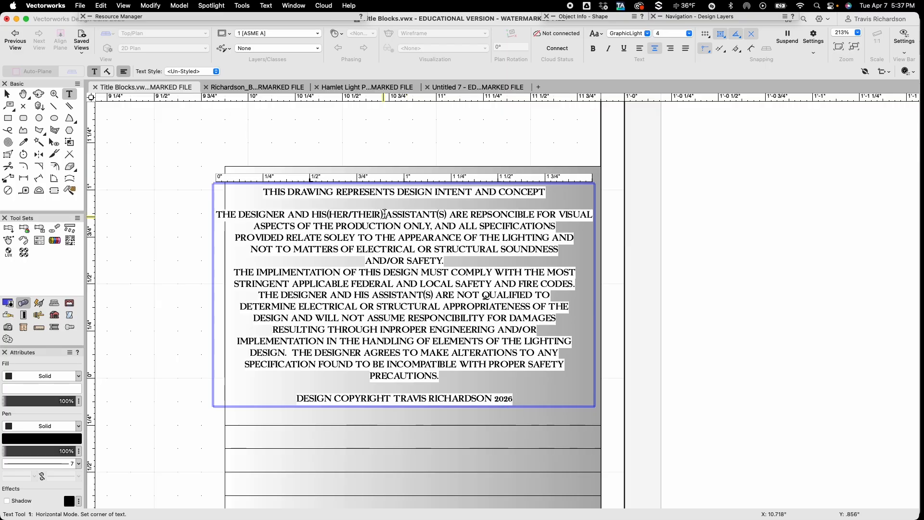
key(BackSpace)
key(BackSpace)
key(BackSpace)
key(BackSpace)
key(BackSpace)
key(BackSpace)
key(BackSpace)
key(BackSpace)
key(BackSpace)
key(BackSpace)
key(BackSpace)
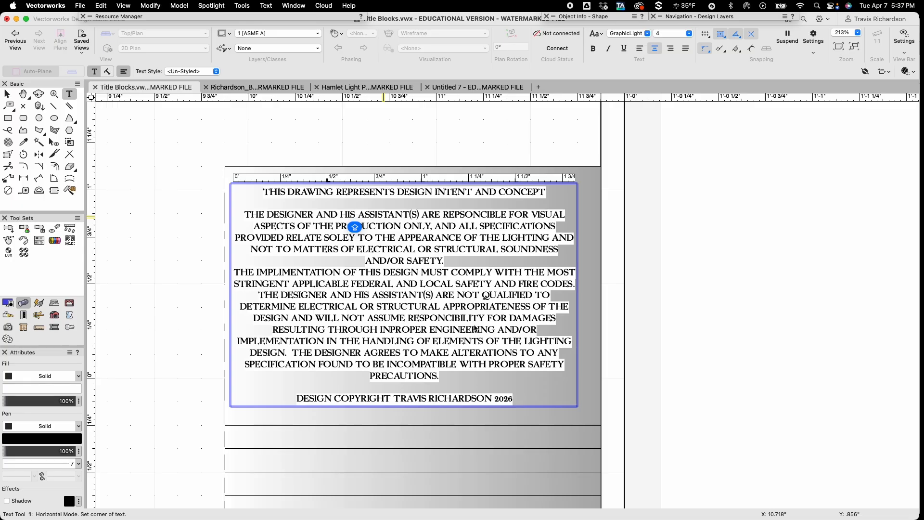
Make the note's heading line and its closing copyright line bold, and finish editing the text
scroll(481, 219, down, 1)
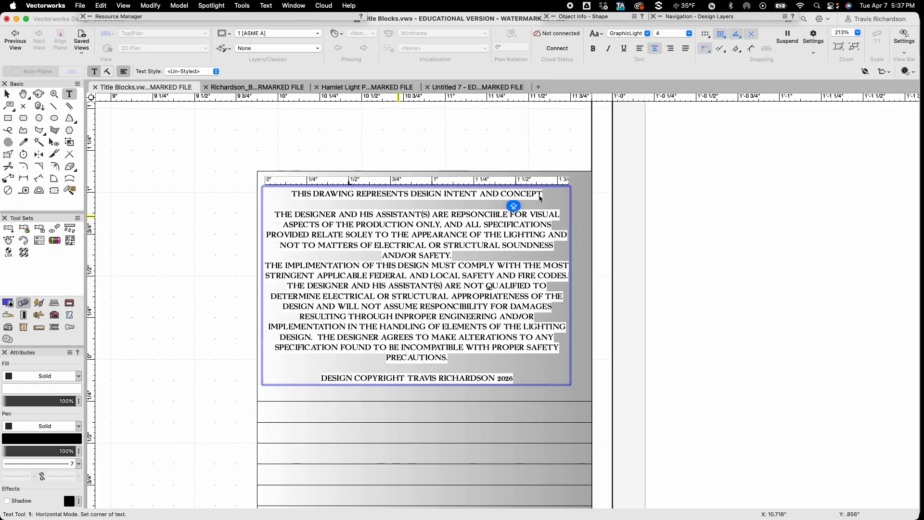
drag(541, 195, 293, 196)
click(593, 49)
drag(513, 380, 322, 382)
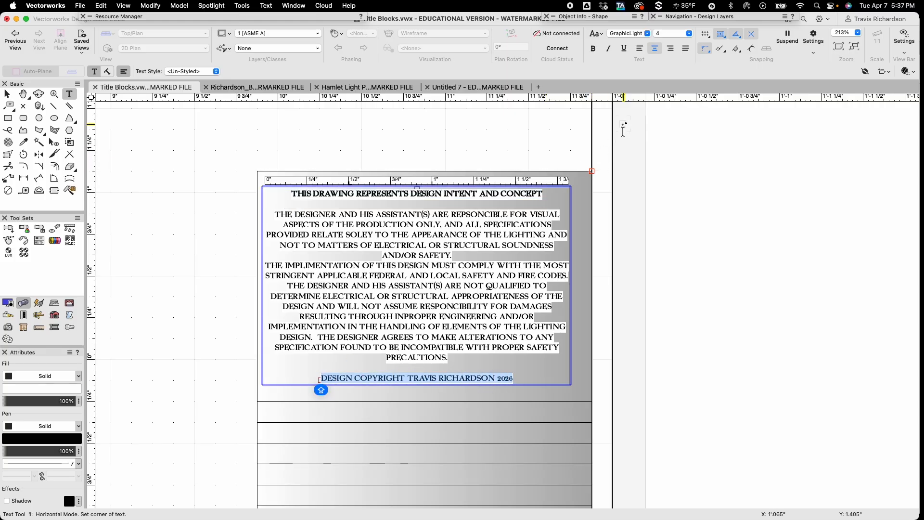
click(594, 48)
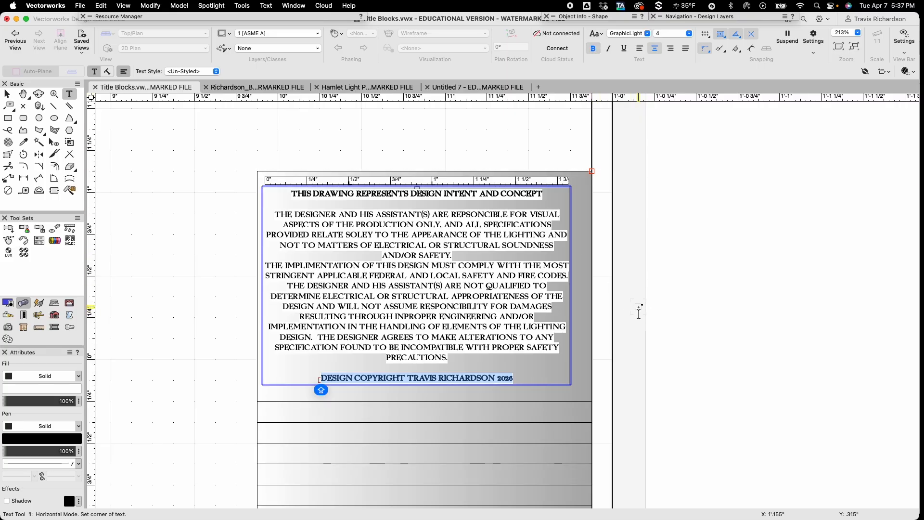
key(Escape)
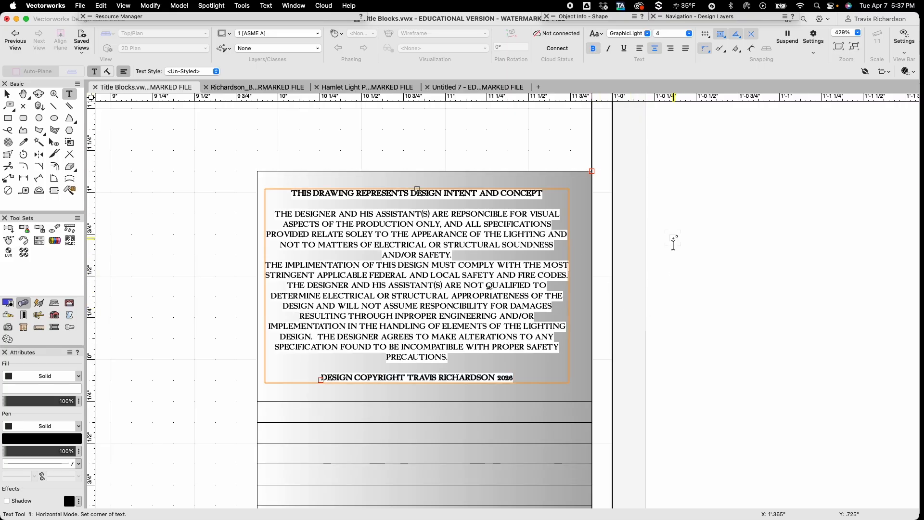
Align the note's center to the midpoint of the strip's upper edge, and move it straight down into the first section
click(416, 285)
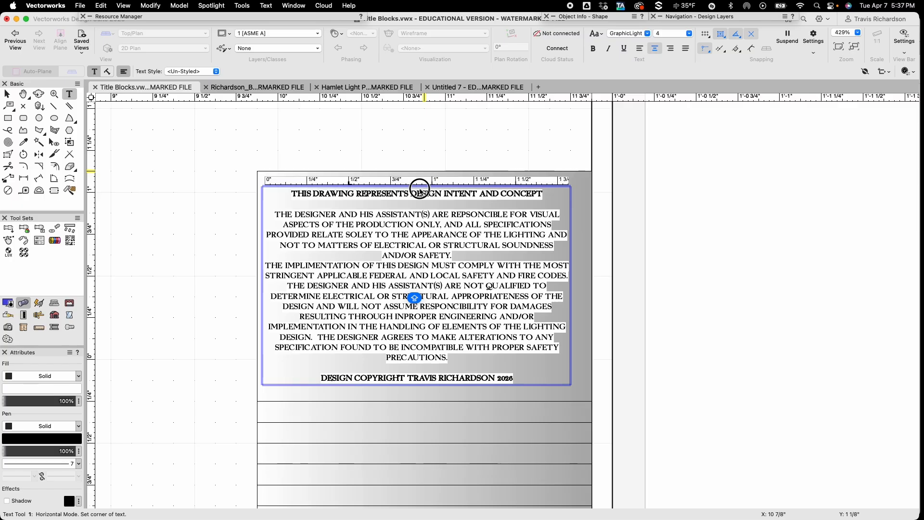
key(Escape)
key(x)
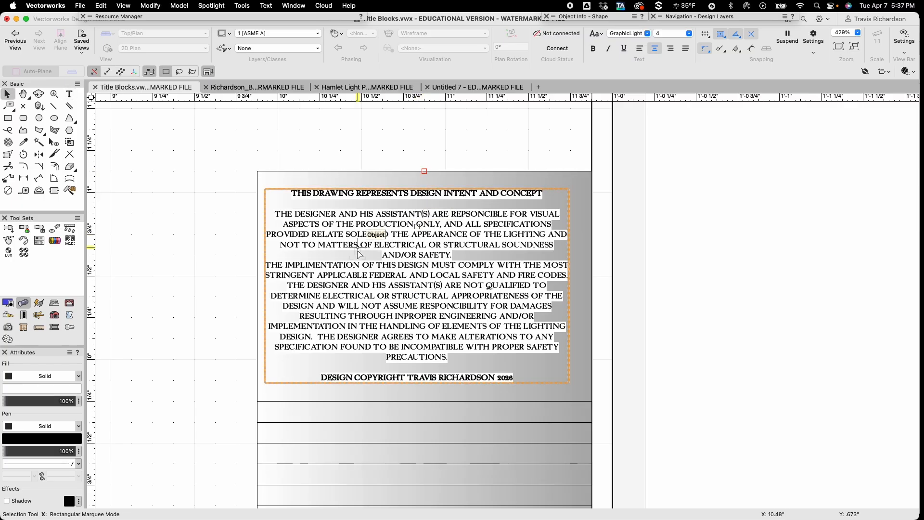
drag(419, 287, 425, 172)
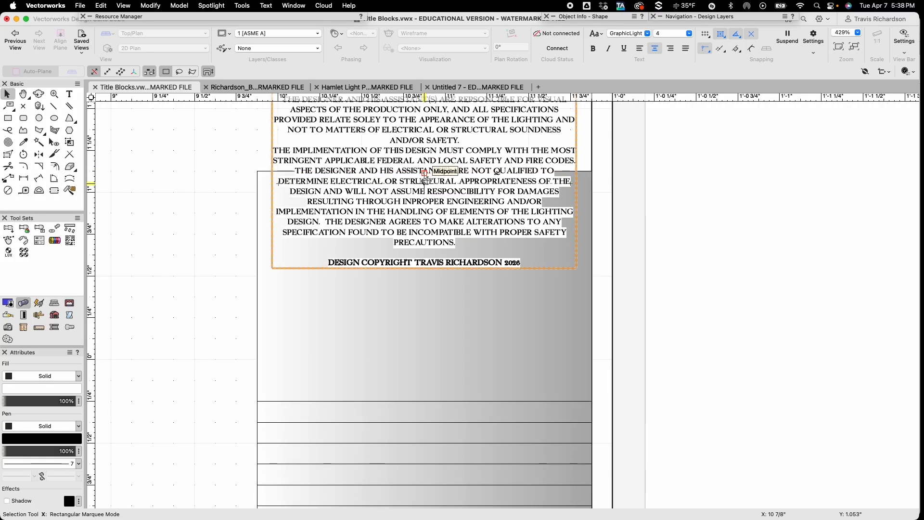
drag(425, 172, 425, 286)
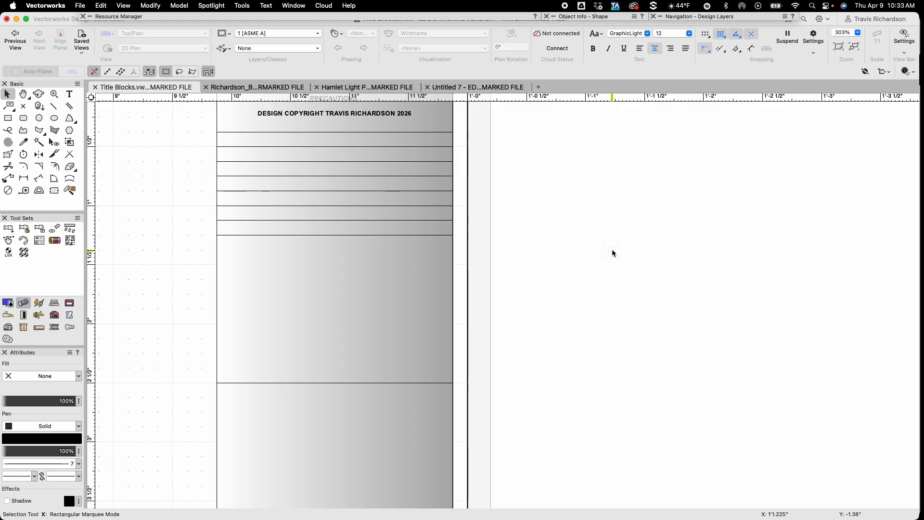
Import the image Union.Wordmark.RGB-Garnet.png as a bitmap with PNG compression and its alpha channel
click(80, 6)
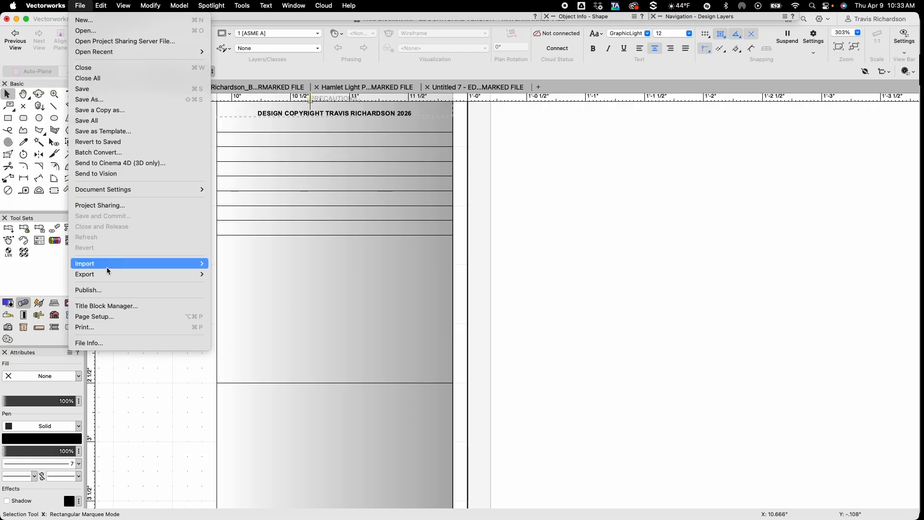
mouse_move(109, 264)
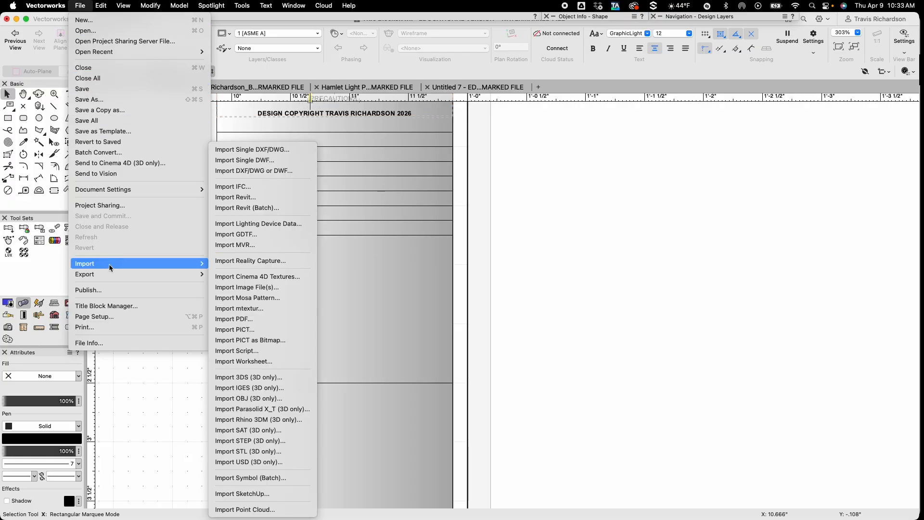
click(253, 288)
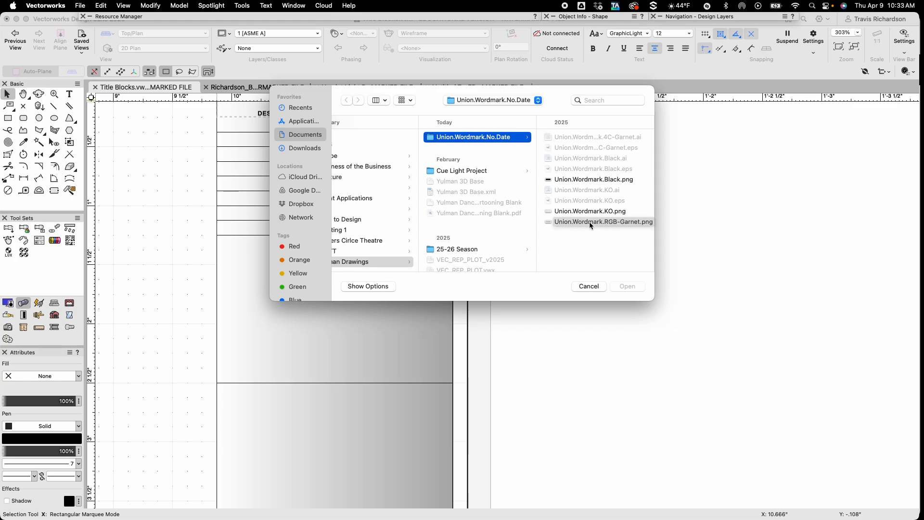
double_click(575, 222)
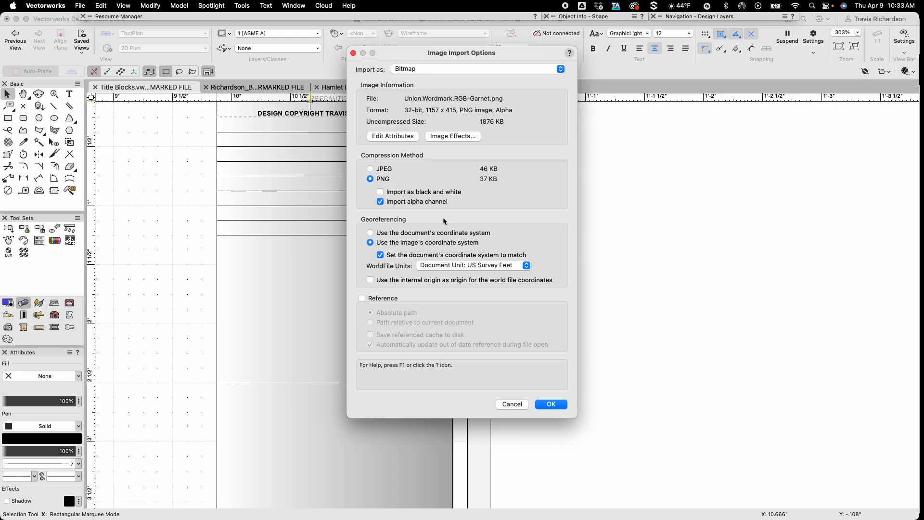
click(551, 404)
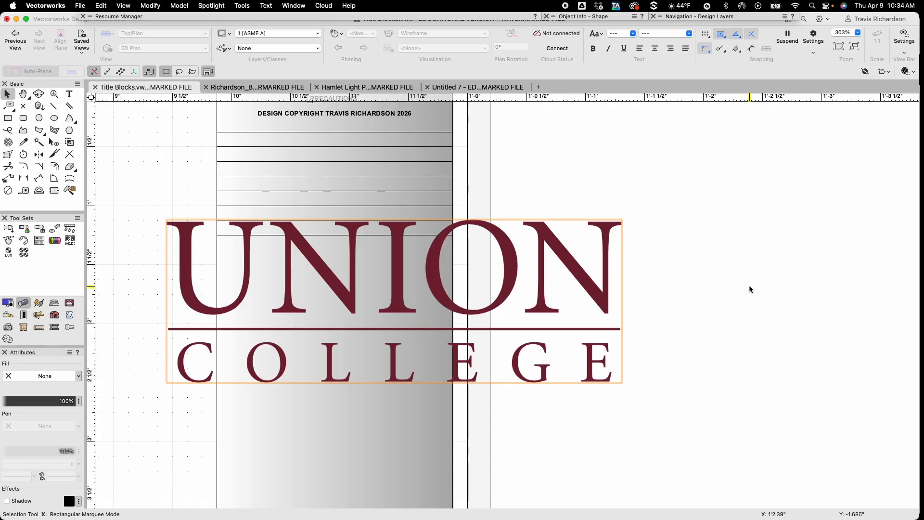
Set the college logo's width to 1 7/8" with proportions locked, and center it in the tall section below the upper rows
click(601, 18)
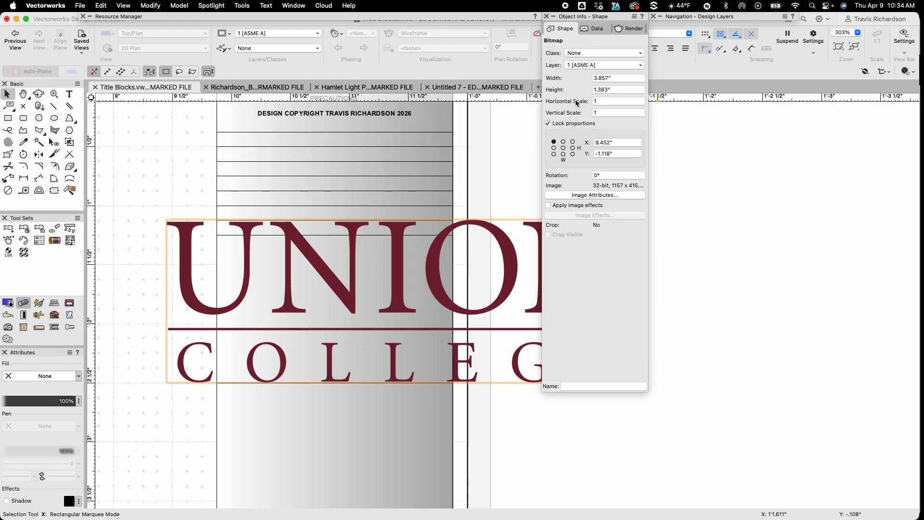
click(617, 78)
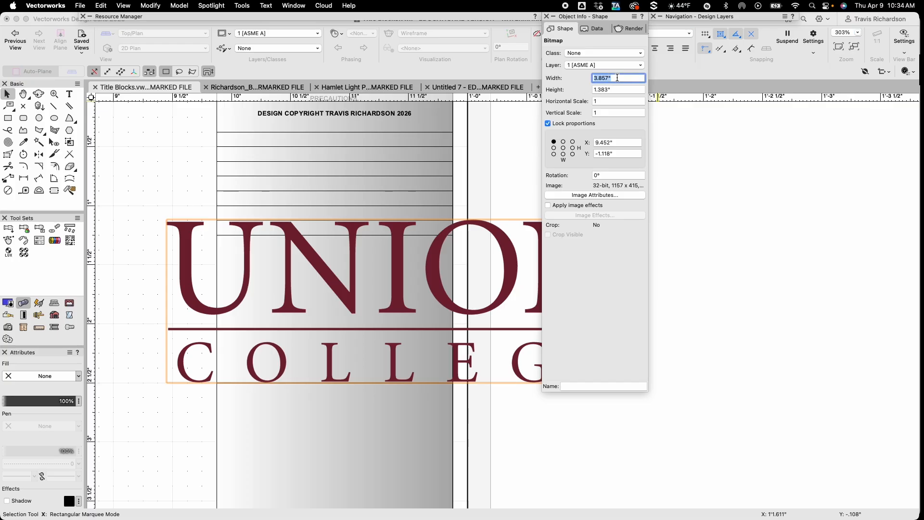
text(1 7/8)
key(Return)
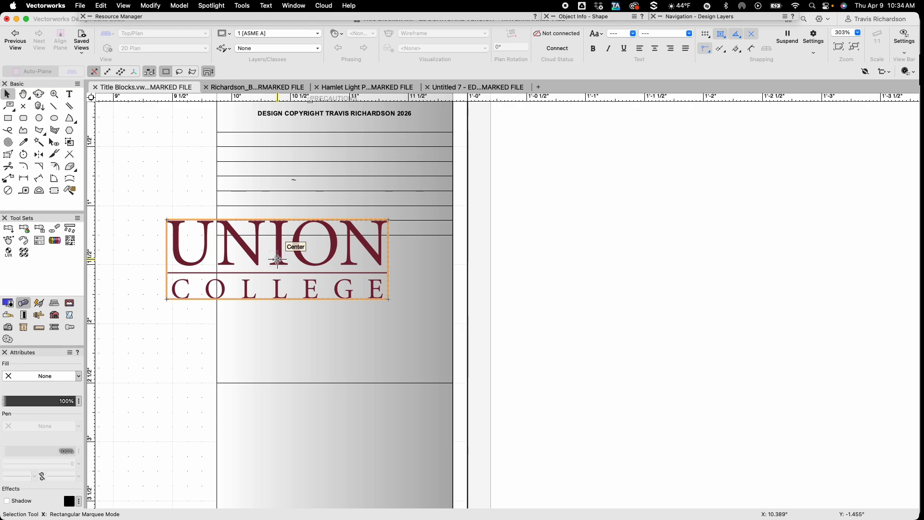
drag(277, 259, 334, 308)
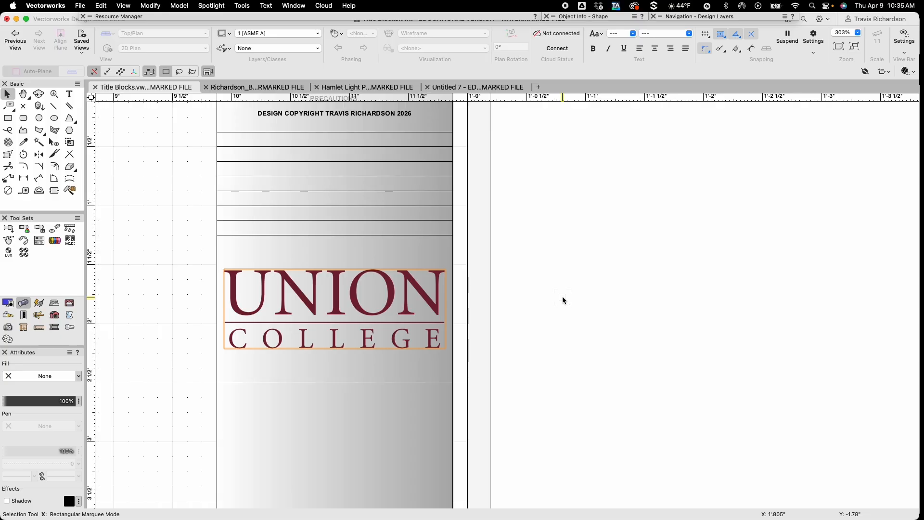
click(562, 296)
With nothing selected, set the default text font to Arial Regular and the size to 48
scroll(601, 344, down, 5)
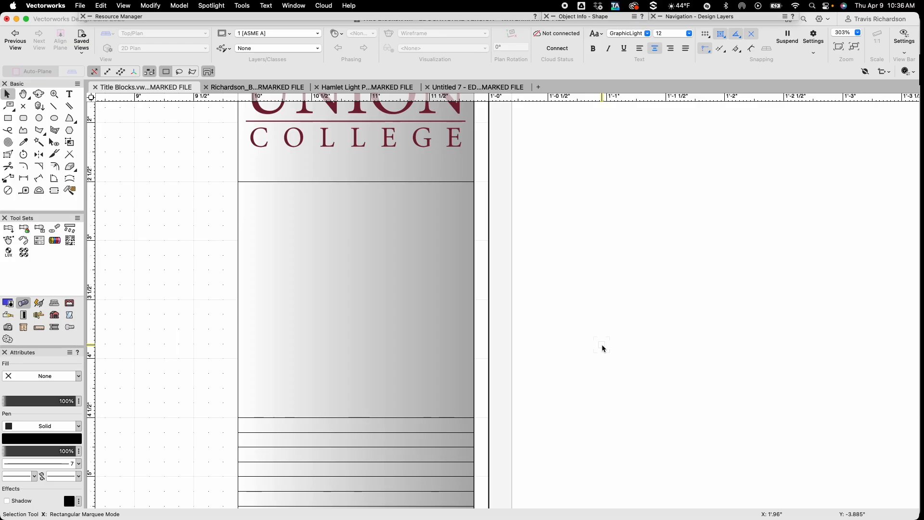
key(u)
click(645, 34)
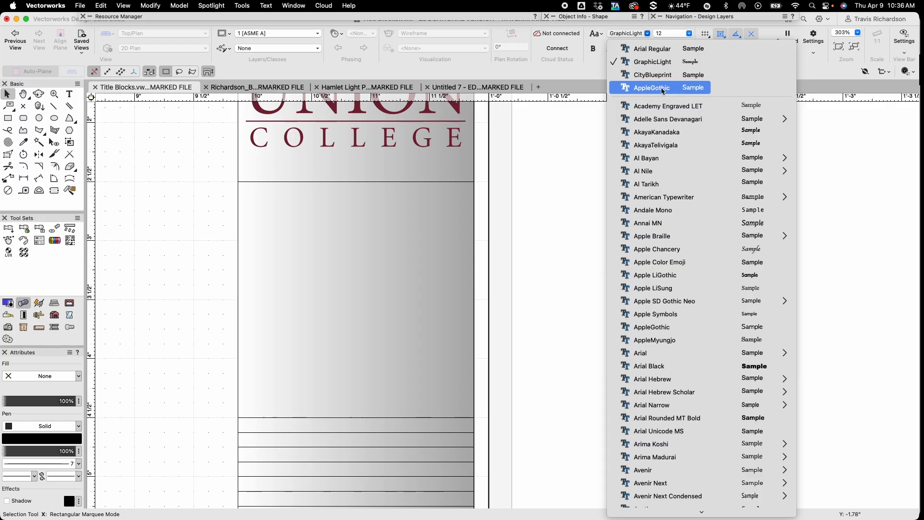
click(651, 50)
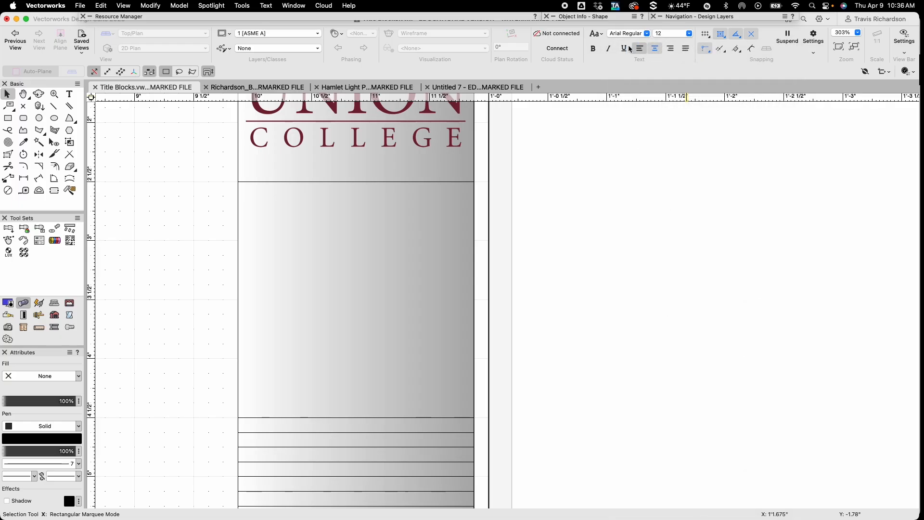
click(678, 34)
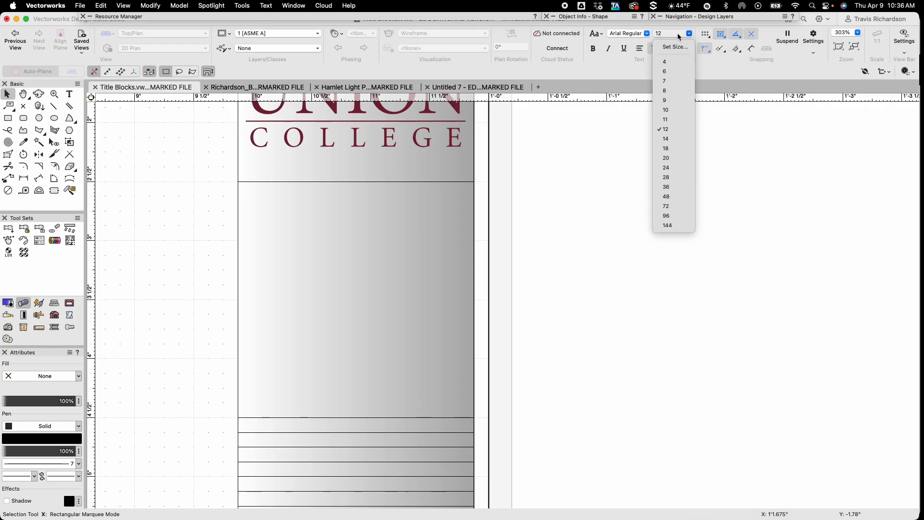
click(685, 197)
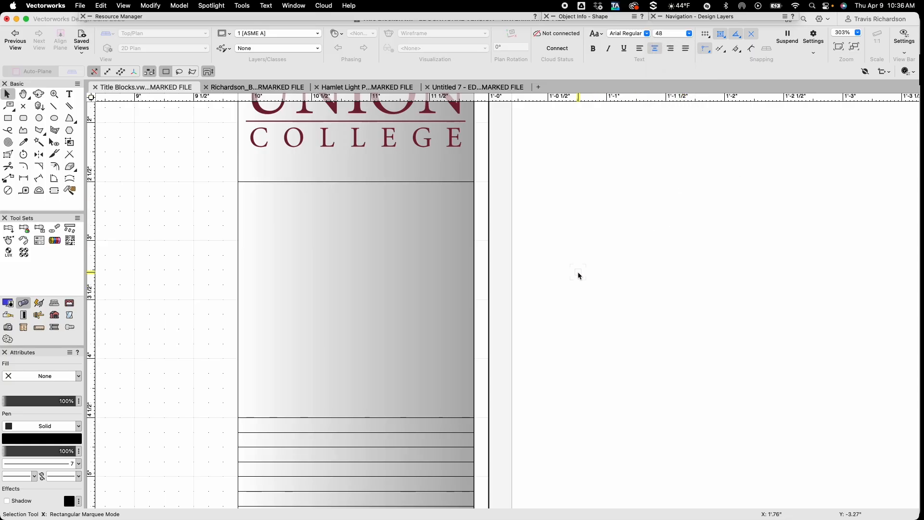
Place the two-line centered text "SHOW LOGO" in the empty area beside the strip
key(1)
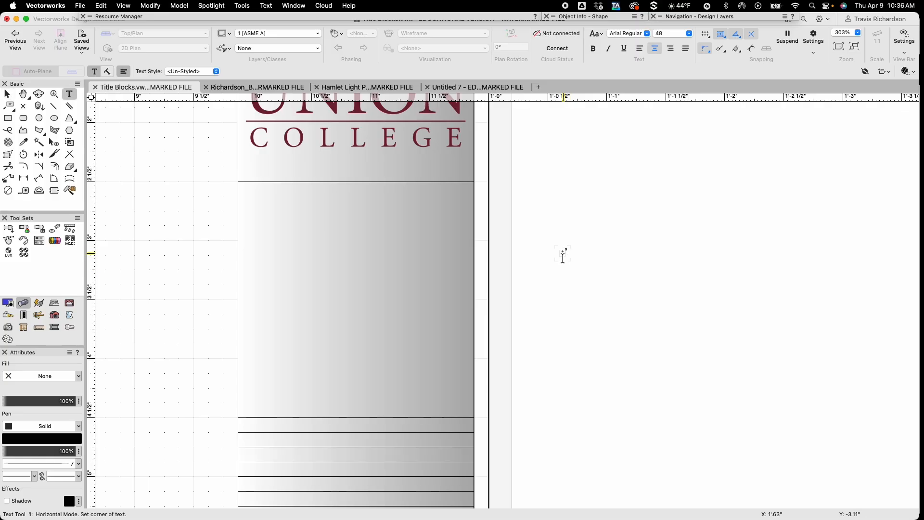
click(541, 238)
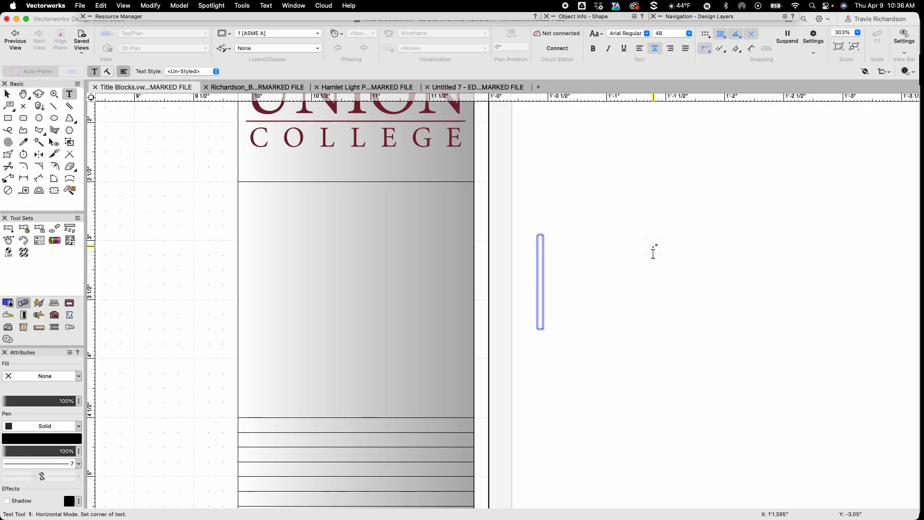
key(Caps_Lock)
text(SHOW)
key(Return)
text(LOGO)
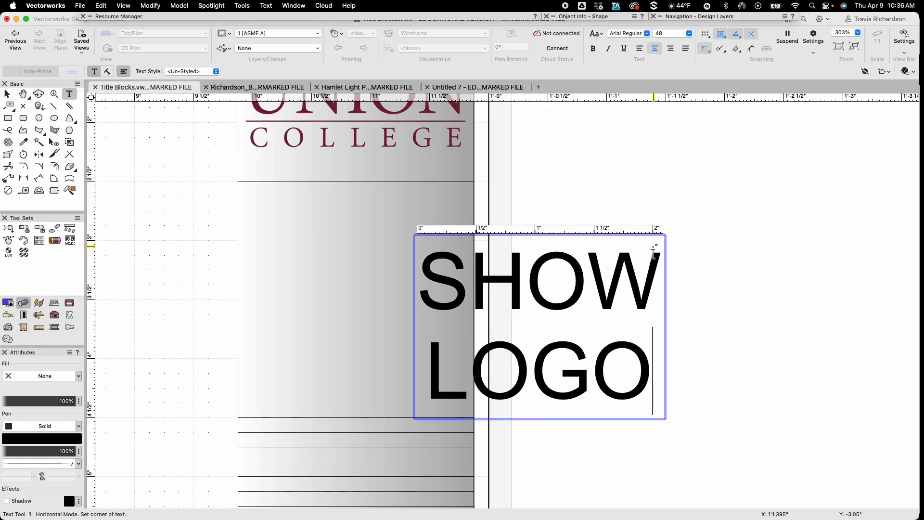
key(Escape)
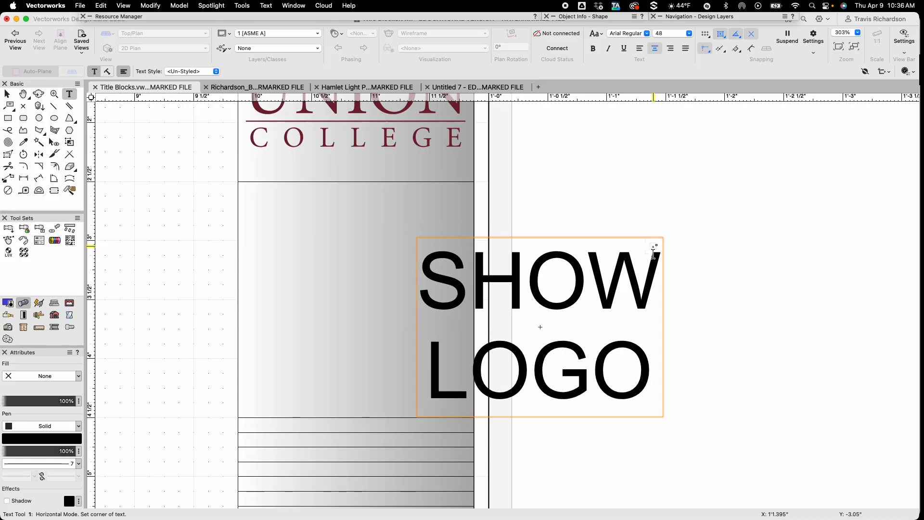
Move the "SHOW LOGO" text by its center to the middle of the large section below the college logo
key(c)
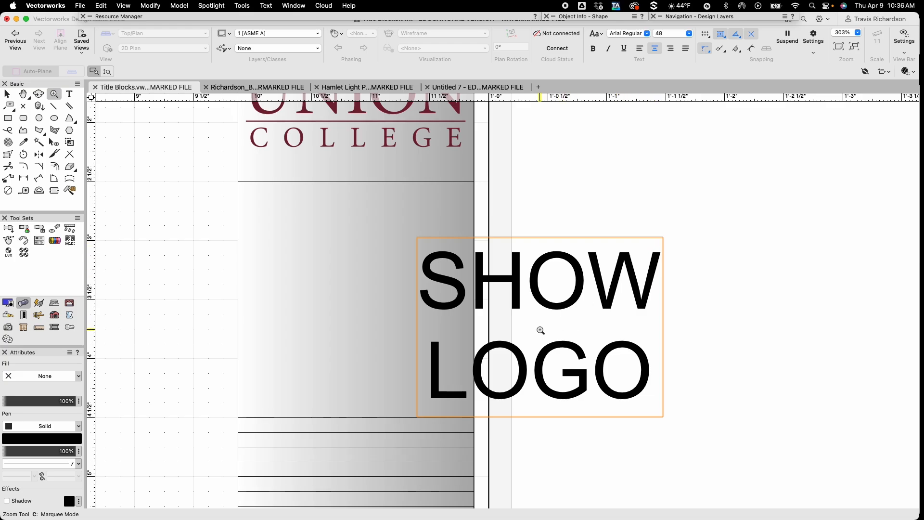
key(x)
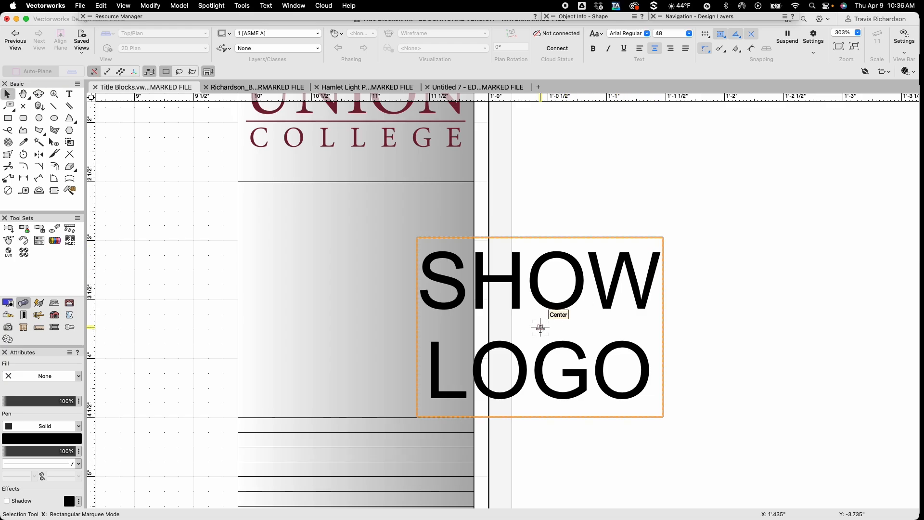
drag(540, 327, 354, 299)
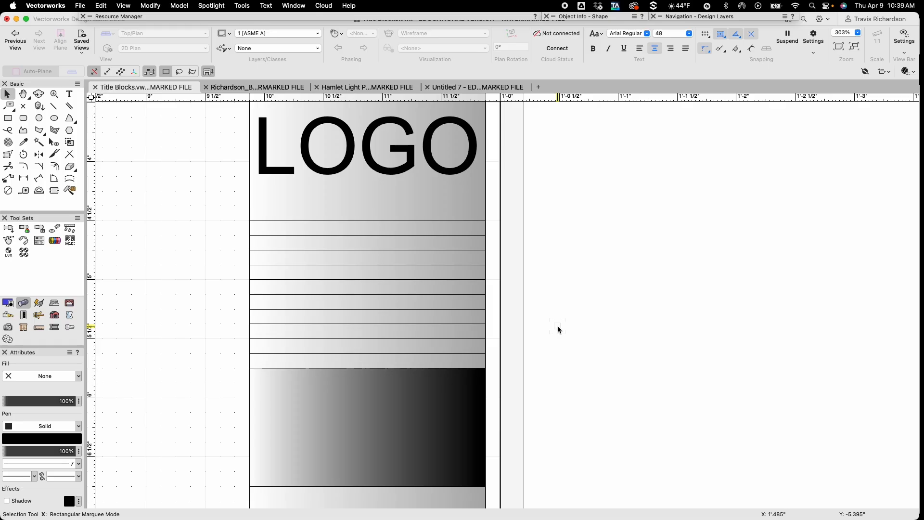
Set the default text size to 8 and the alignment to left
scroll(619, 248, up, 3)
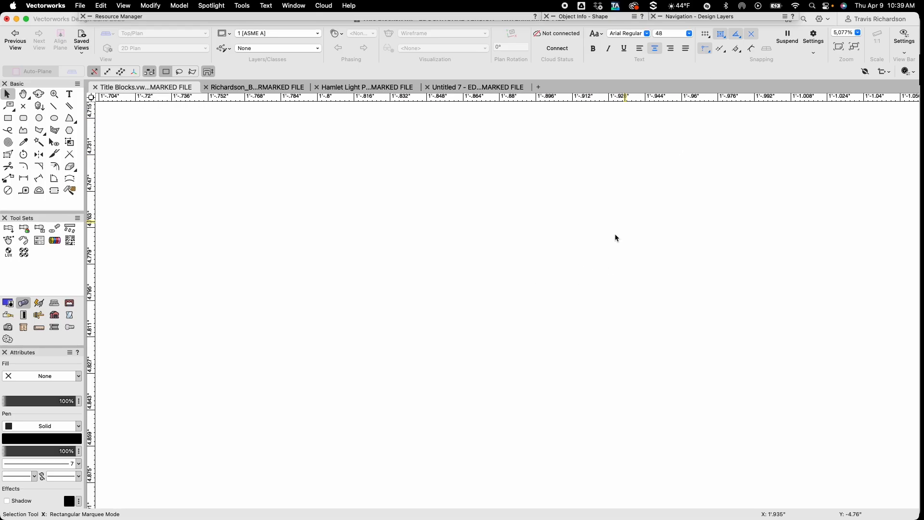
scroll(596, 253, down, 4)
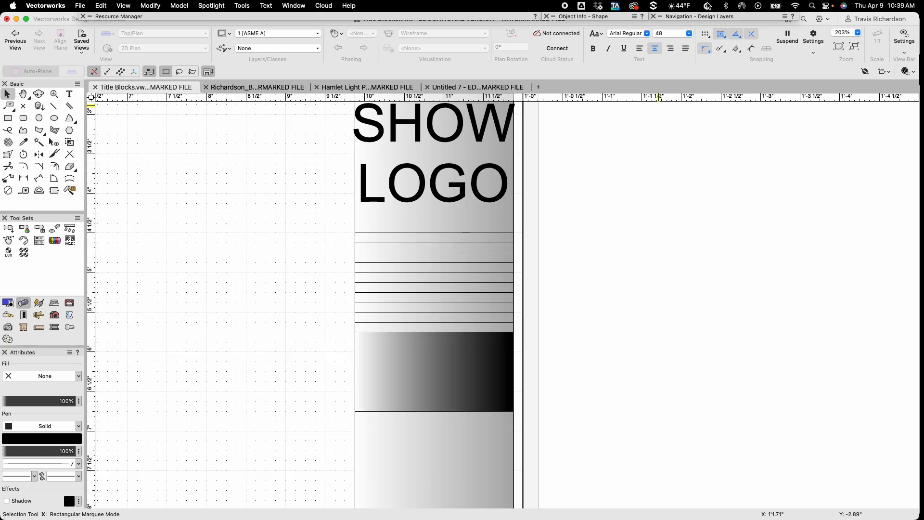
click(687, 34)
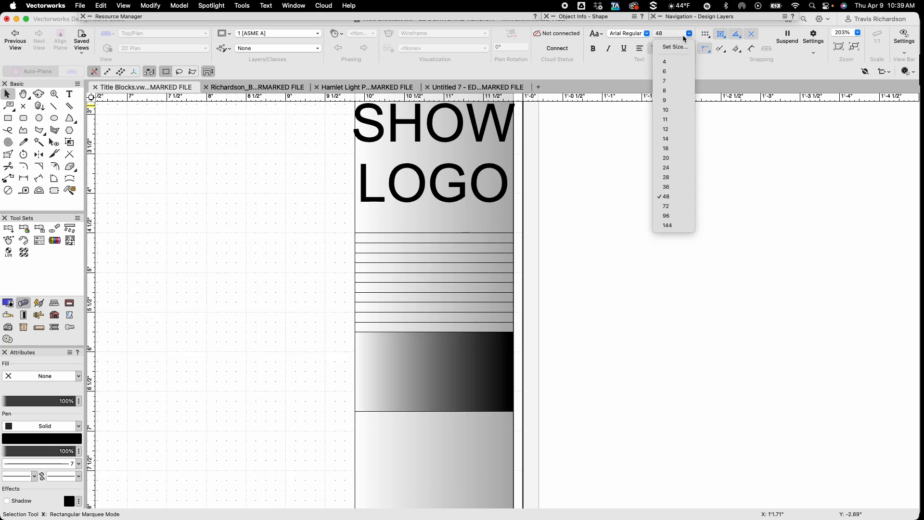
click(667, 91)
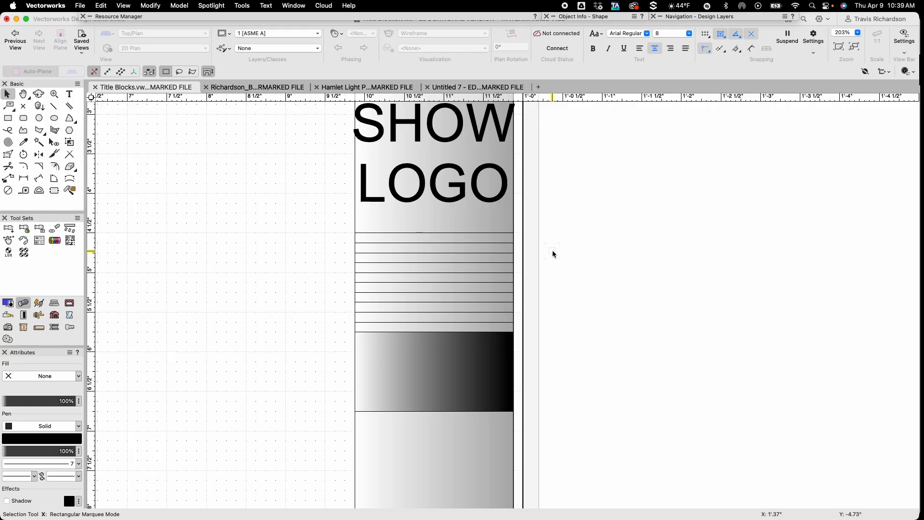
click(640, 50)
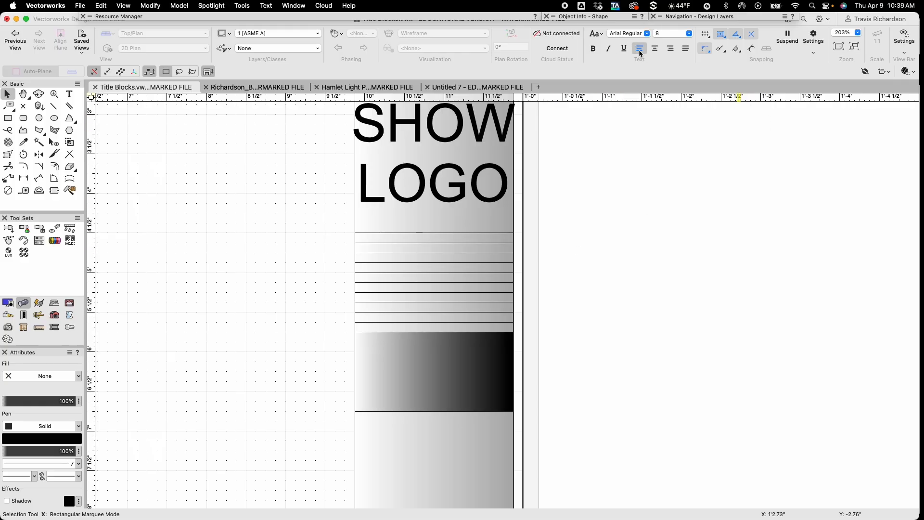
Create the labels "DIRECTOR" and "CHOREO" as separate text objects, one under the other, beside the strip's lower rows
key(1)
click(556, 239)
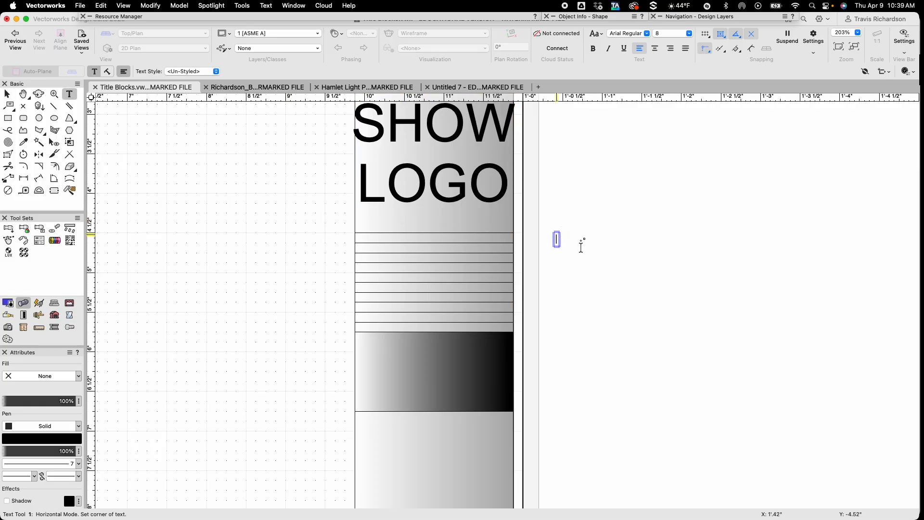
key(Caps_Lock)
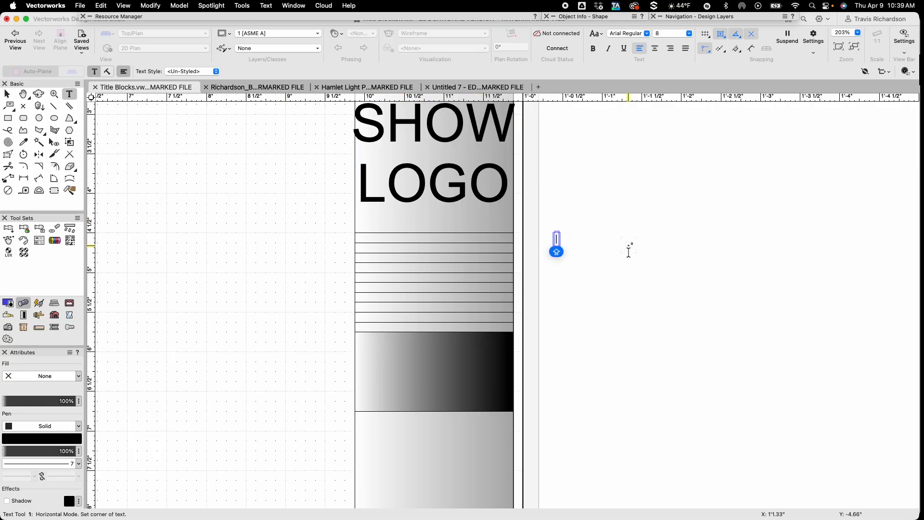
text(DIRECTOR)
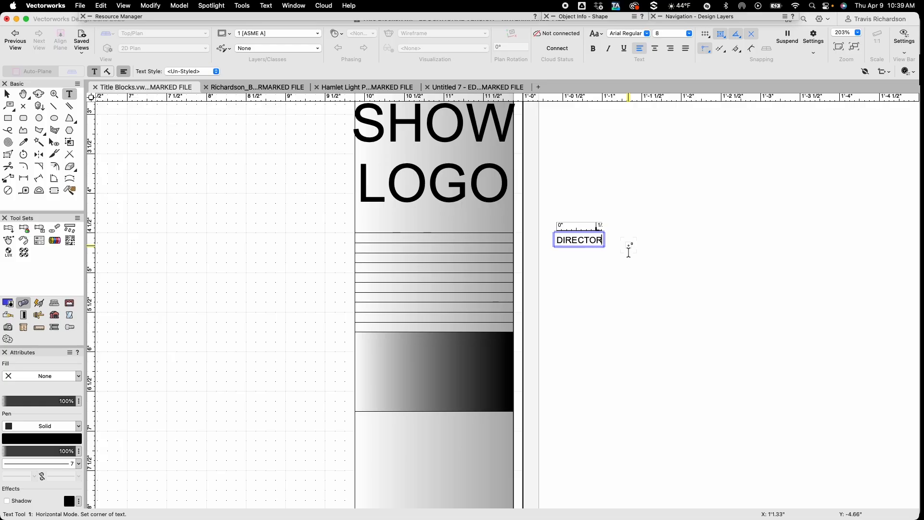
key(Escape)
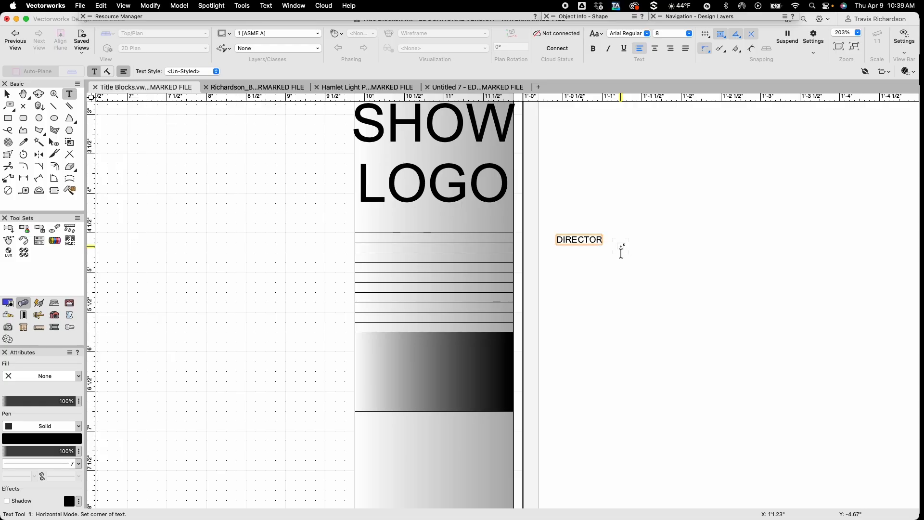
click(566, 253)
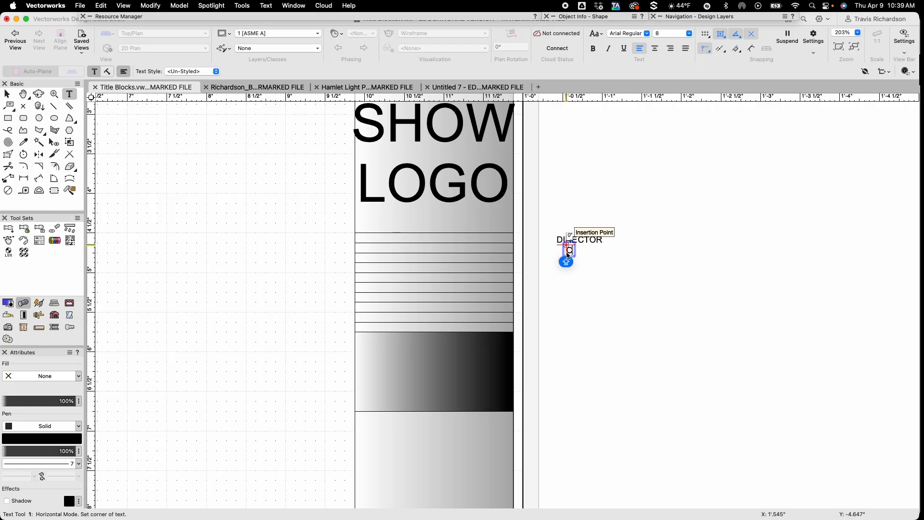
text(CHOREO)
key(Escape)
Add separate labels "SCENERY" and "COSTUMES" in a column below "CHOREO", leaving a gap above "SCENERY"
click(566, 268)
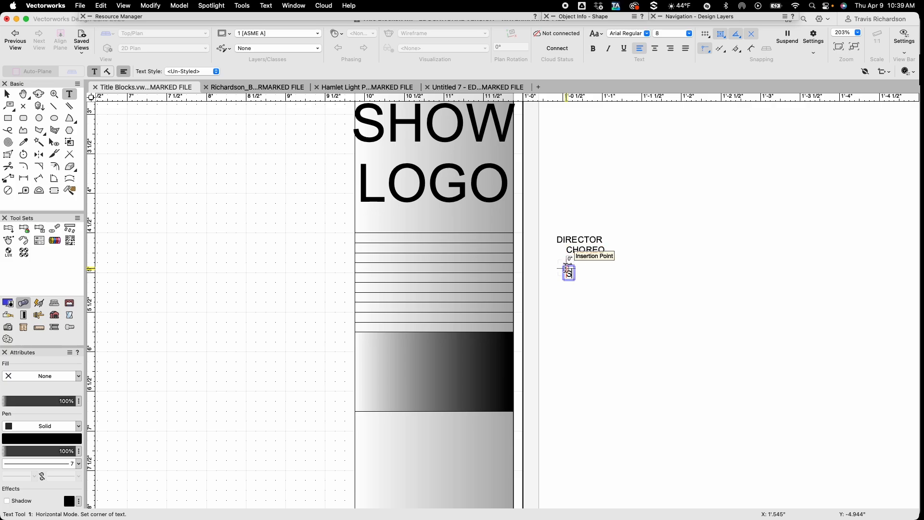
text(SCENERY`)
key(BackSpace)
key(Escape)
click(573, 283)
text(COSTUE)
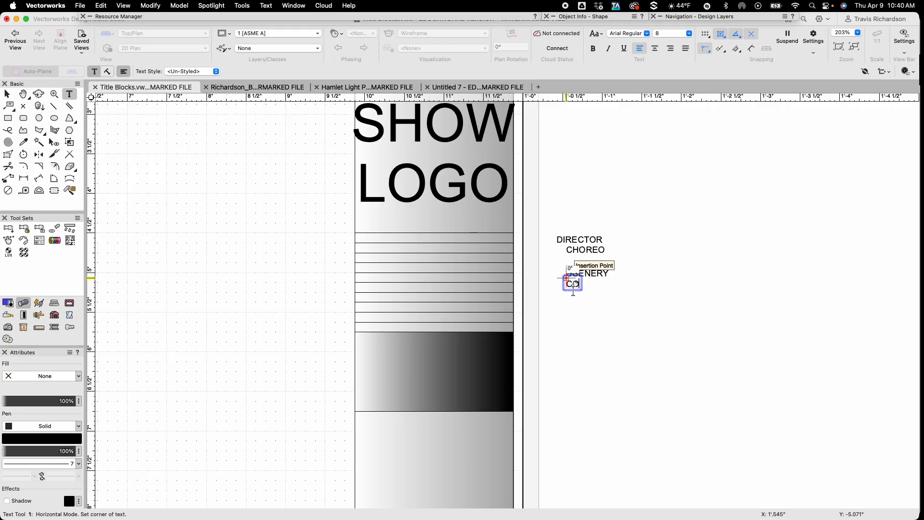
key(BackSpace)
text(MES)
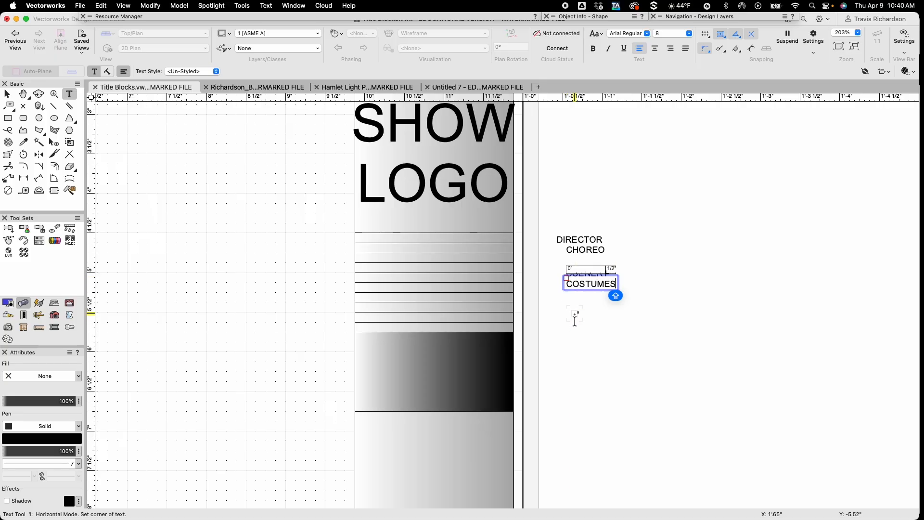
key(Escape)
Add separate labels "LIGHTING" and "TD" directly below "COSTUMES"
click(567, 289)
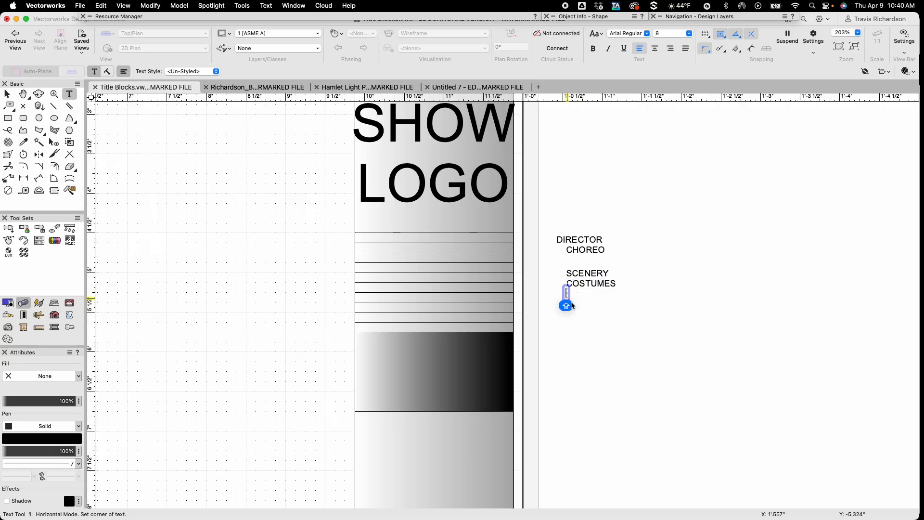
text(LIGHTING)
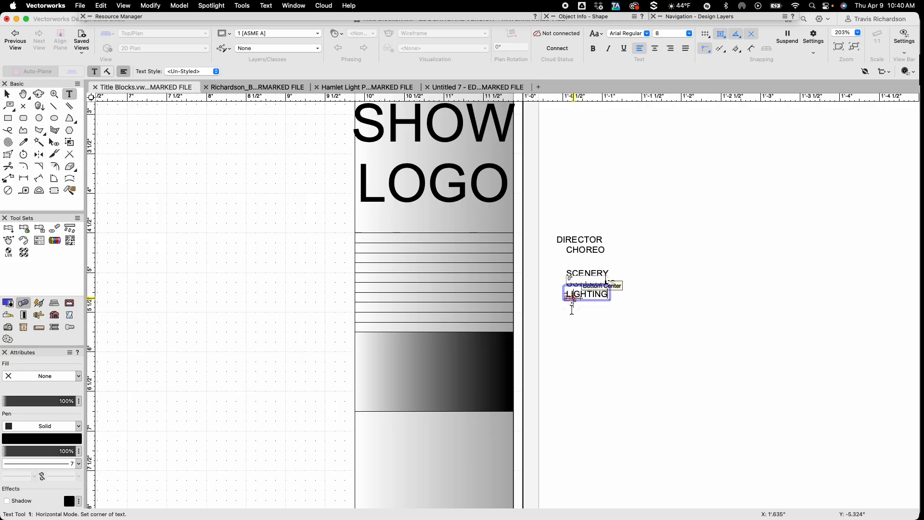
key(Escape)
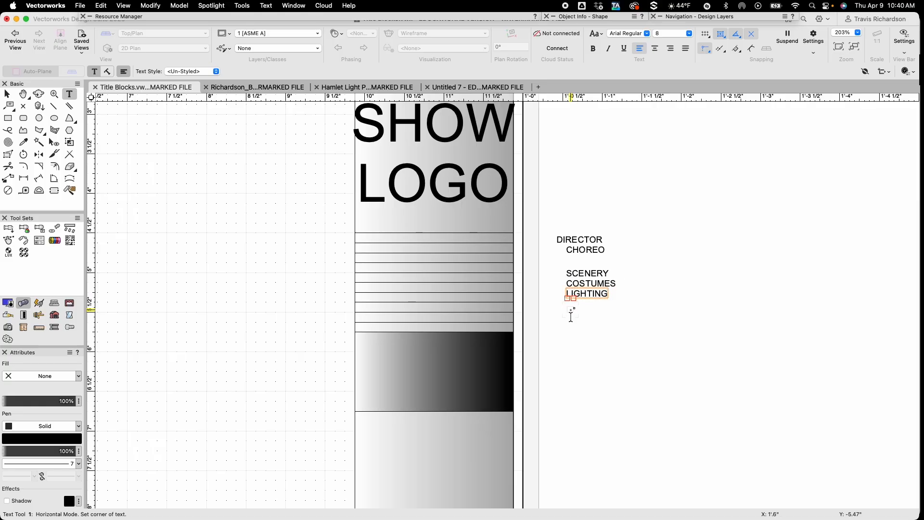
click(567, 299)
text(TD)
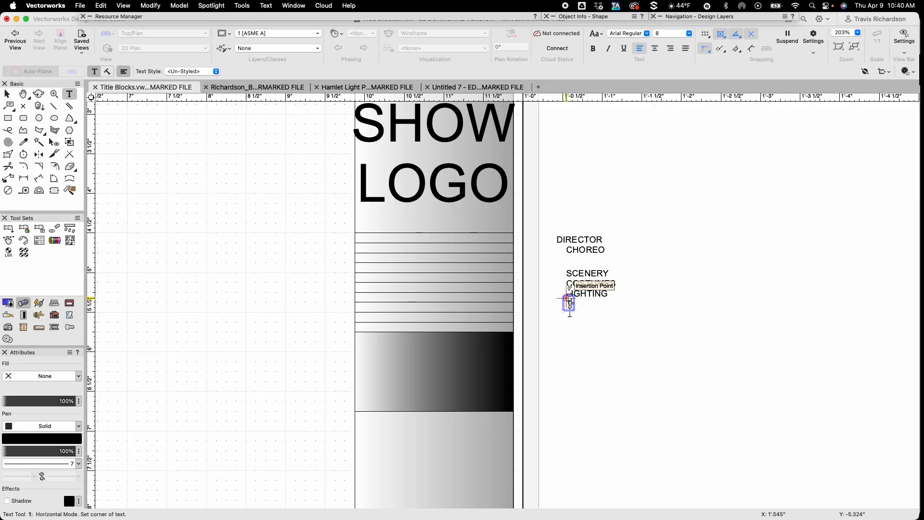
Complete the TD/PE text label below LIGHTING and add a PM label directly beneath it
text(/)
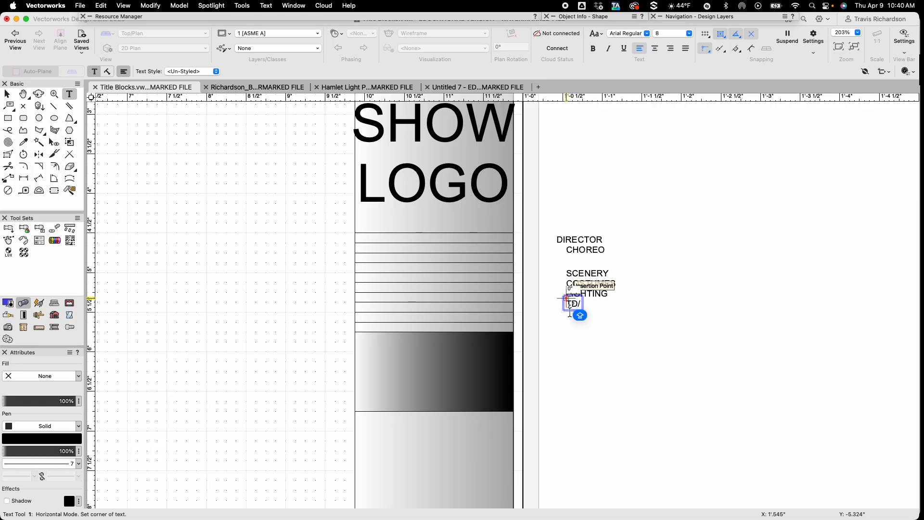
text(PE)
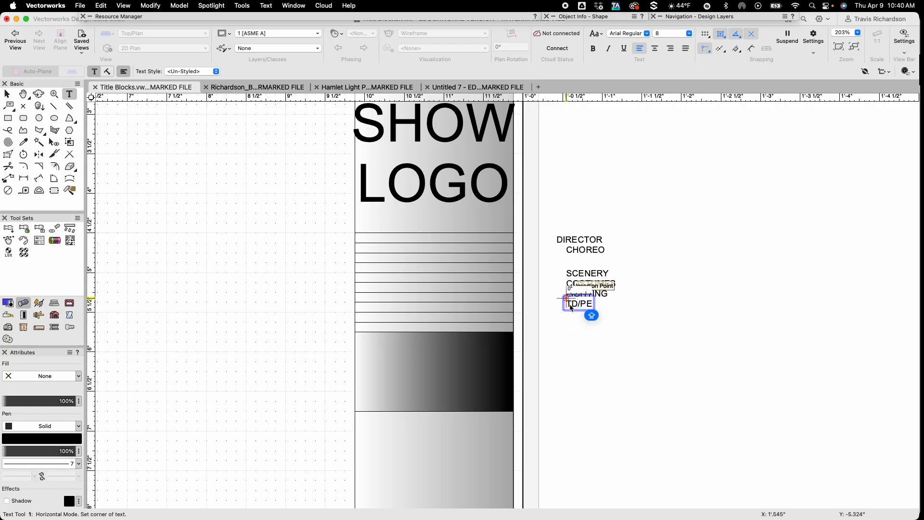
key(Escape)
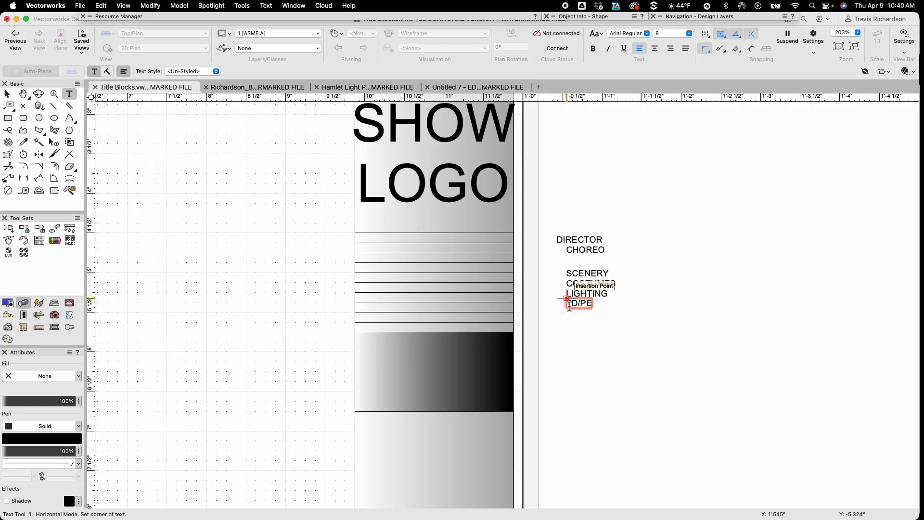
click(567, 309)
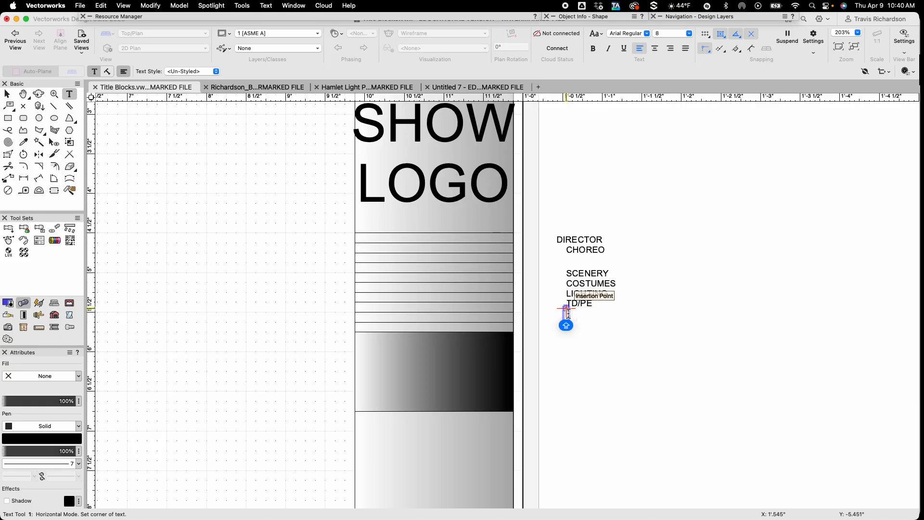
text(PM)
key(Escape)
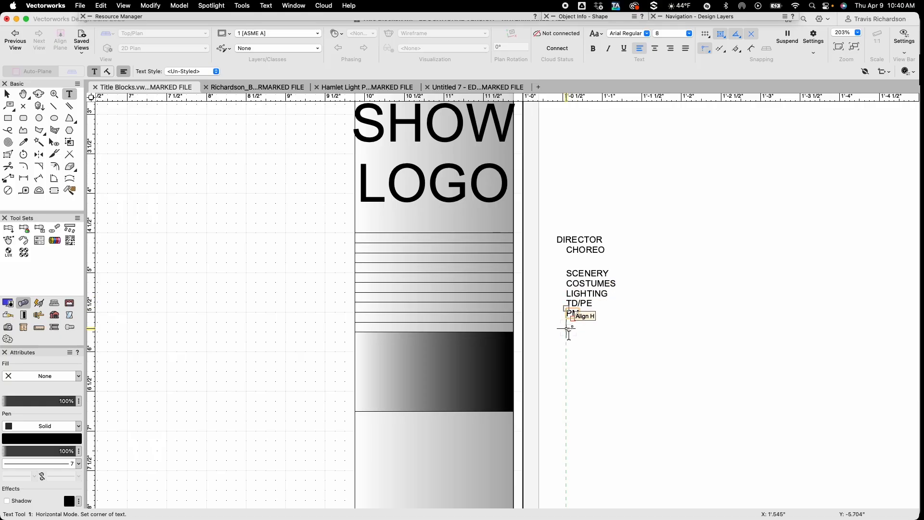
Add separate text labels SCALE, DRAFTED BY and DATE in a left-aligned column below PM, leaving a gap above SCALE
click(567, 328)
text(SCALE)
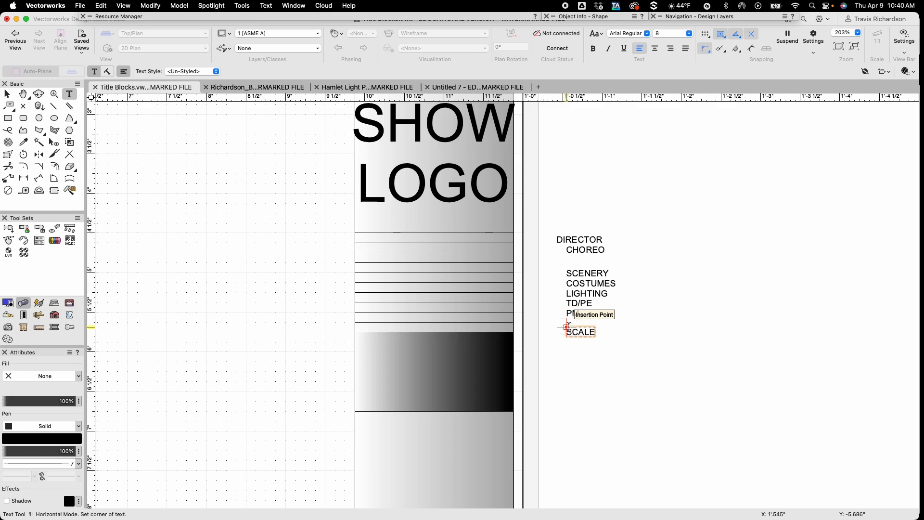
key(Escape)
click(566, 337)
text(DRAFTED BY)
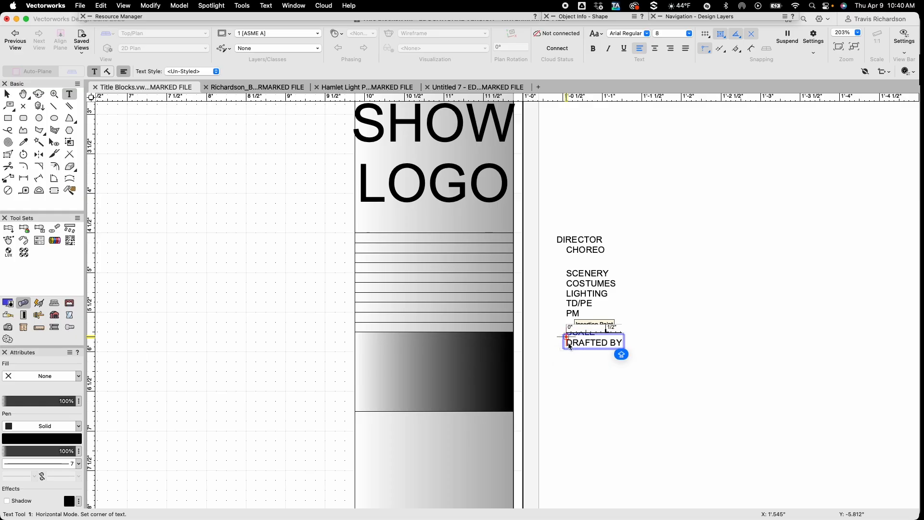
key(Escape)
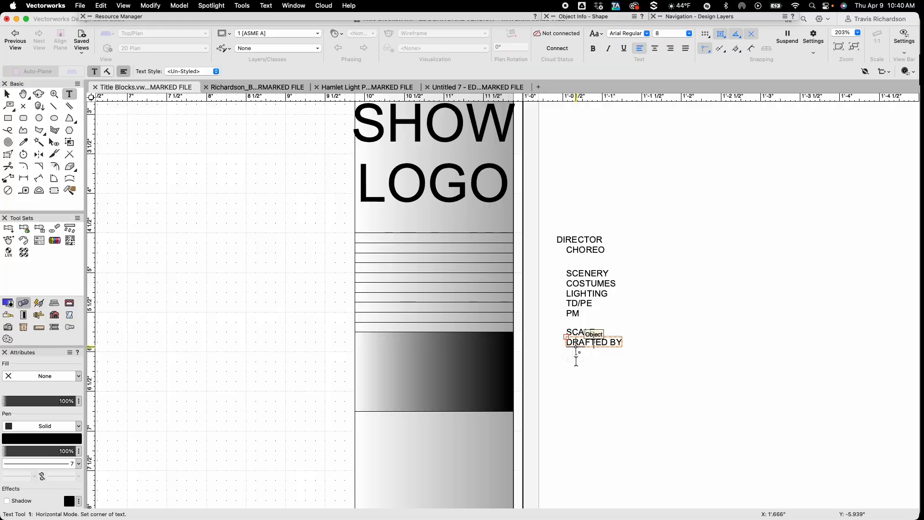
click(566, 347)
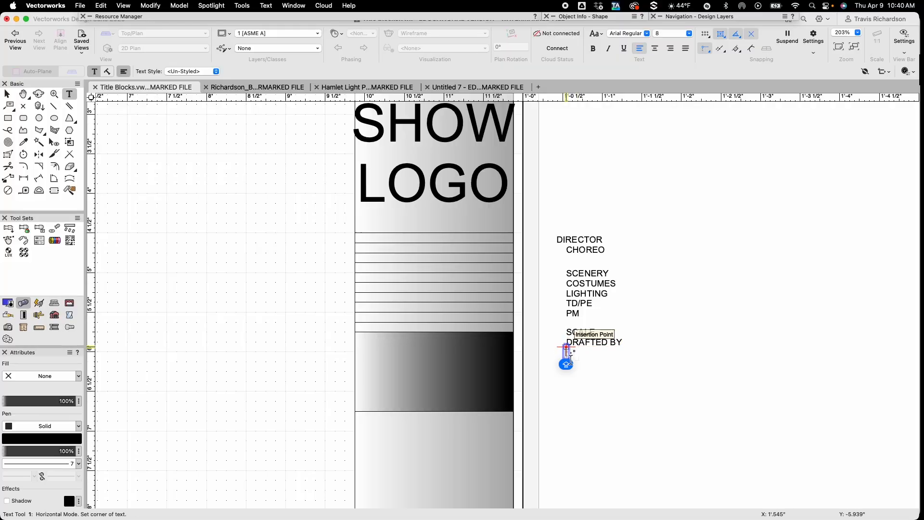
text(DATE)
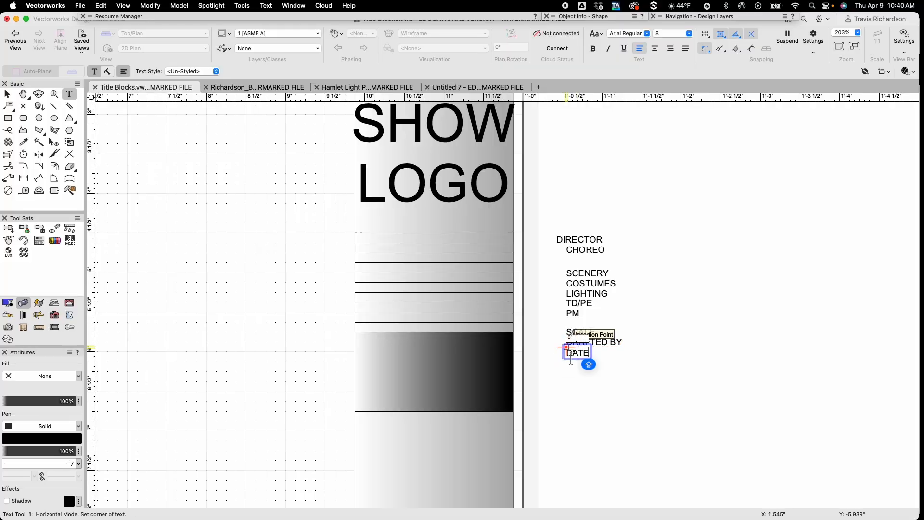
key(Escape)
key(x)
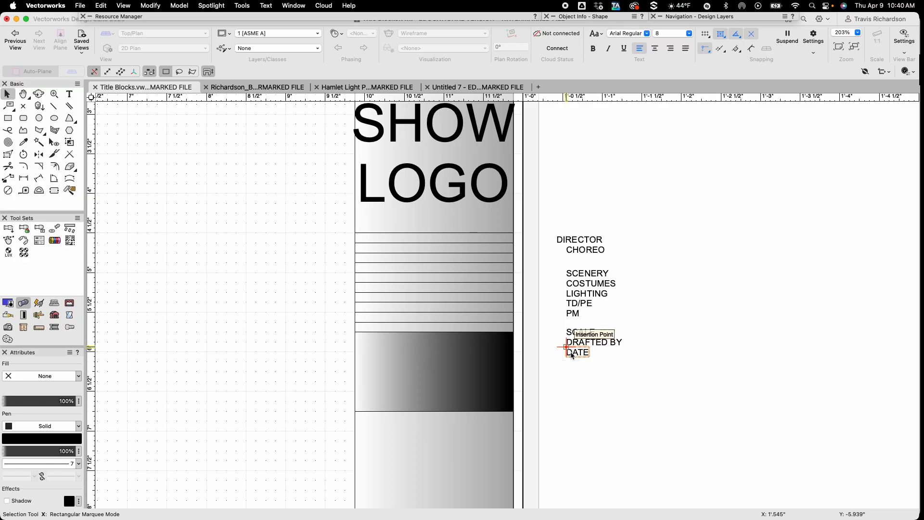
click(685, 232)
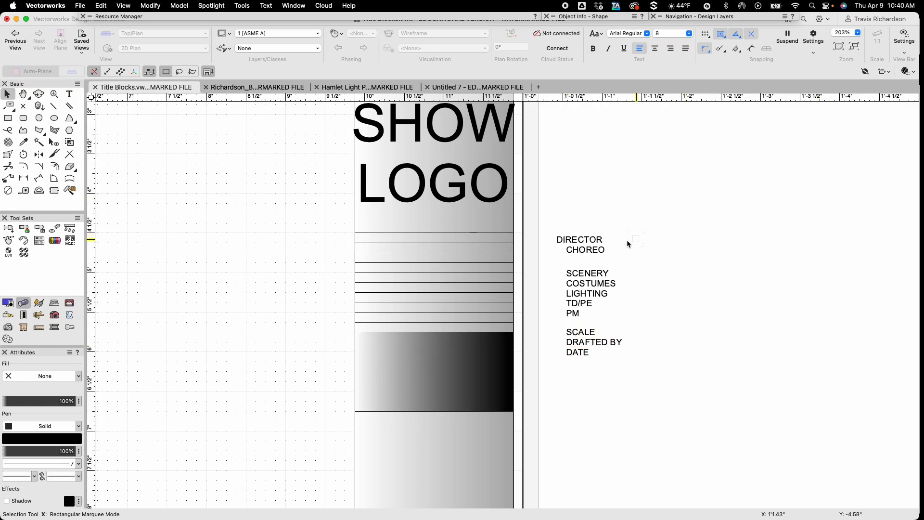
Move the DIRECTOR and CHOREO labels to the left edge of the first two title block rows
scroll(548, 243, up, 1)
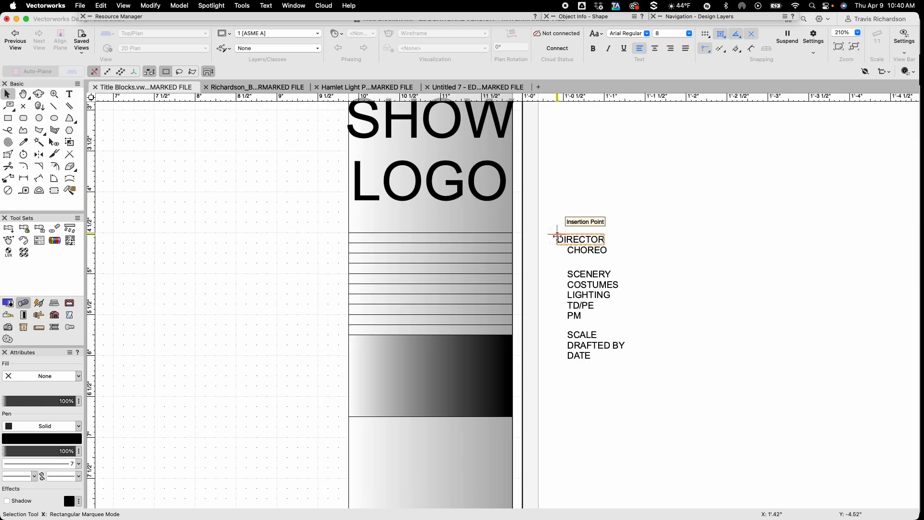
scroll(557, 236, up, 5)
drag(557, 235, 412, 231)
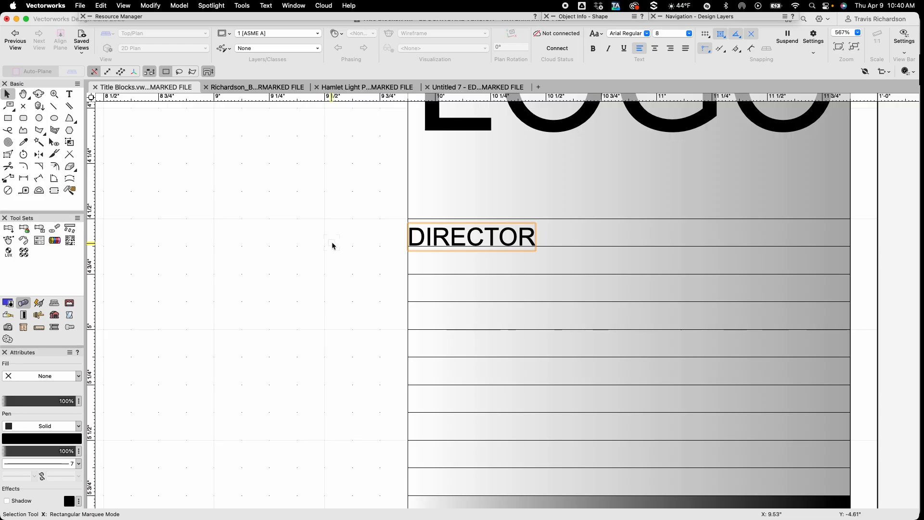
scroll(332, 245, down, 3)
drag(670, 254, 372, 250)
scroll(373, 251, up, 3)
scroll(372, 250, down, 2)
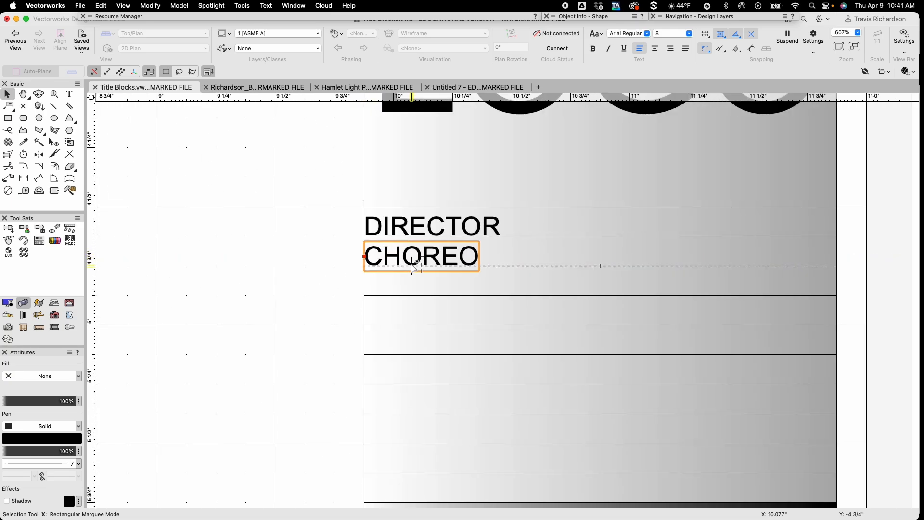
Move the SCENERY, COSTUMES and LIGHTING labels to the left edge of the three rows below CHOREO
scroll(413, 266, down, 2)
scroll(413, 266, down, 3)
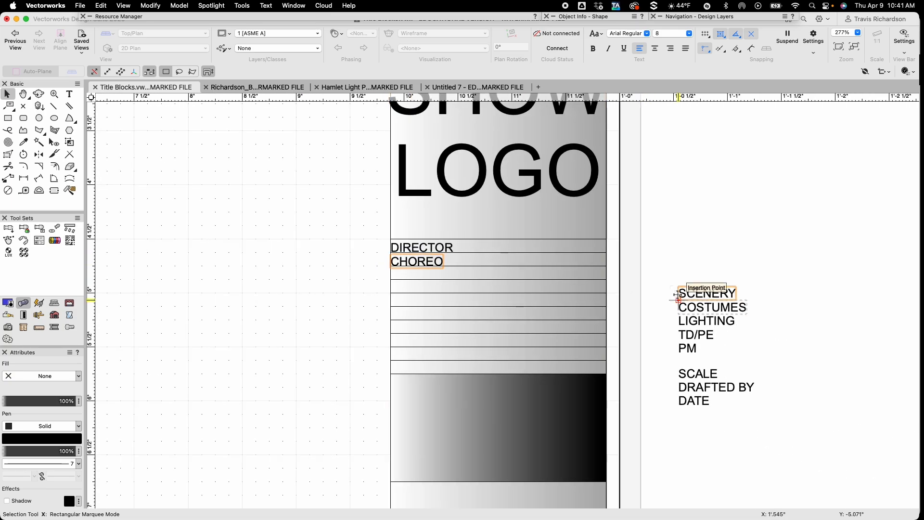
click(679, 294)
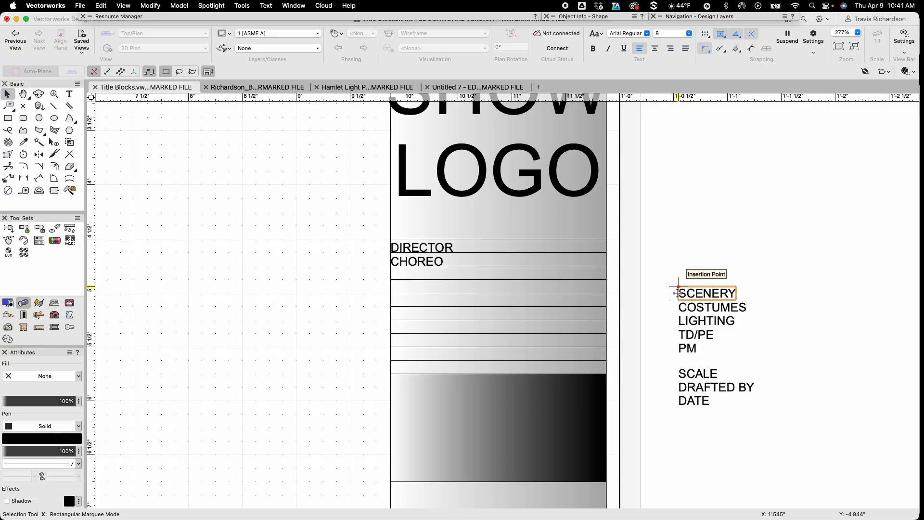
scroll(679, 294, up, 3)
drag(679, 292, 142, 256)
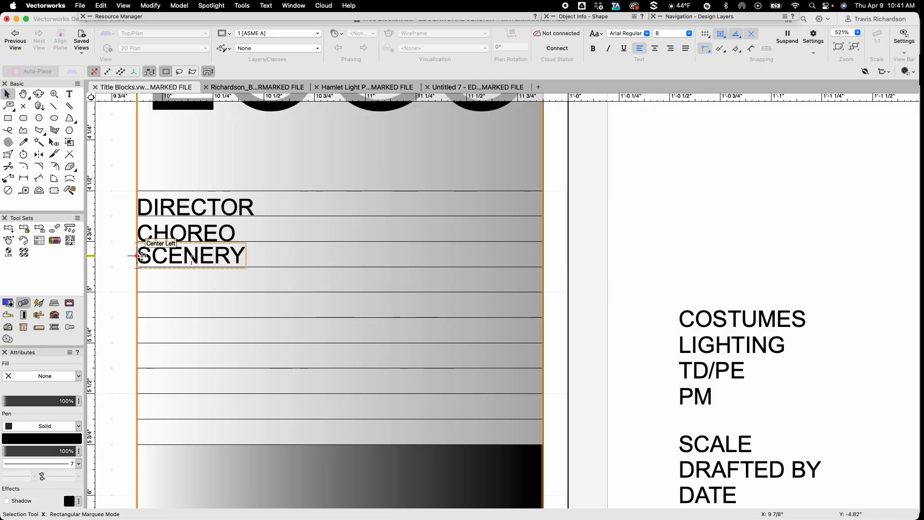
drag(679, 325, 143, 280)
drag(676, 345, 146, 316)
drag(143, 307, 142, 307)
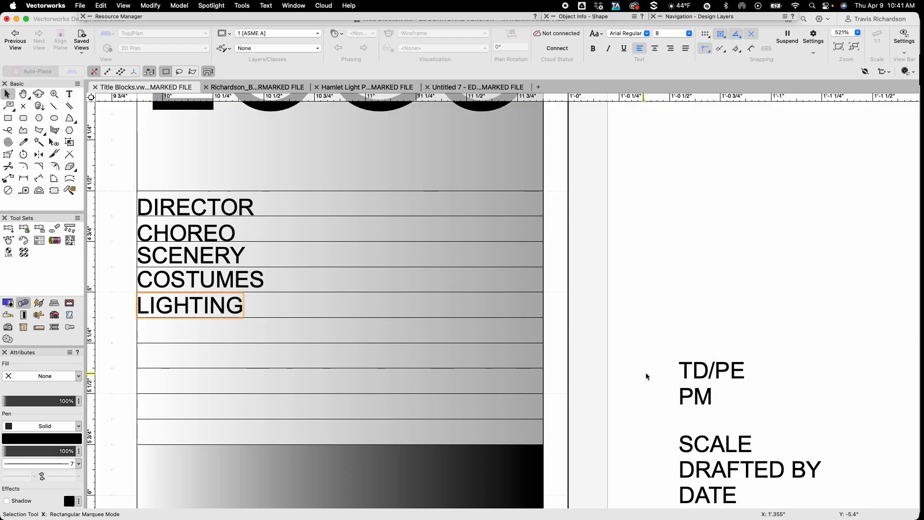
Move the TD/PE, PM, SCALE, DRAFTED BY and DATE labels to the left edge of the remaining five rows
drag(679, 371, 142, 330)
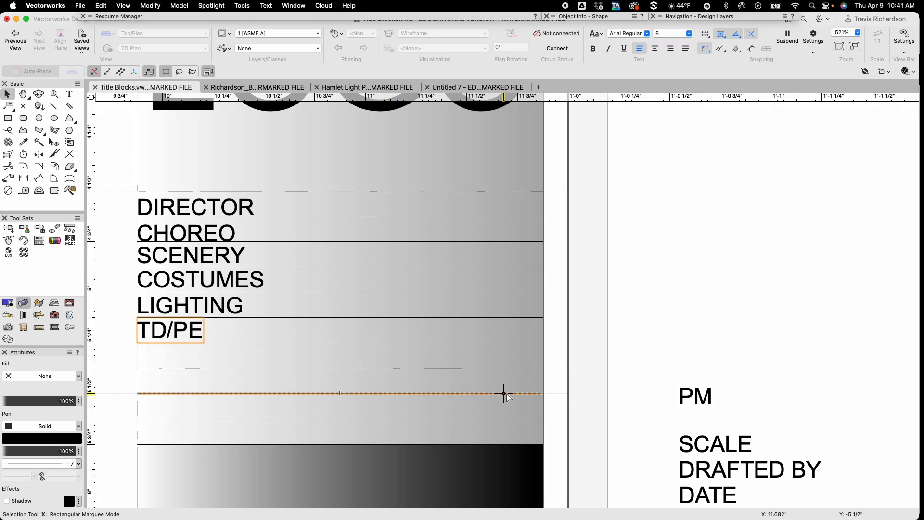
drag(679, 396, 142, 357)
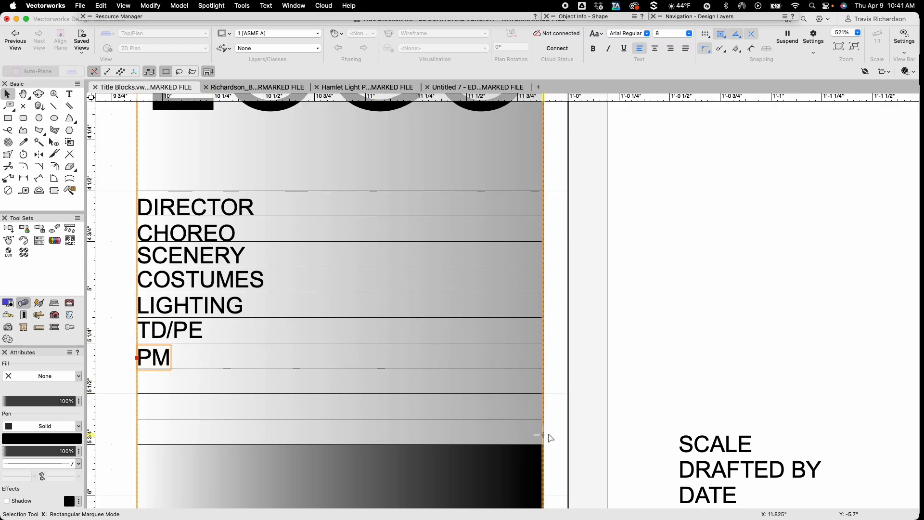
drag(656, 443, 137, 381)
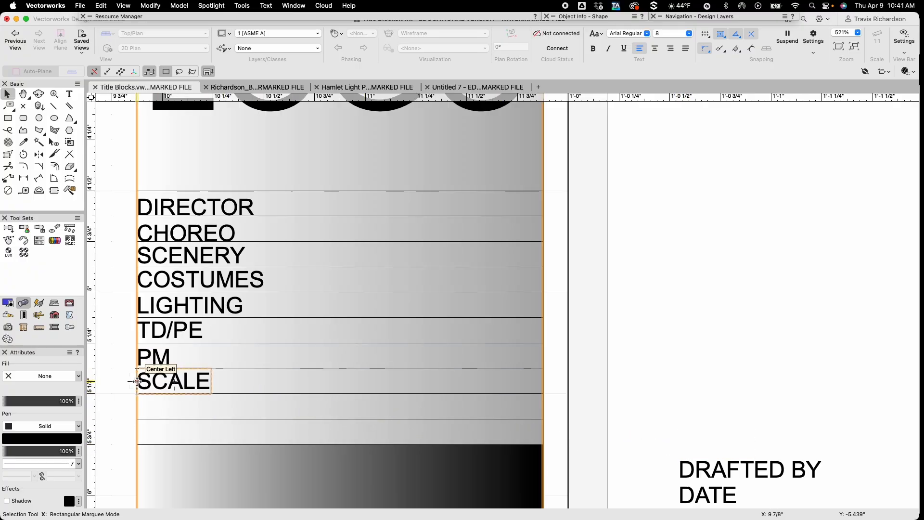
drag(678, 470, 138, 405)
drag(678, 495, 138, 430)
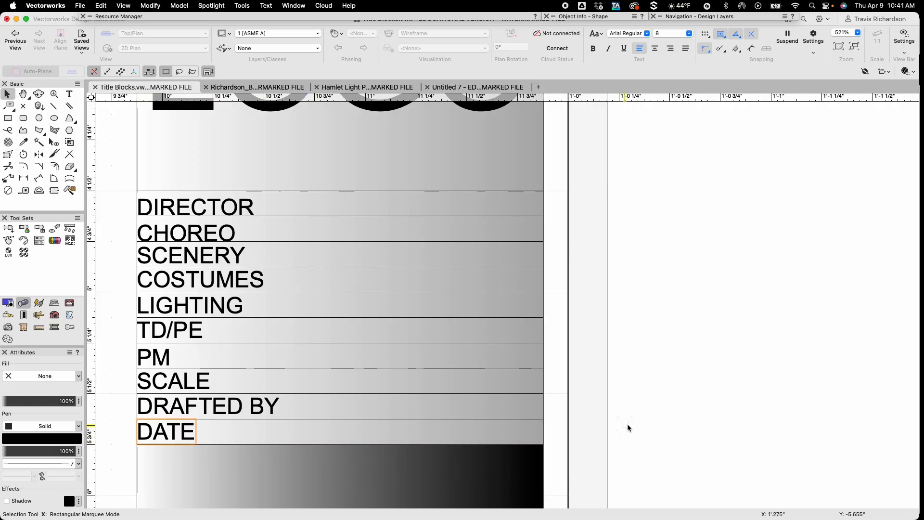
Duplicate all ten row labels in place and set the copies to right text alignment
scroll(637, 423, down, 3)
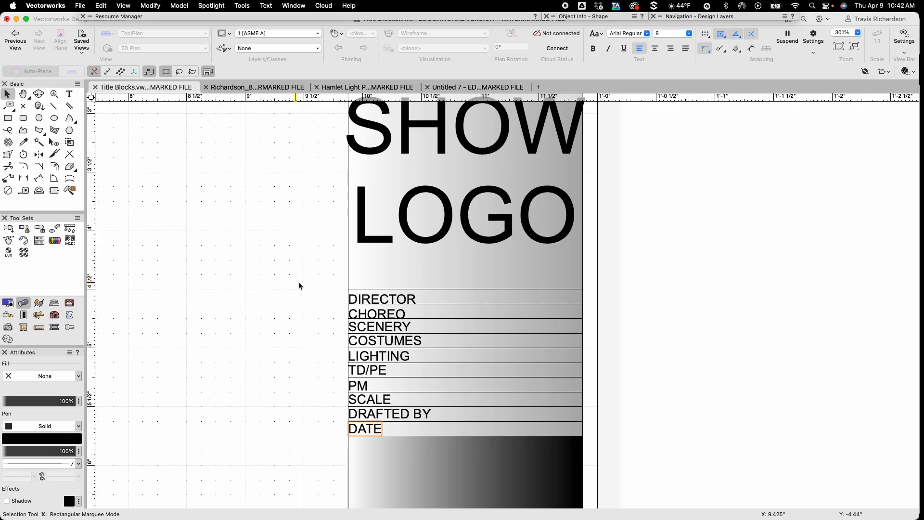
drag(320, 283, 435, 409)
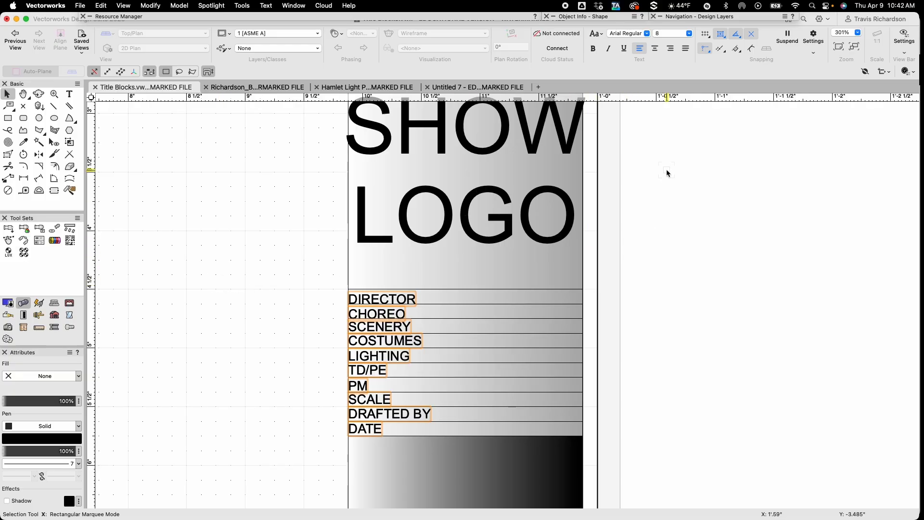
click(669, 48)
click(662, 259)
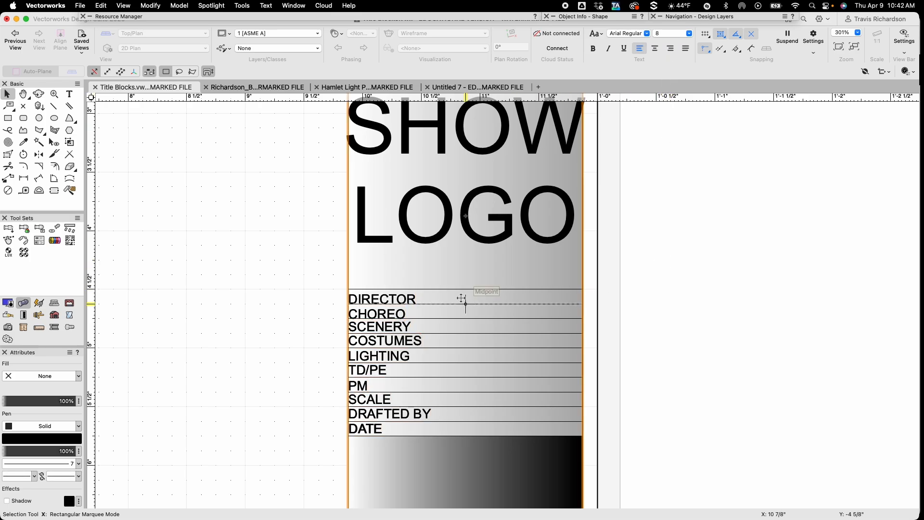
Move the duplicate DIRECTOR, CHOREO and SCENERY labels to the right side of their rows
drag(416, 293, 575, 301)
drag(410, 318, 578, 314)
drag(414, 327, 579, 328)
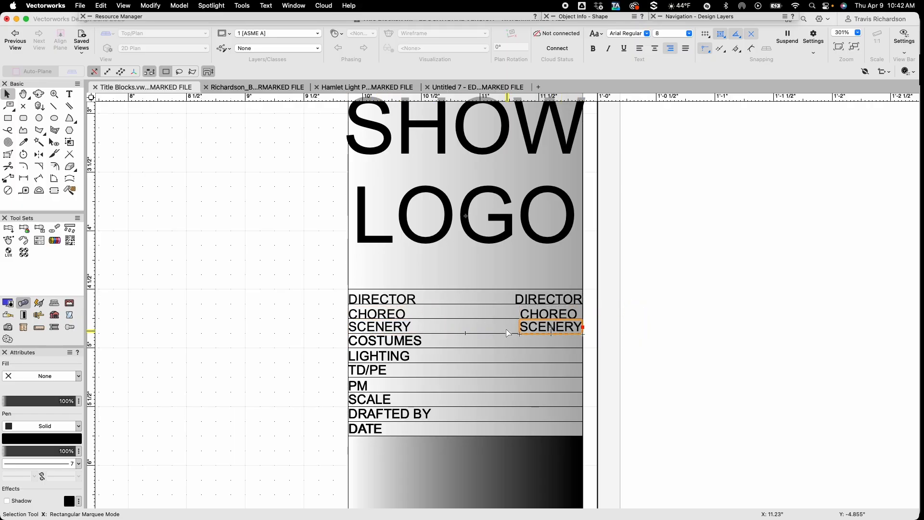
Move the duplicate COSTUMES, LIGHTING, TD/PE and PM labels to the right edge of their rows
scroll(422, 338, up, 4)
drag(423, 340, 853, 336)
drag(391, 381, 847, 386)
drag(328, 418, 849, 423)
drag(277, 461, 796, 305)
Move the duplicate SCALE, DRAFTED BY and DATE labels to the right edge of their rows
key(h)
key(x)
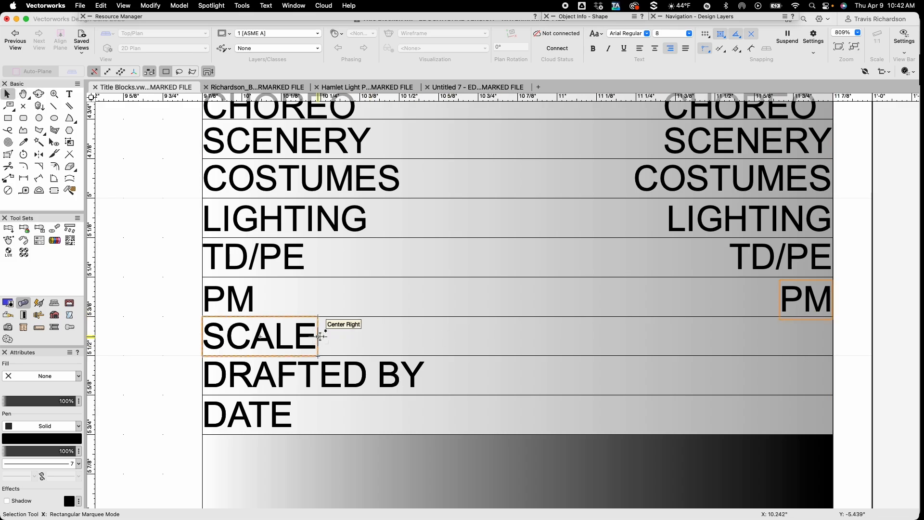
drag(319, 337, 832, 336)
drag(424, 375, 832, 374)
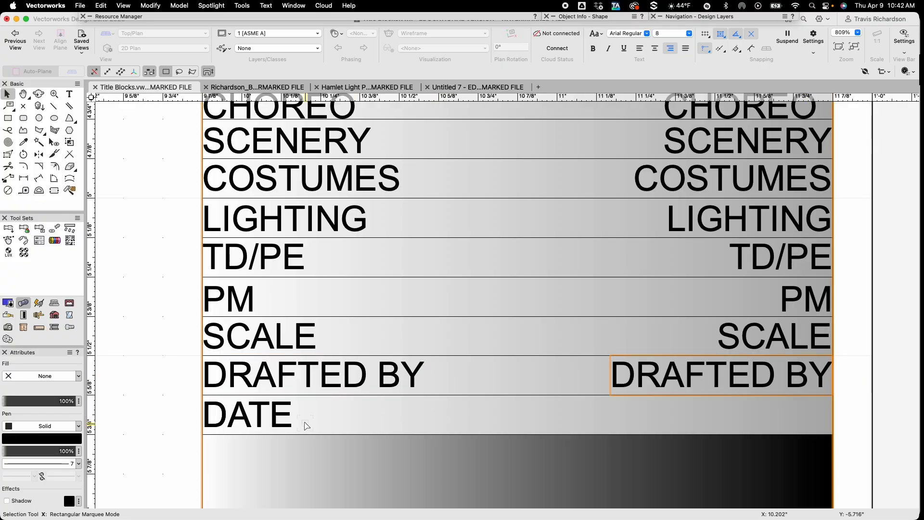
drag(294, 414, 828, 414)
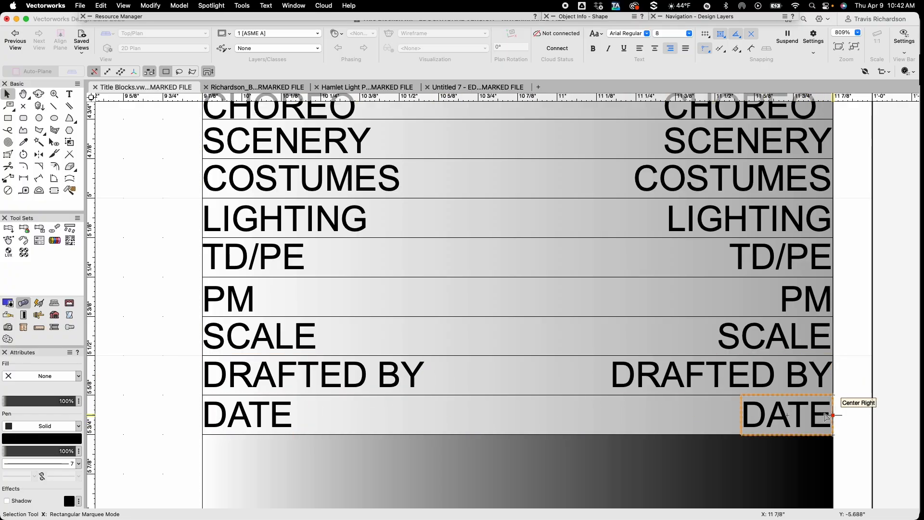
Create the text DRAWING TITLE in Arial Regular at size 18 on the blank area beside the title block
scroll(818, 415, down, 2)
scroll(813, 414, down, 5)
middle_drag(900, 381, 689, 385)
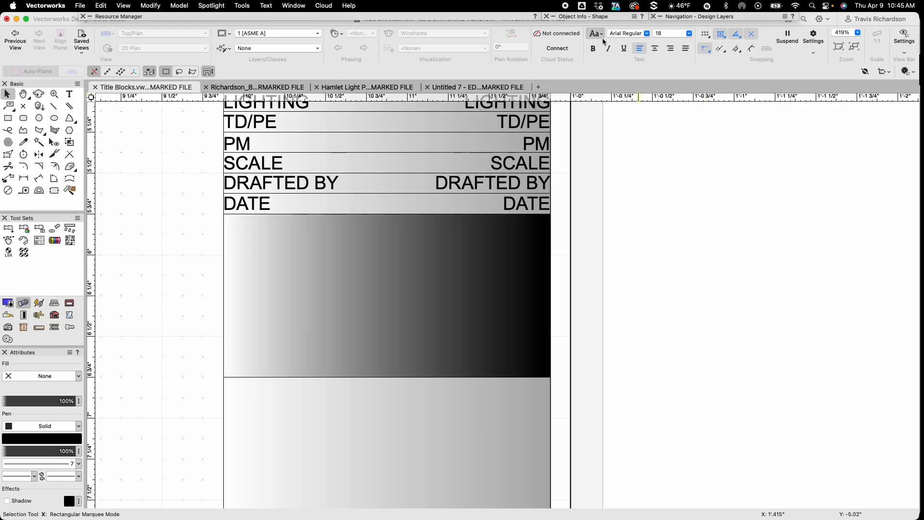
click(674, 34)
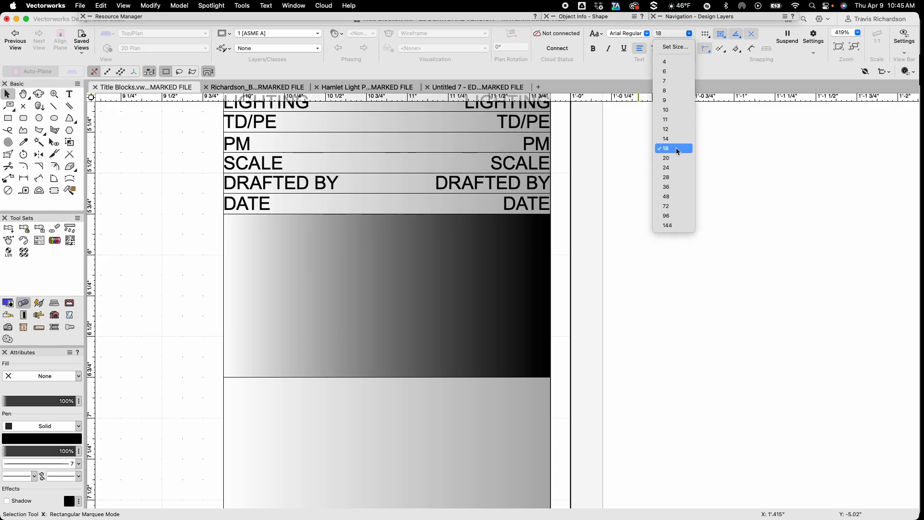
click(677, 152)
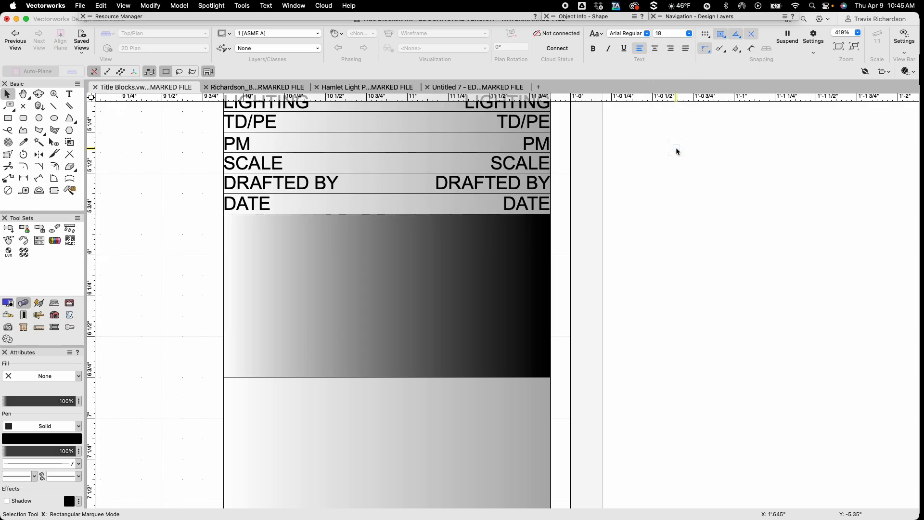
key(1)
click(621, 267)
text(D)
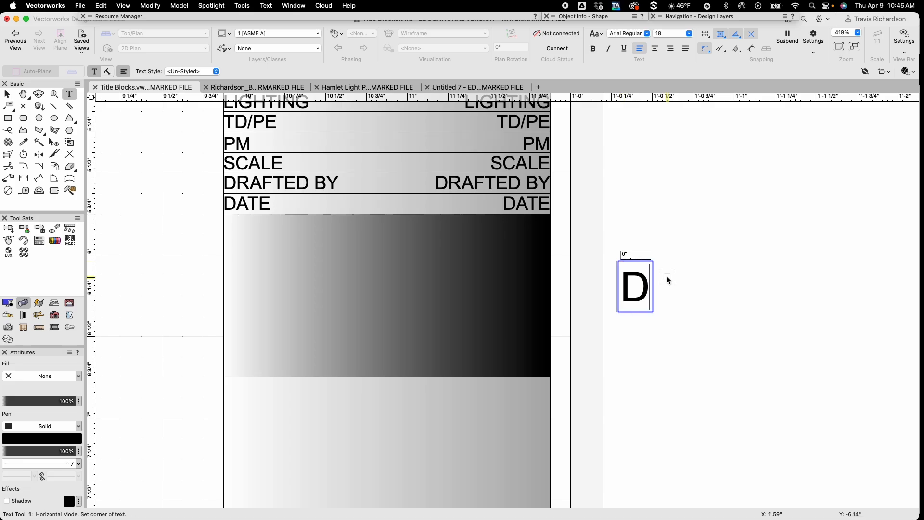
text(RAWING TITLE)
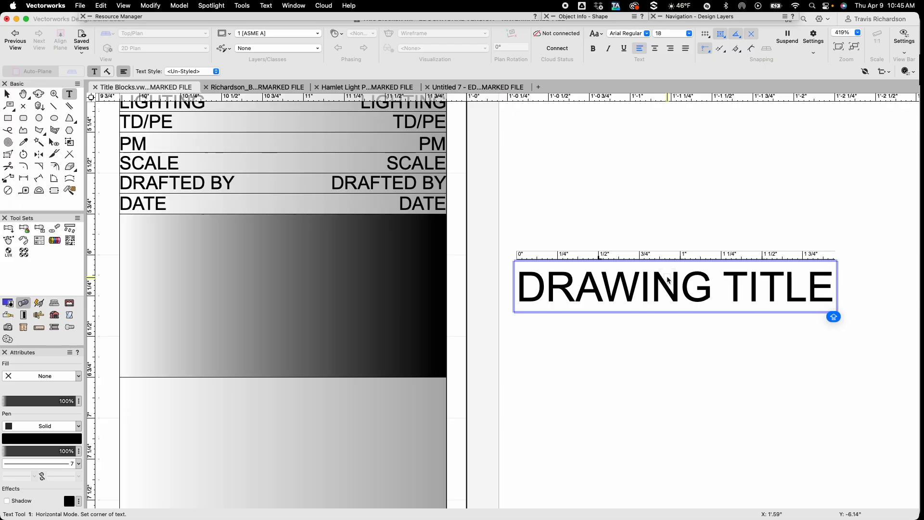
key(Escape)
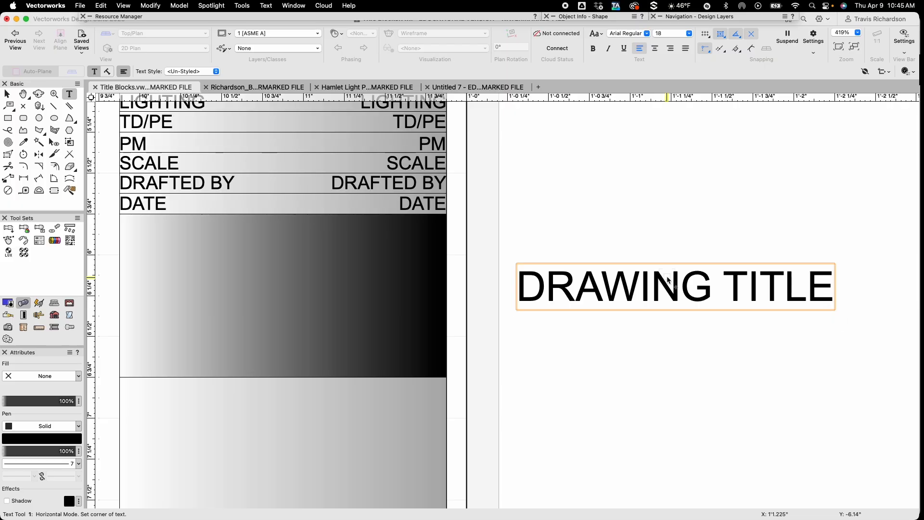
Move the DRAWING TITLE text into the middle of the dark gradient box below the DATE row
key(x)
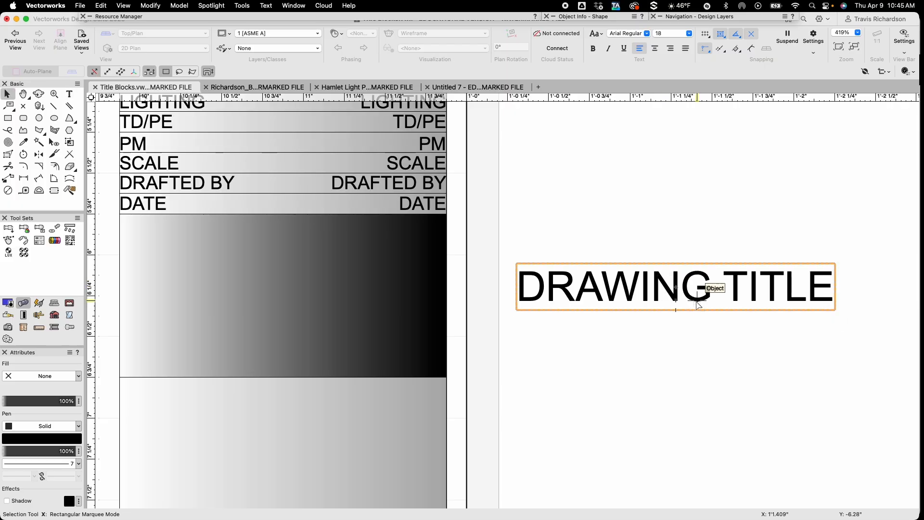
drag(676, 285, 277, 298)
key(h)
drag(557, 326, 663, 308)
click(683, 313)
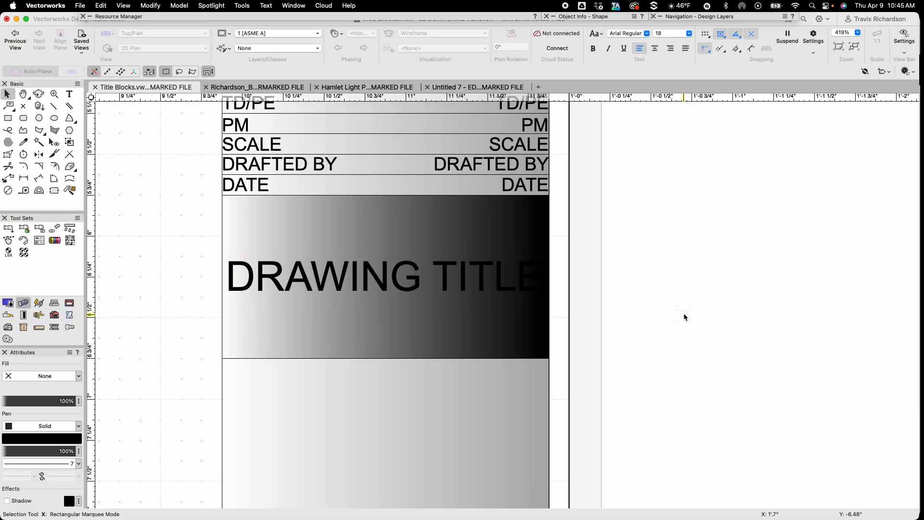
Change the gradient fill of the box behind DRAWING TITLE to Metal Steel GR
click(524, 227)
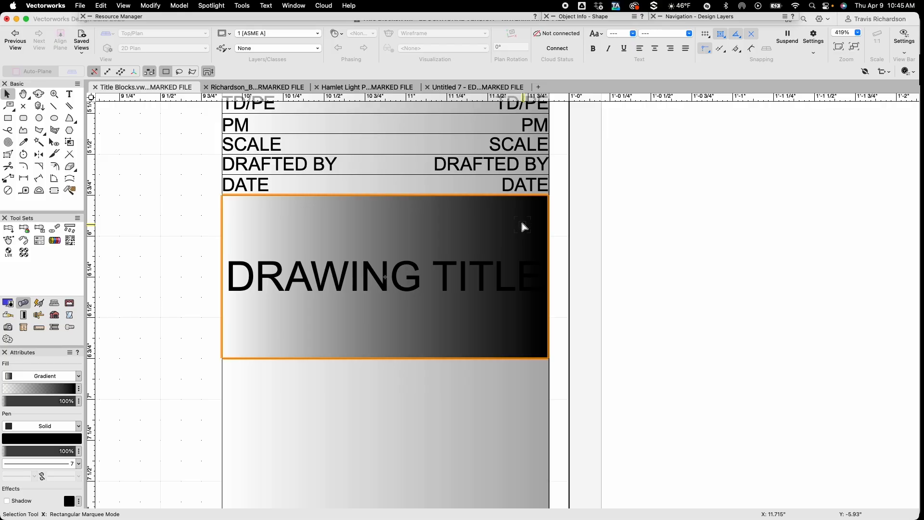
click(41, 390)
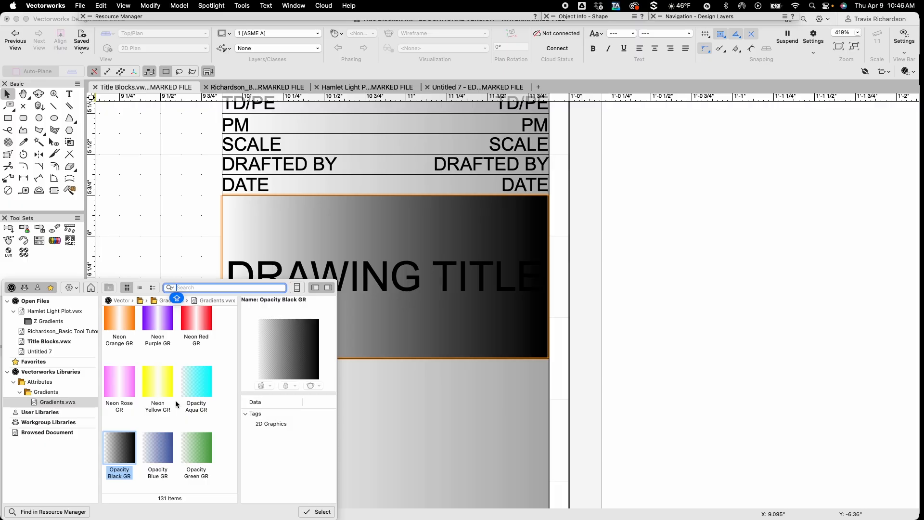
scroll(172, 401, up, 5)
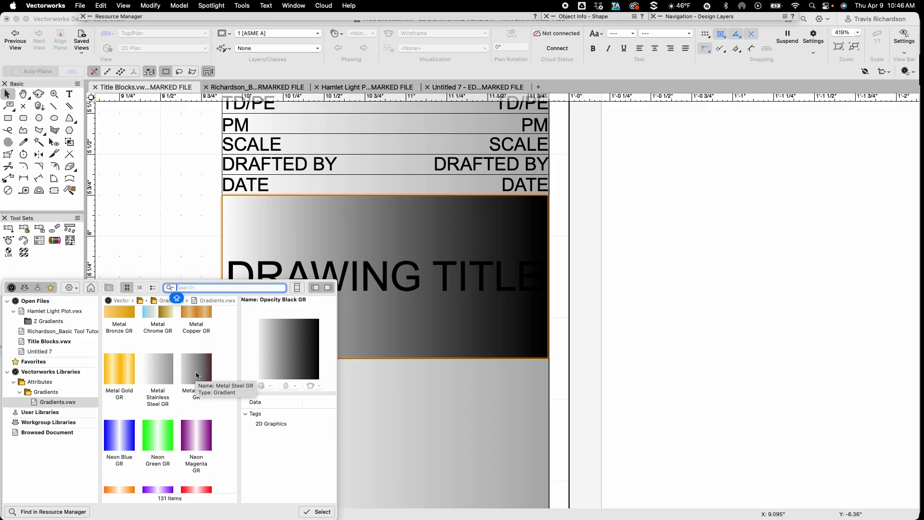
double_click(195, 371)
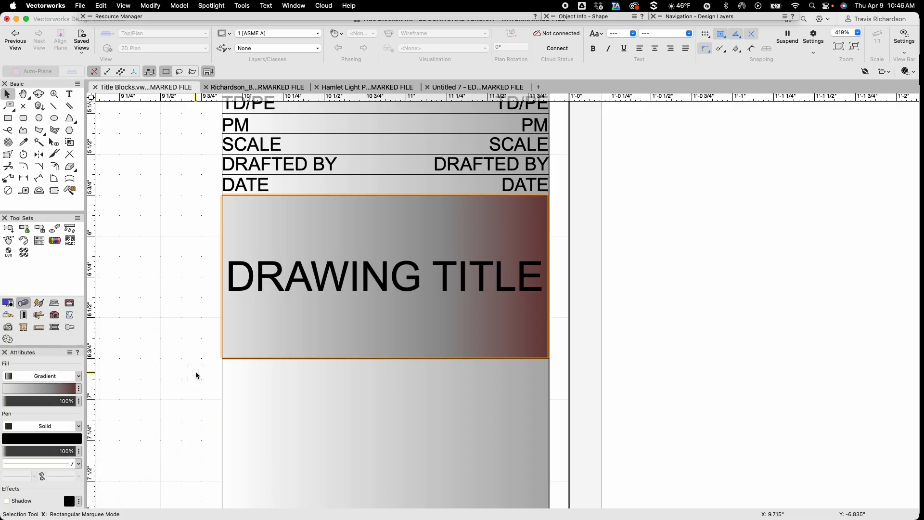
click(47, 392)
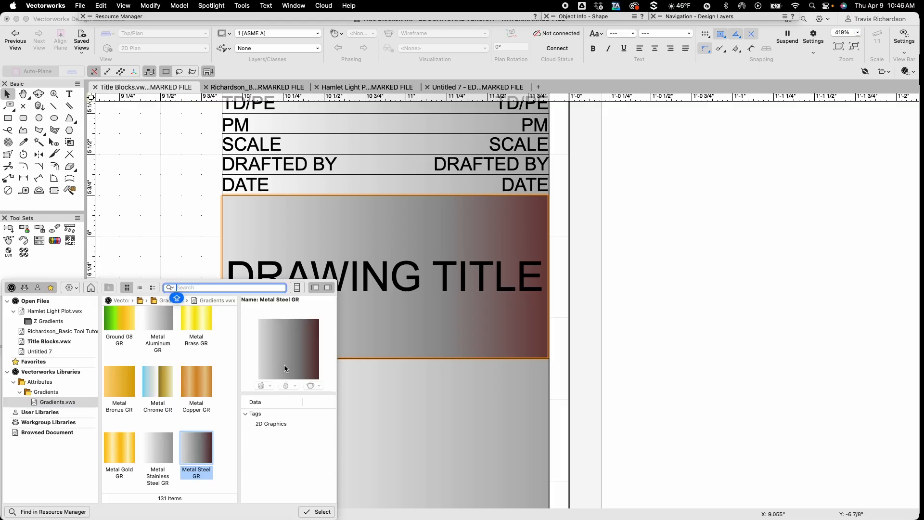
click(697, 342)
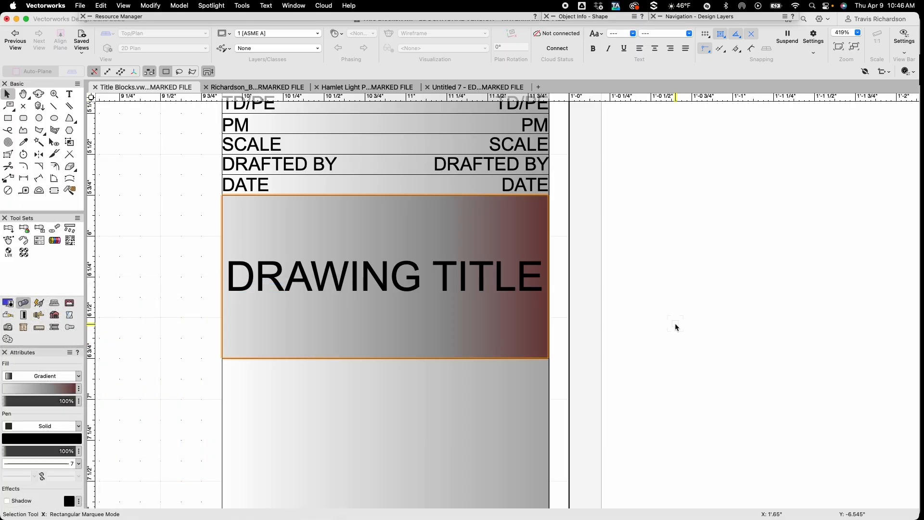
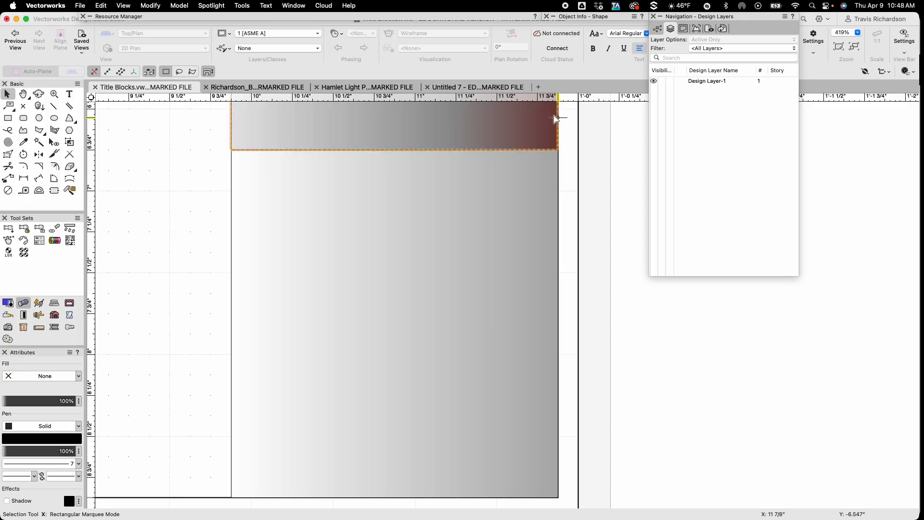
Create the text PLATE at size 14 and place it centred near the top of the lowest title block box
click(678, 139)
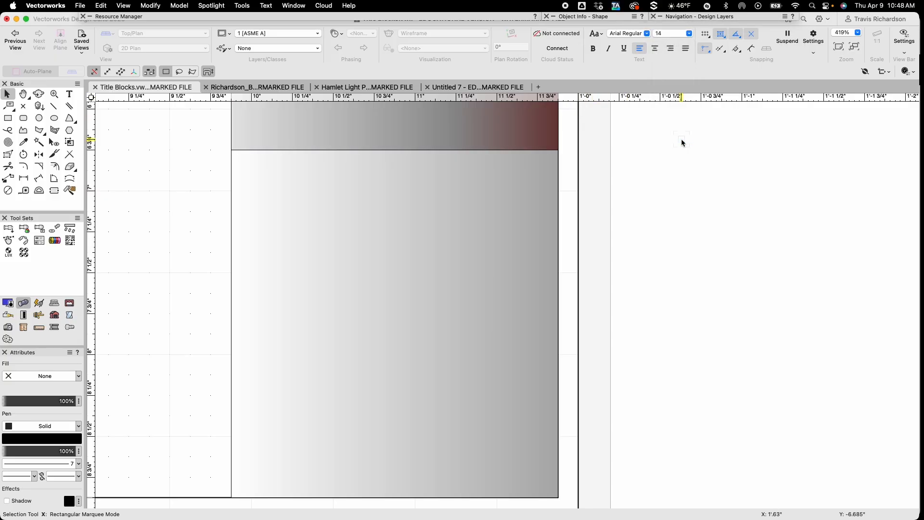
key(1)
click(634, 226)
key(Caps_Lock)
text(PLATE)
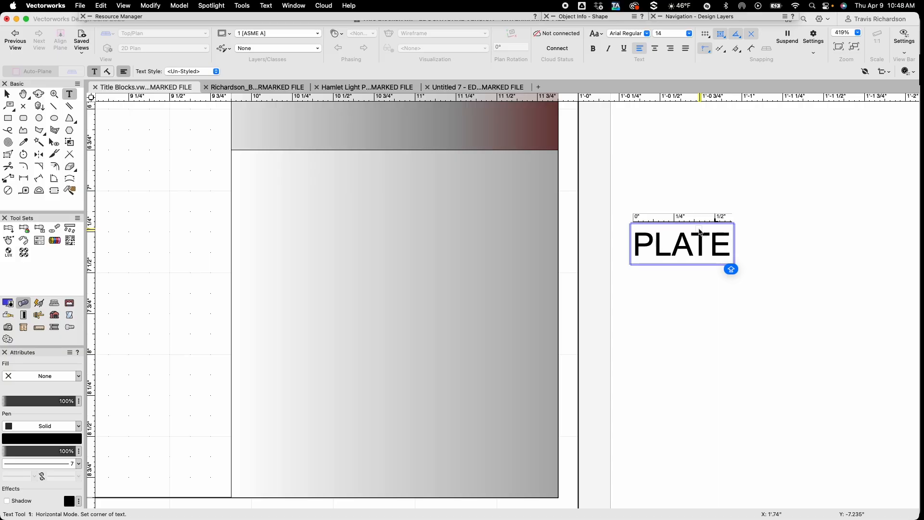
key(Escape)
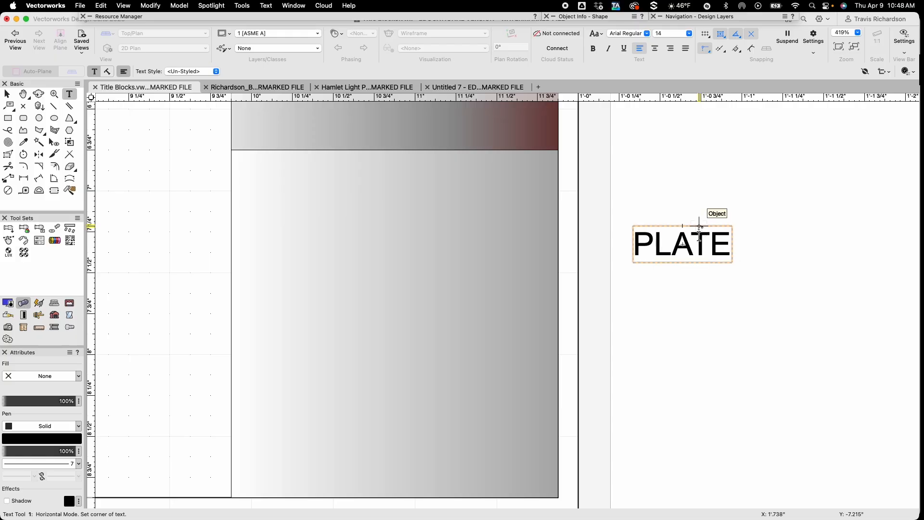
key(x)
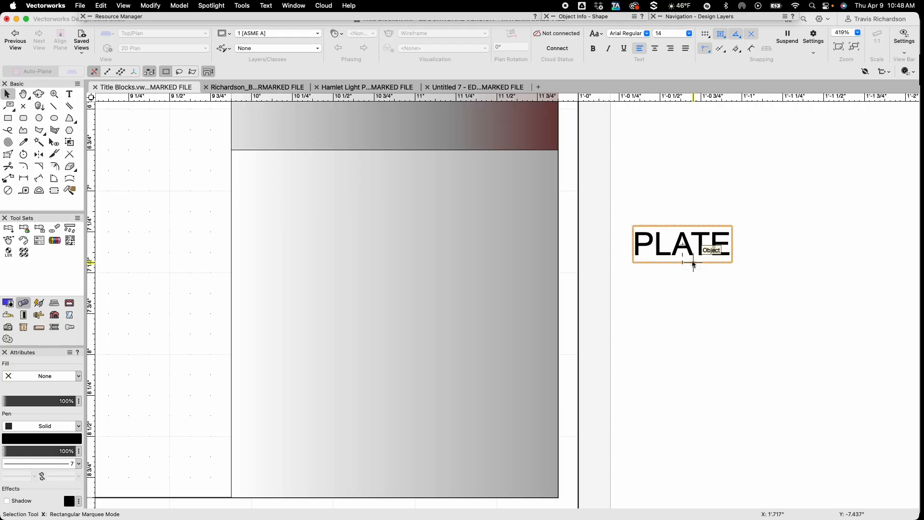
drag(686, 244, 392, 179)
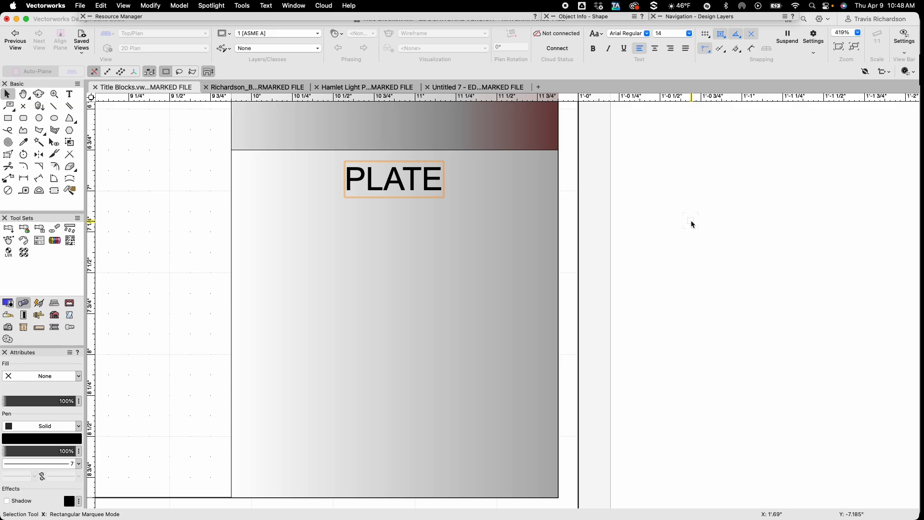
click(678, 134)
Create the text 1 at size 36 on the blank area beside the title block
click(690, 36)
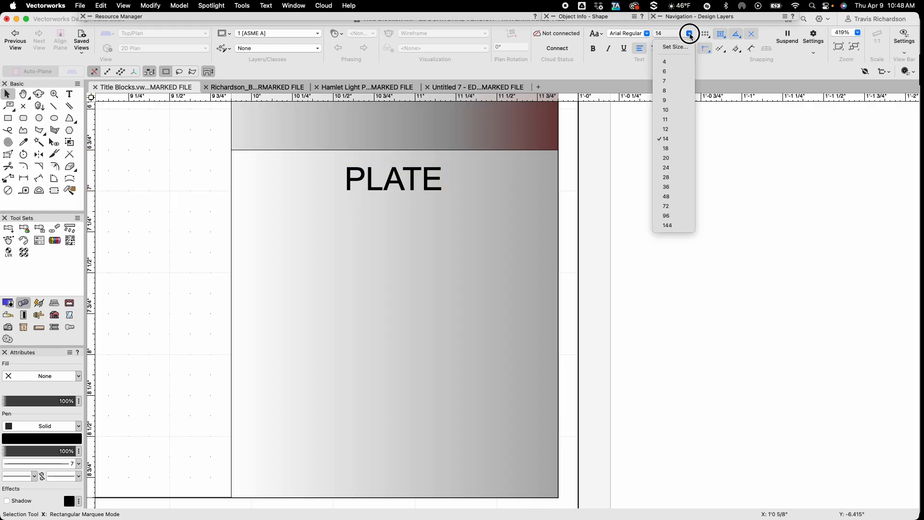
click(672, 187)
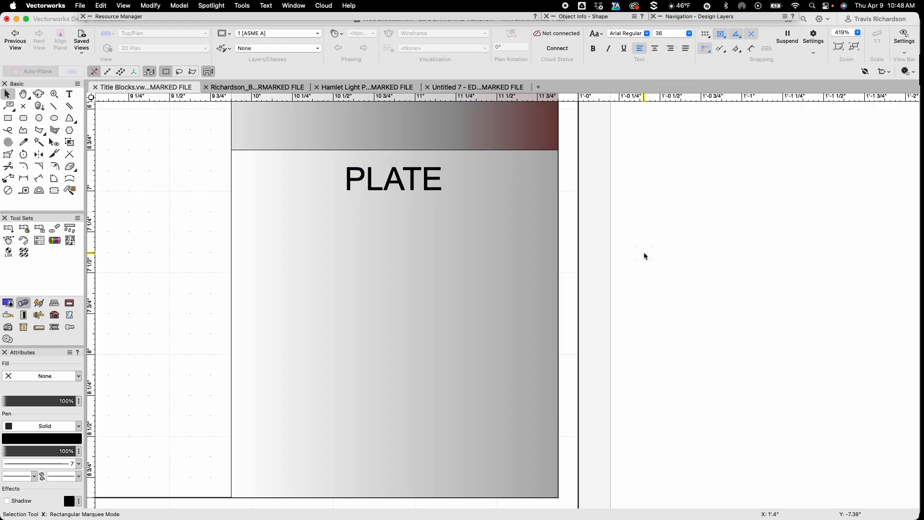
key(1)
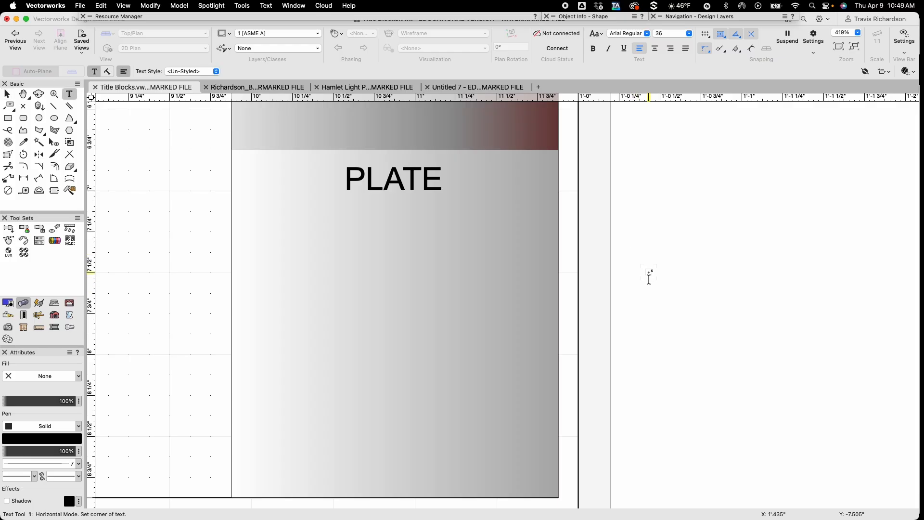
click(641, 255)
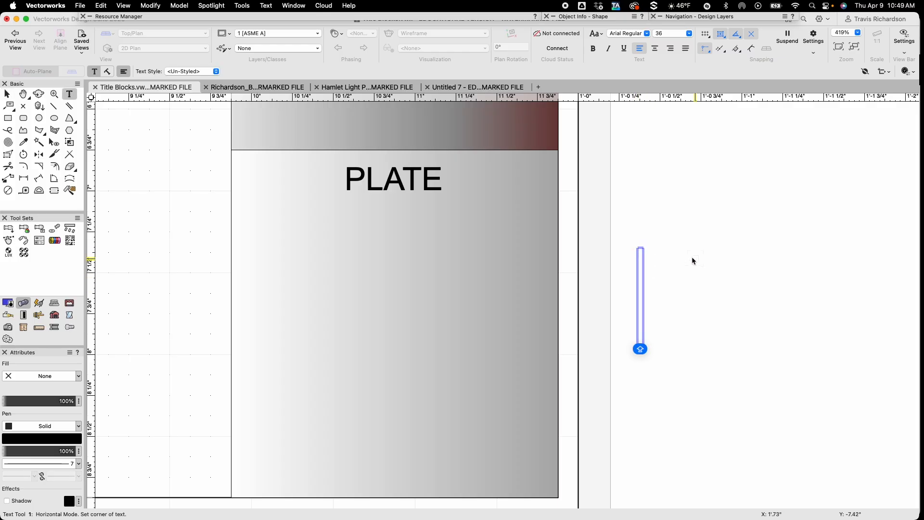
text(1)
key(Caps_Lock)
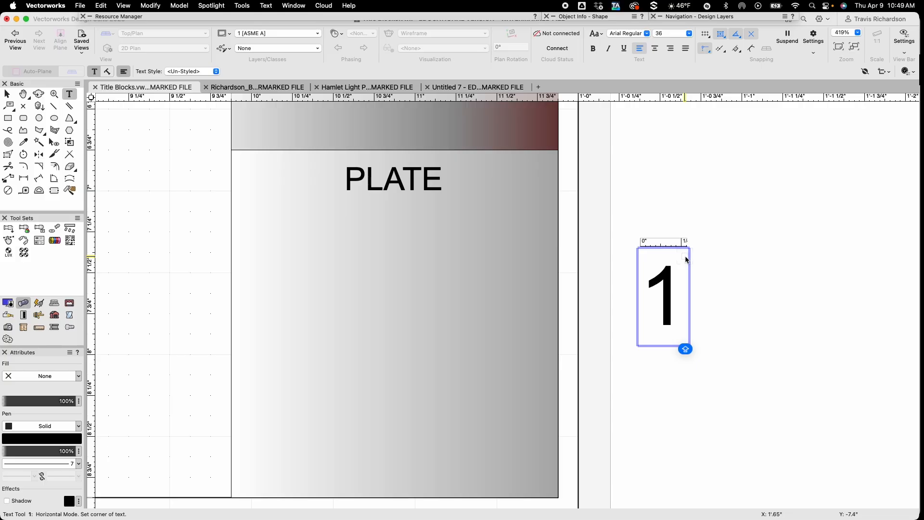
key(Escape)
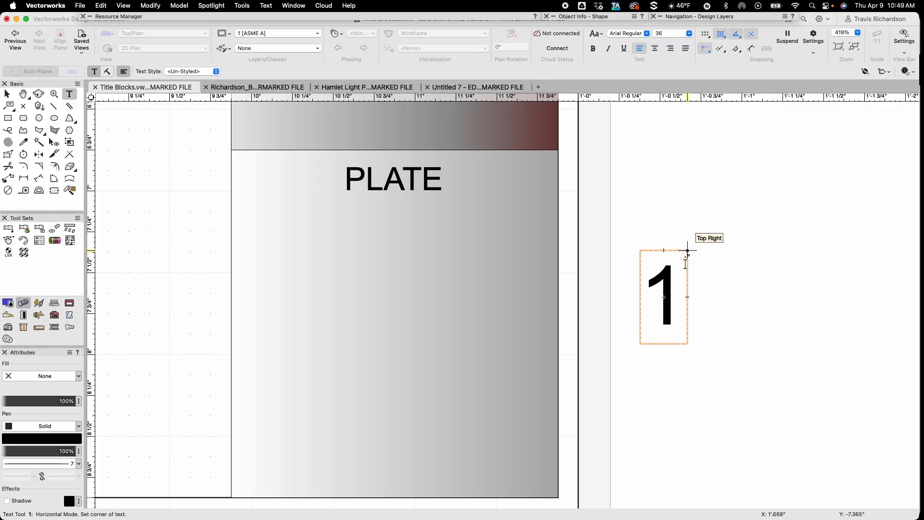
Move the number 1 to the left half of the box below PLATE and place a level copy in the right half
key(x)
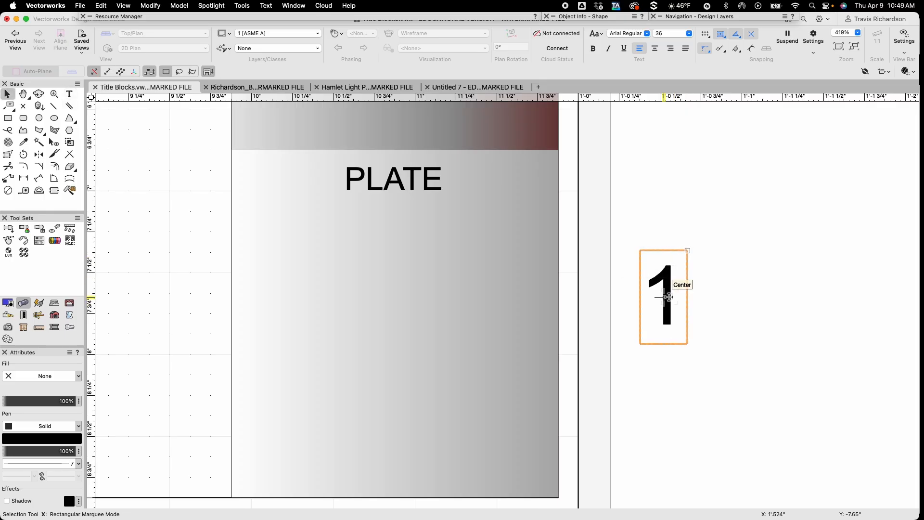
drag(664, 298, 316, 302)
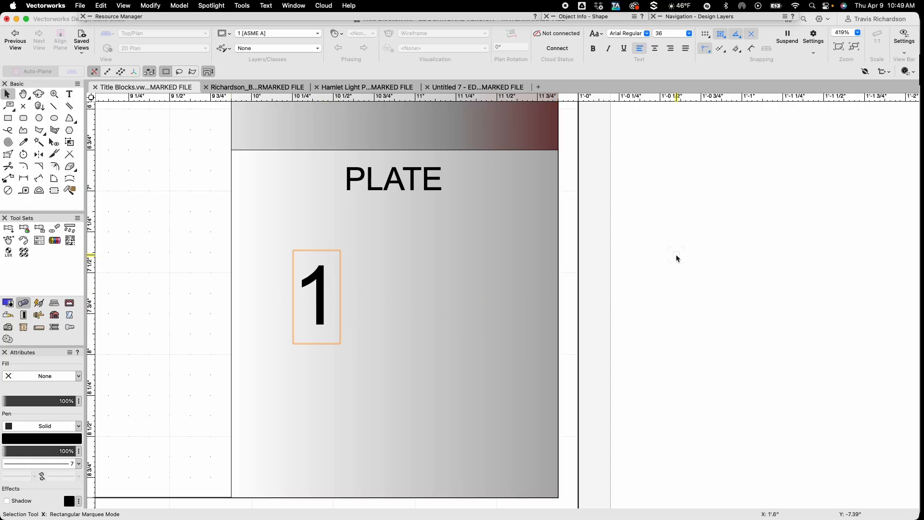
drag(330, 292, 469, 294)
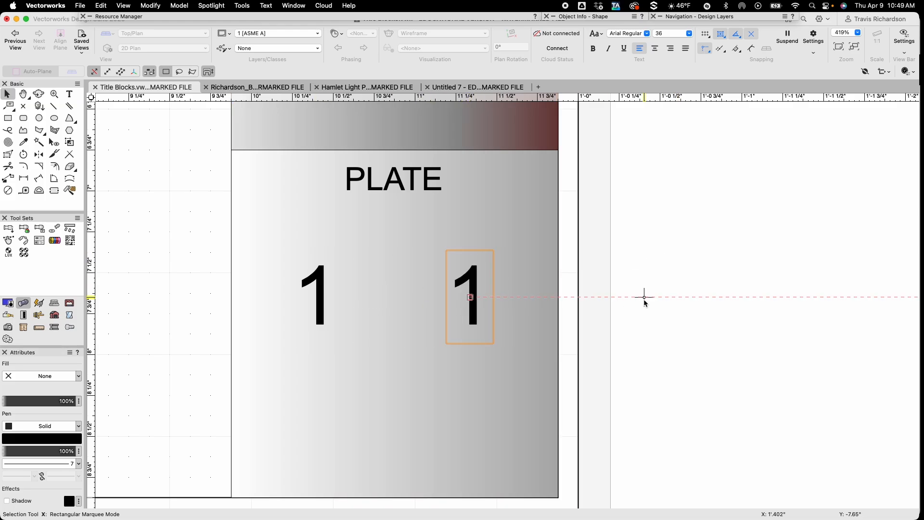
click(654, 285)
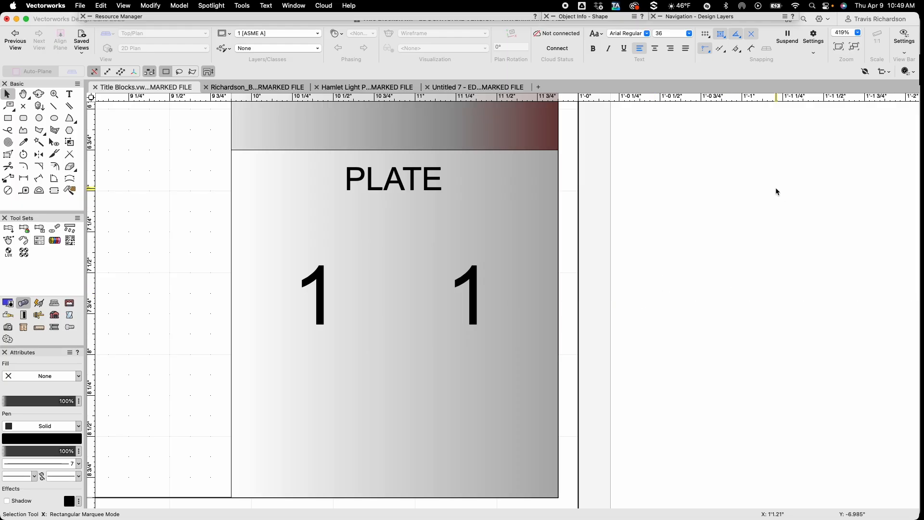
Create the text OF at size 12 on the blank area beside the title block
click(690, 33)
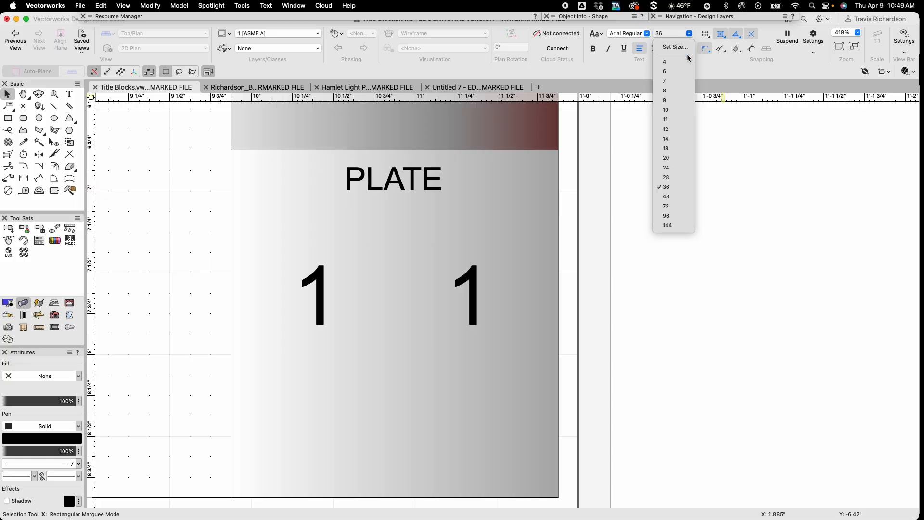
click(672, 129)
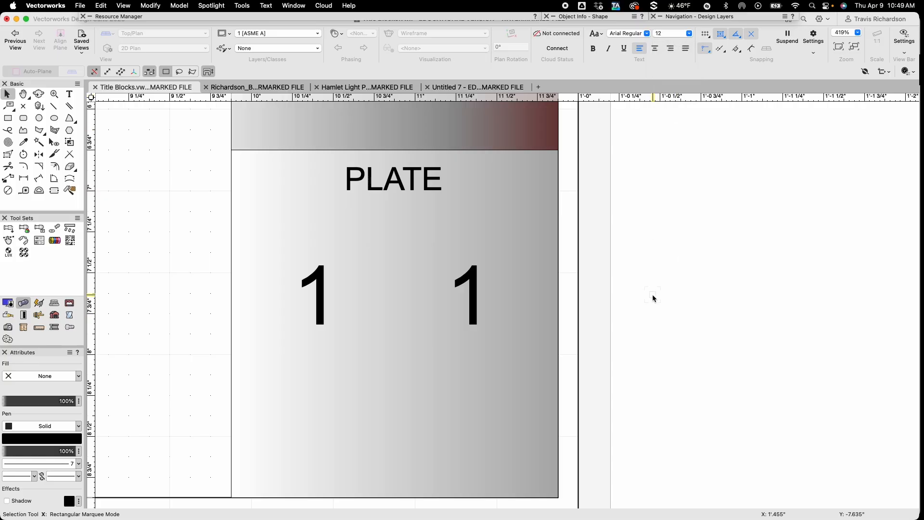
key(1)
click(640, 288)
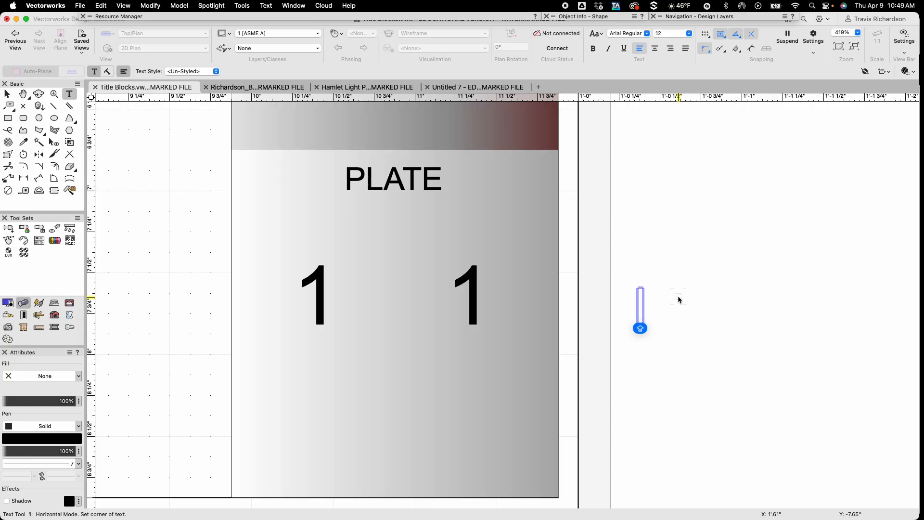
text(OF)
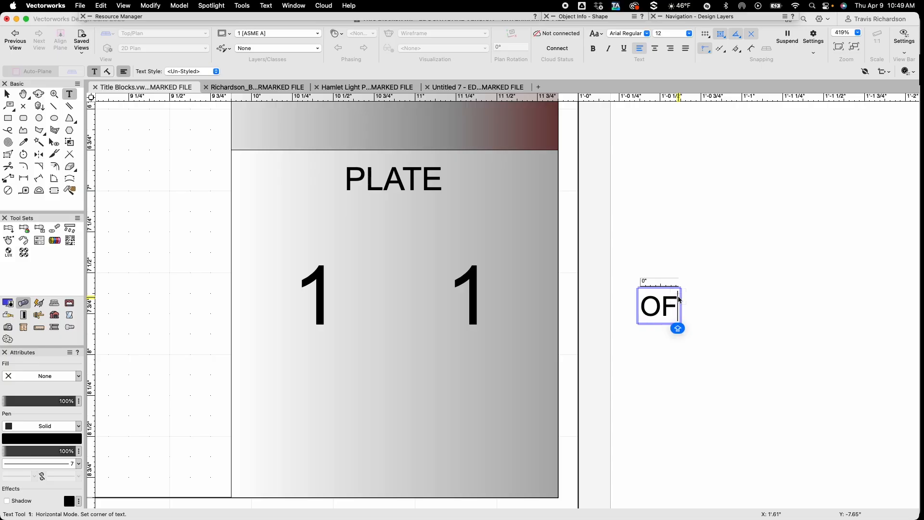
key(Escape)
key(x)
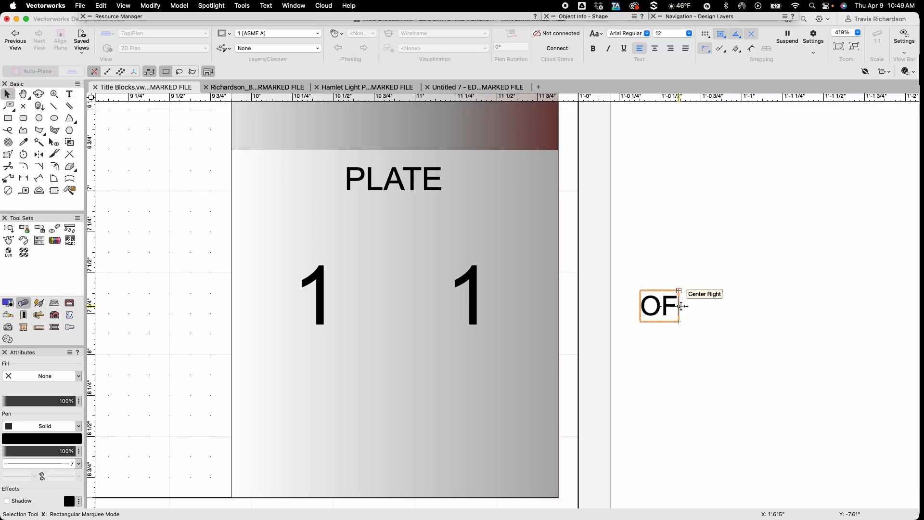
Move the text OF between the two number 1s in the plate box
drag(658, 306, 391, 294)
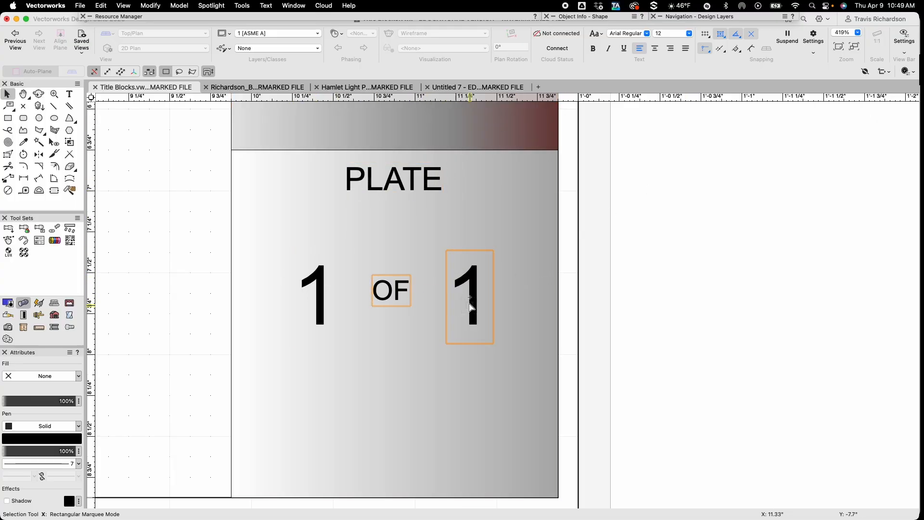
click(685, 289)
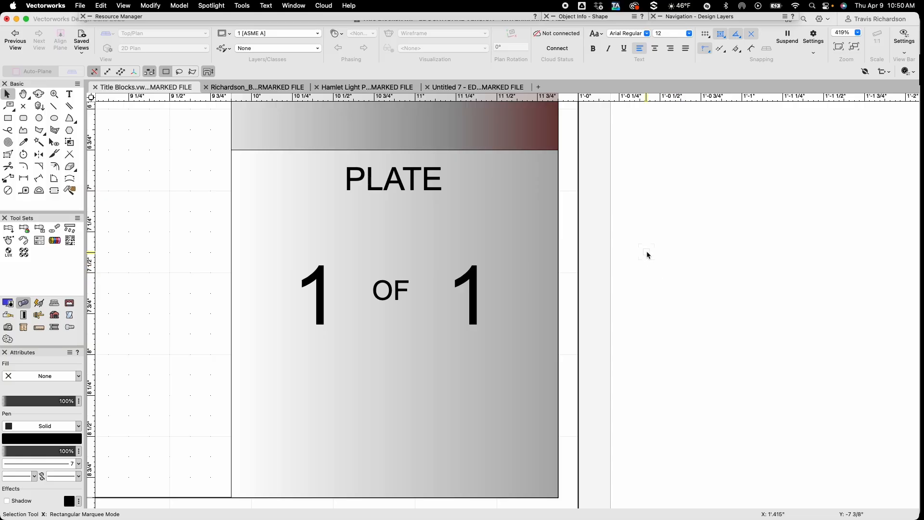
scroll(646, 254, down, 3)
scroll(646, 250, down, 3)
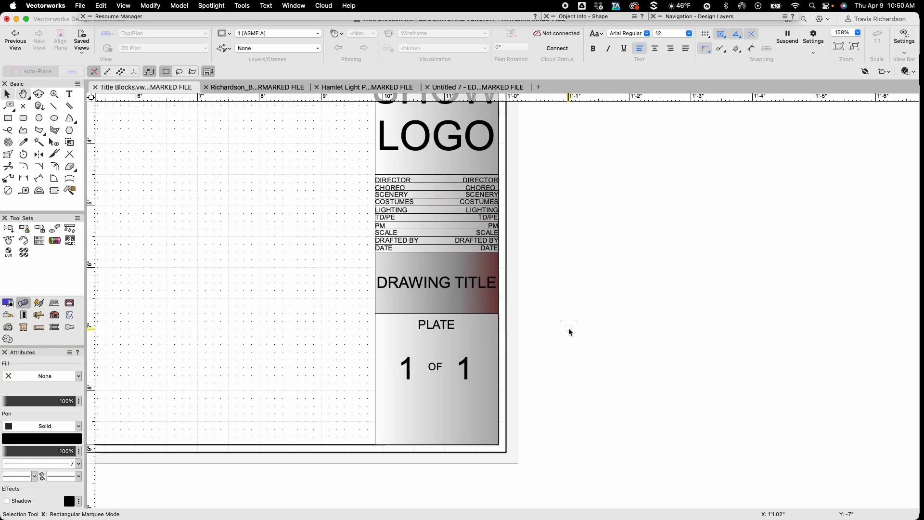
scroll(568, 330, down, 2)
key(h)
drag(582, 304, 487, 371)
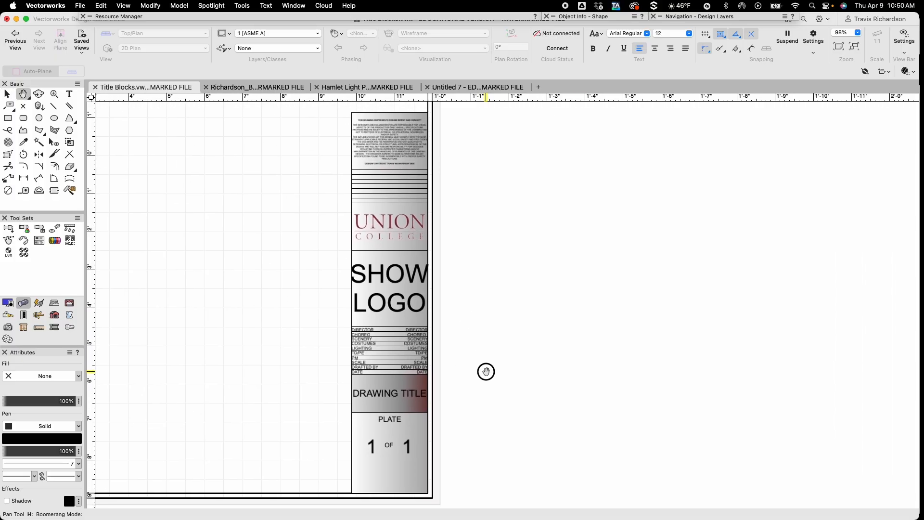
middle_drag(485, 369, 485, 369)
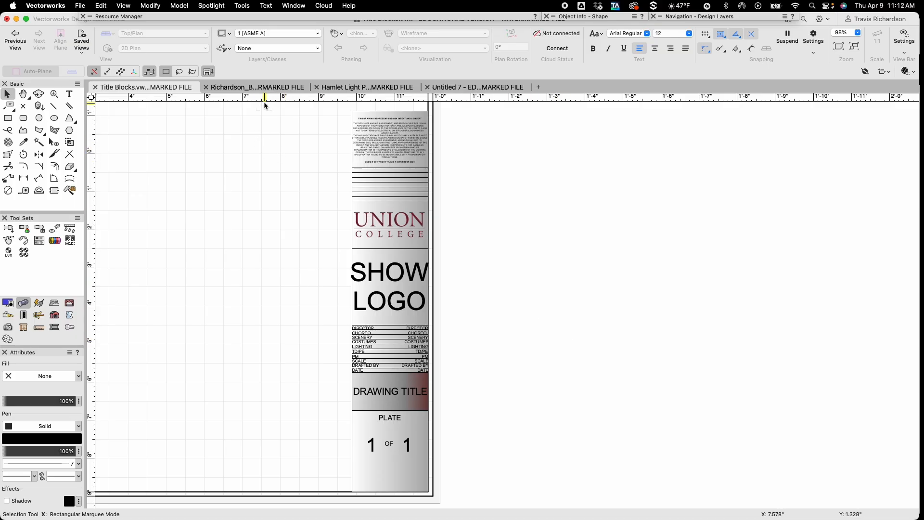
Start a new record format in the Title Blocks file's resources and name it FULL TITLE BLOCK
double_click(227, 16)
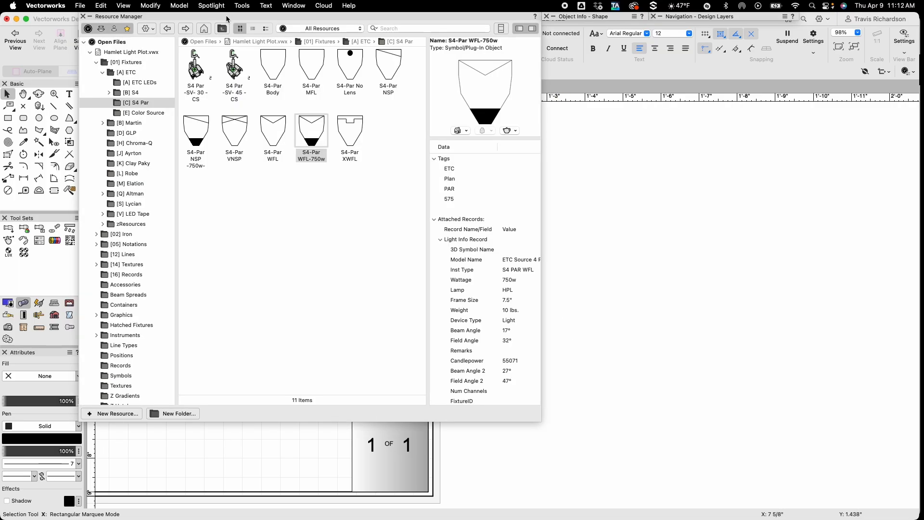
click(90, 52)
click(118, 72)
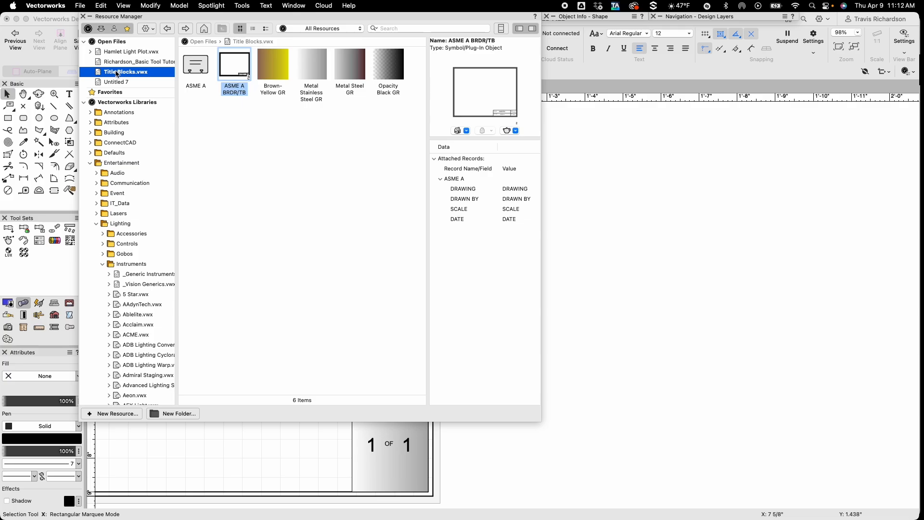
right_click(228, 143)
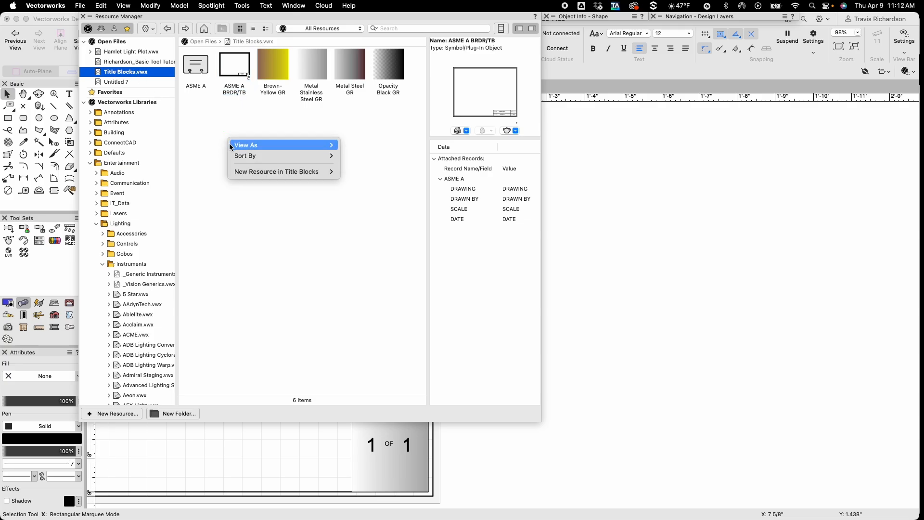
mouse_move(259, 173)
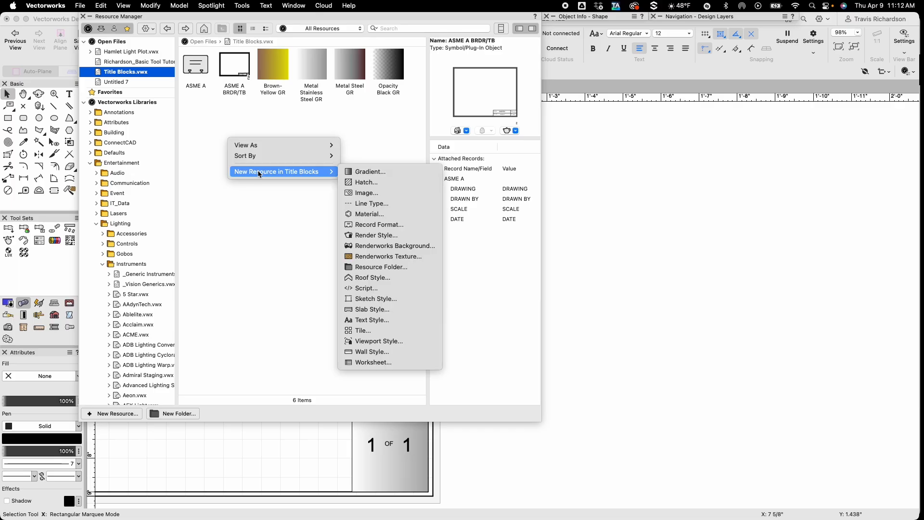
click(387, 225)
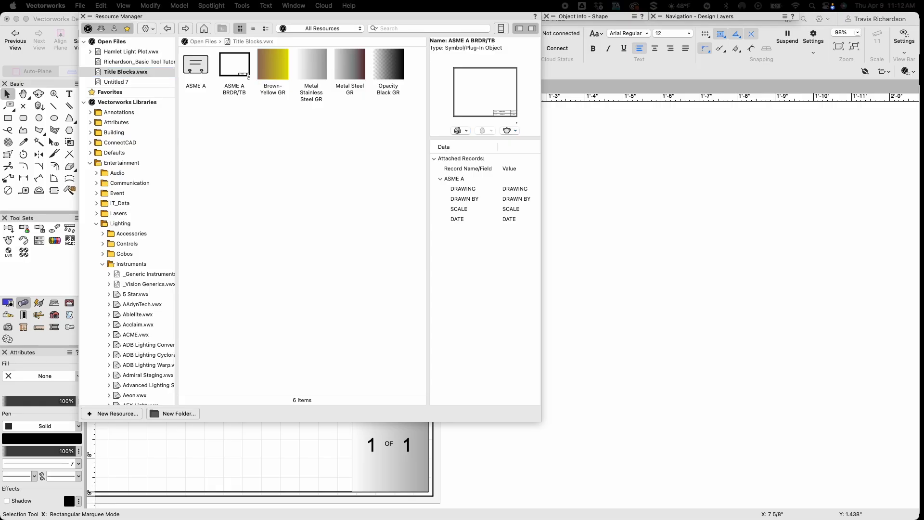
drag(369, 132, 404, 110)
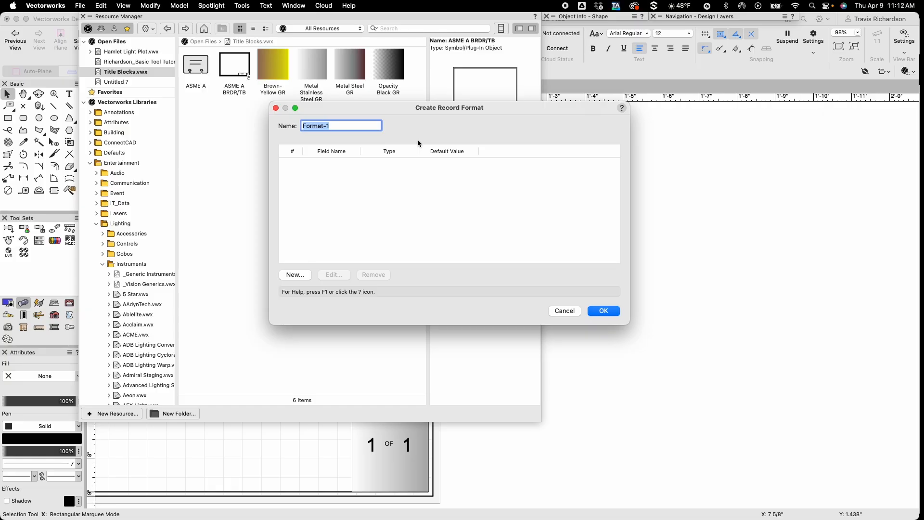
text(FULL TITLE BLOCK)
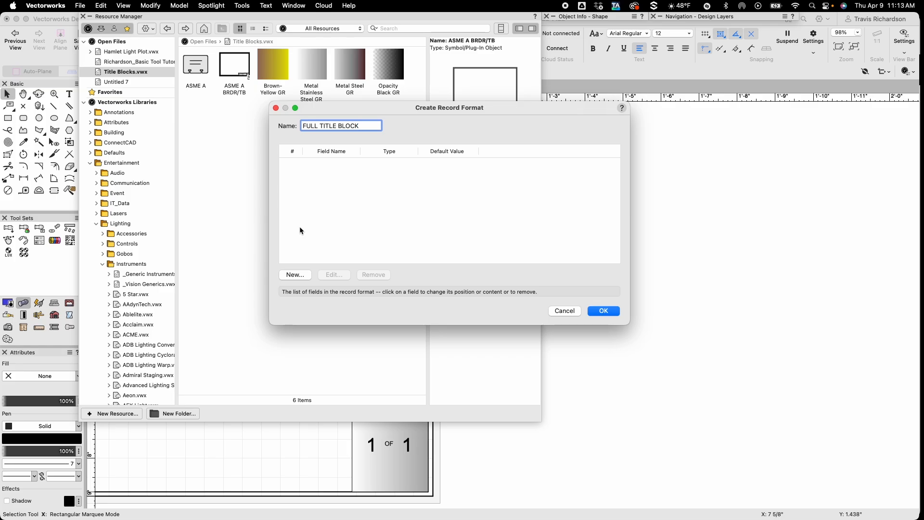
Add a text field named DIRECTOR with the default value DIRECTOR to the record format
click(295, 275)
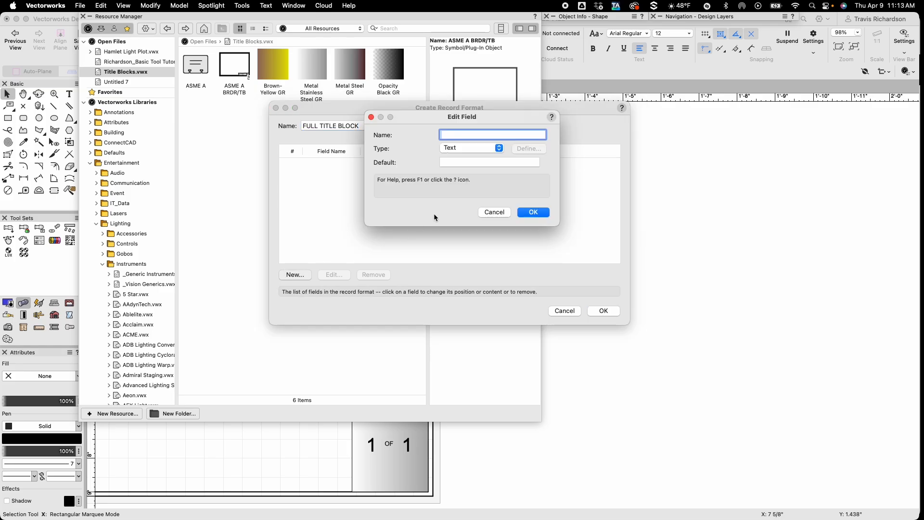
text(DIRECTOR)
key(Tab)
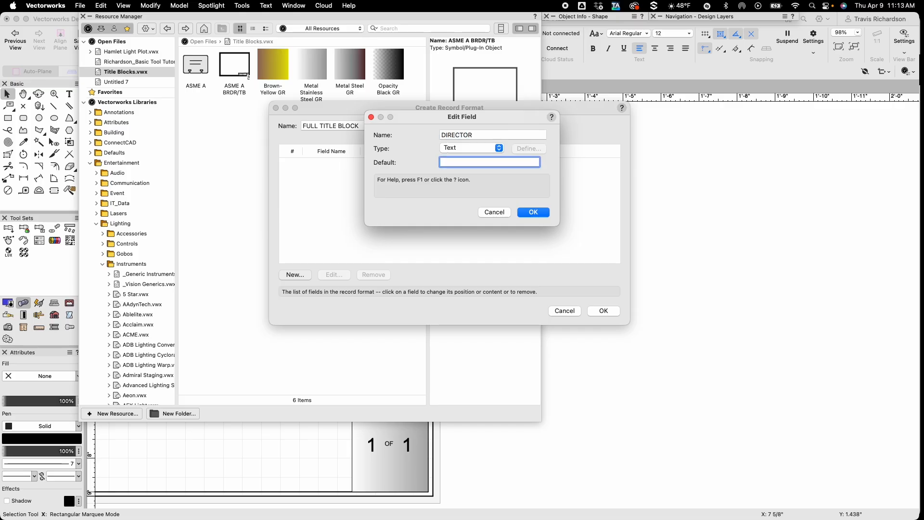
text(DIRECTOR)
key(Return)
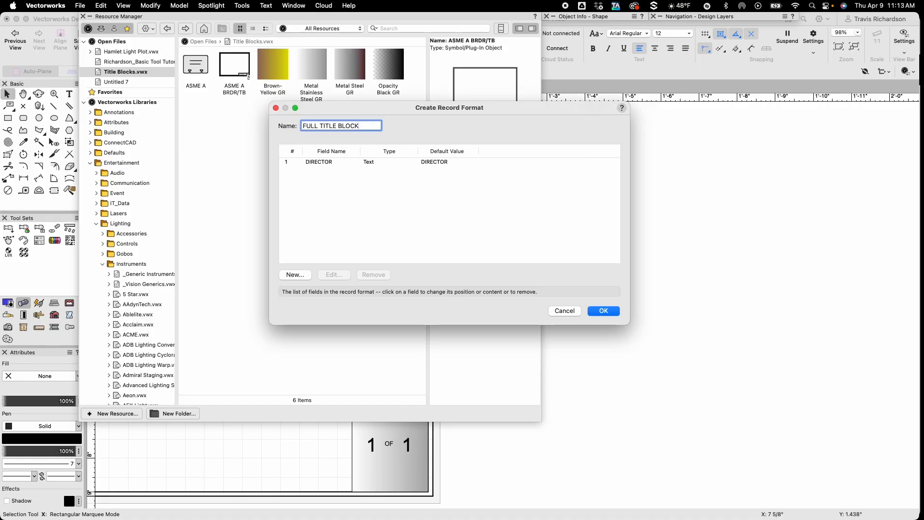
Add a text field named CHOREO with the default value CHOREO to the record format
click(302, 273)
text(CHOREO)
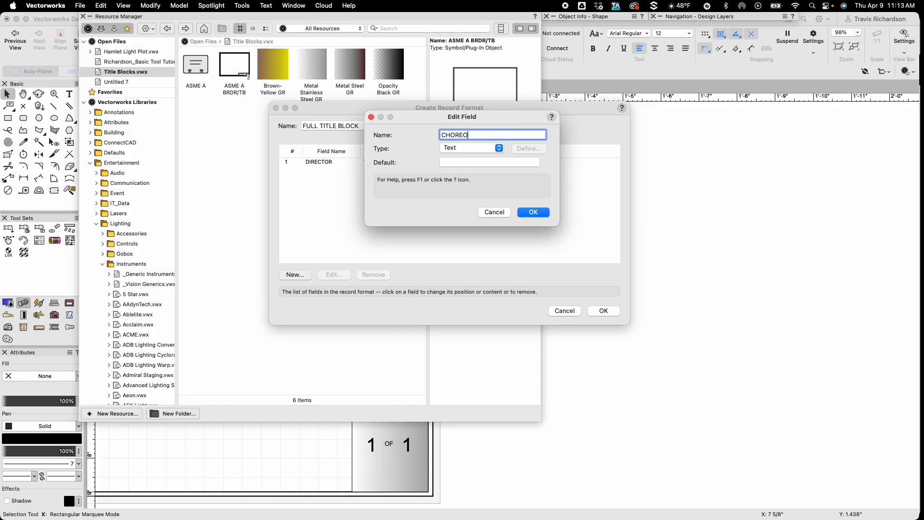
key(Tab)
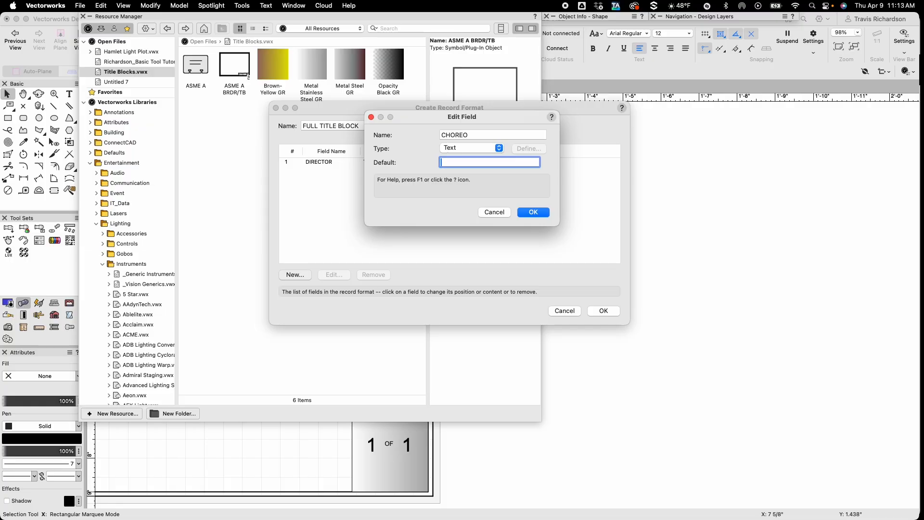
text(CHOREO)
click(533, 213)
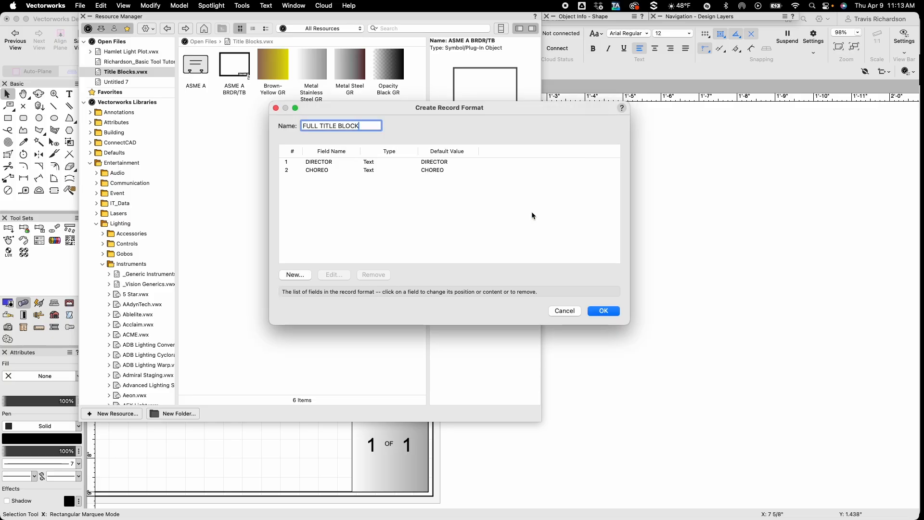
Add a text field named SCENERY with the default value SCENERY to the record format
click(289, 275)
text(SCENERY)
key(Tab)
text(SCENERY)
key(Return)
Add a text field named COSTUMES with the default value COSTUMES to the record format
click(296, 274)
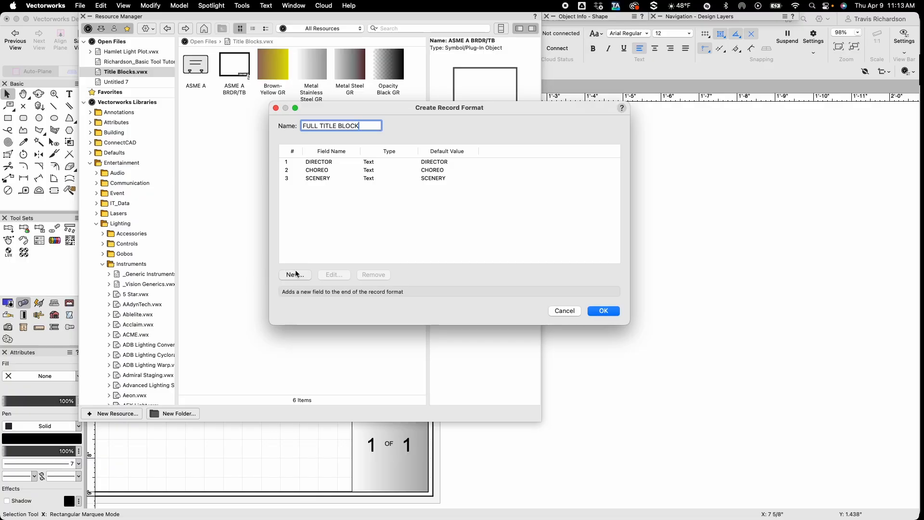
text(TUMES)
key(Tab)
text(COSTUMES)
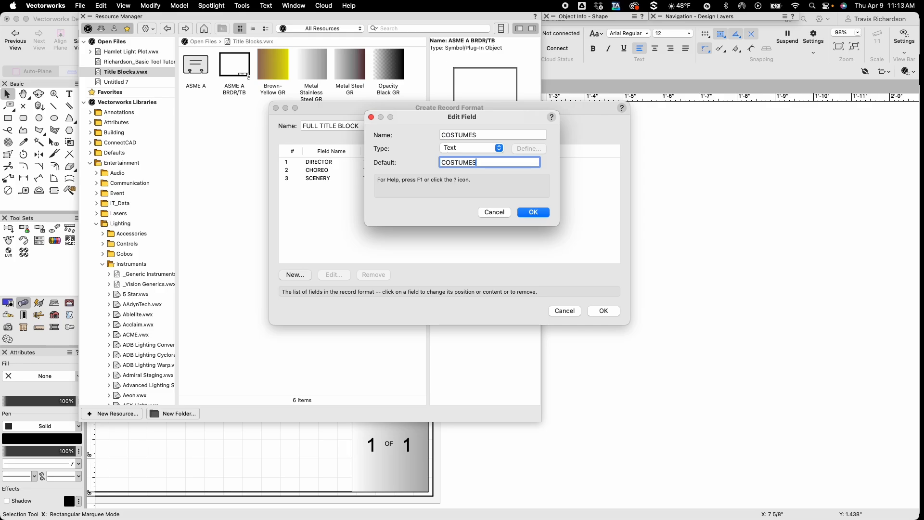
key(Return)
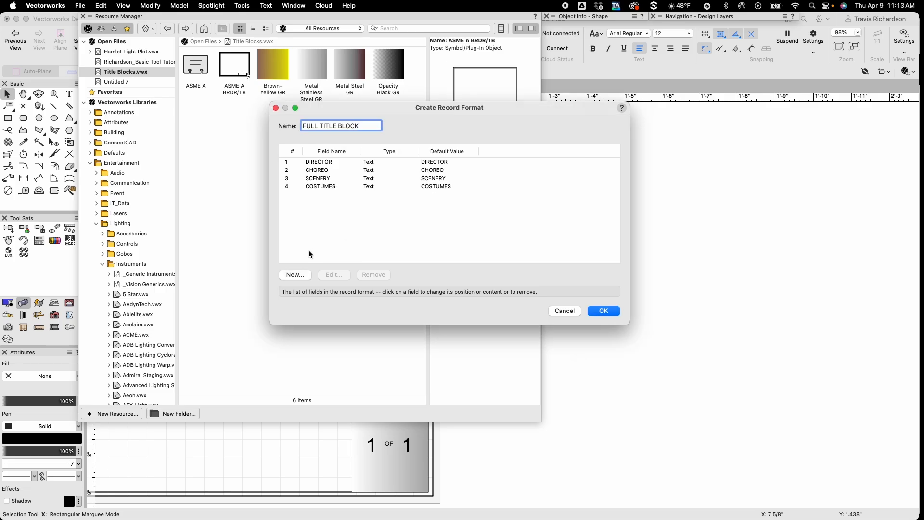
Add a text field named LIGHTING with the default value LIGHTING to the record format
click(294, 275)
text(LiGHTING)
key(Tab)
text(LIGHTING)
key(Return)
Add a text field named TD/PE with the default value TD/PE to the record format
click(296, 274)
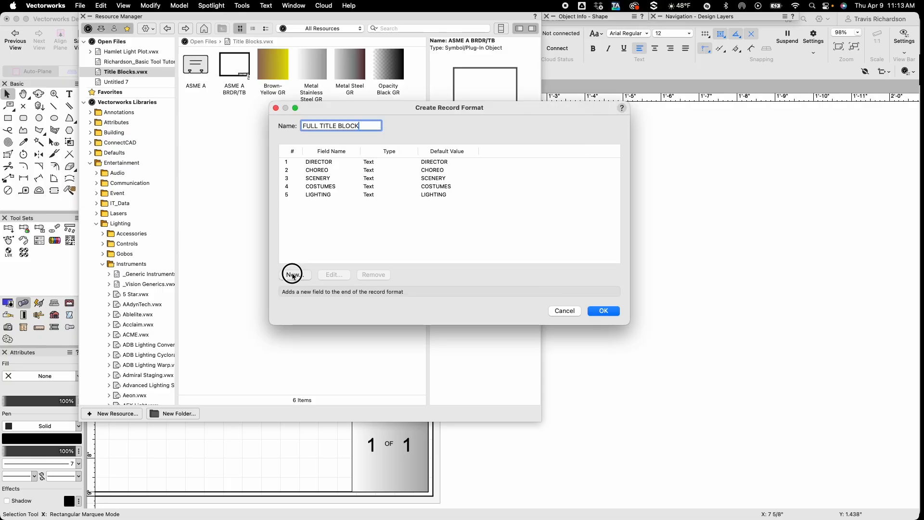
text(TD/PE)
key(Tab)
text(TD/PE)
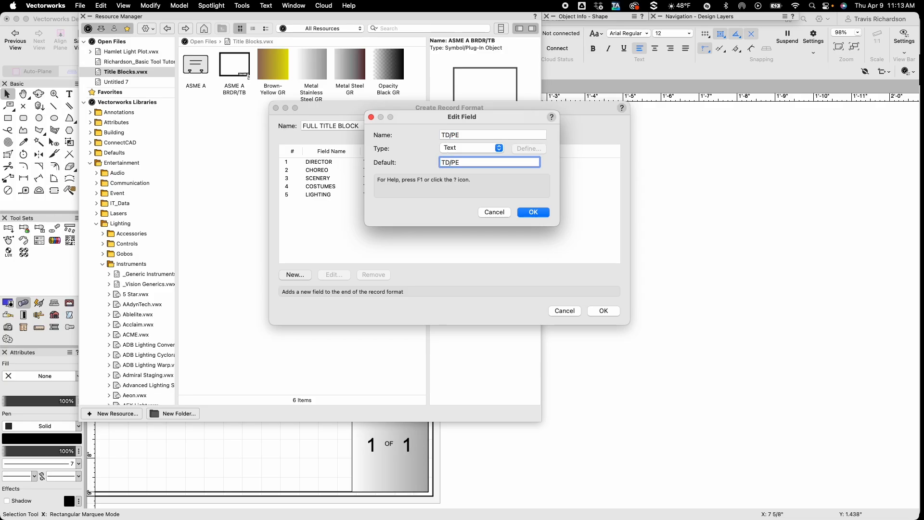
key(Return)
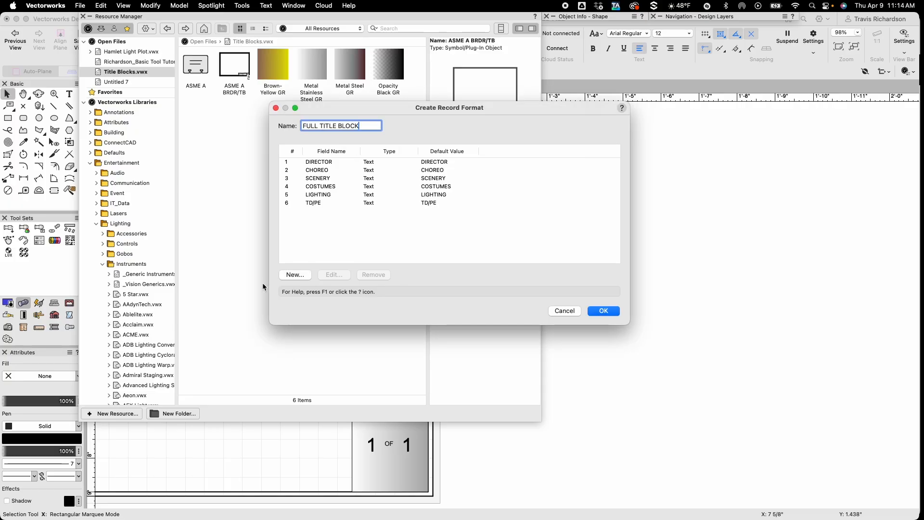
Add a text field named SCALE with the default value SCALE to the record format
click(294, 274)
text(SCALE)
key(Tab)
text(SCALE)
key(Return)
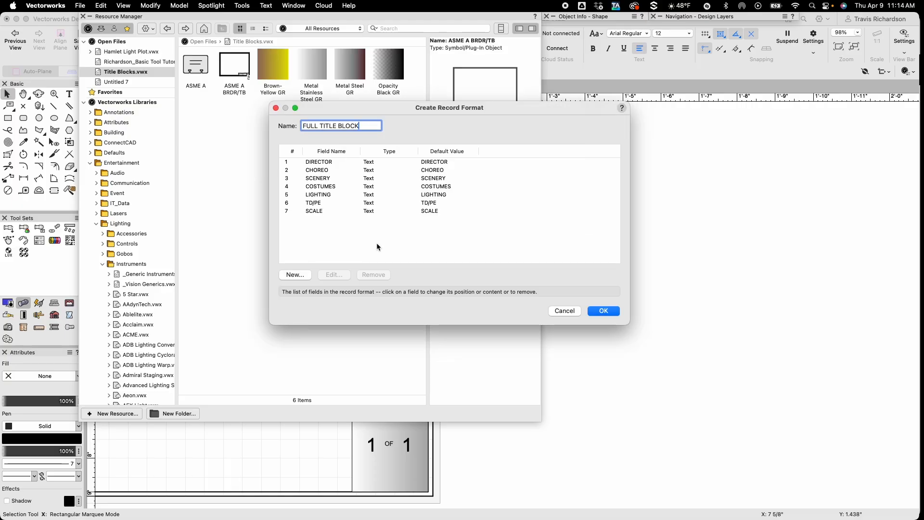
Add a text field named DRAFTED BY with the default value DRAFTED BY to the record format
click(299, 275)
text(DR)
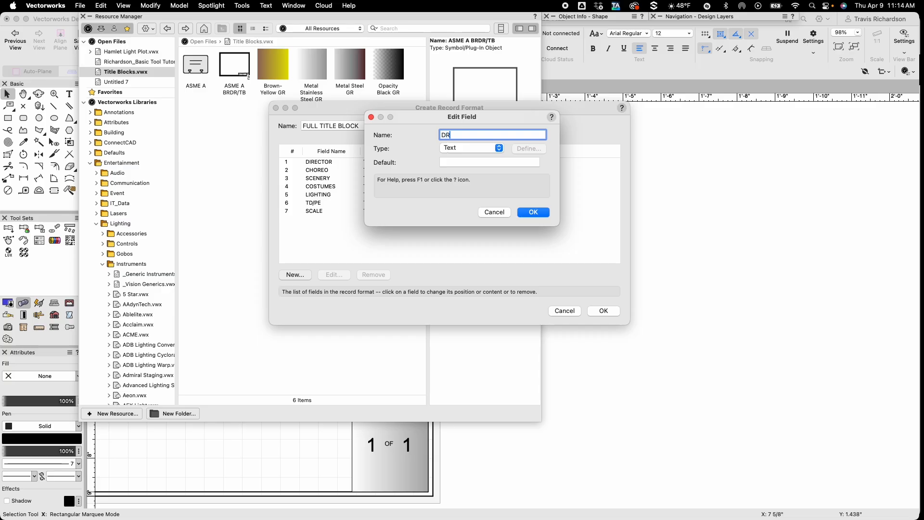
text(AFTED BY)
key(Tab)
text(DRAFTED BY)
key(BackSpace)
key(BackSpace)
text(BY)
key(Return)
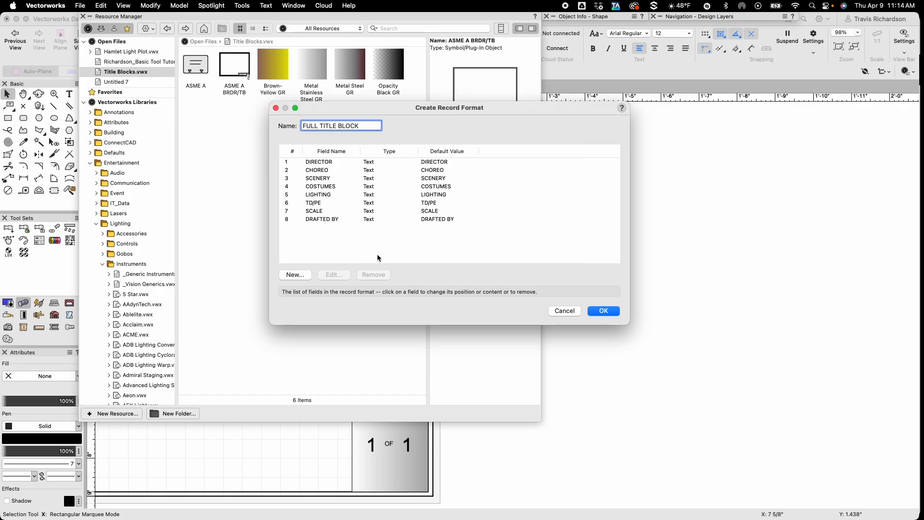
Add a text field named DATE with the default value DATE to the record format
click(295, 275)
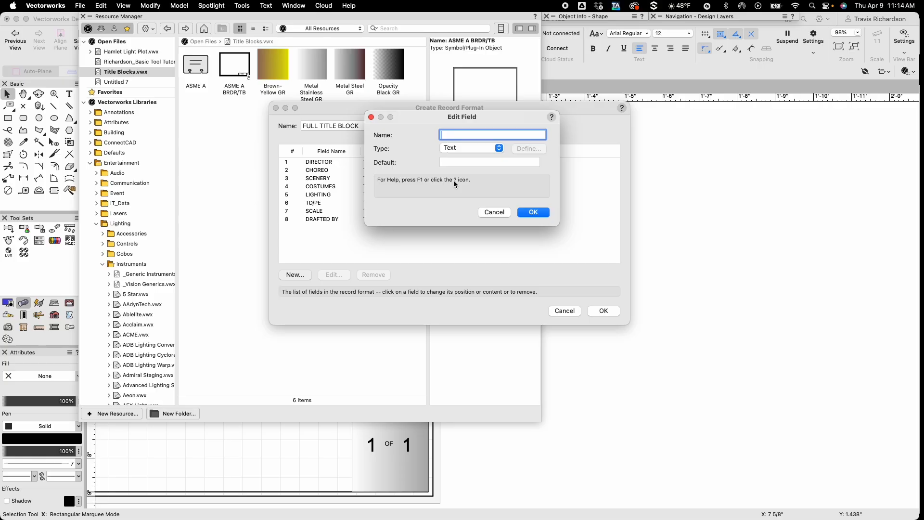
text(DATE)
key(Tab)
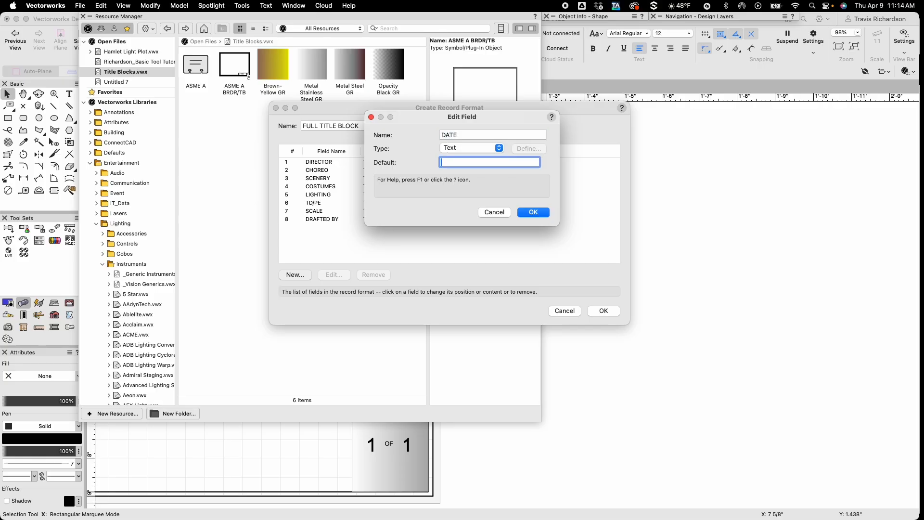
text(DATE)
key(Return)
Add a text field named DRAWING TITLE with the default value DRAWING TITLE and save the record format
click(292, 276)
text(DRAWING)
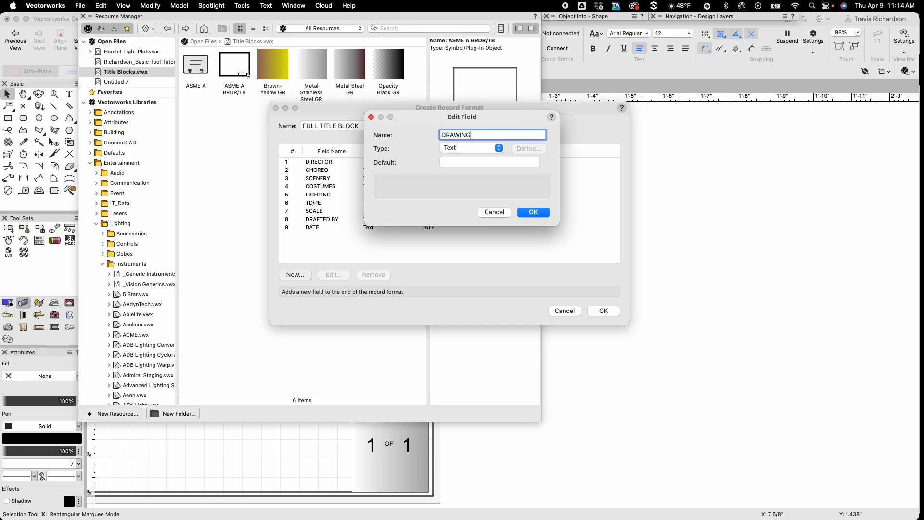
text( TITLE)
key(Tab)
text(TITL)
key(BackSpace)
key(BackSpace)
key(BackSpace)
key(BackSpace)
text(DRAWING TITLE)
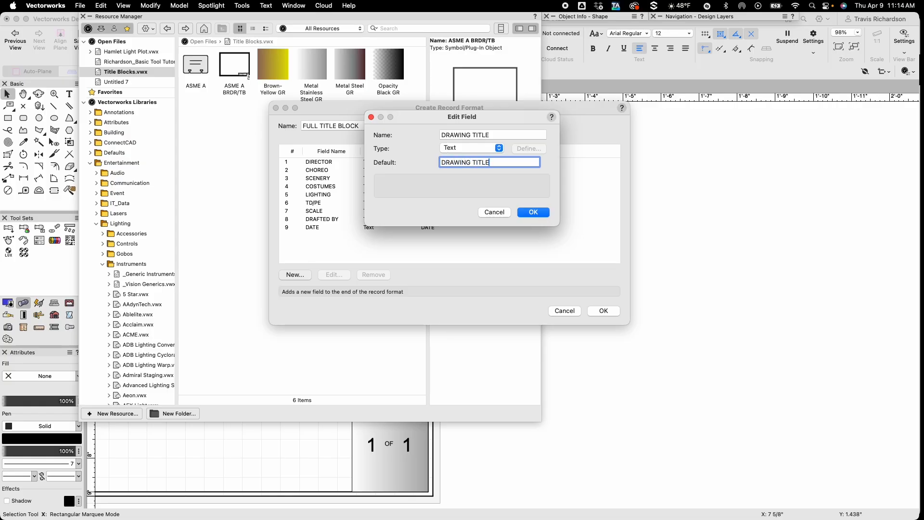
click(533, 212)
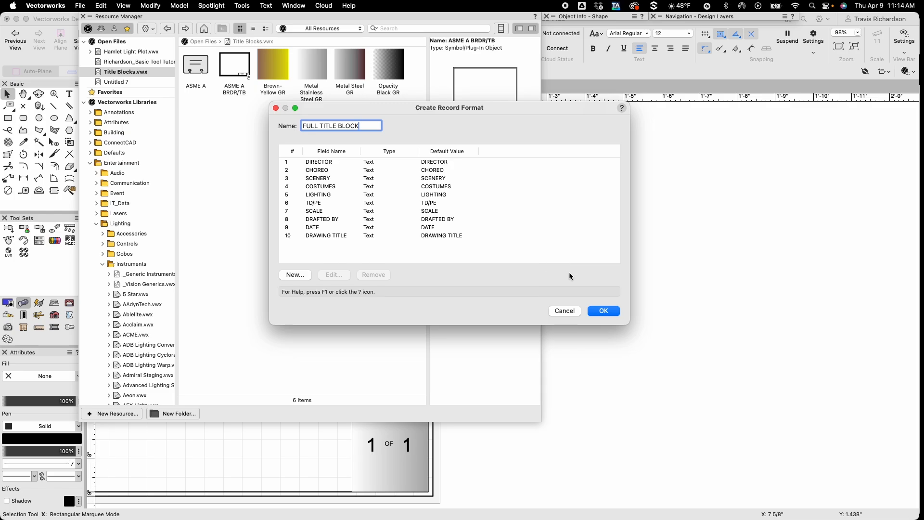
click(604, 311)
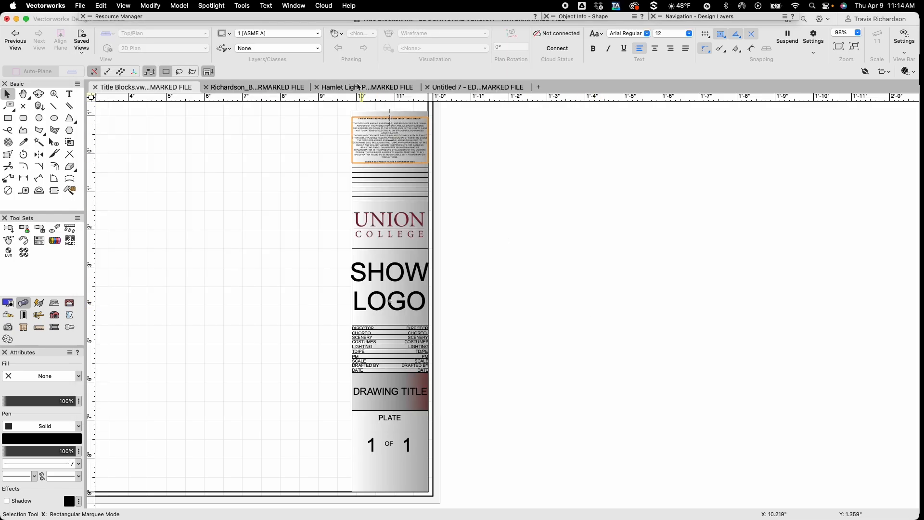
Fit the whole drawing page with its border and title block in view
mouse_move(337, 19)
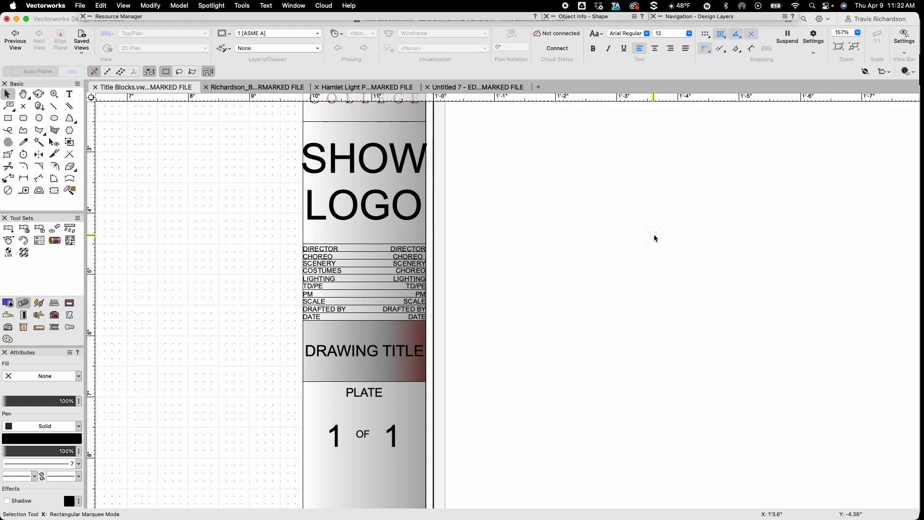
click(841, 49)
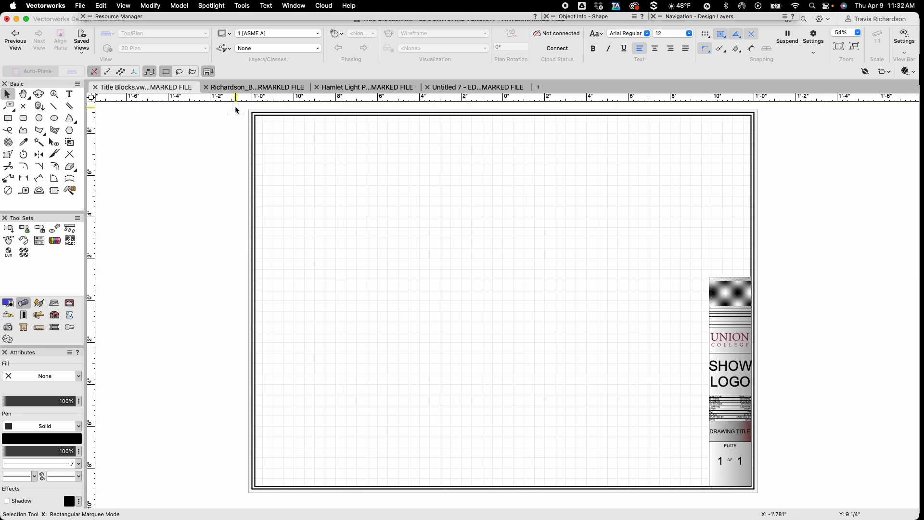
Create a symbol named US ARCH C TB from the whole border and title block, stored in the Title Blocks.vwx folder
drag(238, 107, 778, 489)
scroll(775, 496, down, 5)
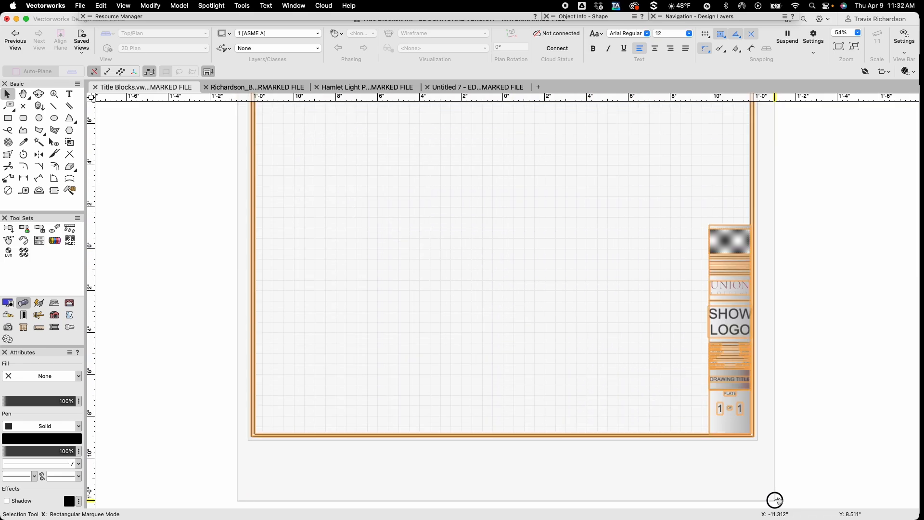
drag(811, 364, 776, 290)
scroll(773, 229, up, 5)
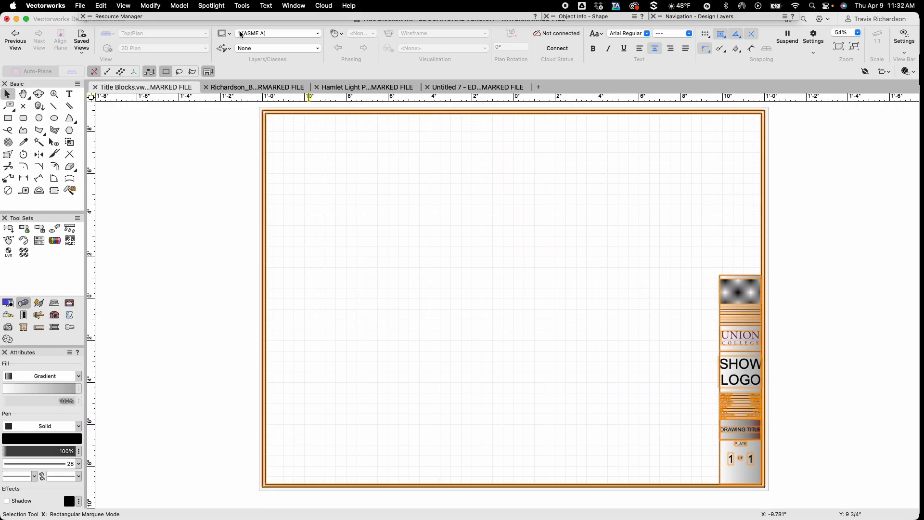
click(157, 6)
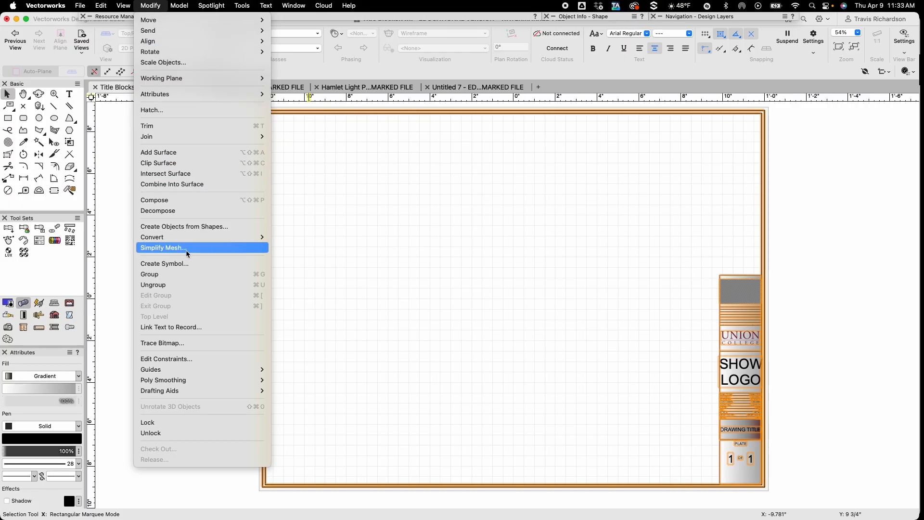
click(175, 264)
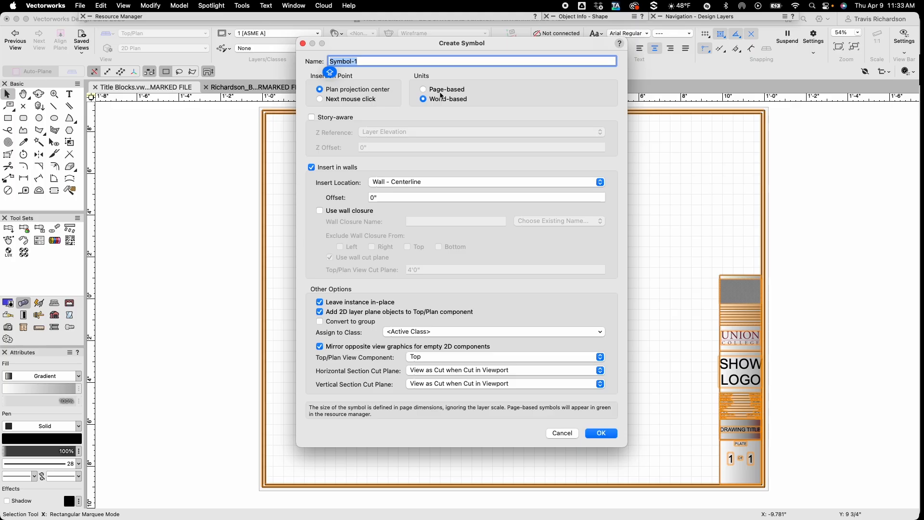
text(US )
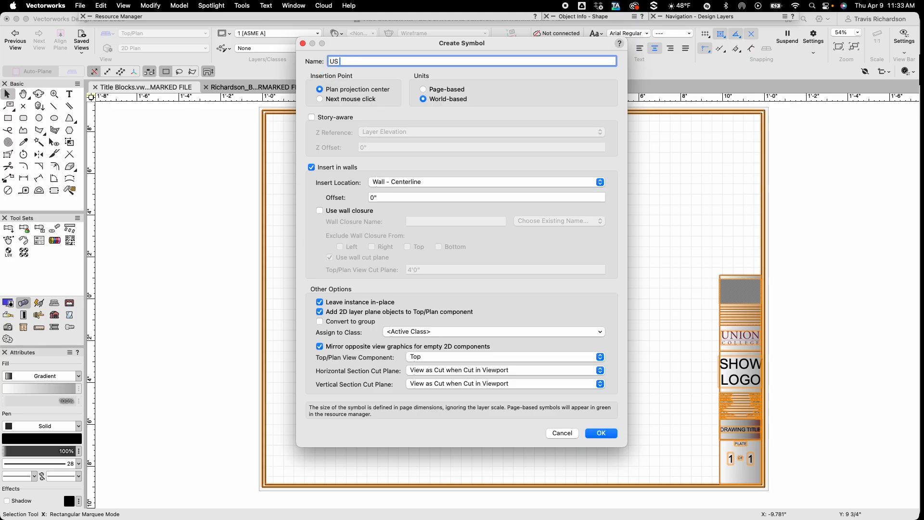
text(ARCH C TB)
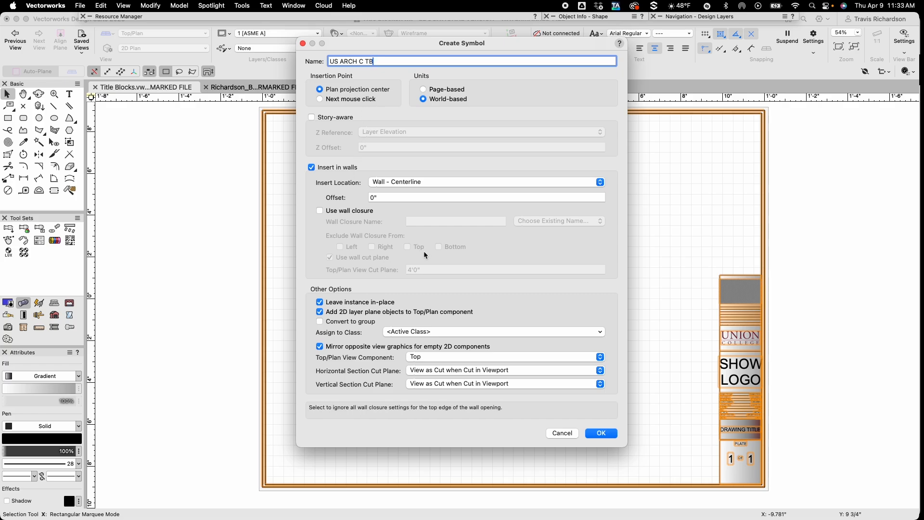
click(601, 434)
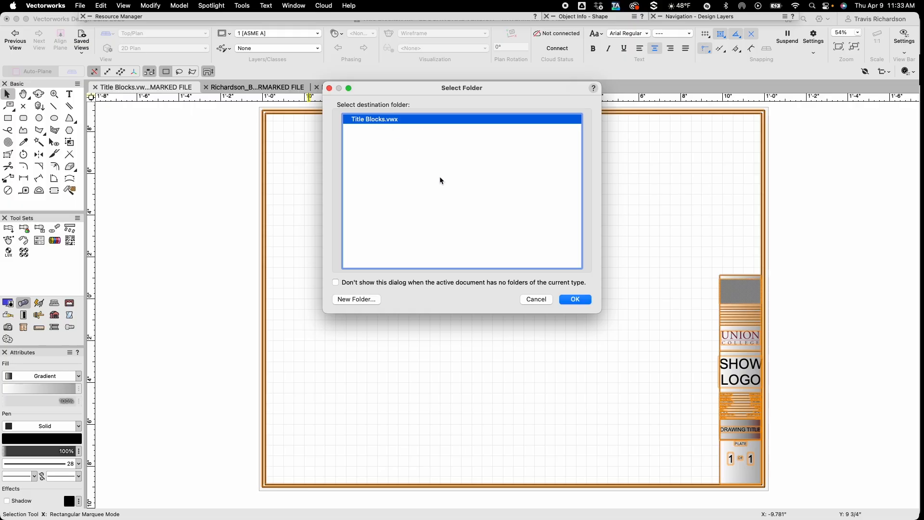
click(577, 299)
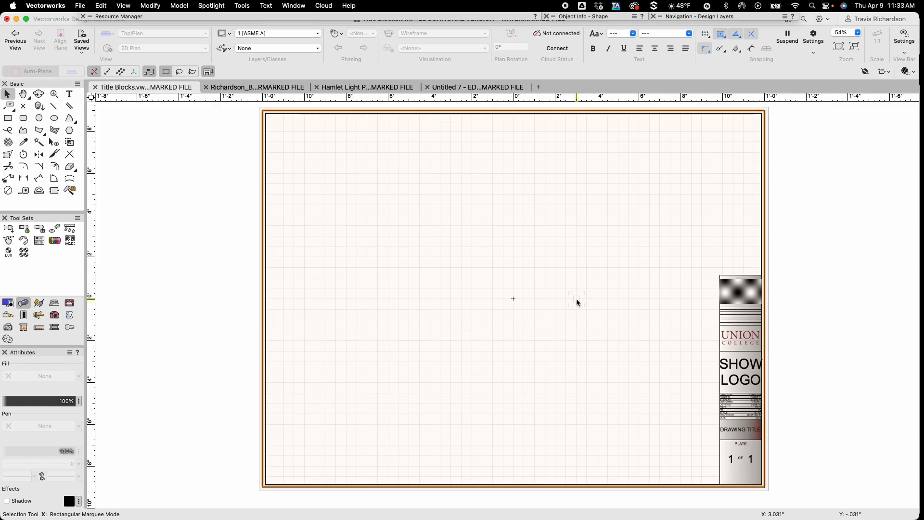
Try moving the whole title block symbol as a single object, undo the move and deselect it
drag(513, 298, 404, 218)
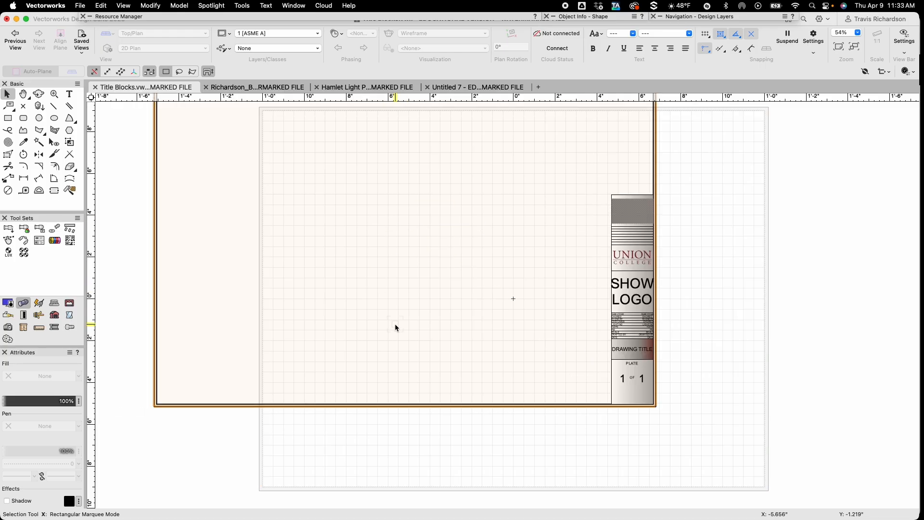
key(super+z)
click(839, 345)
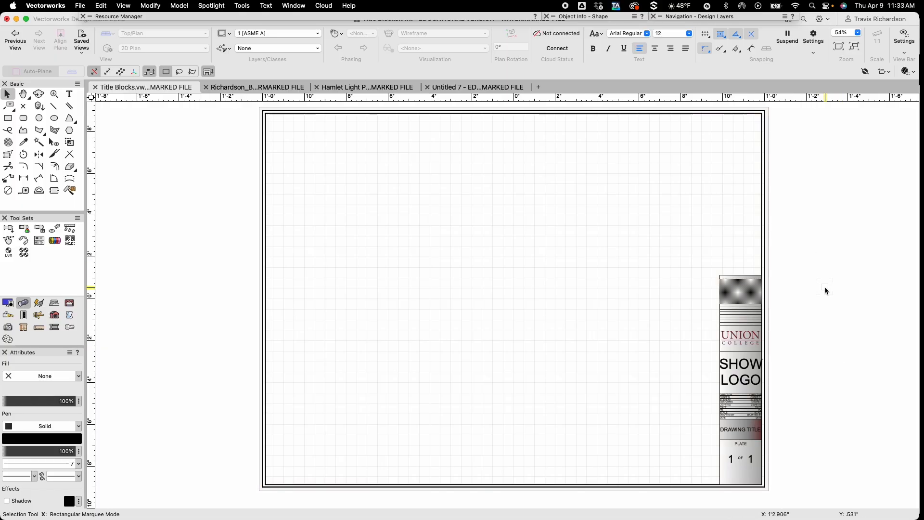
Attach the FULL TITLE BLOCK record format to the symbol definitions, with the symbol folder left at <None>
scroll(814, 457, up, 10)
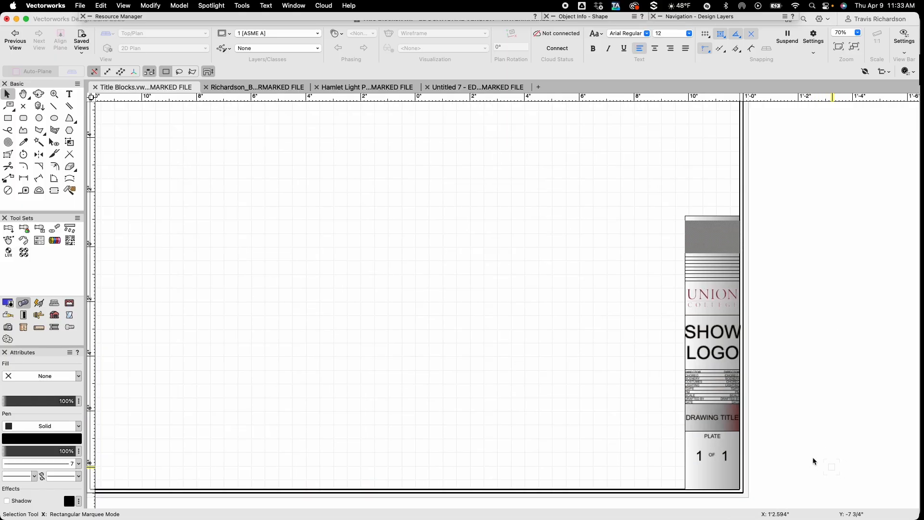
click(801, 449)
scroll(801, 449, up, 1)
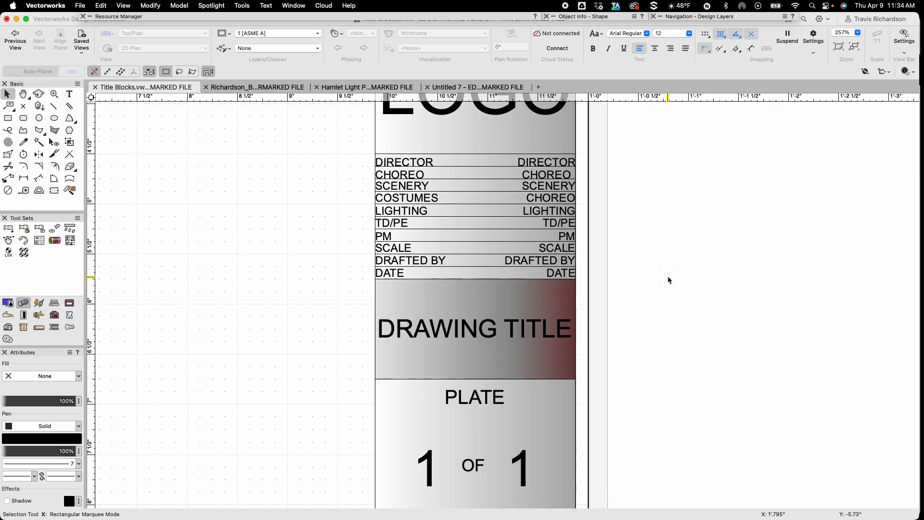
click(530, 241)
click(673, 271)
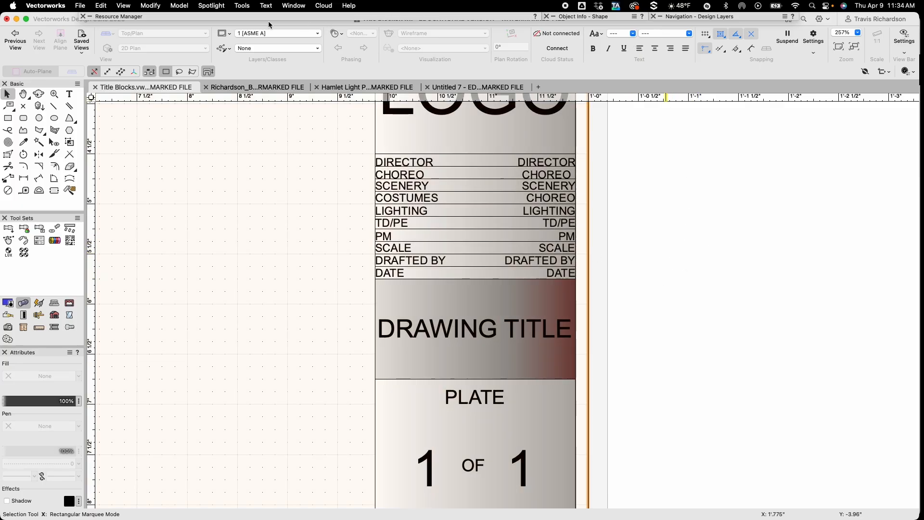
click(242, 6)
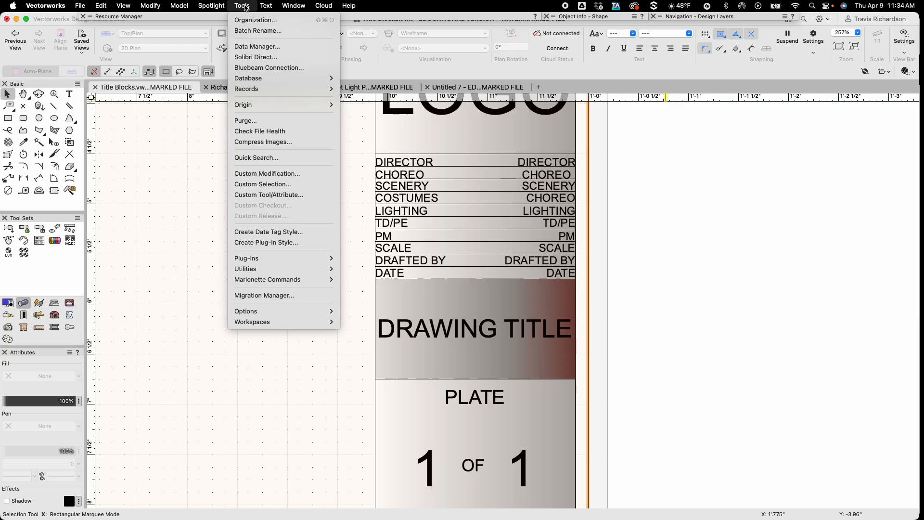
mouse_move(265, 89)
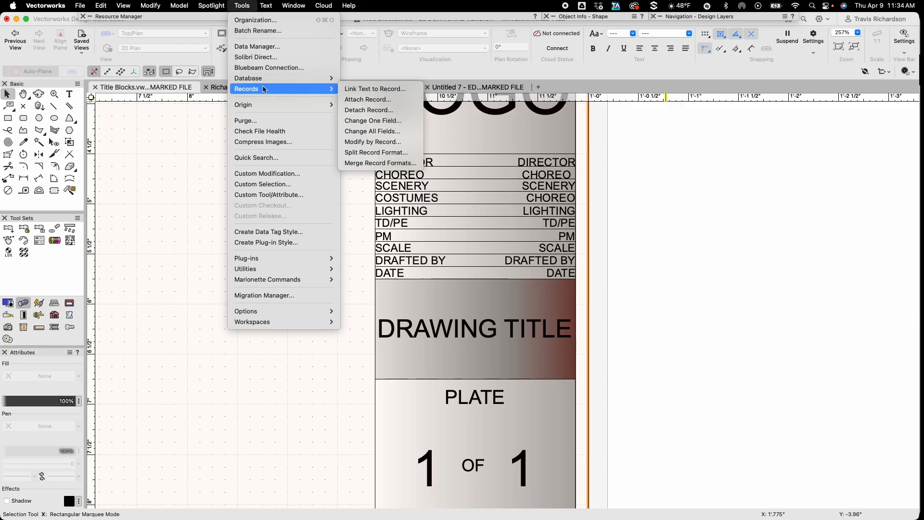
click(369, 100)
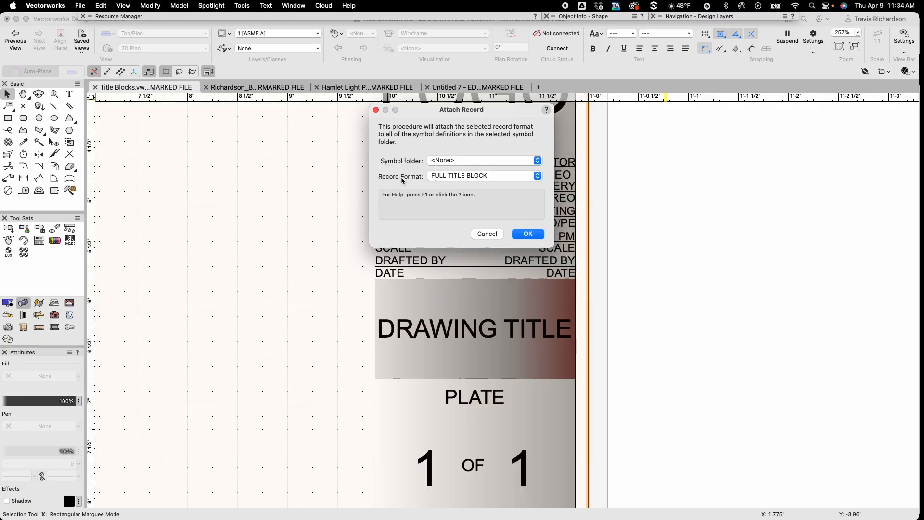
click(528, 235)
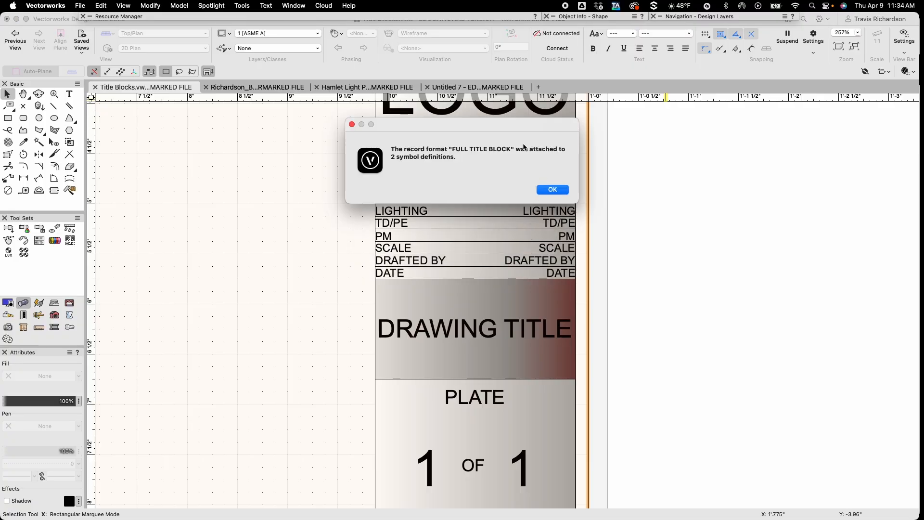
click(552, 190)
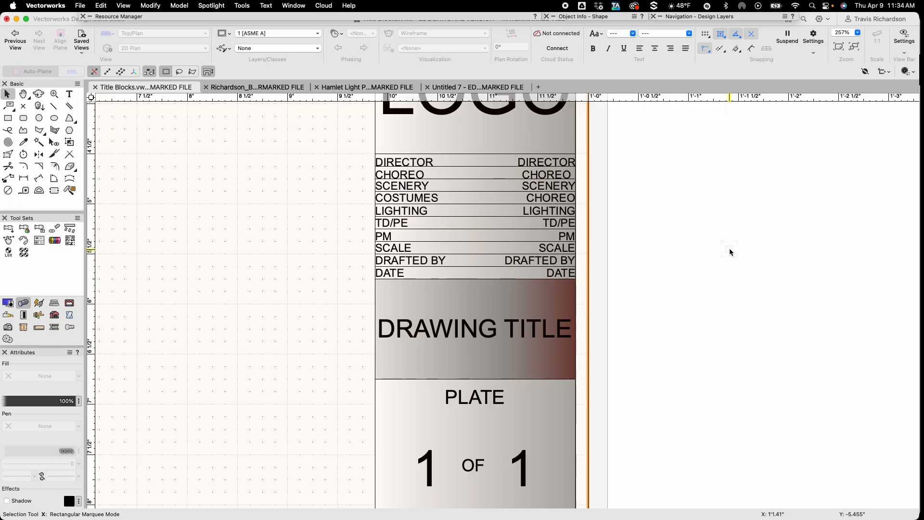
Open the title block symbol's 2D components for editing, move the Component Edit palette off the credits and deselect everything
double_click(541, 204)
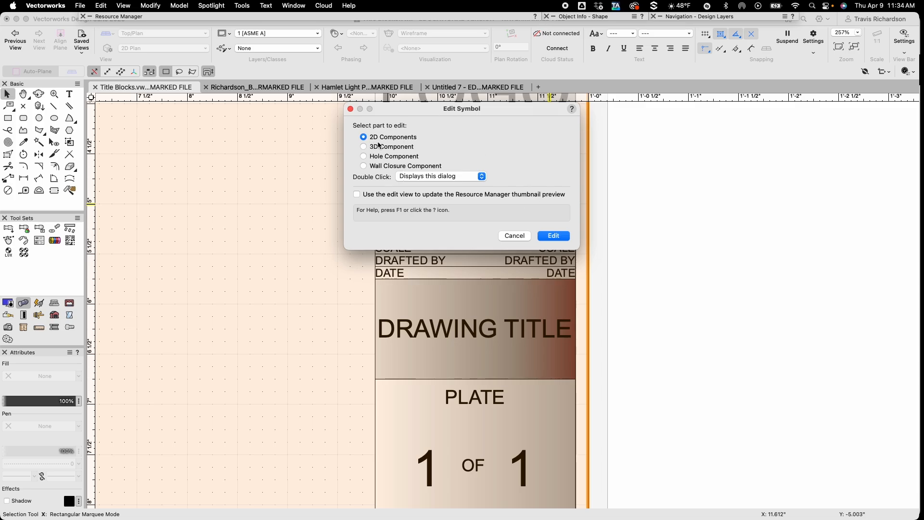
click(557, 235)
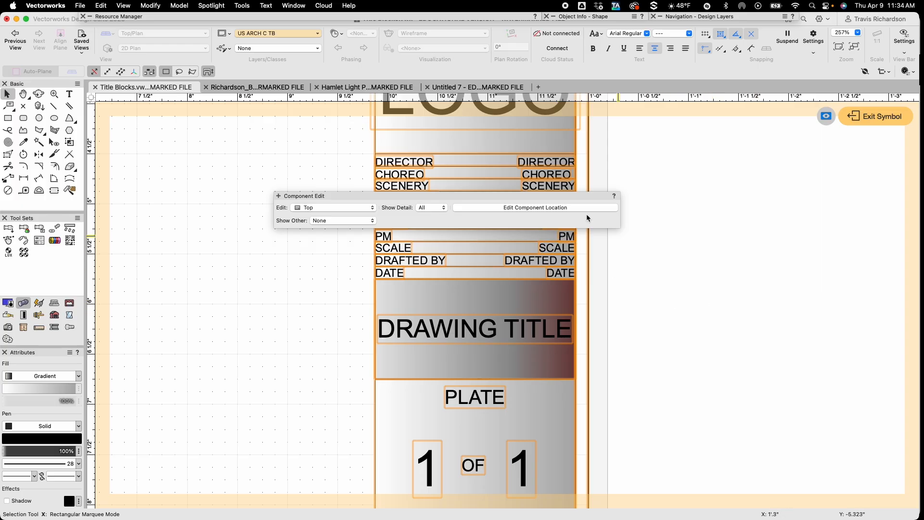
drag(474, 195, 806, 178)
click(740, 287)
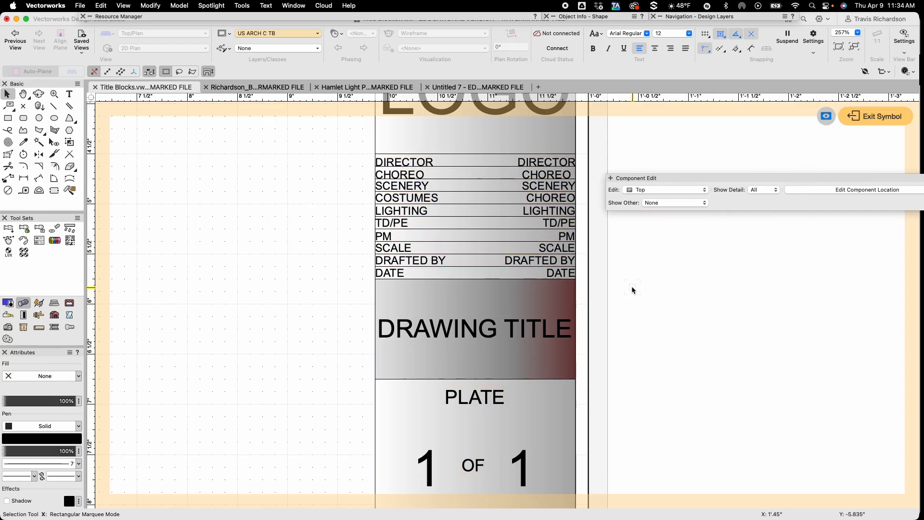
Link the DIRECTOR text in the right column of the credits to the DIRECTOR field of the FULL TITLE BLOCK record
click(547, 162)
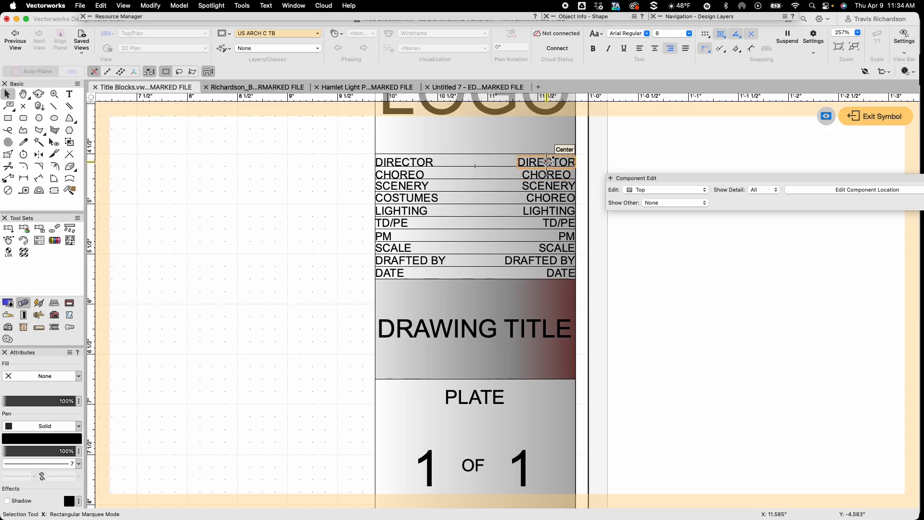
click(212, 6)
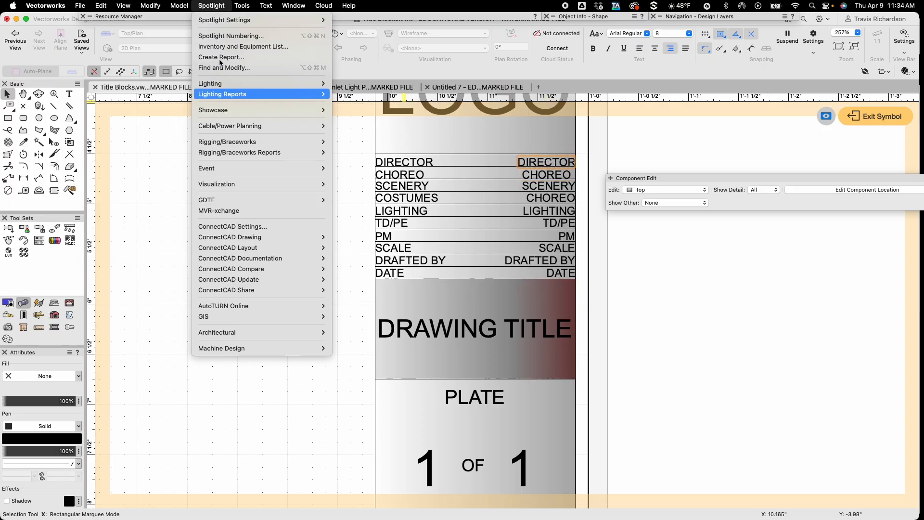
mouse_move(241, 6)
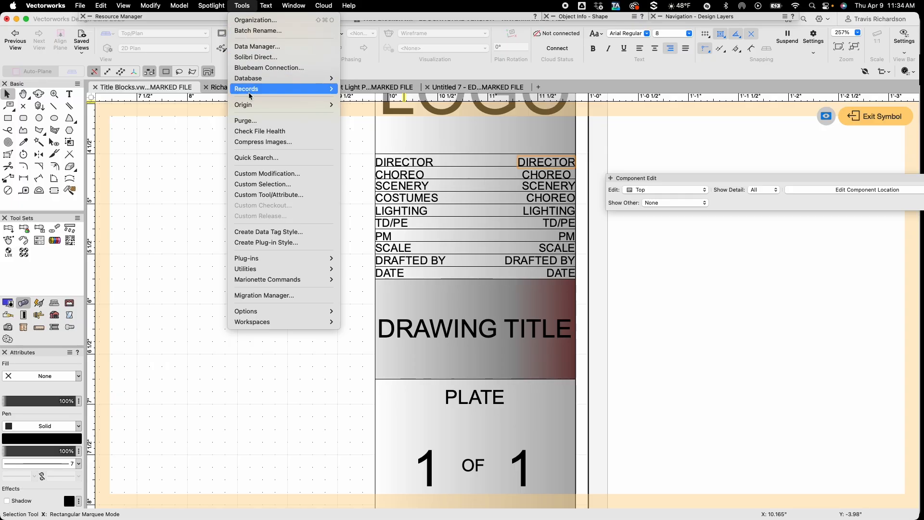
mouse_move(248, 91)
click(387, 91)
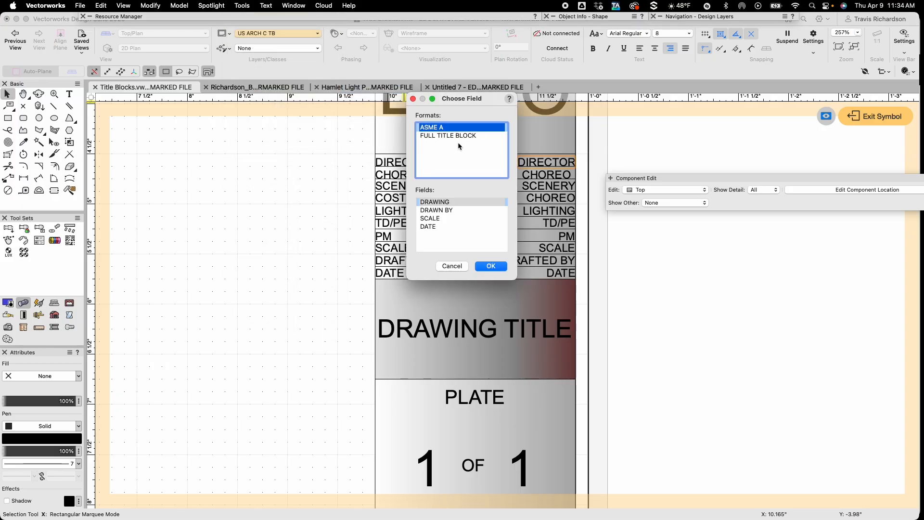
click(452, 136)
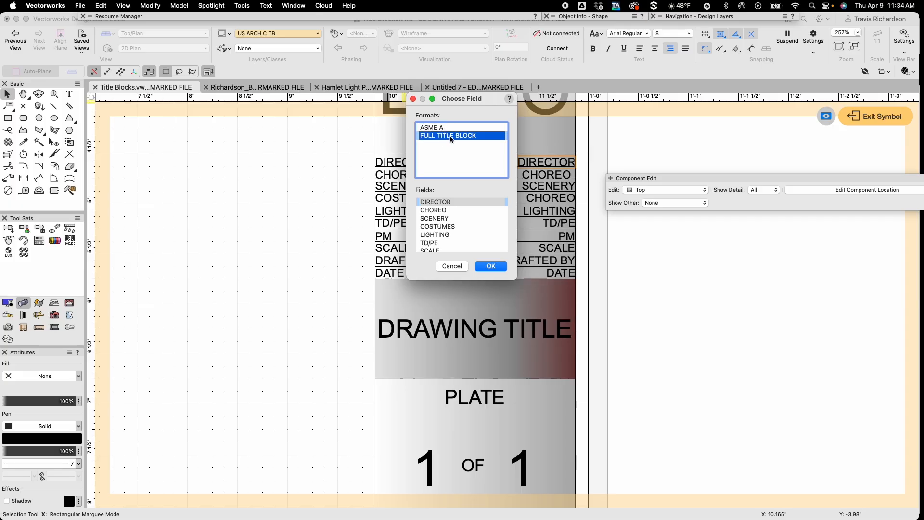
click(431, 203)
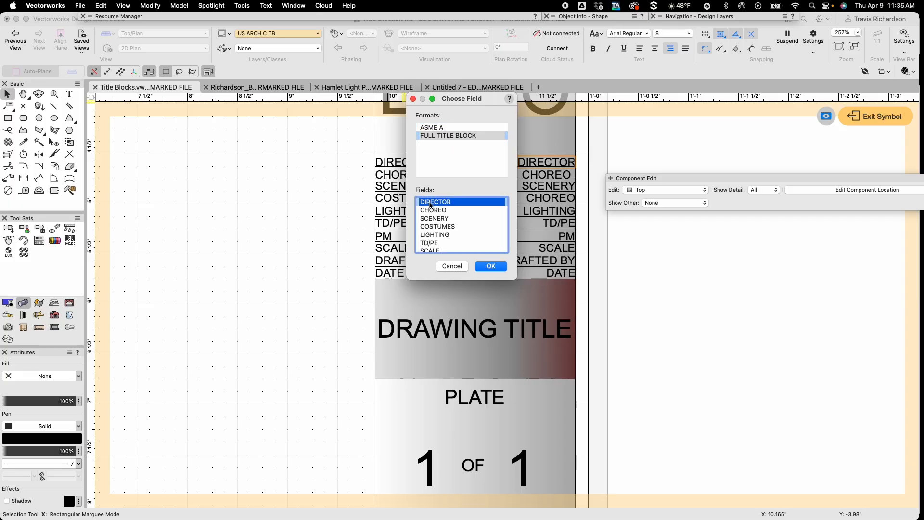
click(491, 266)
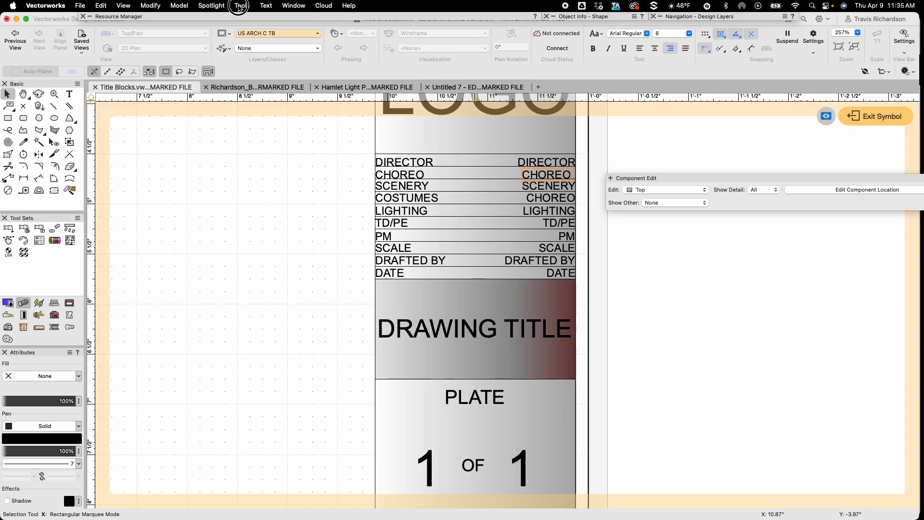
Link the CHOREO text in the right column of the credits to the CHOREO field of the FULL TITLE BLOCK record
click(241, 5)
mouse_move(260, 84)
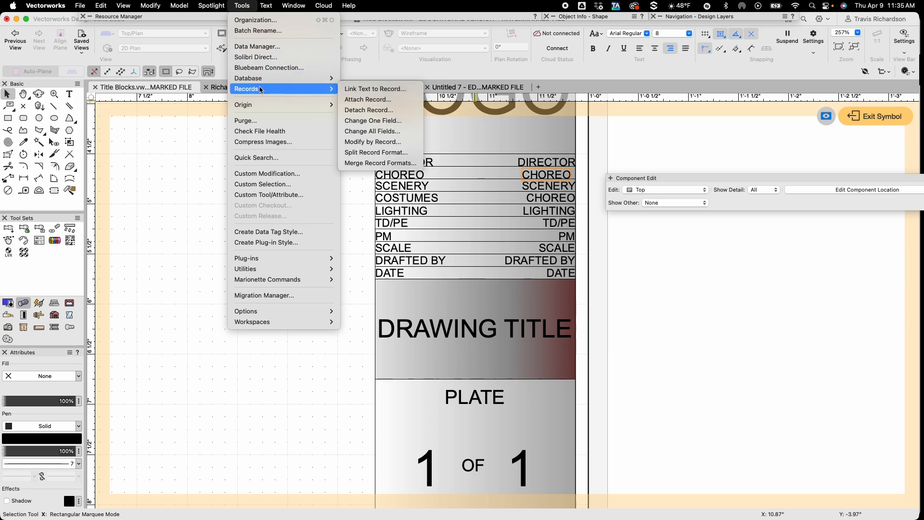
click(372, 89)
click(452, 135)
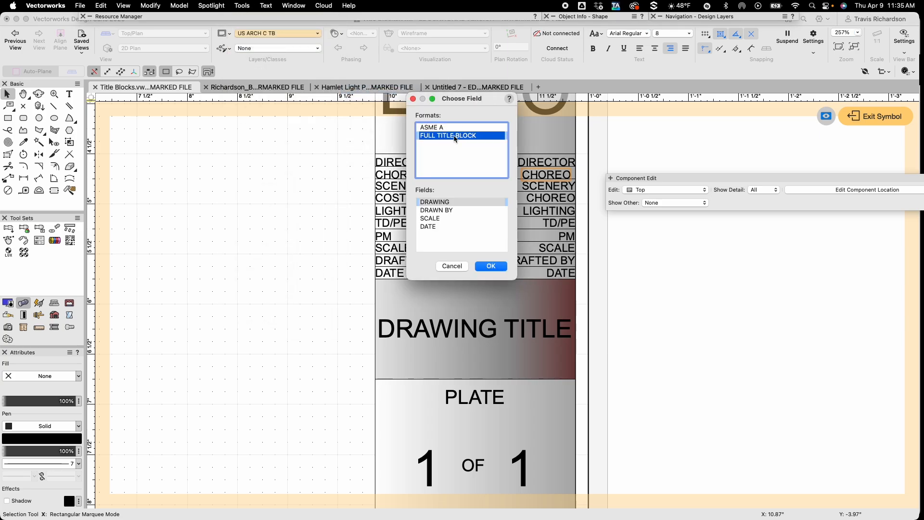
click(439, 210)
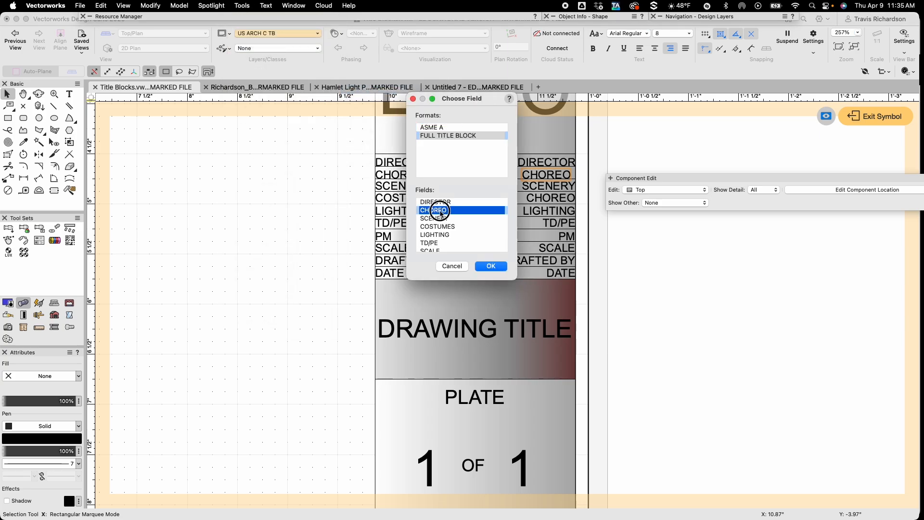
click(490, 266)
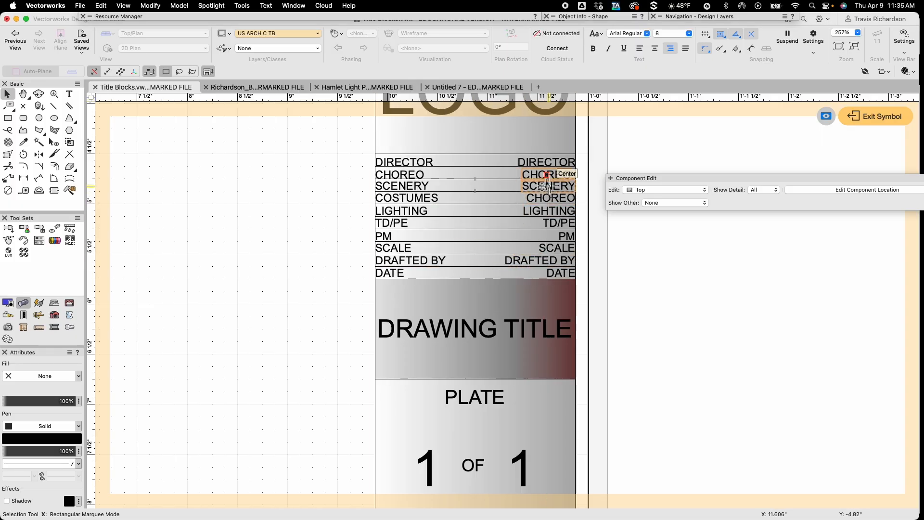
Link the SCENERY text in the right column of the credits to the SCENERY field of the FULL TITLE BLOCK record
click(545, 186)
click(242, 6)
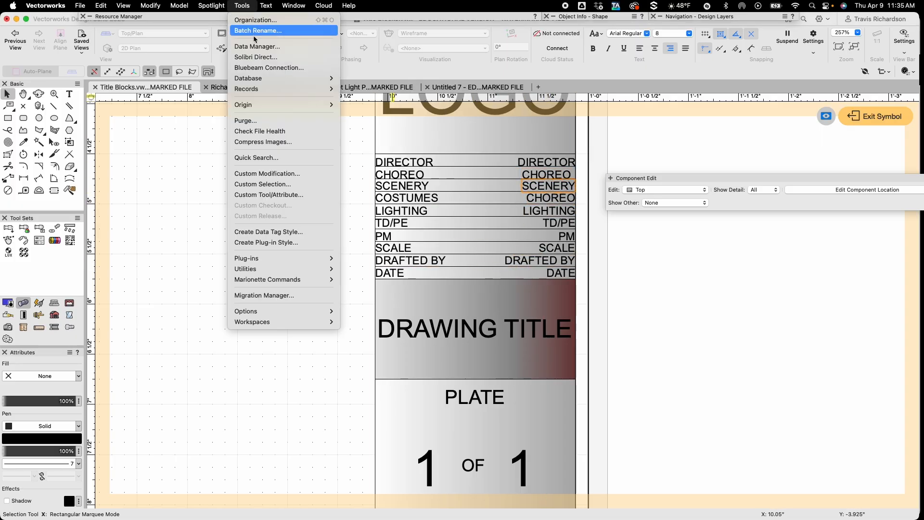
mouse_move(262, 89)
click(356, 90)
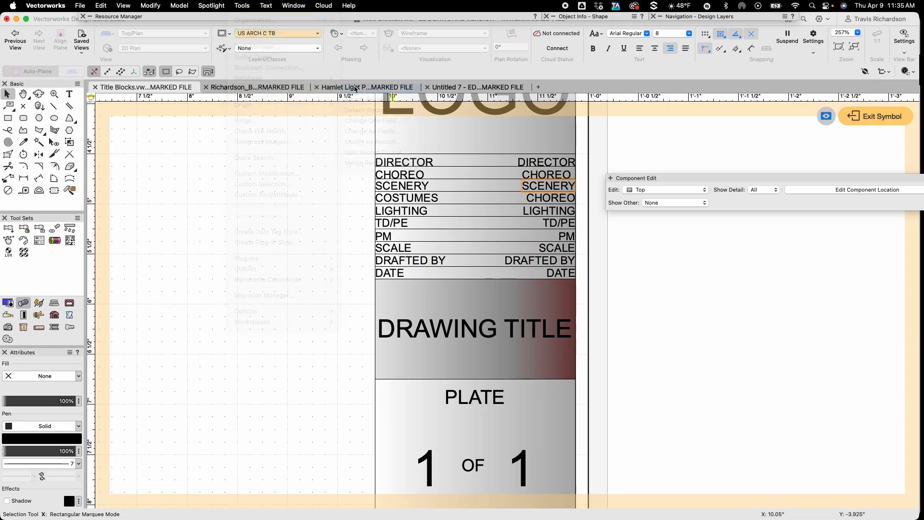
click(463, 136)
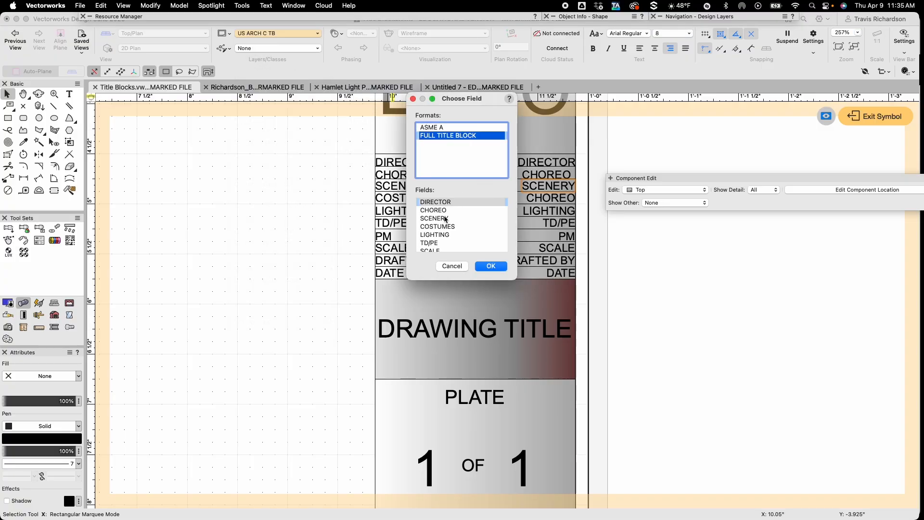
click(443, 220)
click(491, 266)
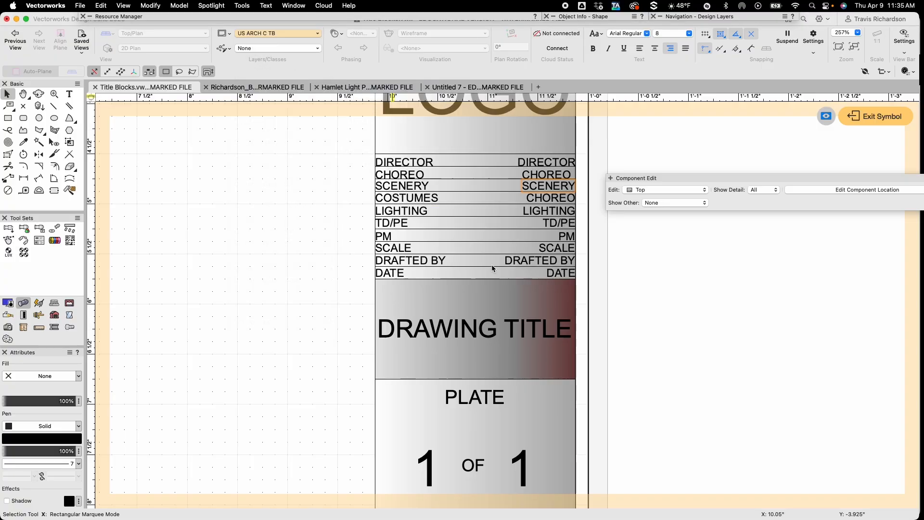
Link the right-column text in the COSTUMES row, which reads CHOREO, to the COSTUMES field of the FULL TITLE BLOCK record
click(212, 6)
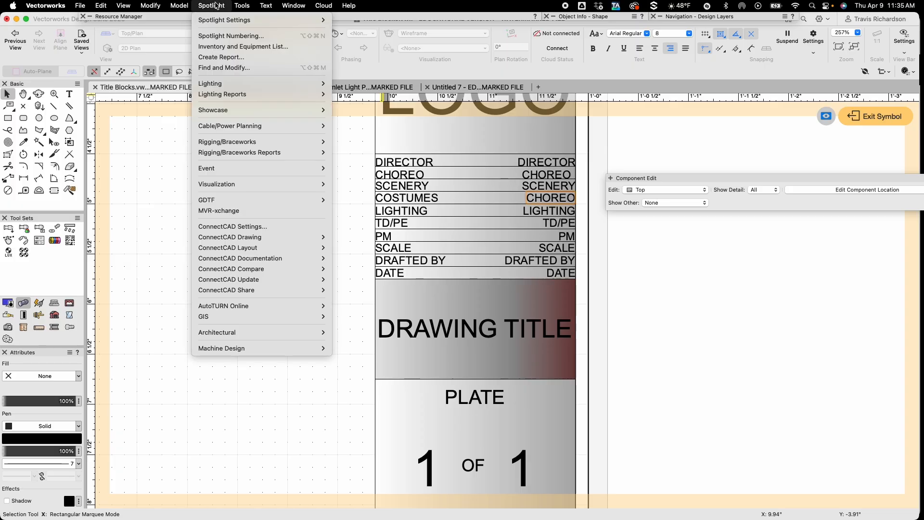
mouse_move(241, 5)
mouse_move(265, 89)
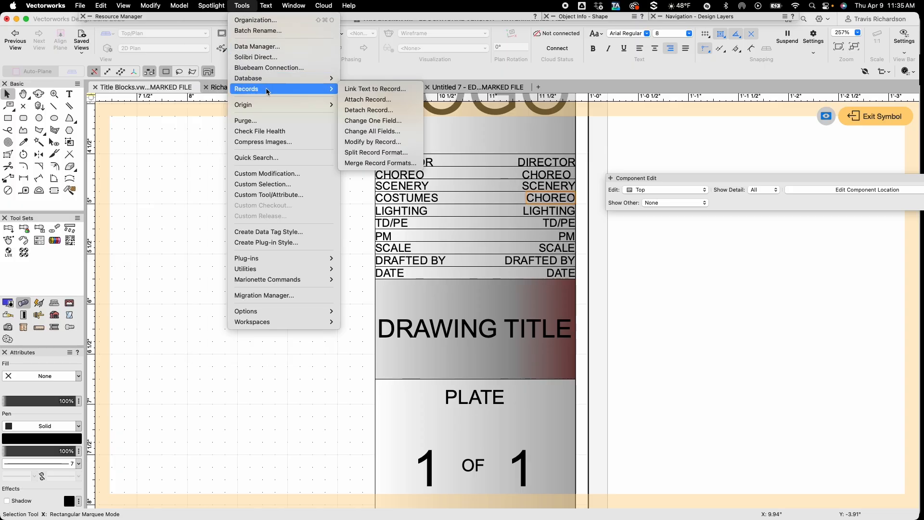
click(371, 92)
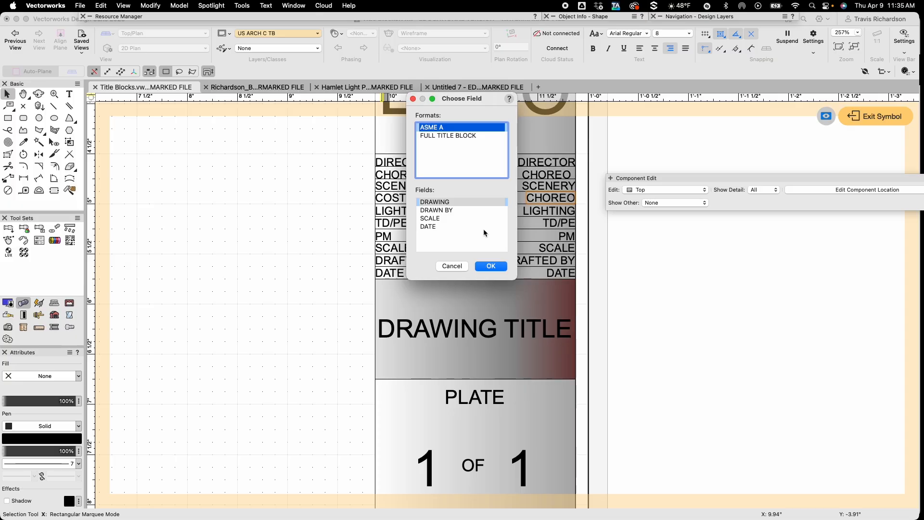
click(455, 136)
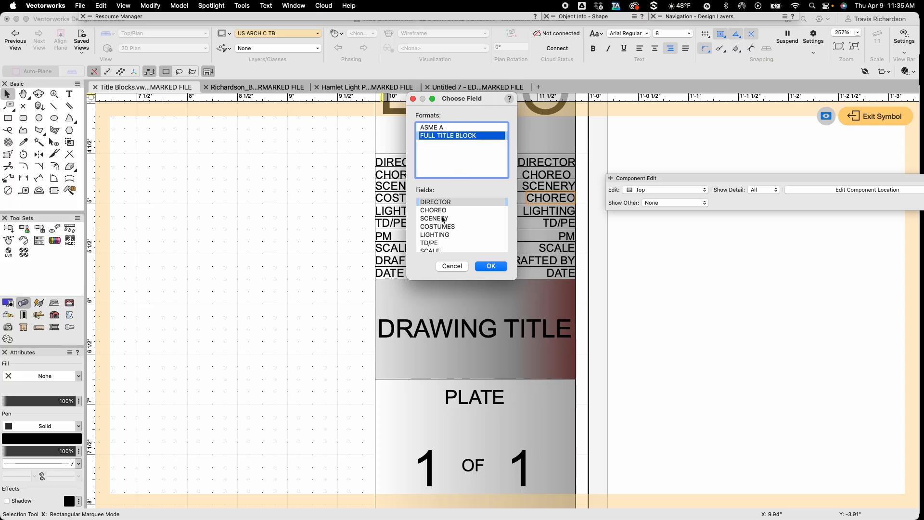
click(446, 226)
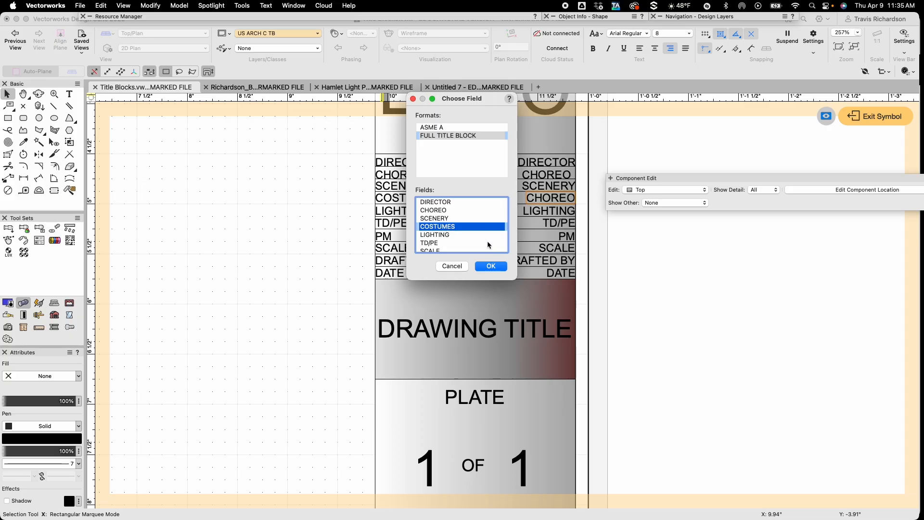
click(490, 266)
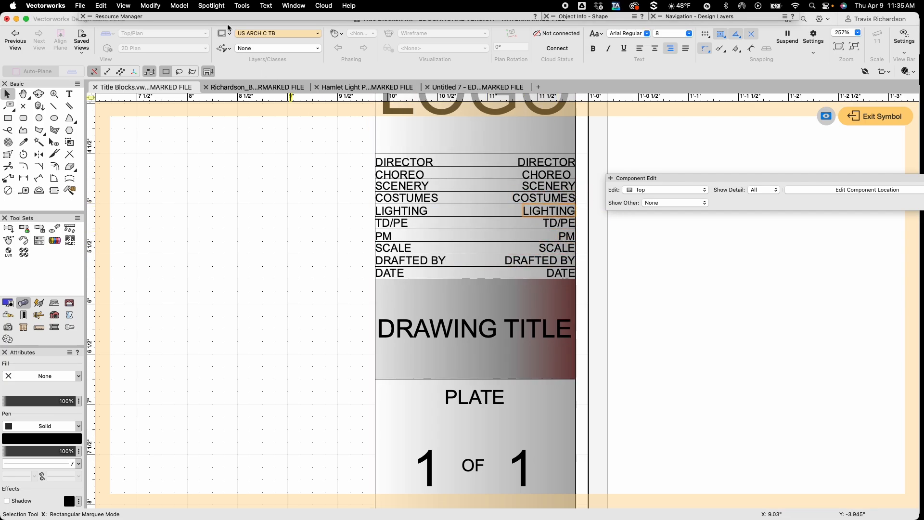
Link the LIGHTING text in the right column of the credits to the LIGHTING field of the FULL TITLE BLOCK record
click(243, 5)
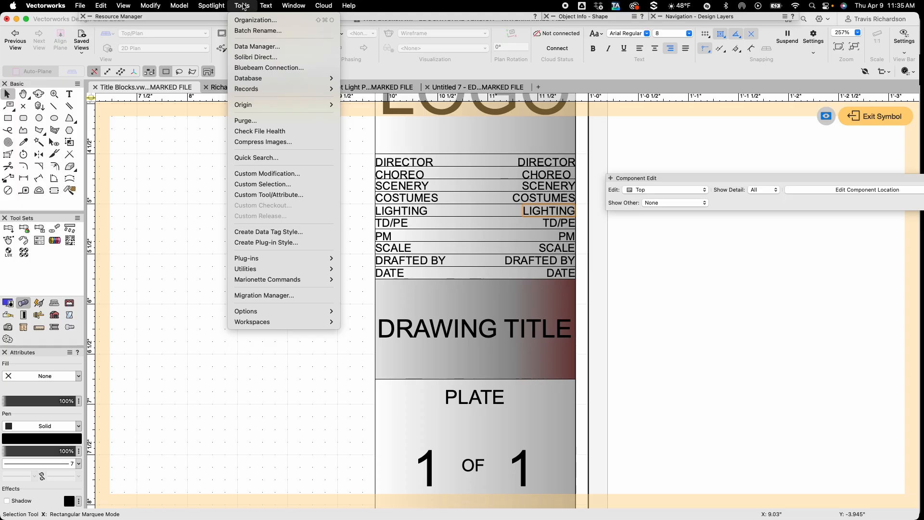
mouse_move(255, 89)
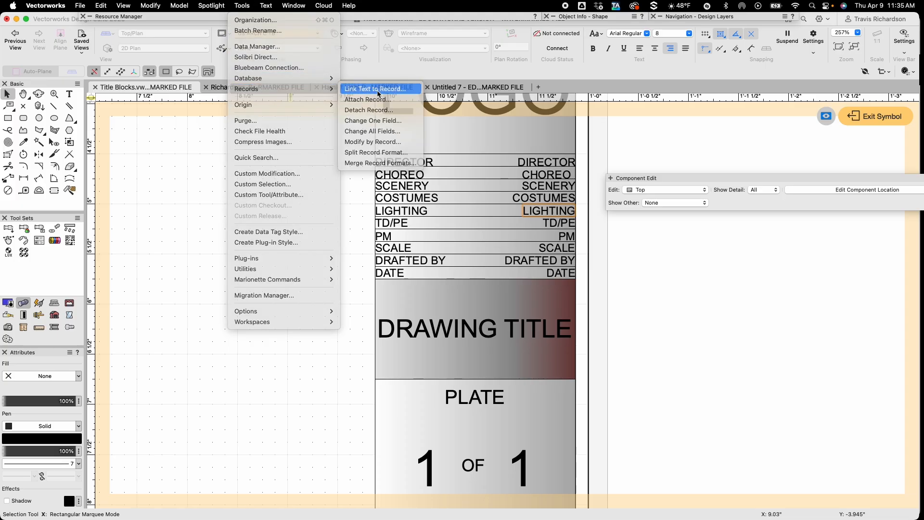
click(379, 90)
click(449, 136)
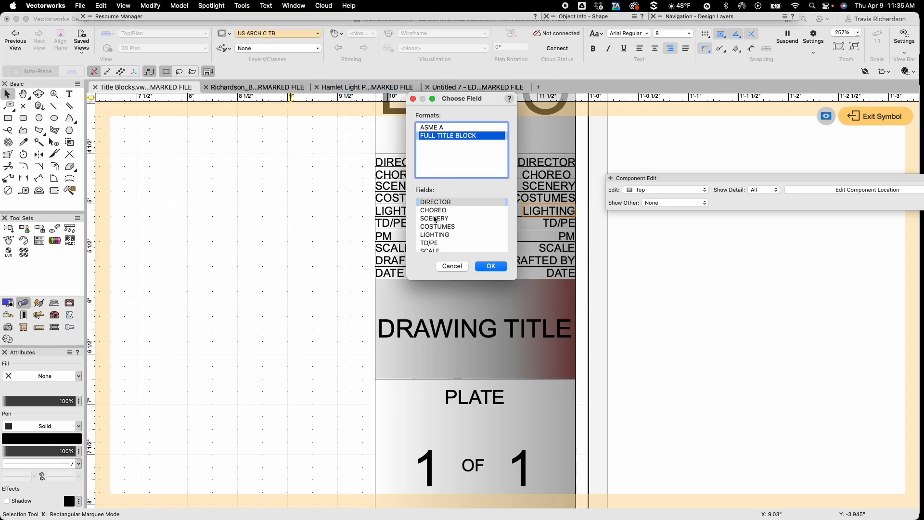
click(438, 235)
click(491, 265)
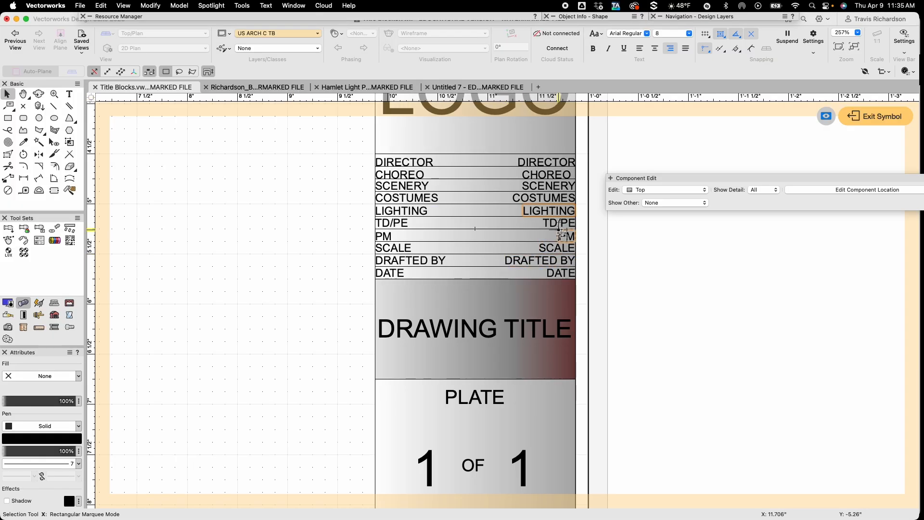
Link the TD/PE text in the right column of the credits to the TD/PE field of the FULL TITLE BLOCK record
click(560, 228)
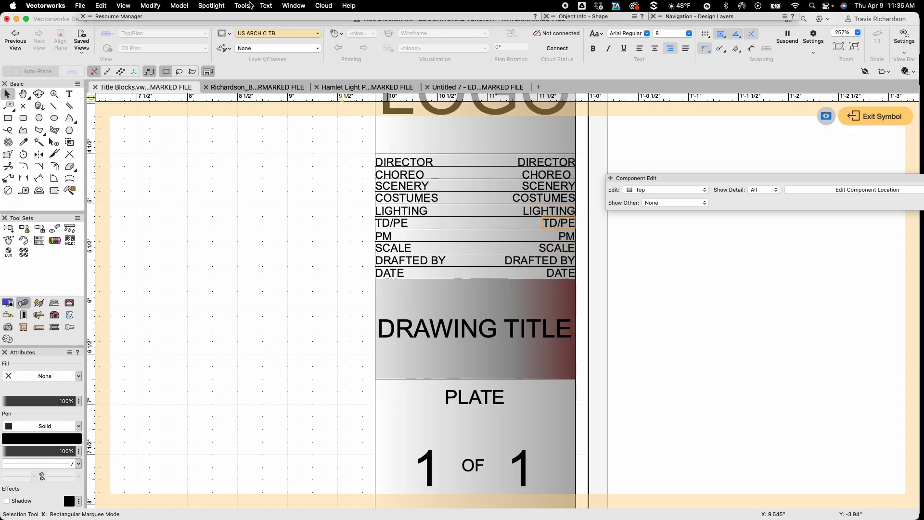
click(250, 6)
mouse_move(269, 89)
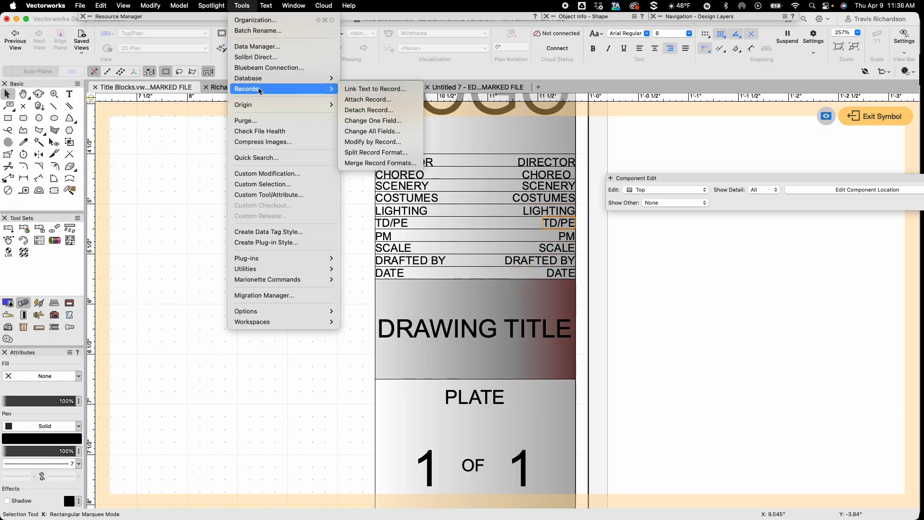
click(356, 89)
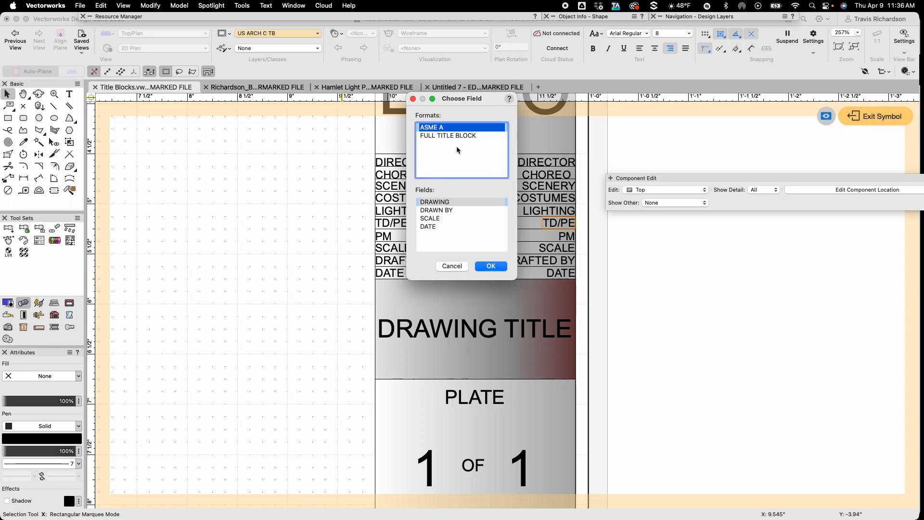
click(455, 136)
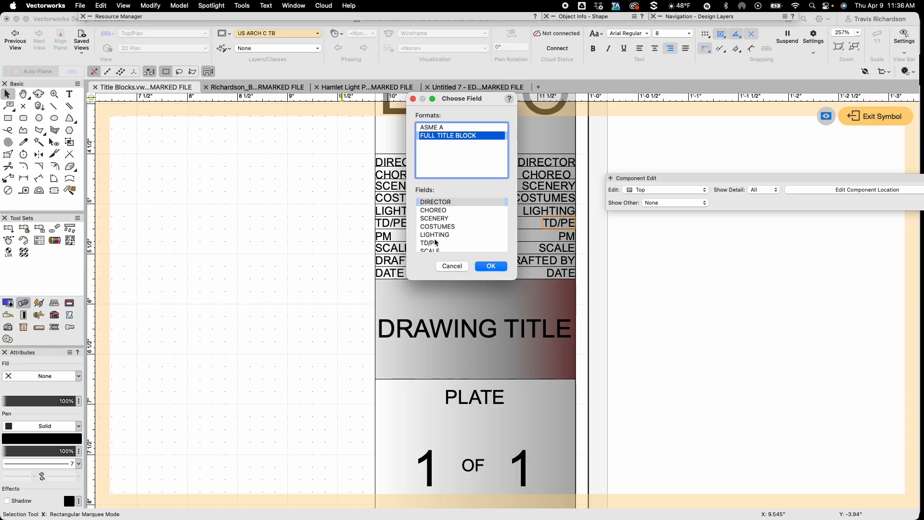
click(435, 243)
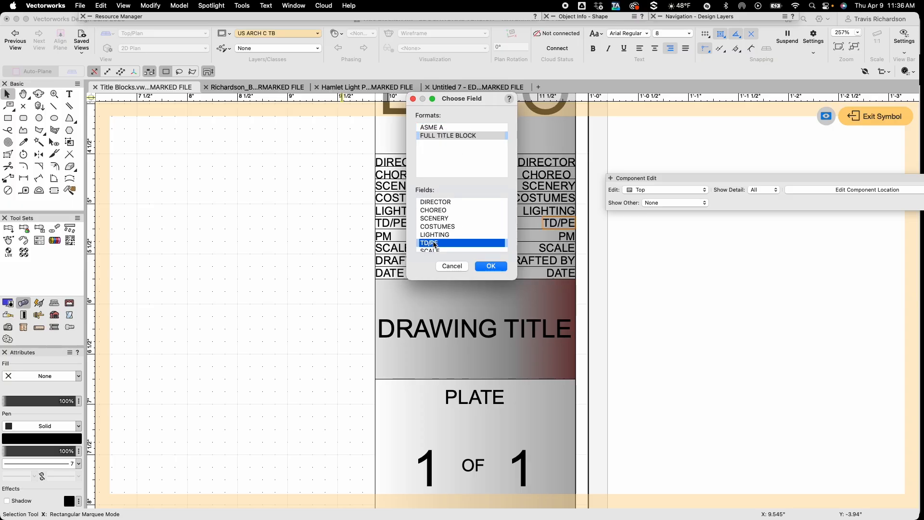
click(491, 266)
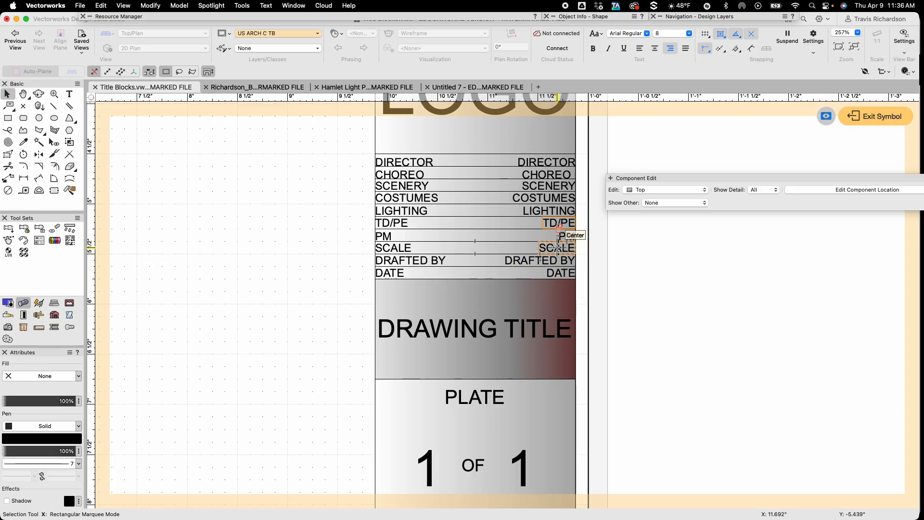
Link the SCALE text in the right column of the credits to the SCALE field of the FULL TITLE BLOCK record
click(233, 5)
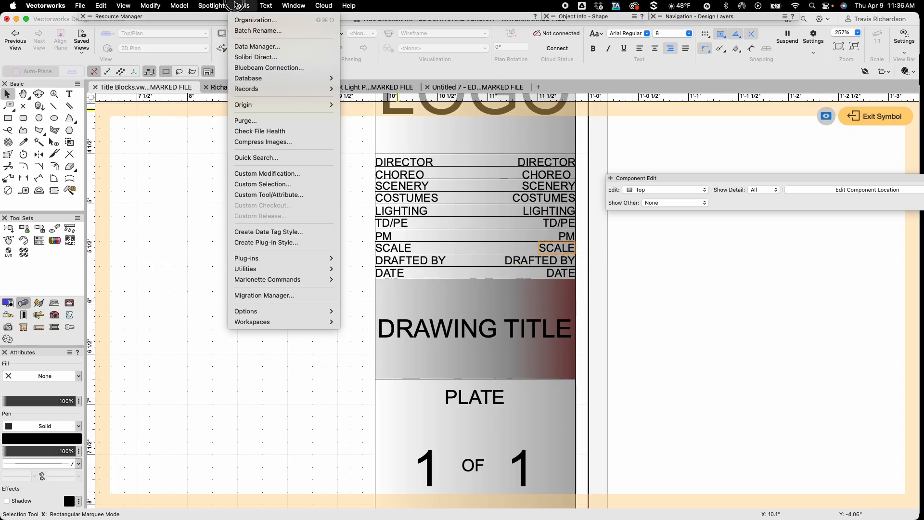
mouse_move(259, 90)
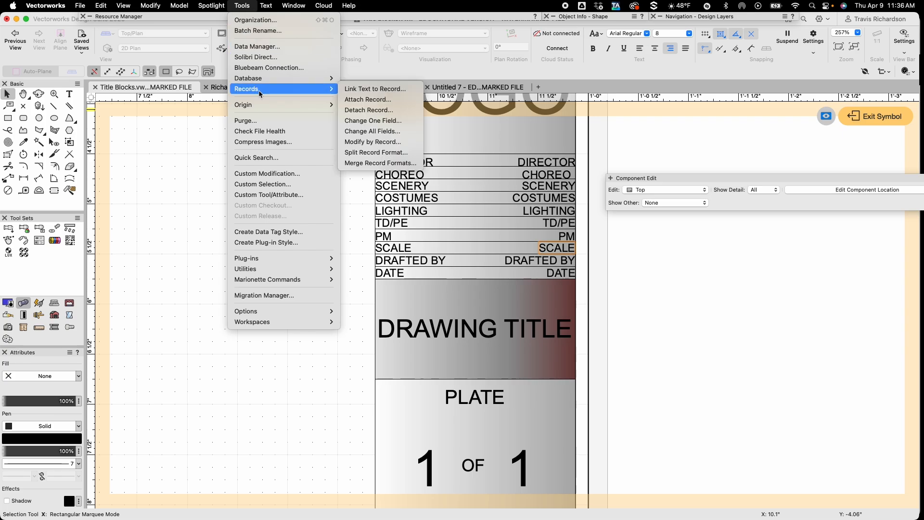
click(369, 89)
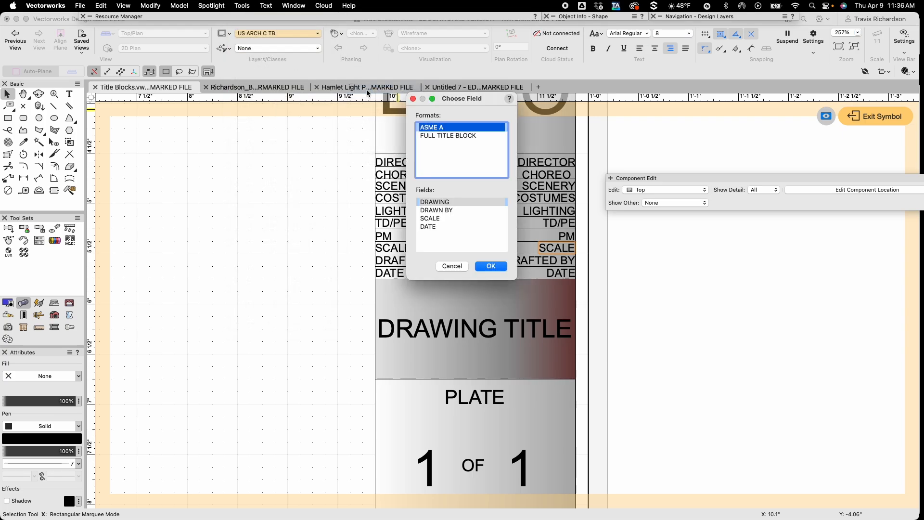
click(451, 135)
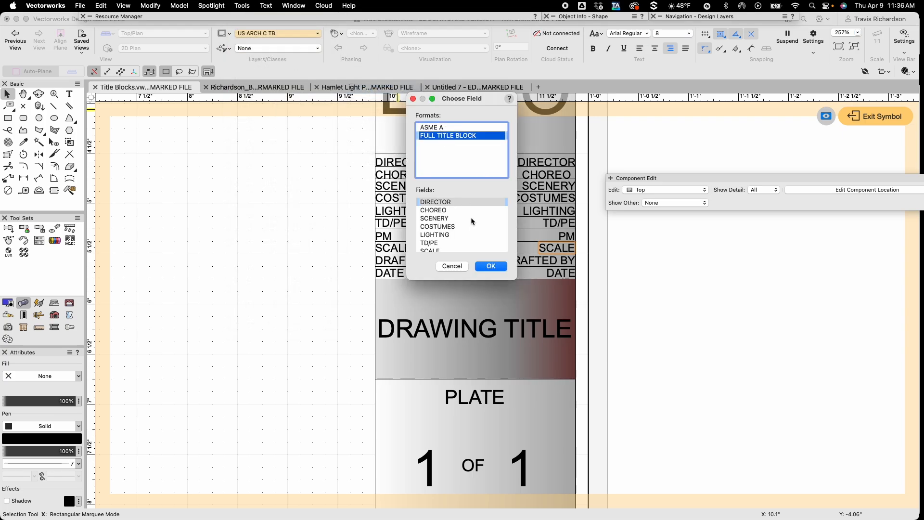
scroll(472, 220, down, 2)
click(442, 232)
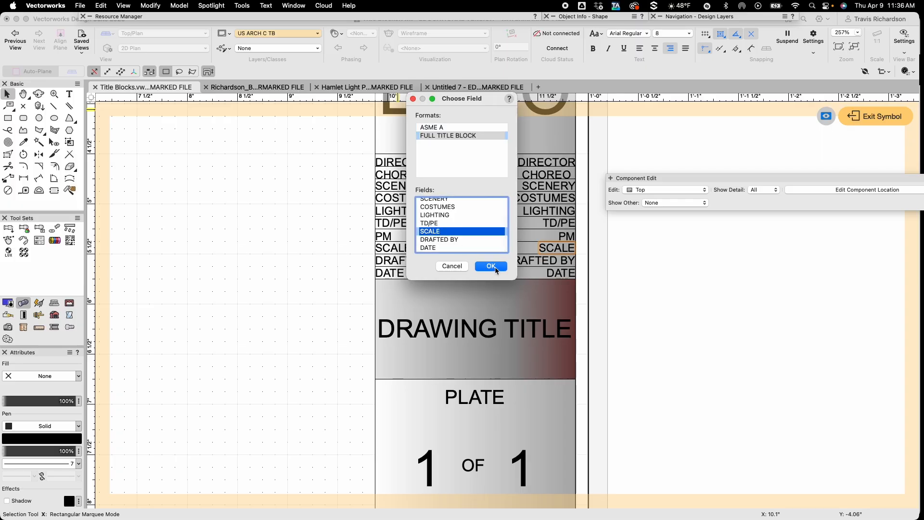
click(491, 266)
Link the DRAFTED BY text in the right column of the credits to the DRAFTED BY field of the FULL TITLE BLOCK record
click(540, 260)
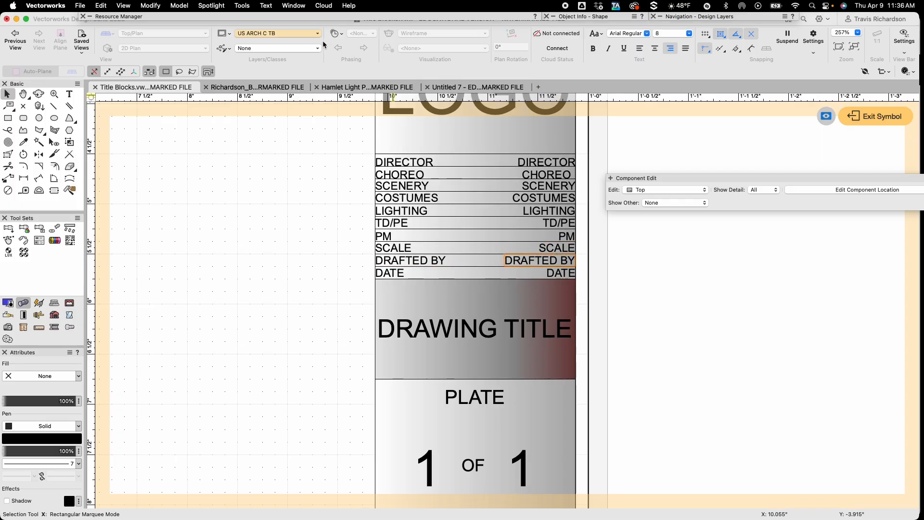
click(244, 7)
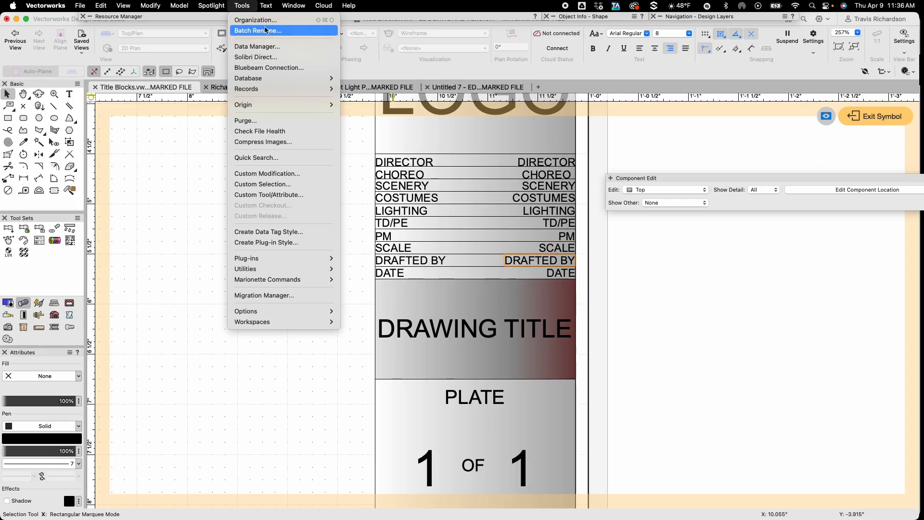
mouse_move(270, 88)
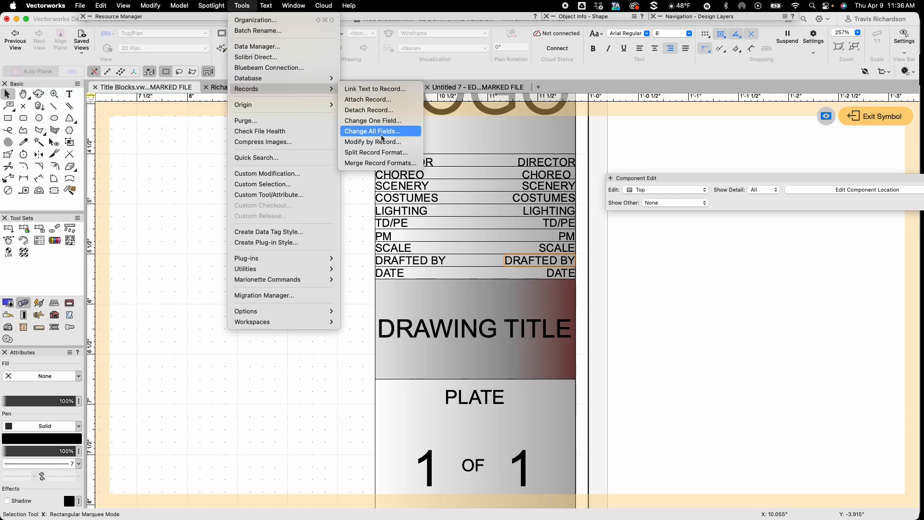
click(373, 90)
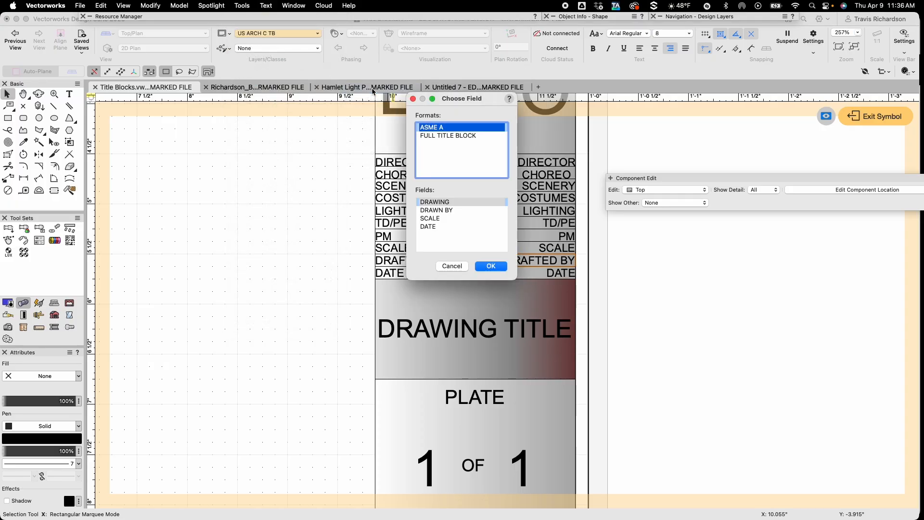
click(434, 136)
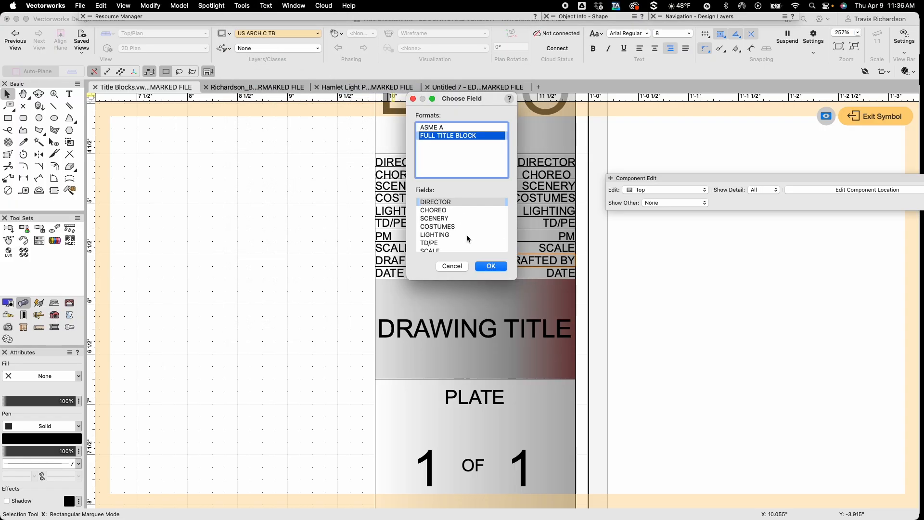
scroll(466, 235, down, 3)
click(440, 238)
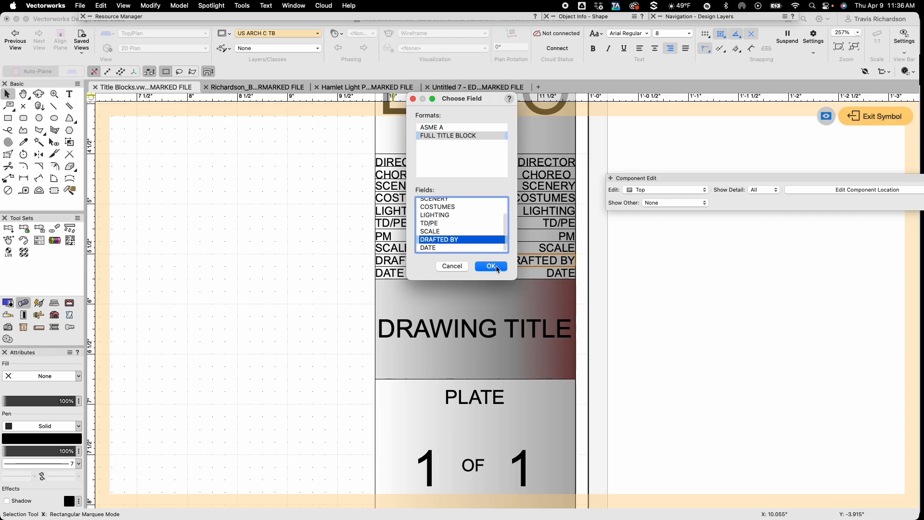
click(497, 268)
Link the DATE text in the right column of the credits to the DATE field of the FULL TITLE BLOCK record
click(562, 273)
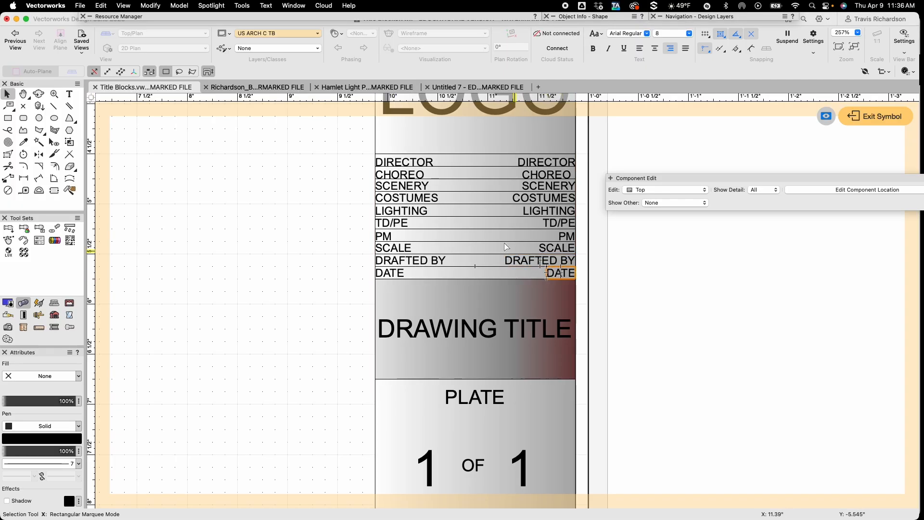
click(242, 6)
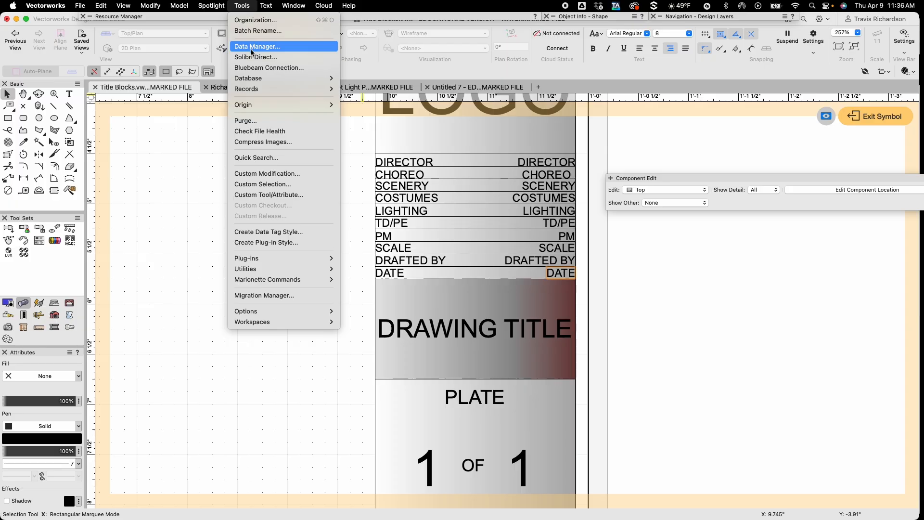
mouse_move(291, 88)
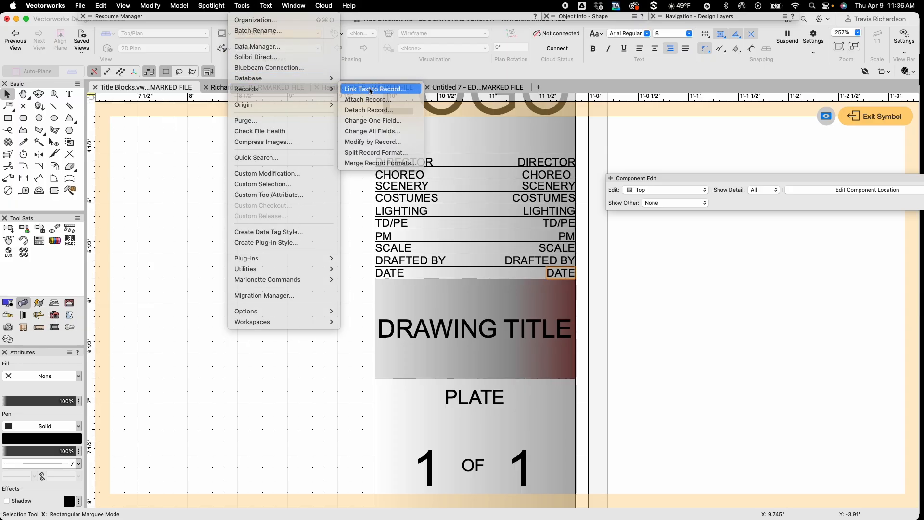
click(370, 89)
click(453, 136)
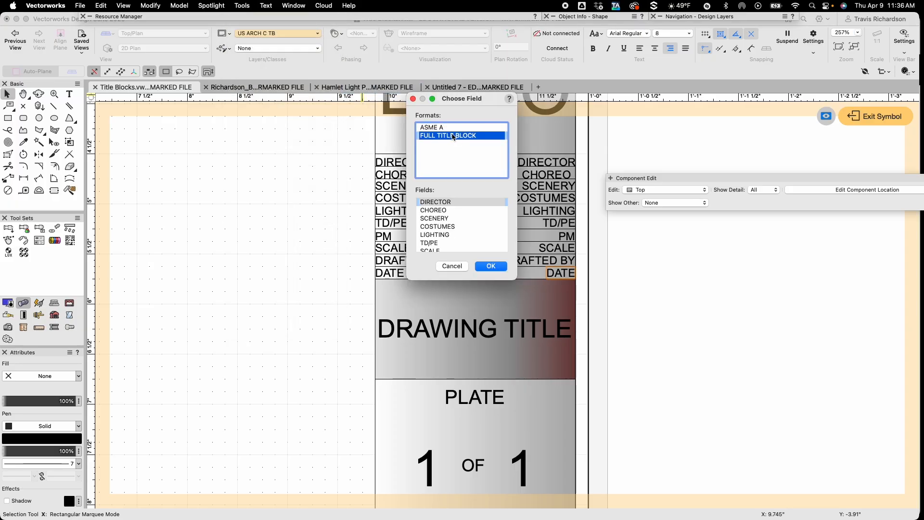
scroll(447, 237, down, 3)
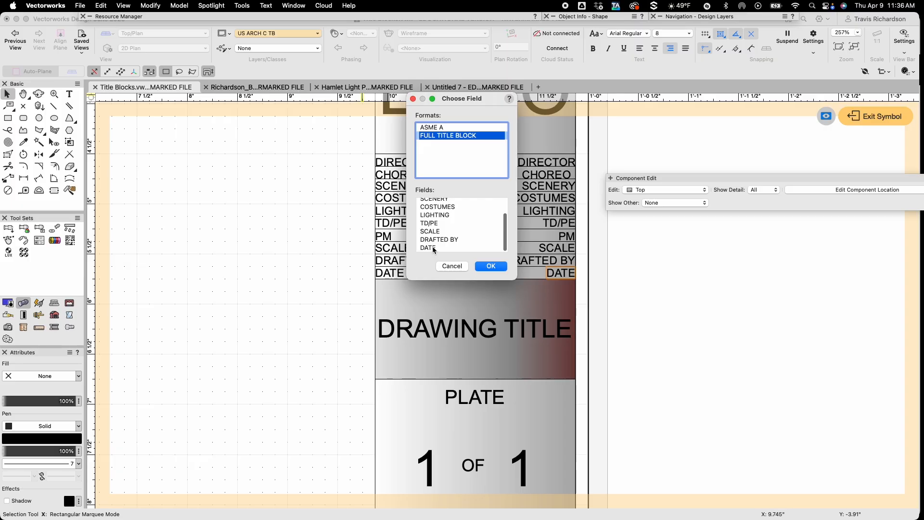
click(433, 247)
click(490, 266)
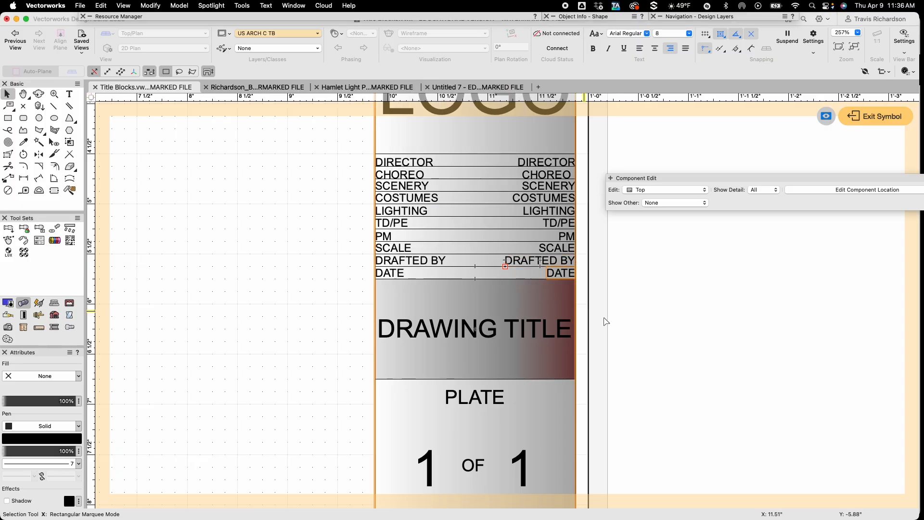
click(759, 342)
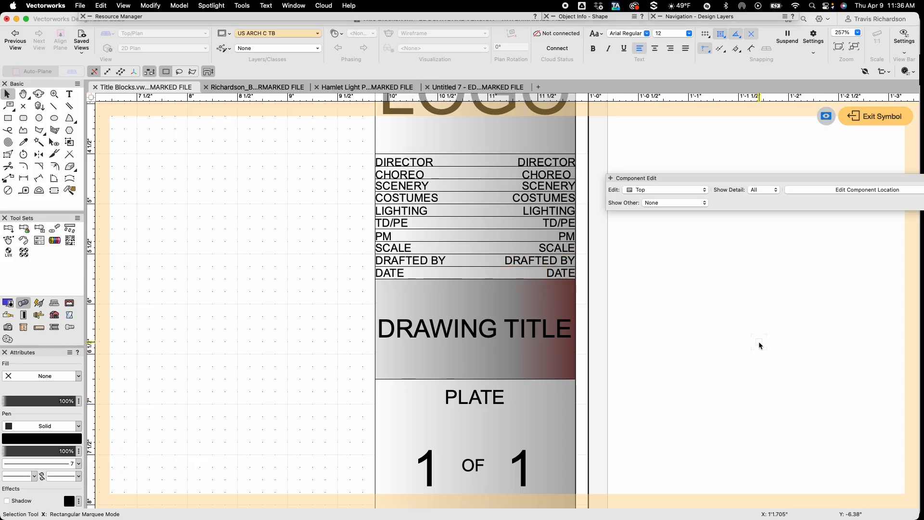
Add a text field named PM with the default value PM to the FULL TITLE BLOCK record format
click(186, 17)
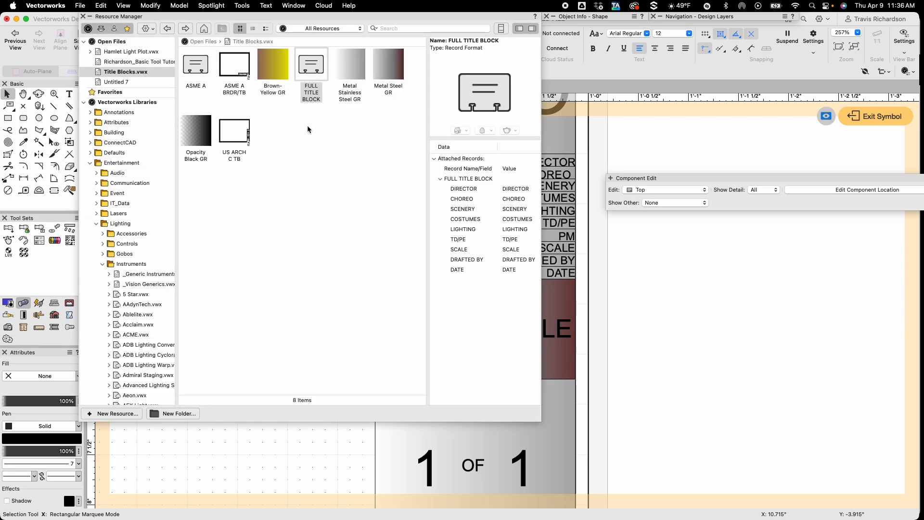
right_click(312, 71)
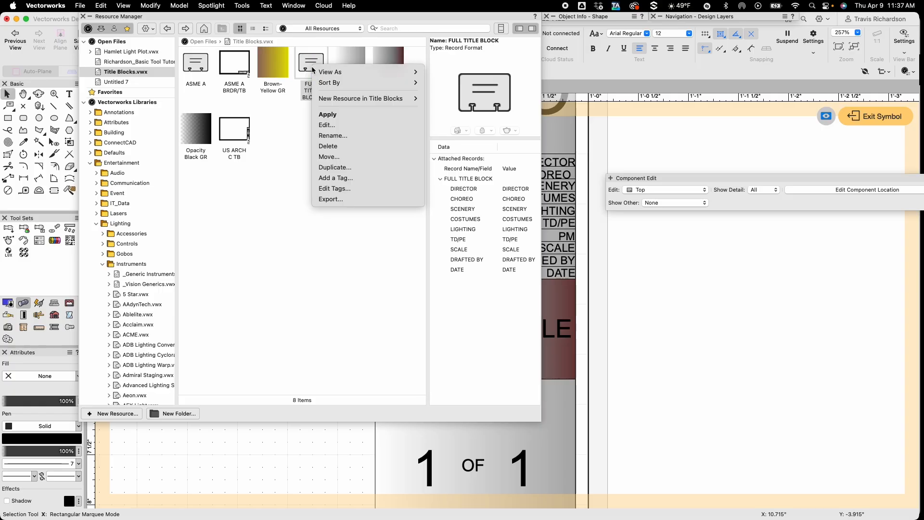
click(327, 126)
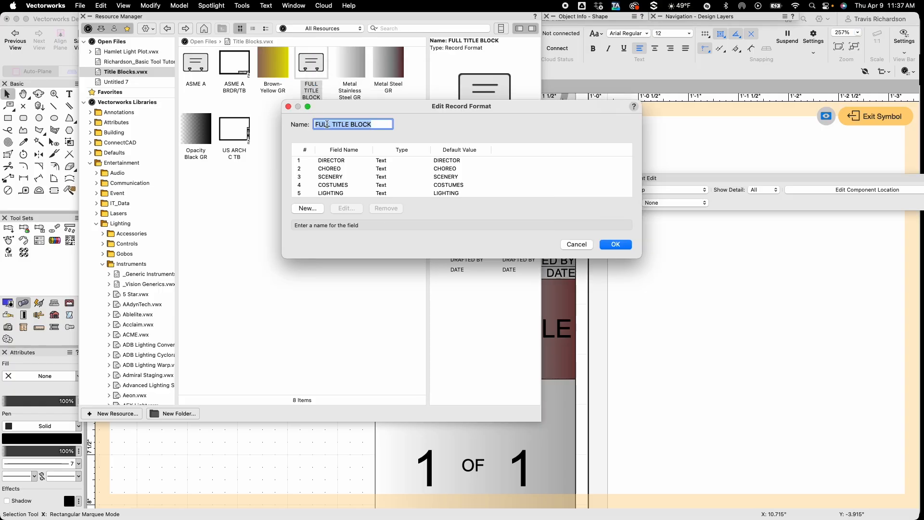
scroll(398, 175, down, 3)
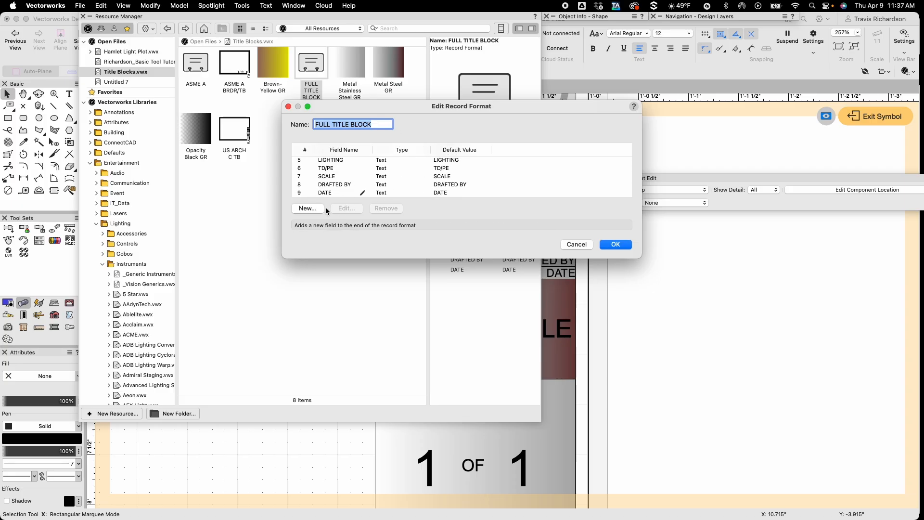
click(313, 207)
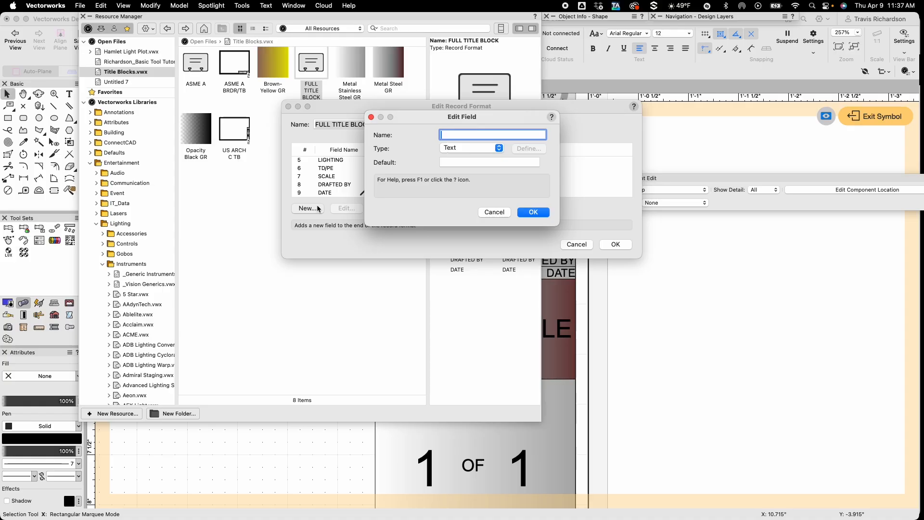
key(Tab)
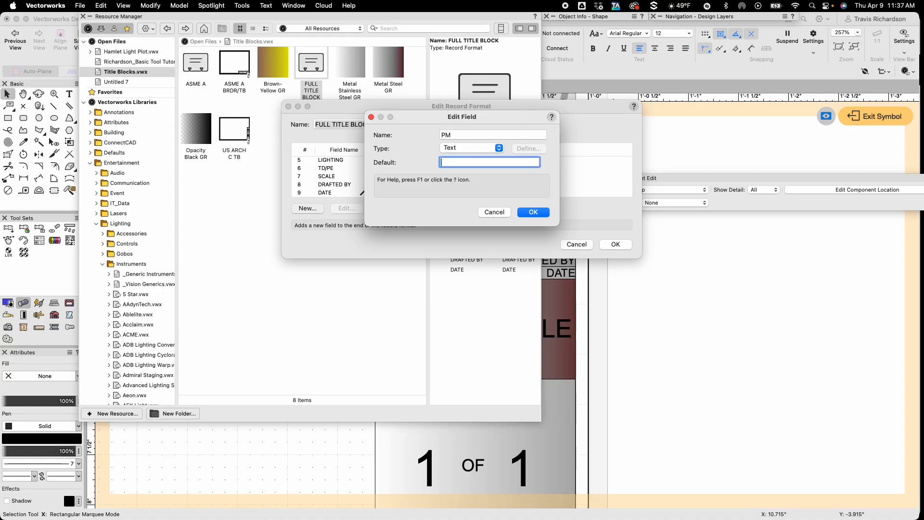
key(Return)
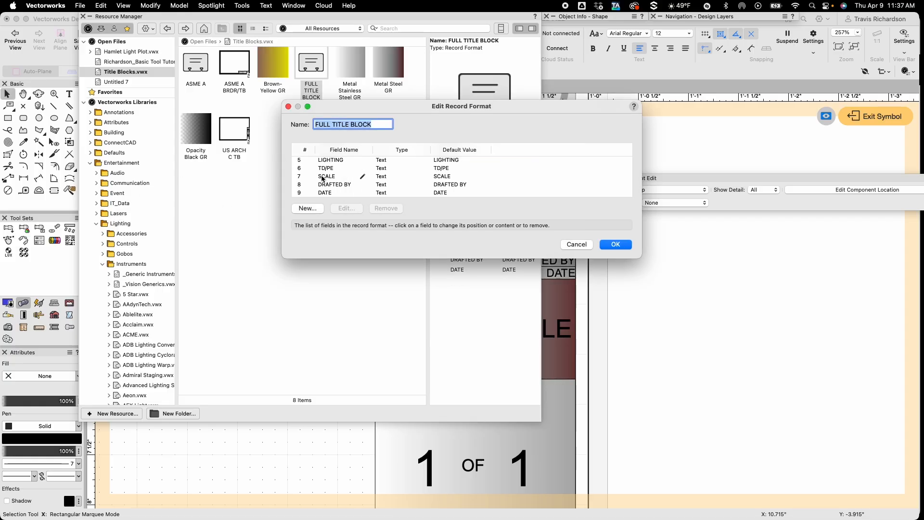
Move the PM field between TD/PE and SCALE in the FULL TITLE BLOCK record format and accept the changes
scroll(322, 178, down, 1)
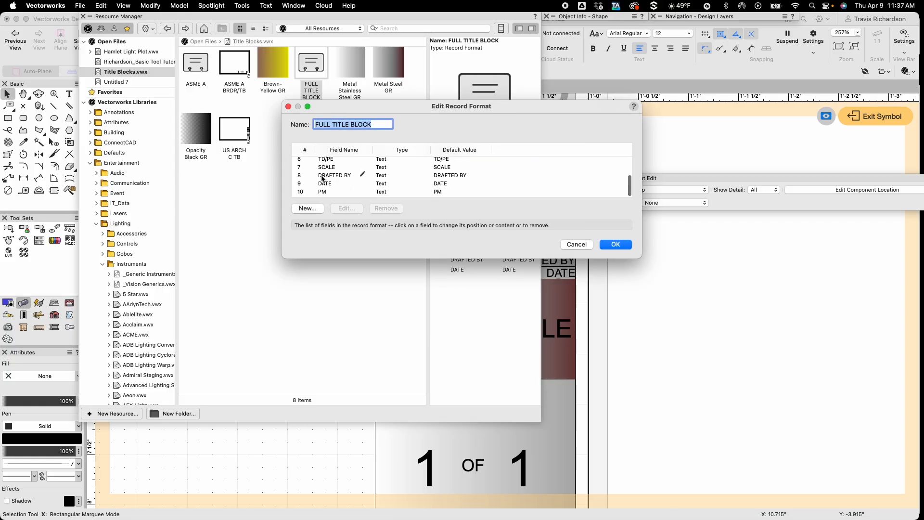
click(303, 195)
drag(303, 195, 301, 174)
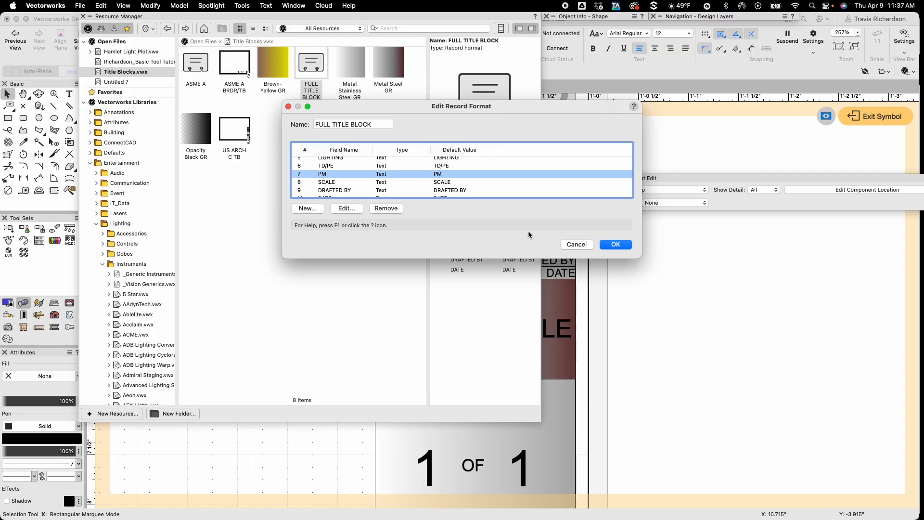
click(610, 246)
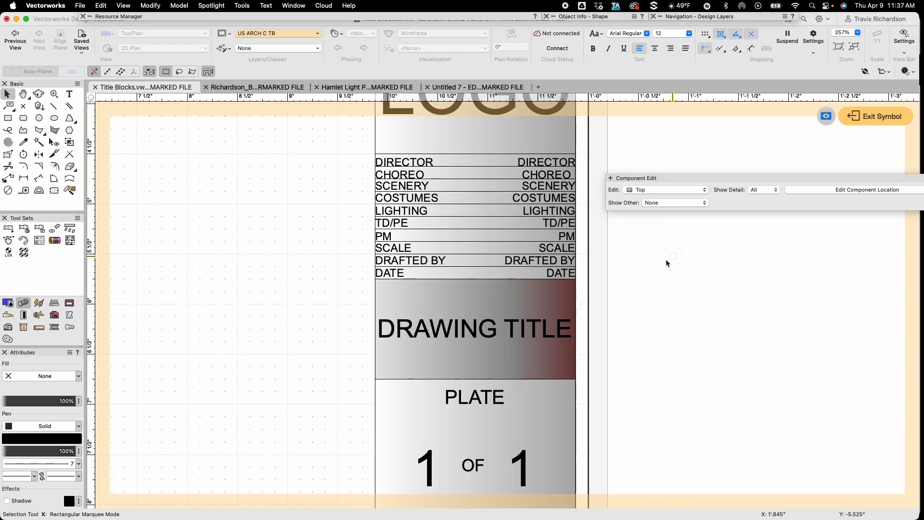
Link the PM text in the right column of the credits to the PM field of the FULL TITLE BLOCK record and exit the symbol
click(567, 236)
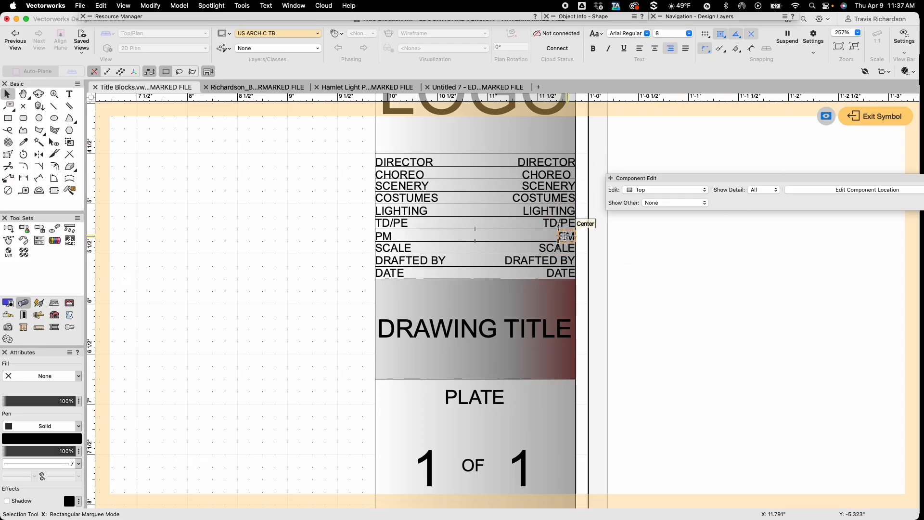
click(242, 5)
mouse_move(246, 89)
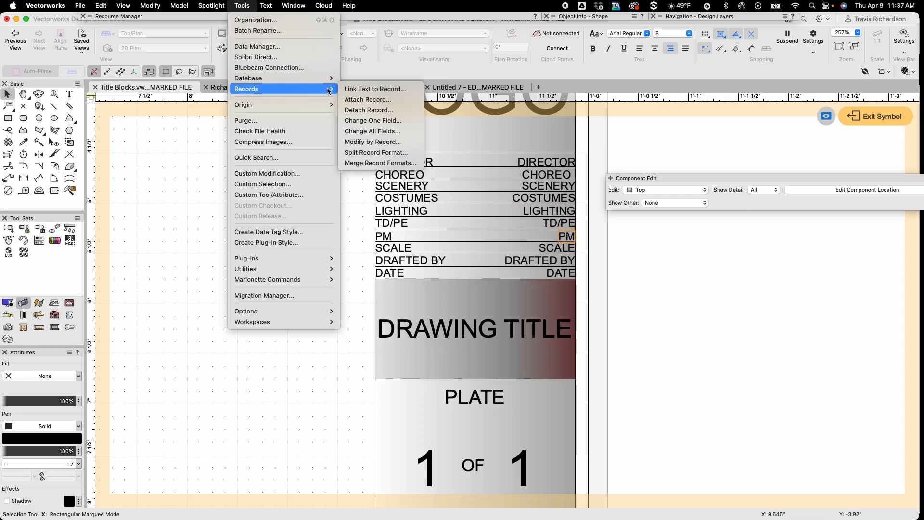
click(379, 90)
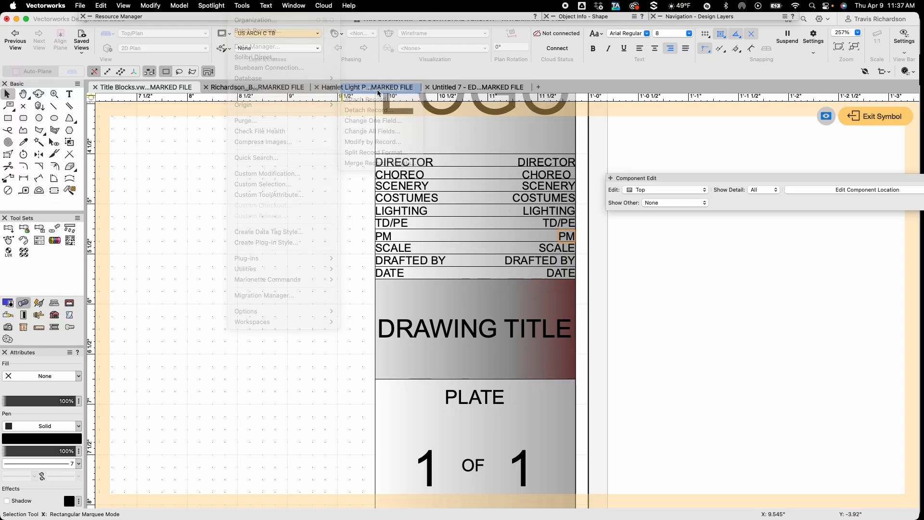
click(454, 136)
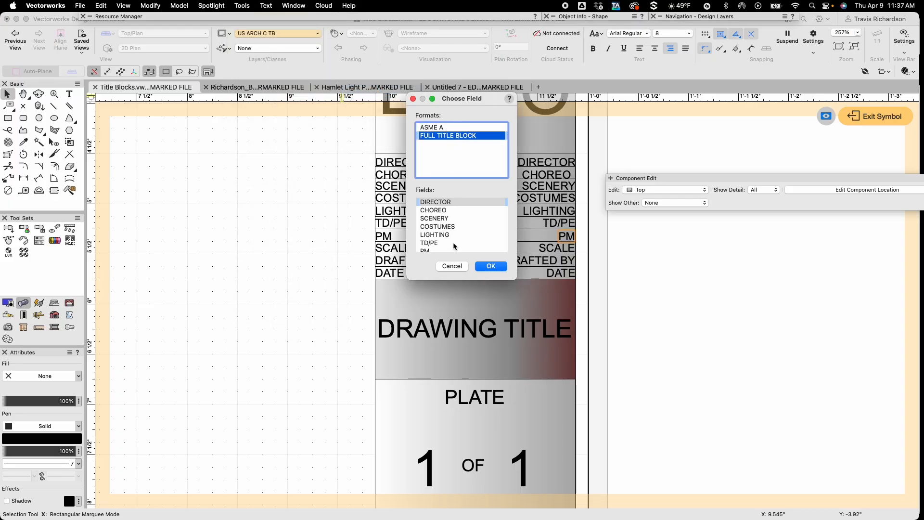
scroll(433, 226, down, 3)
click(426, 229)
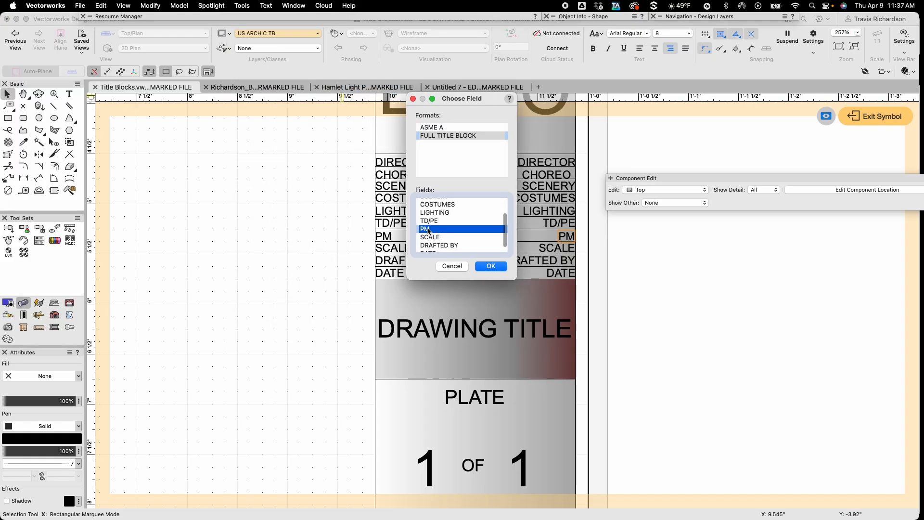
click(491, 266)
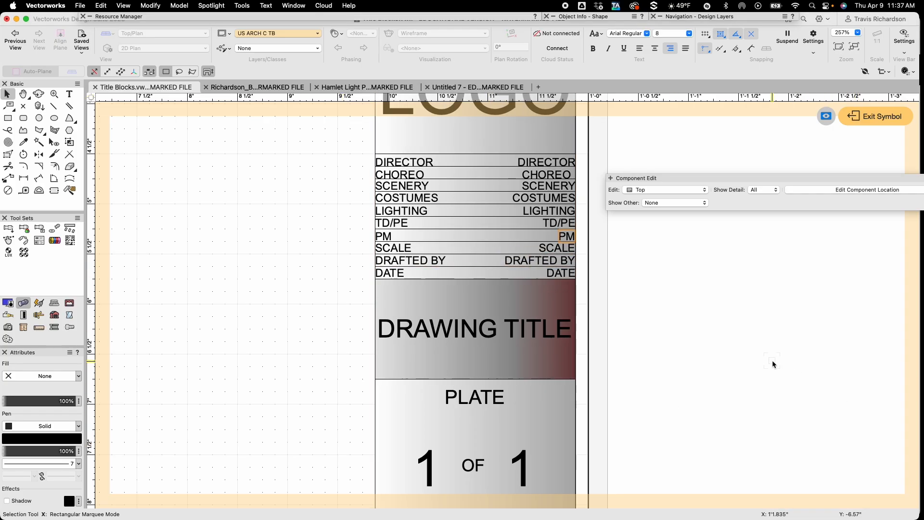
click(758, 360)
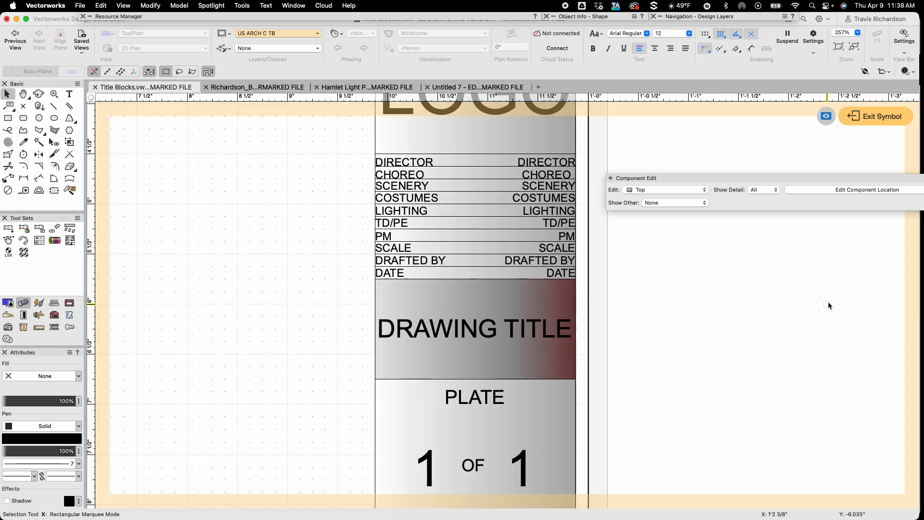
click(879, 118)
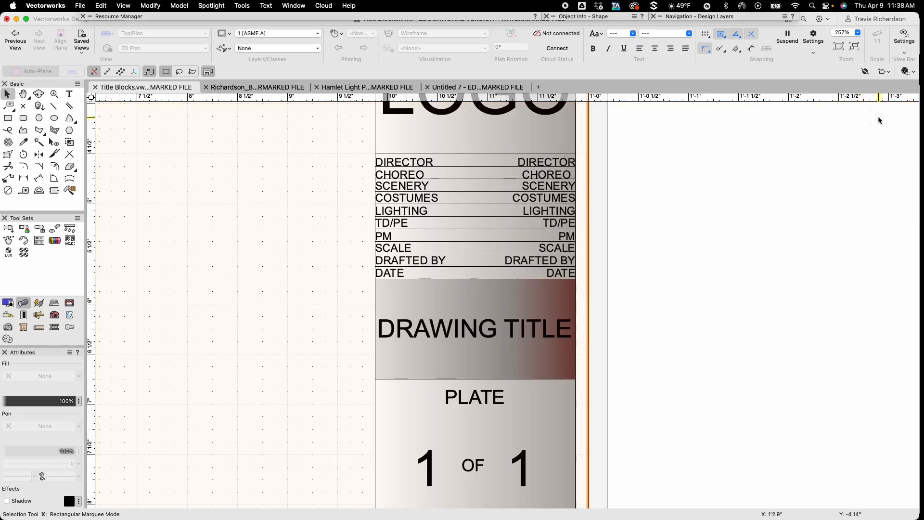
Duplicate the US ARCH C TB symbol under the name US ARCH D TB
click(838, 50)
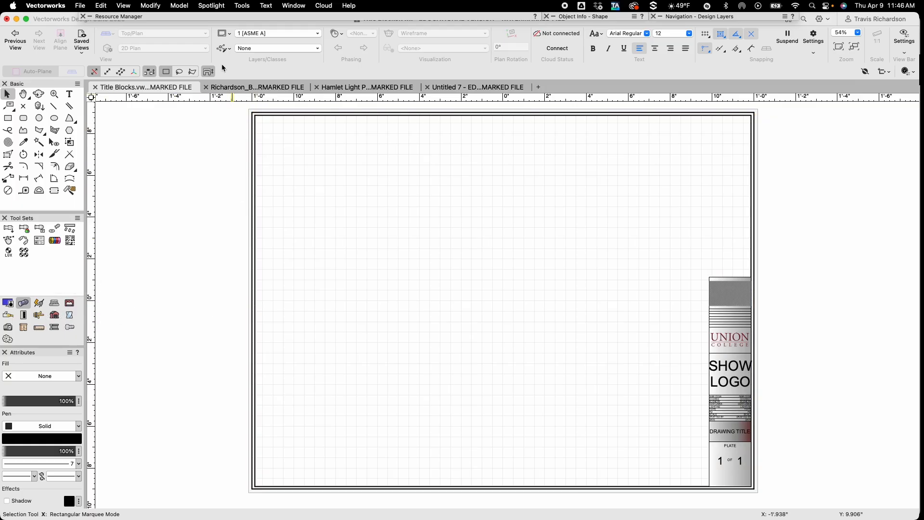
click(175, 15)
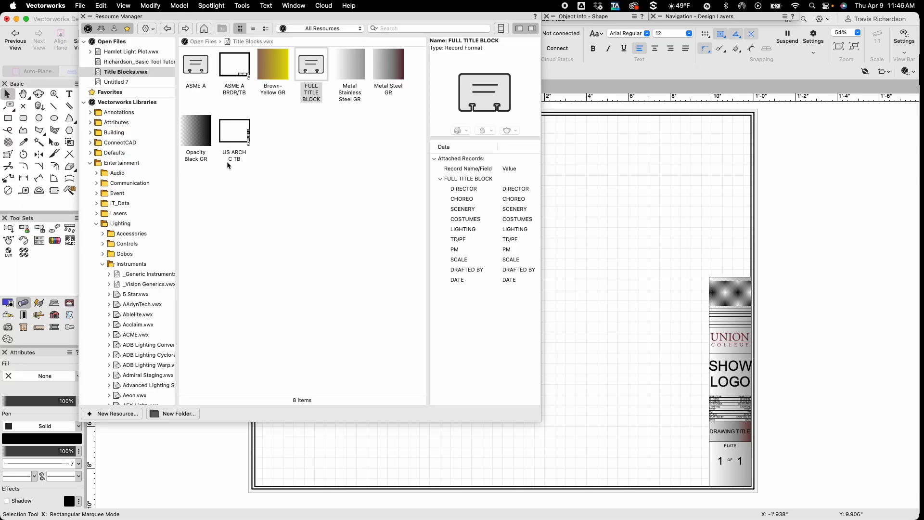
right_click(246, 139)
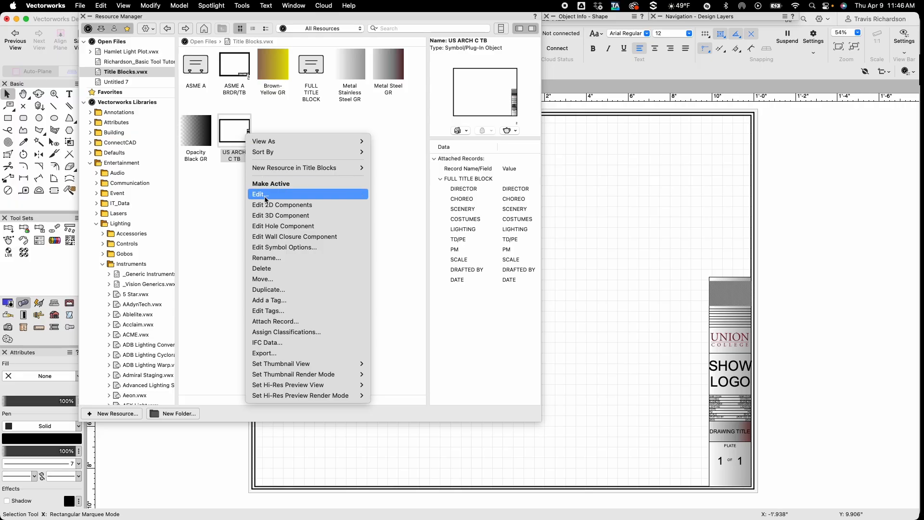
click(285, 288)
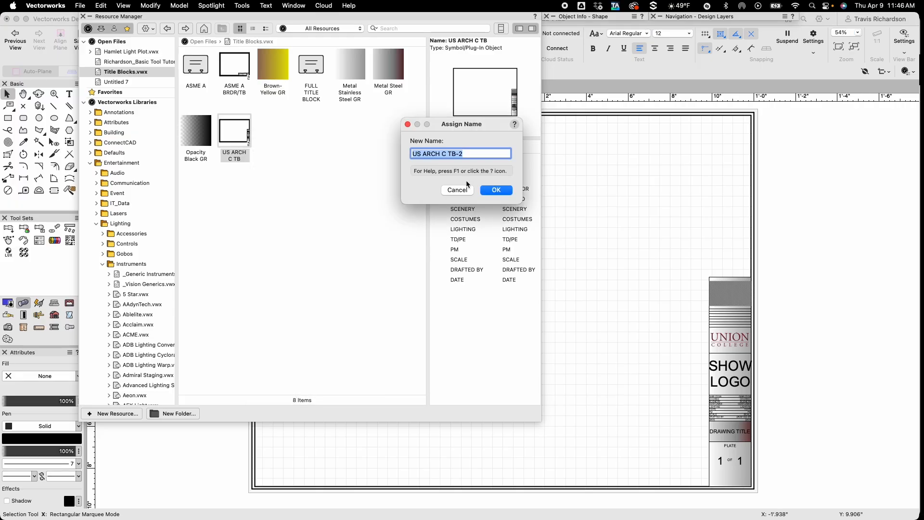
click(467, 153)
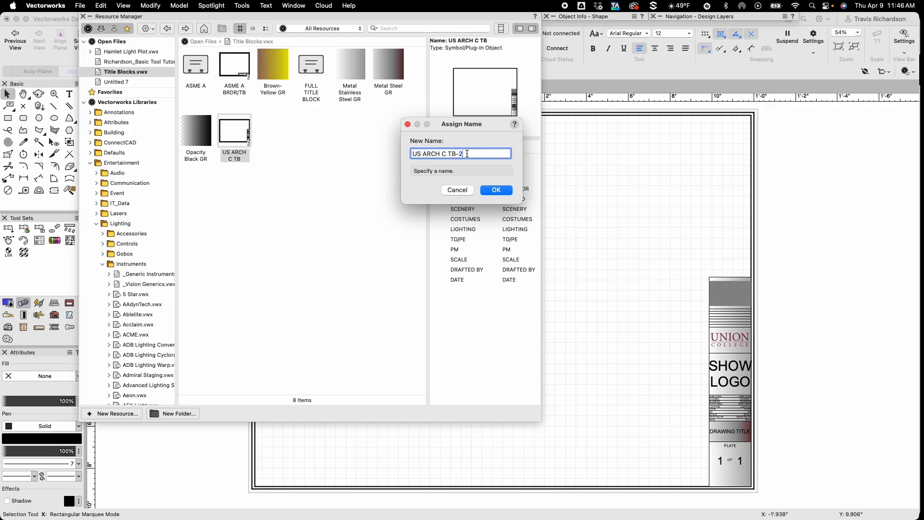
key(BackSpace)
key(BackSpace)
key(BackSpace)
text(D)
key(Return)
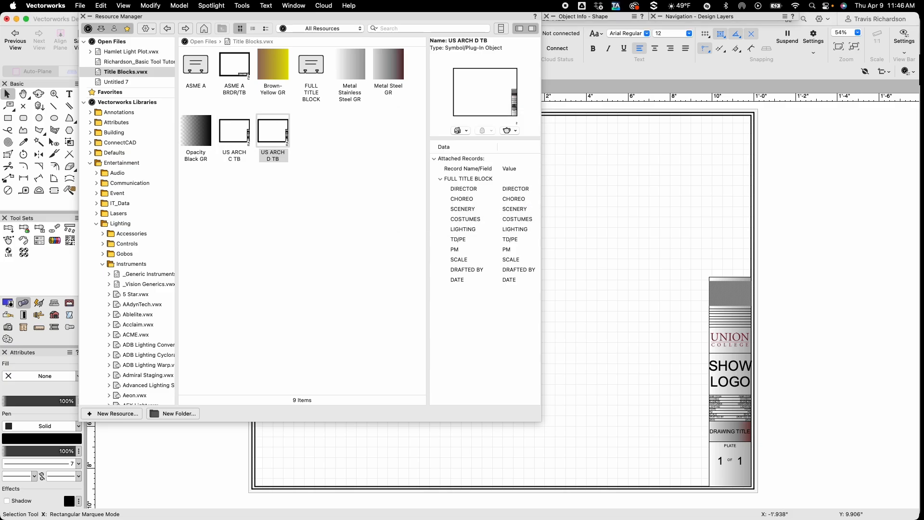
scroll(457, 183, right, 1)
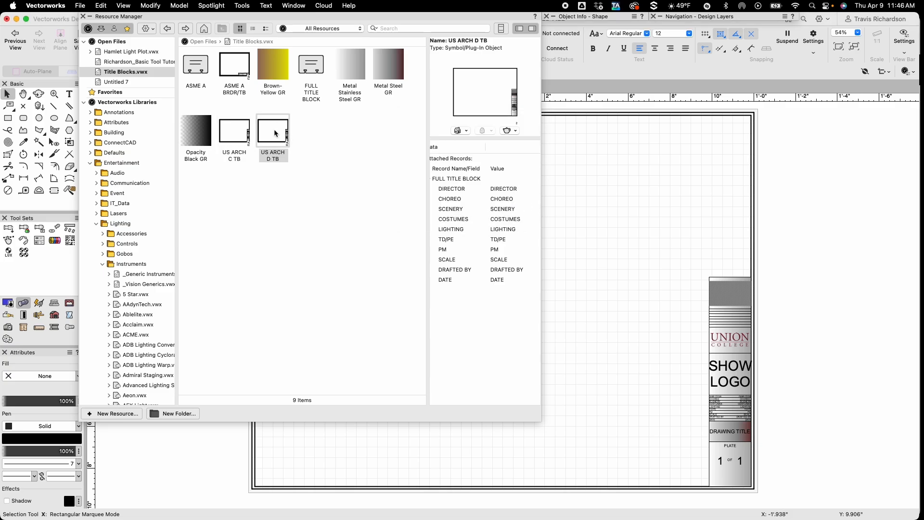
scroll(288, 138, down, 1)
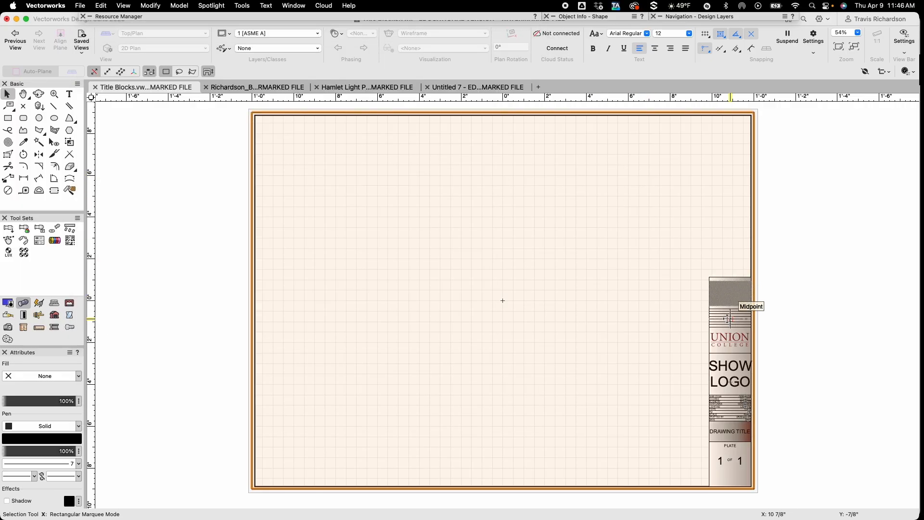
Delete the placed title block symbol from the page
click(730, 318)
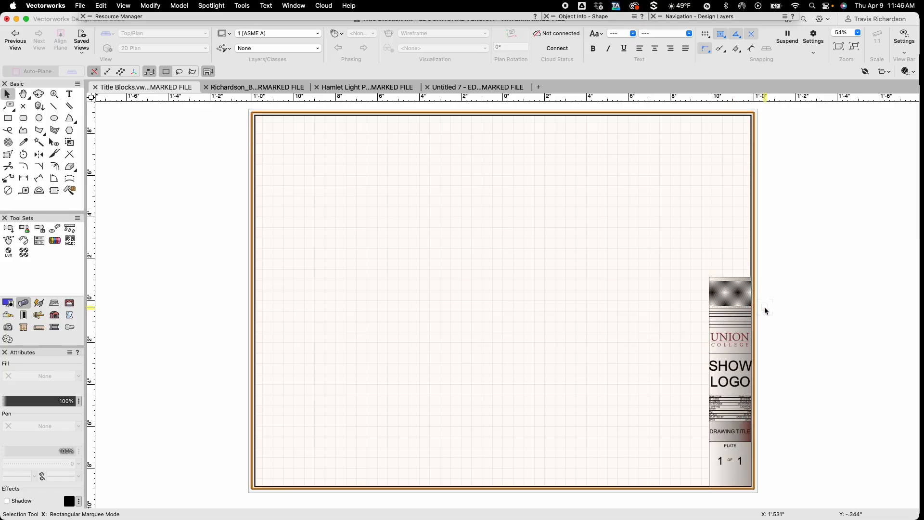
key(Delete)
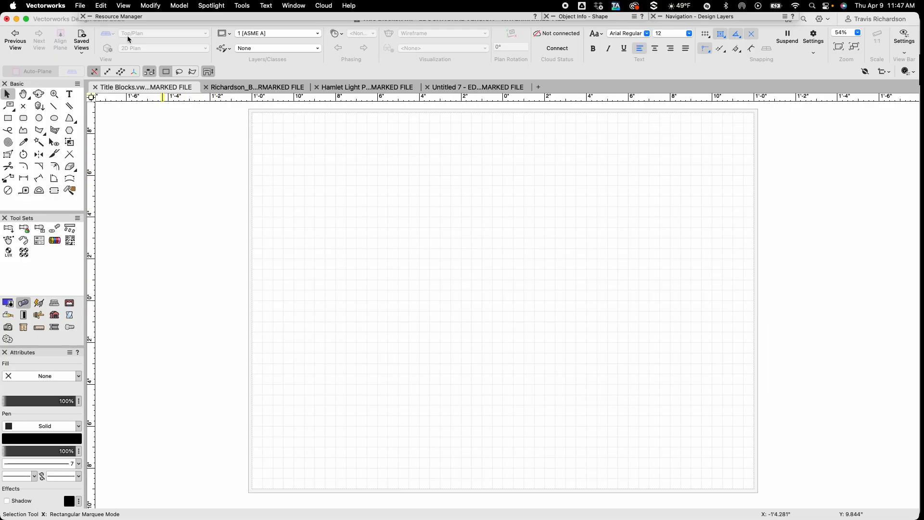
Set the page's printable area to US Arch D in Page Setup and fit the page to the window
click(80, 5)
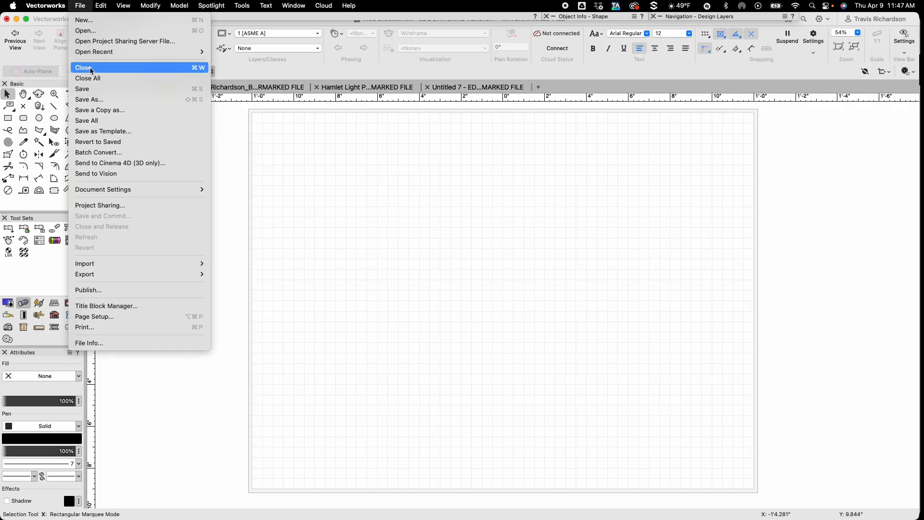
click(151, 316)
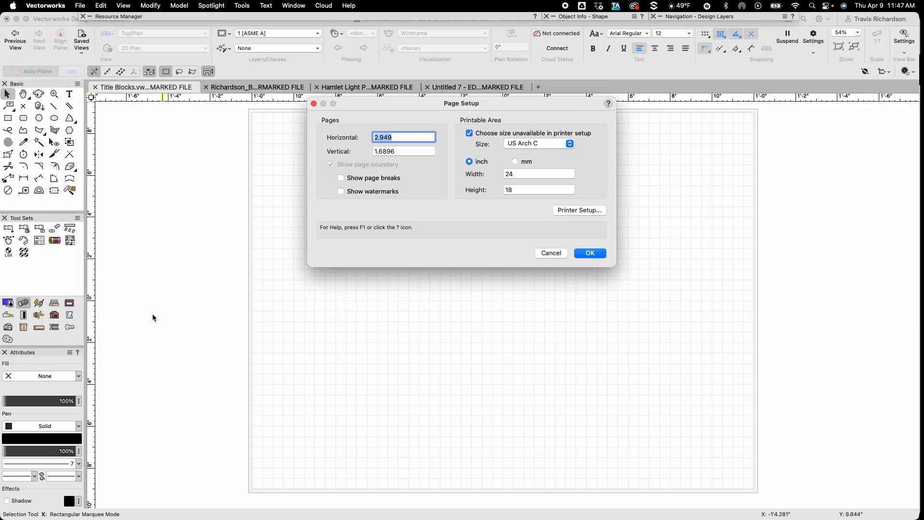
click(543, 144)
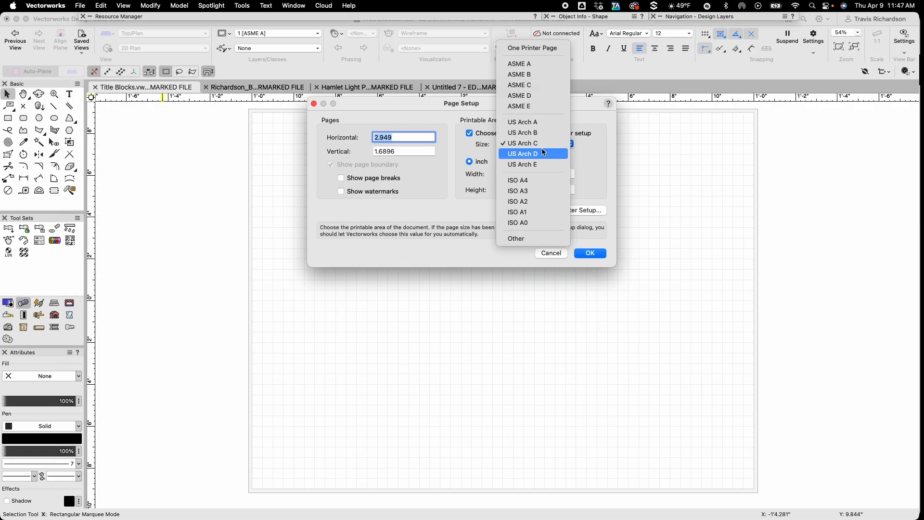
click(535, 158)
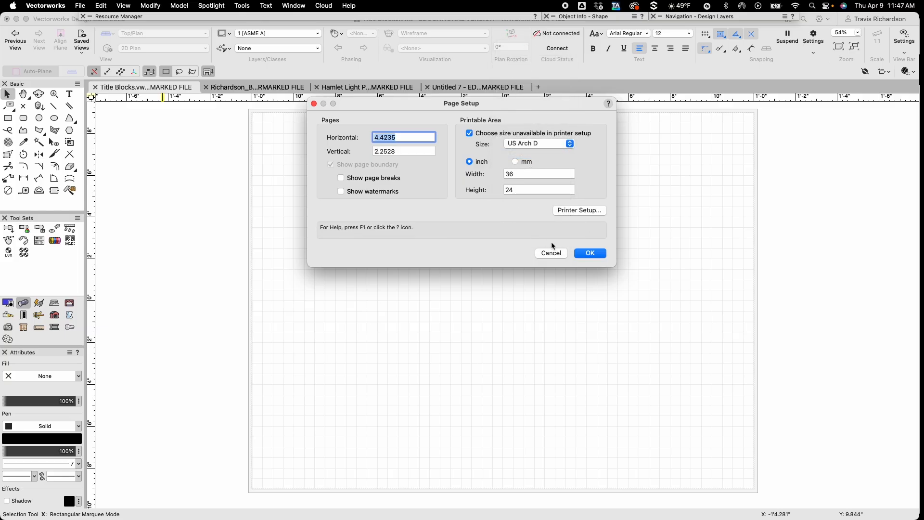
click(590, 254)
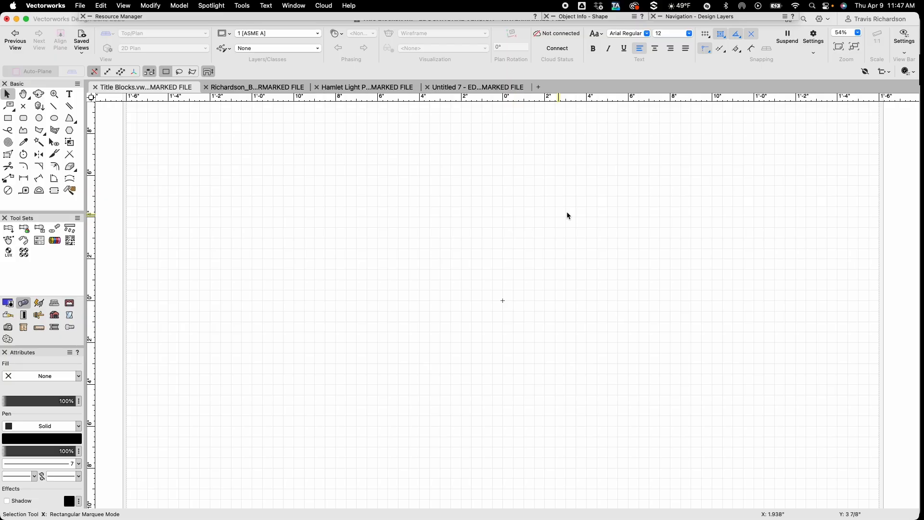
click(842, 50)
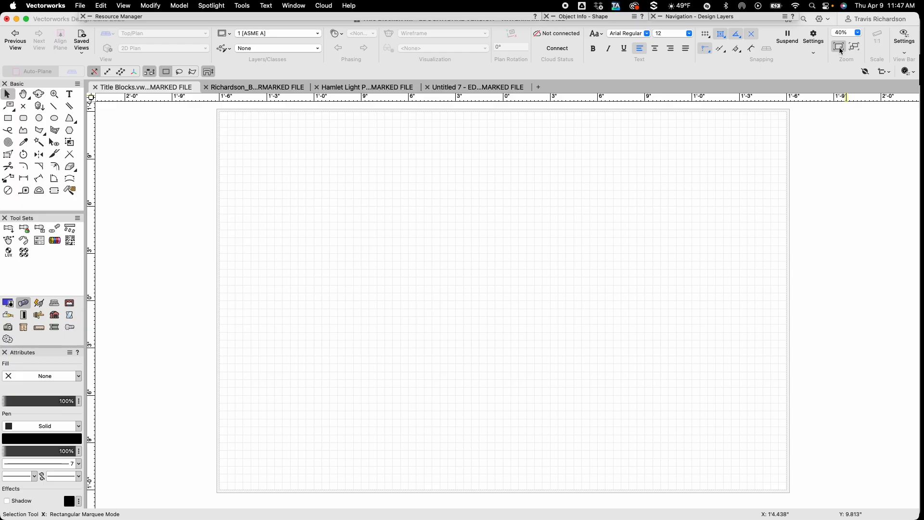
Insert the US ARCH D TB symbol from the Title Blocks.vwx resources at the page origin without rotation
mouse_move(173, 18)
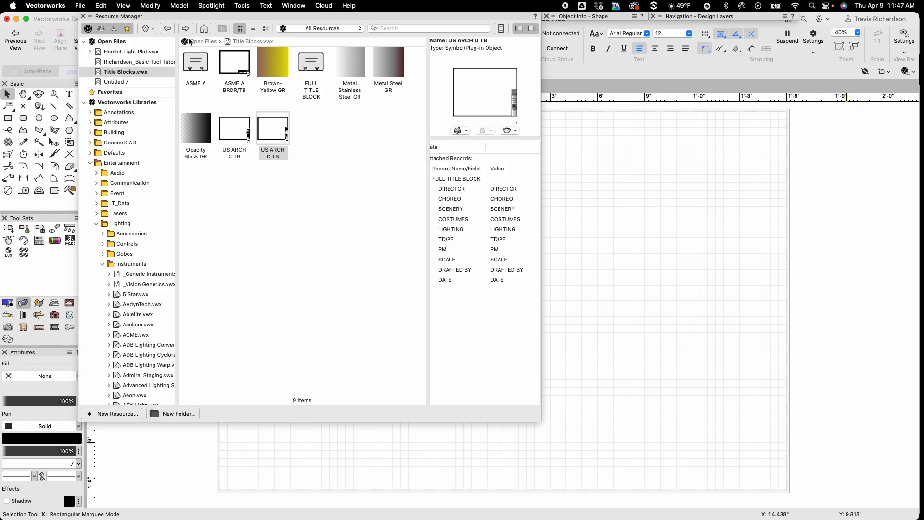
double_click(274, 134)
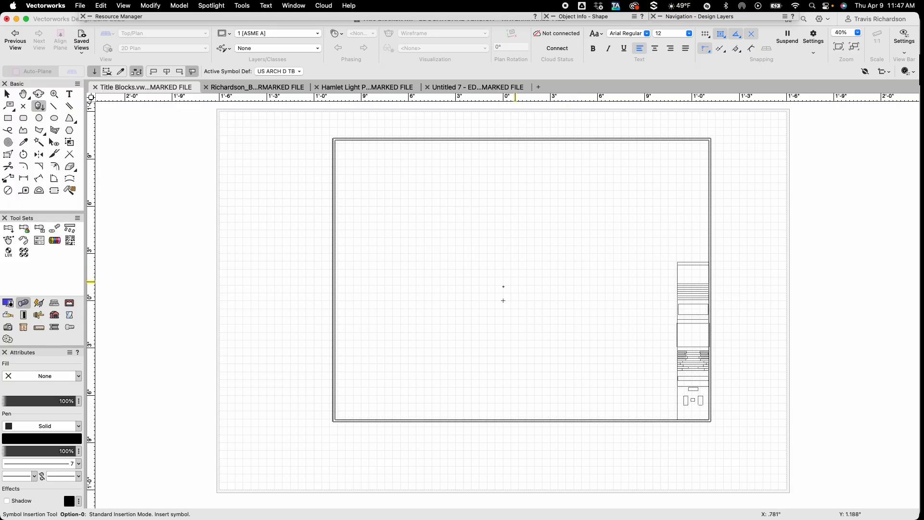
click(503, 300)
click(503, 300)
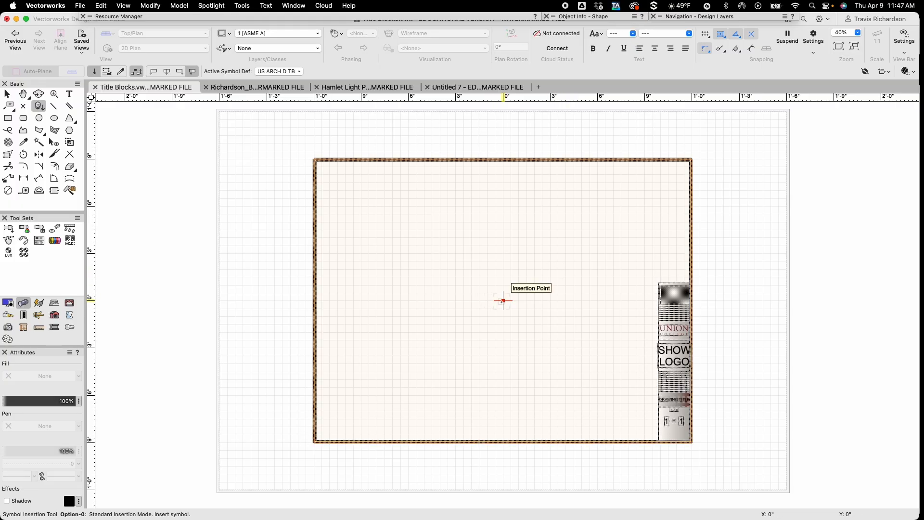
key(x)
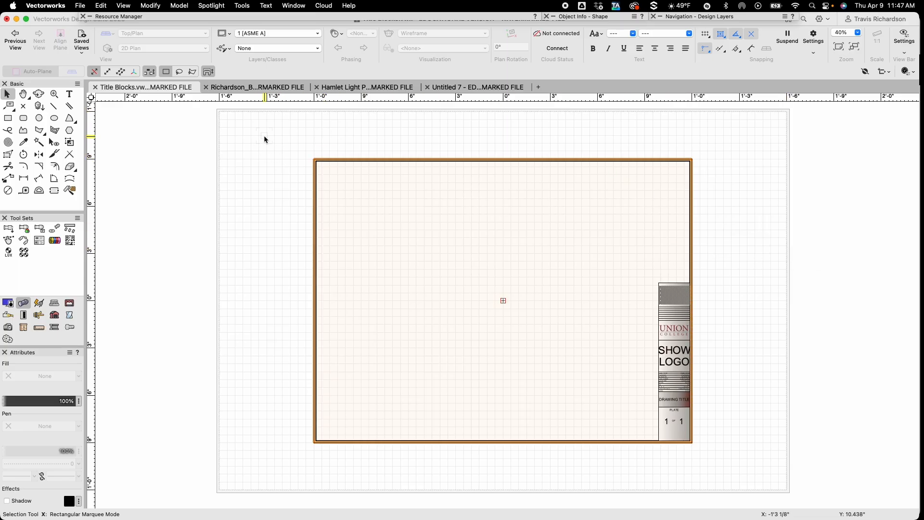
Edit the placed symbol's 2D components and group all elements of the title block column, leaving out the border
double_click(675, 343)
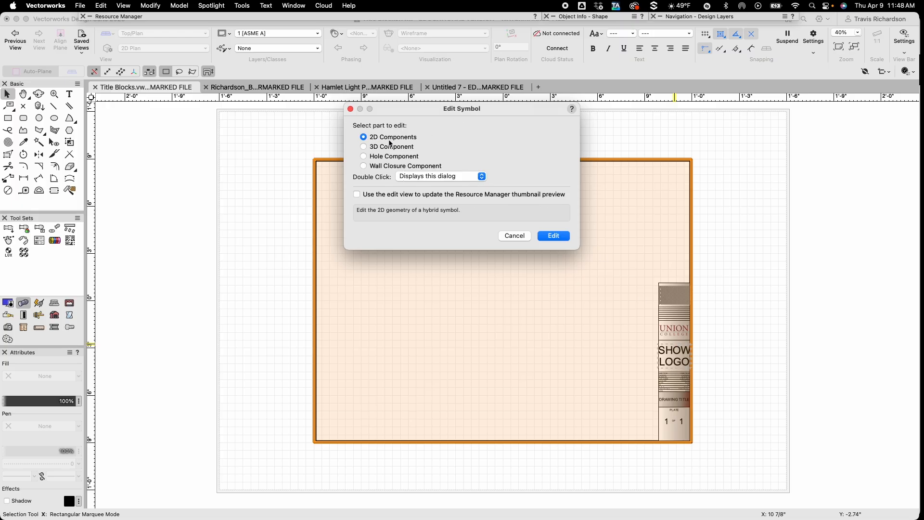
click(554, 236)
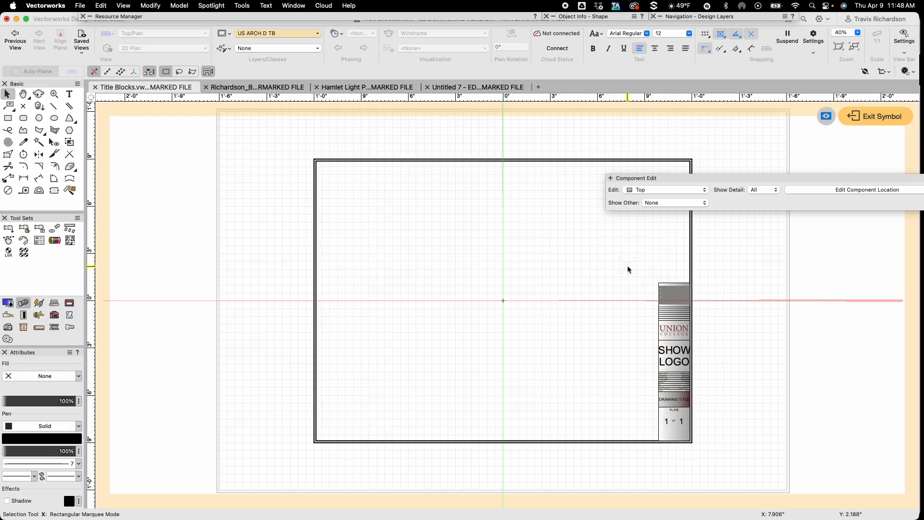
drag(633, 264, 722, 457)
scroll(722, 458, down, 1)
scroll(722, 458, up, 3)
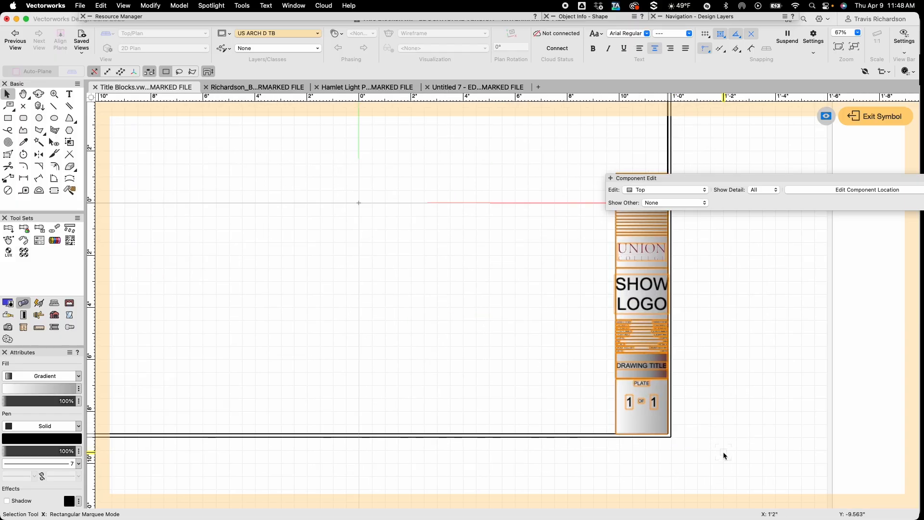
scroll(722, 453, down, 1)
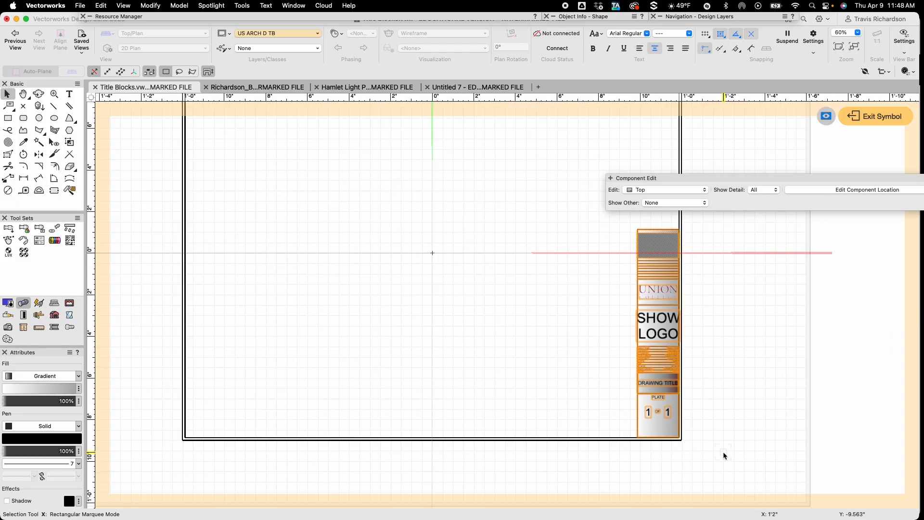
click(741, 412)
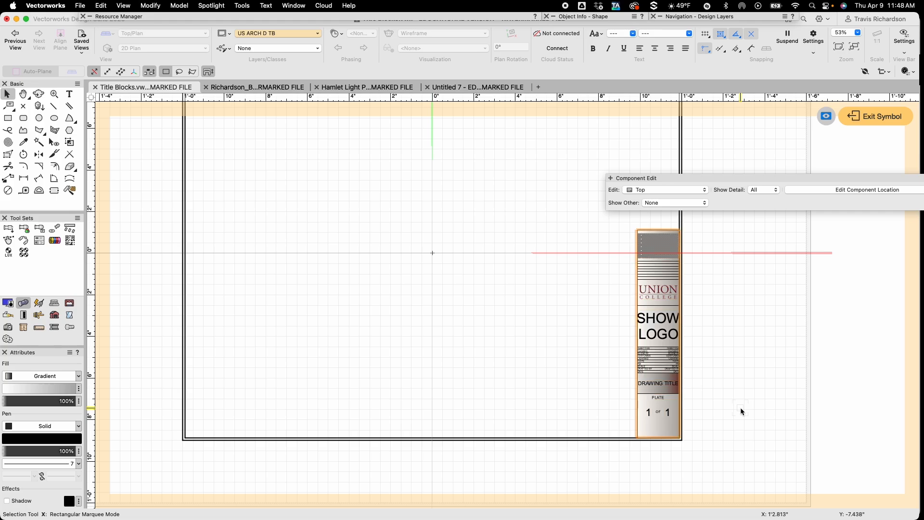
Move the grouped title block column horizontally inward, clear of the border
mouse_move(659, 309)
mouse_down()
mouse_move(582, 307)
mouse_move(658, 306)
mouse_up()
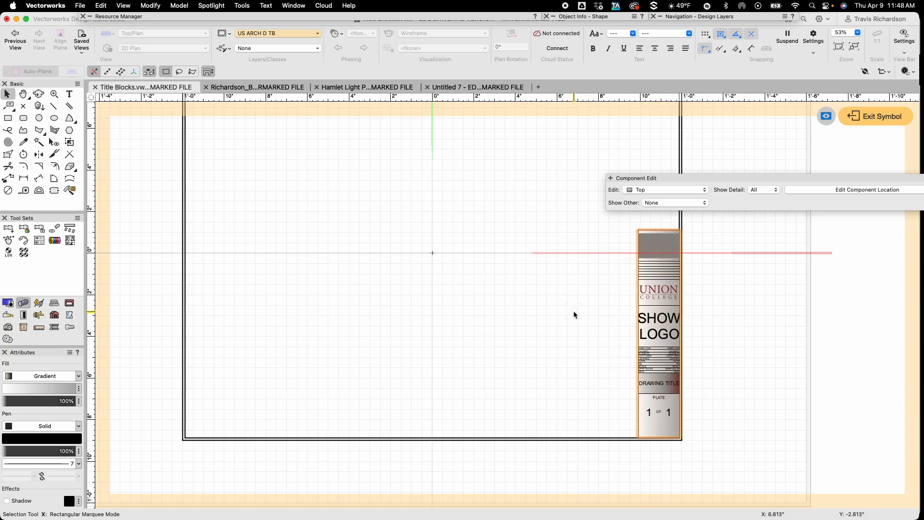
drag(658, 309, 610, 313)
key(h)
drag(533, 290, 526, 338)
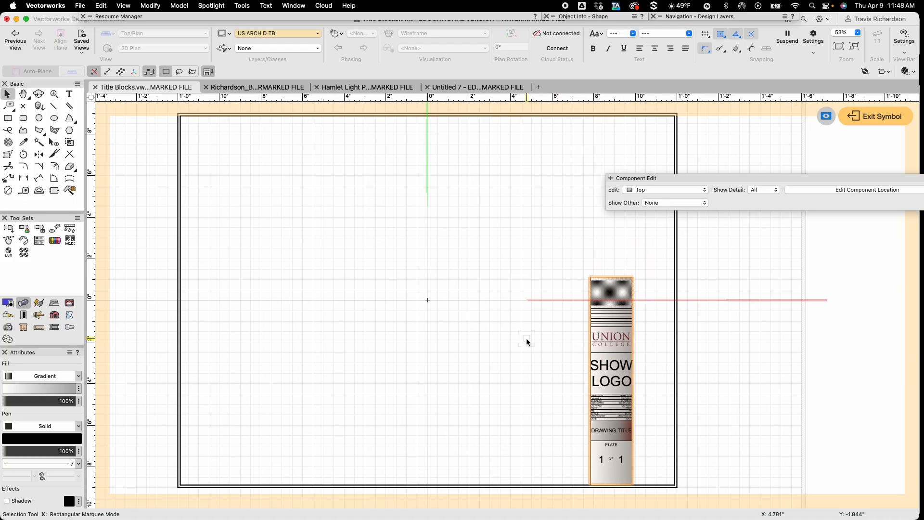
Delete the old double-line border from the symbol, keeping the title block group
scroll(526, 338, down, 2)
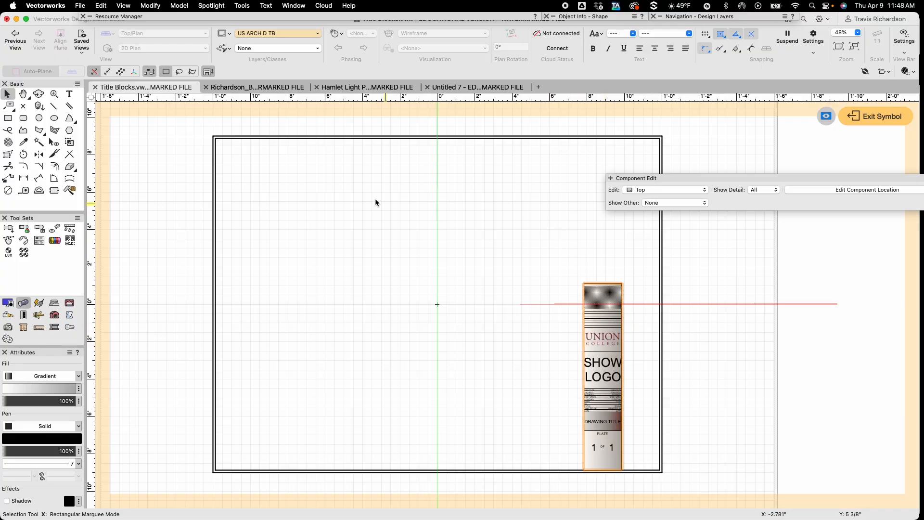
drag(180, 124, 691, 481)
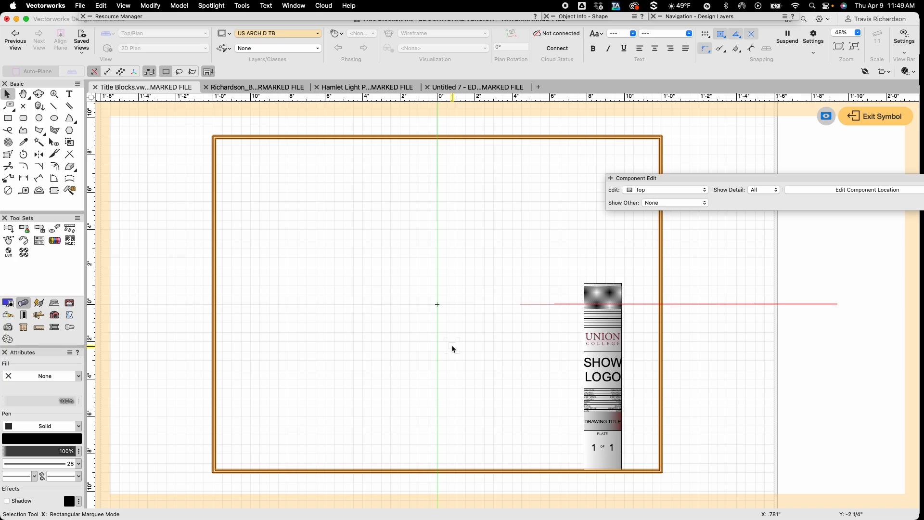
key(Delete)
Draw a closed double-line polygon border around the page's printable edge, using Left Control Line mode, Create Lines and 1/8" separation
scroll(452, 345, down, 3)
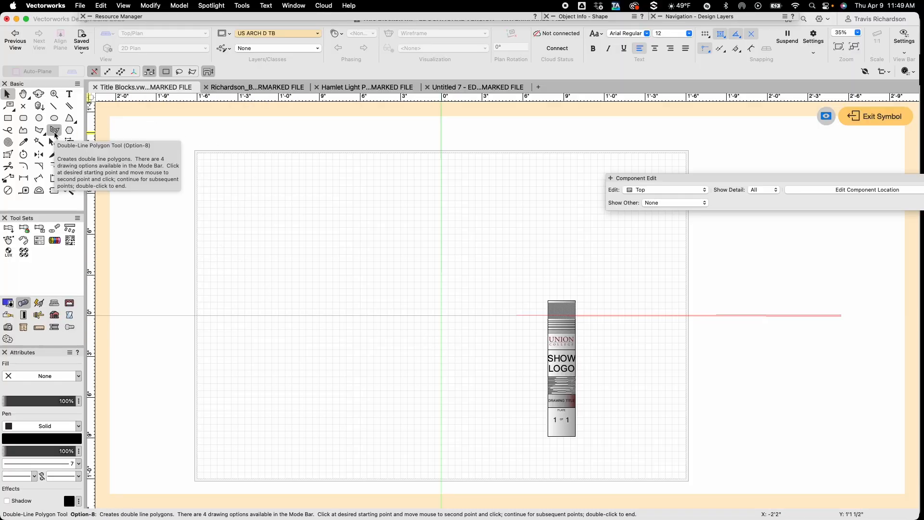
click(55, 131)
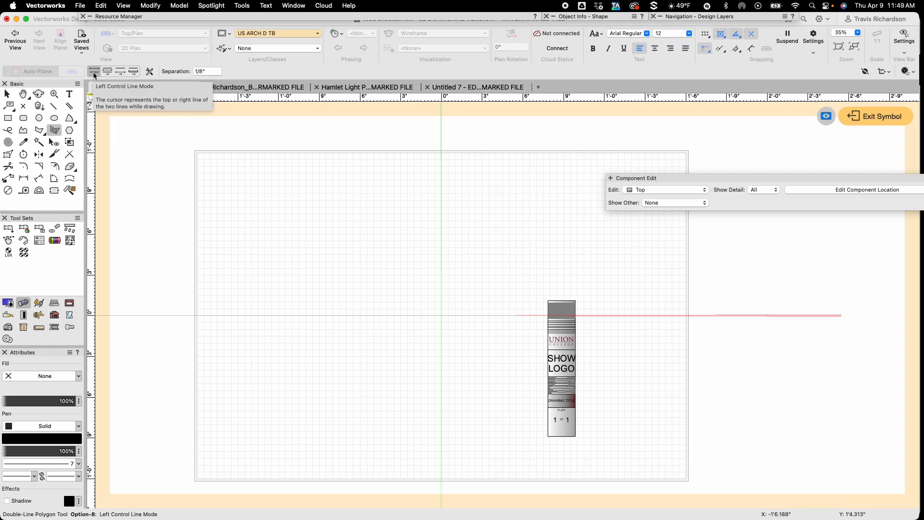
click(150, 72)
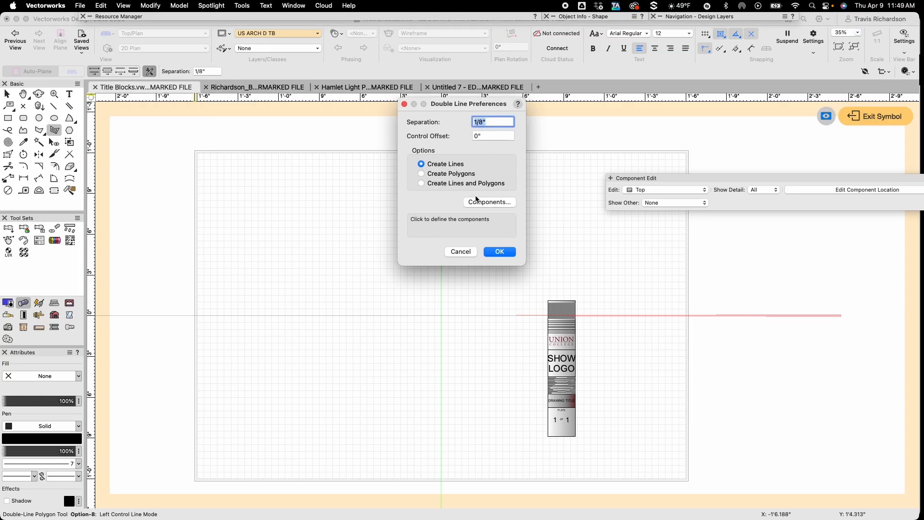
click(499, 251)
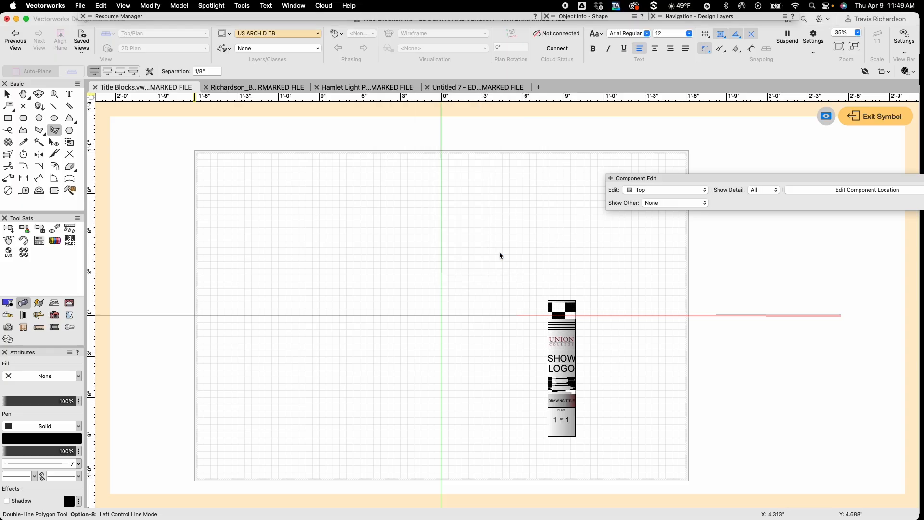
click(197, 153)
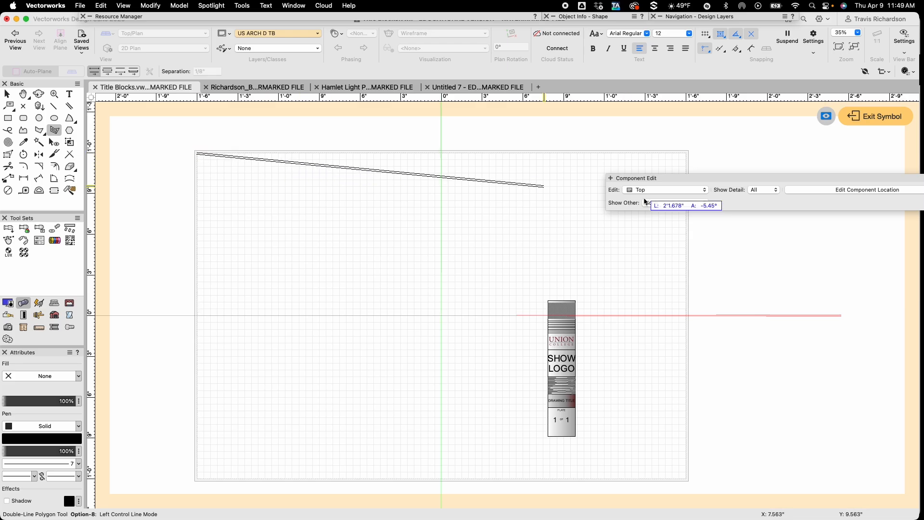
click(686, 153)
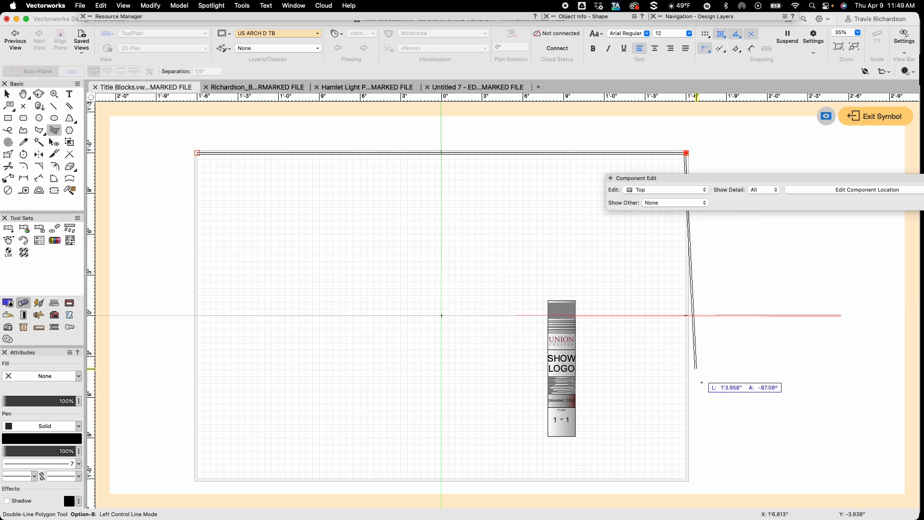
click(686, 479)
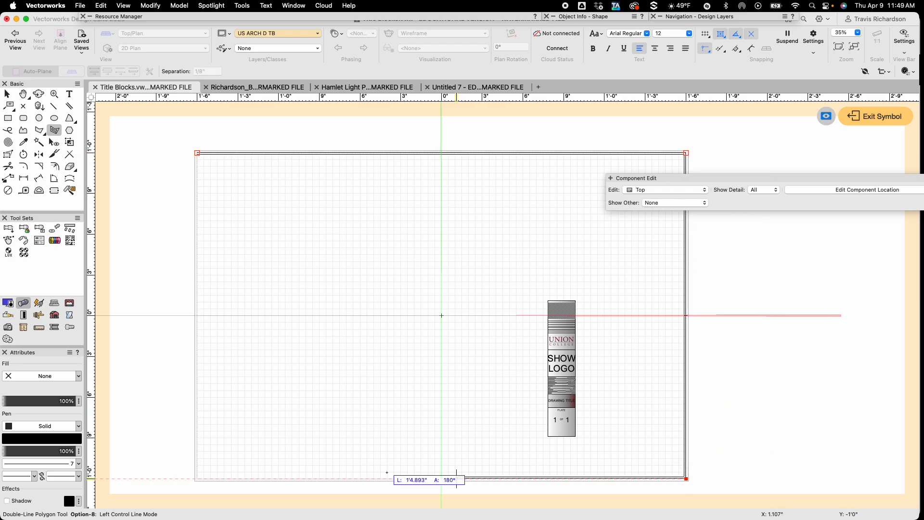
click(197, 478)
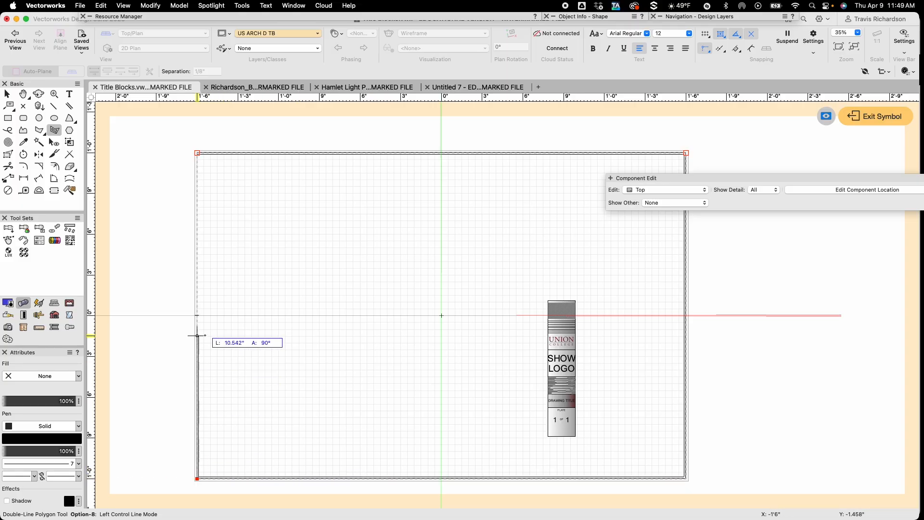
click(197, 154)
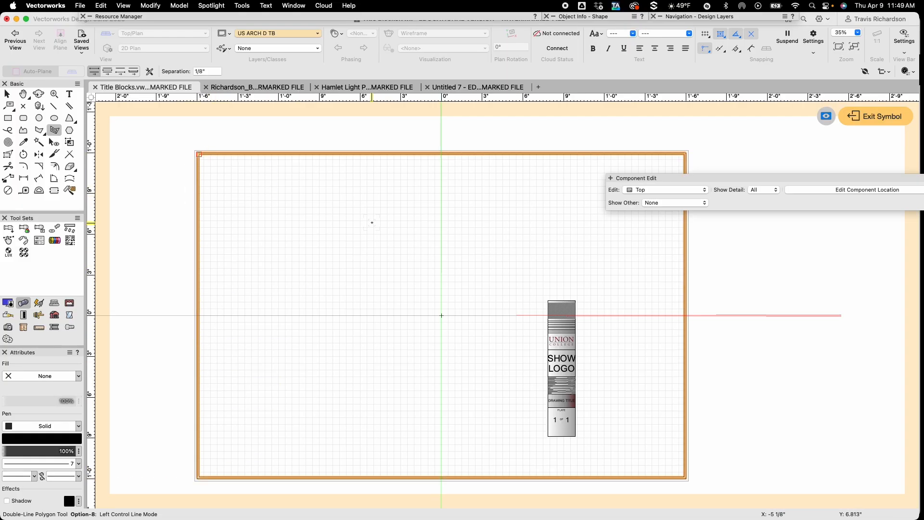
key(x)
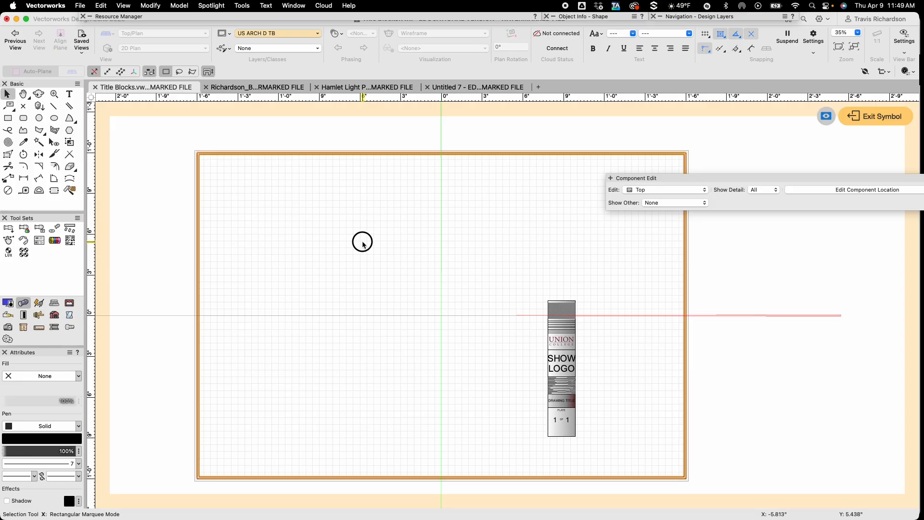
click(361, 242)
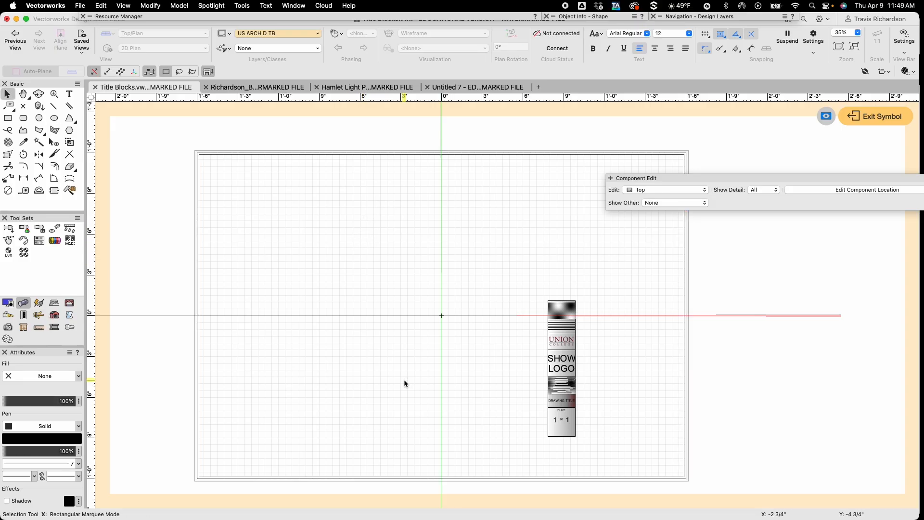
Move the title block group by its bottom-right corner to the new border's inner bottom-right corner and exit the symbol
click(577, 441)
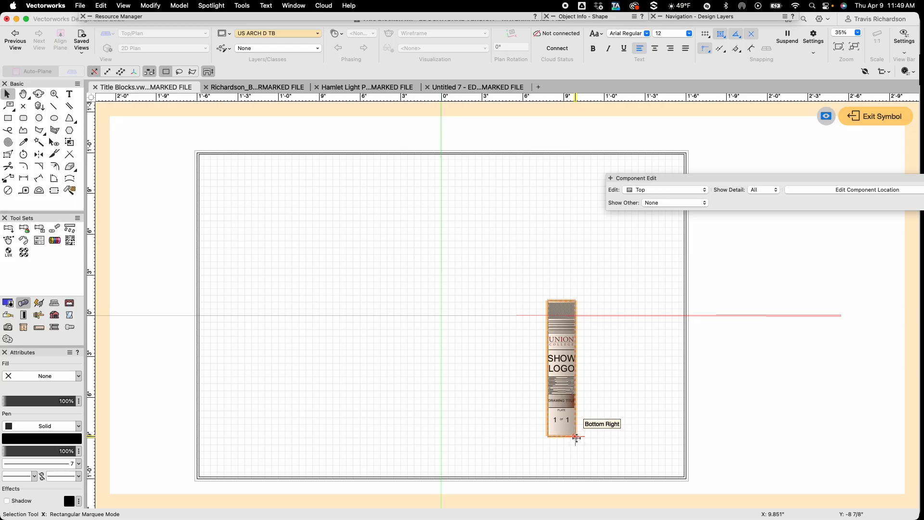
mouse_move(577, 438)
mouse_down()
mouse_move(671, 460)
mouse_move(679, 473)
mouse_up()
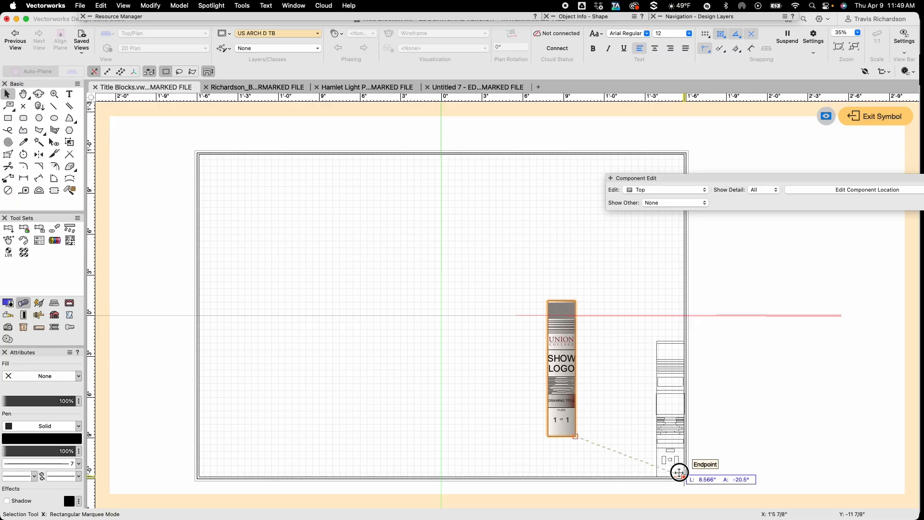
drag(679, 472, 679, 472)
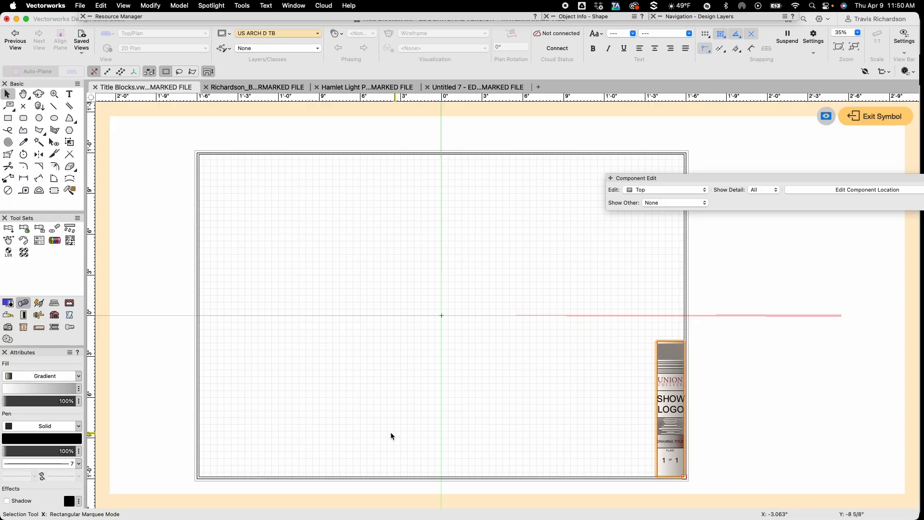
click(757, 418)
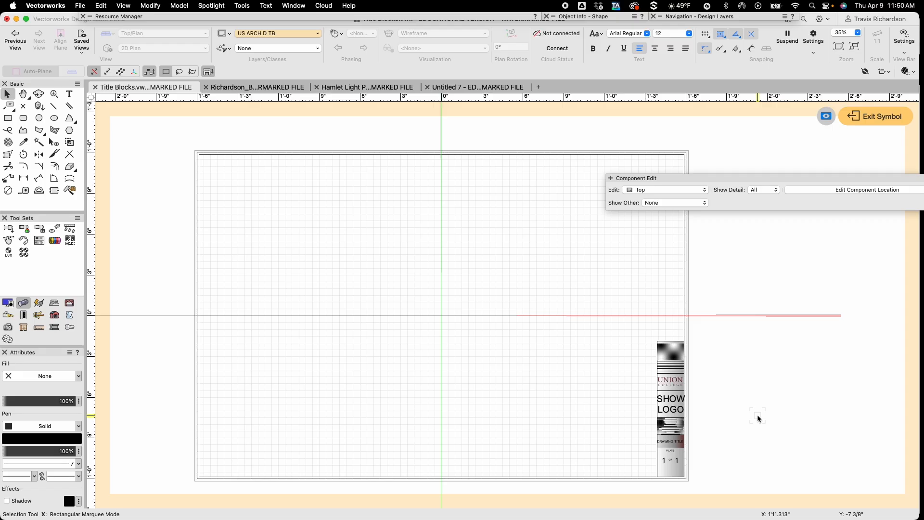
click(877, 117)
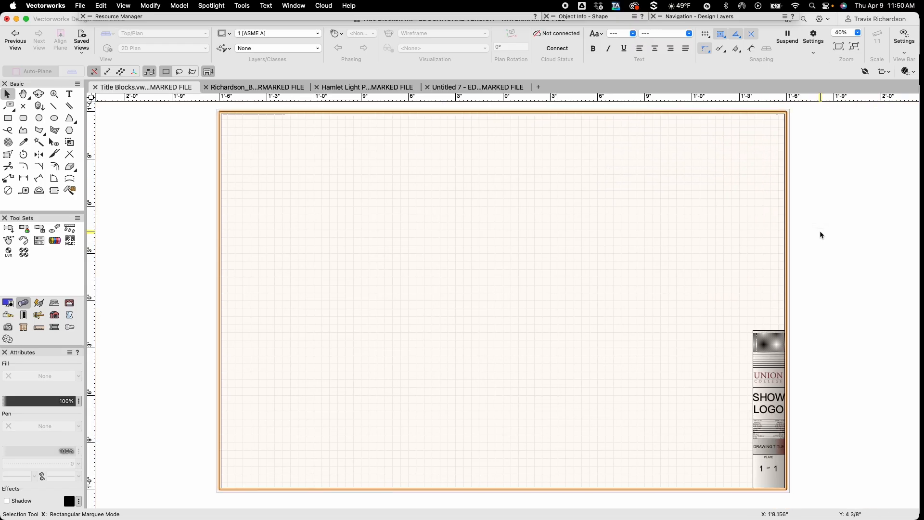
click(845, 264)
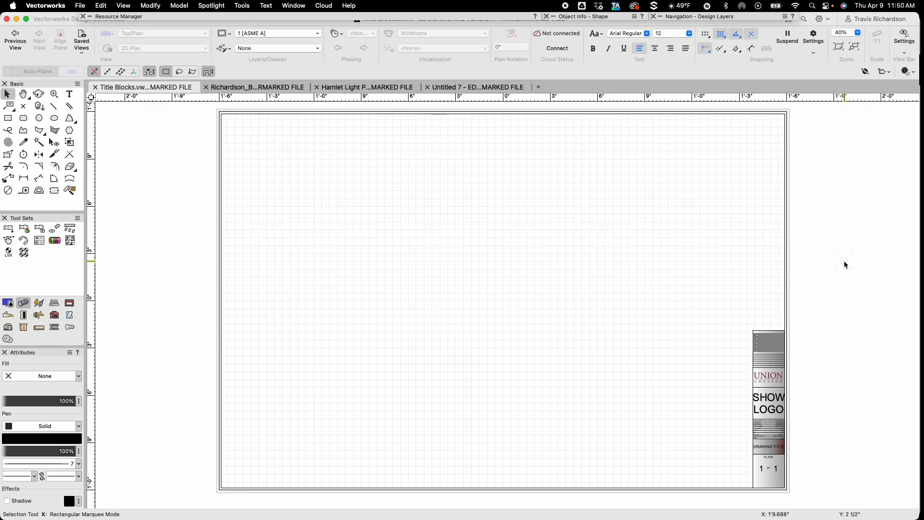
key(u)
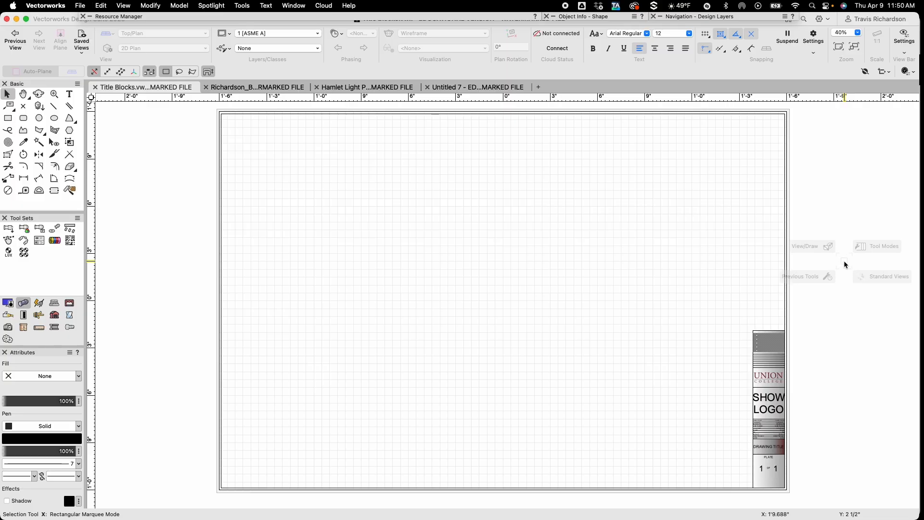